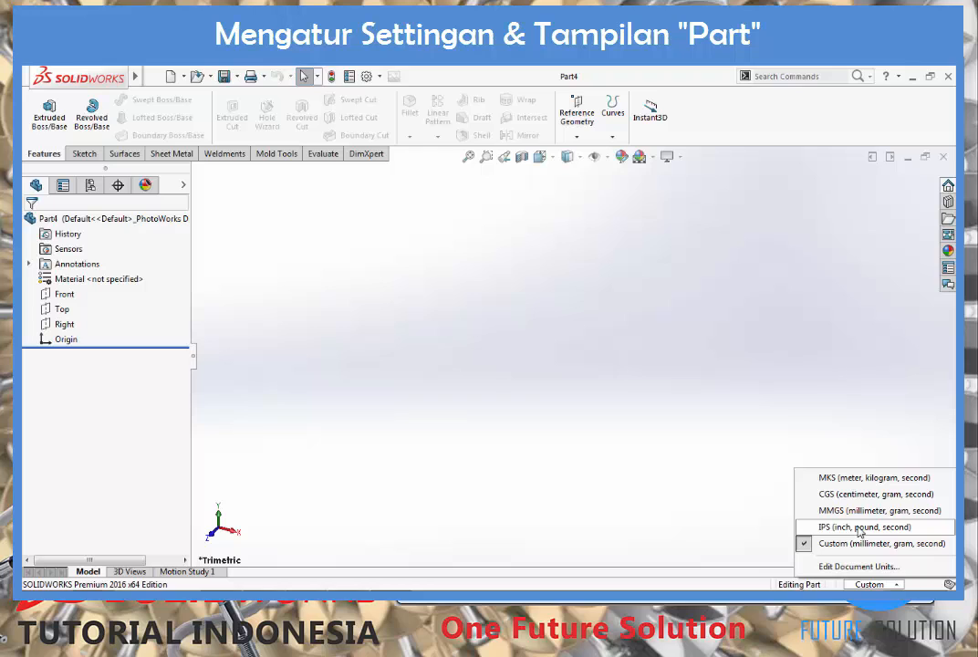
Set the document units to IPS (inch, pound, second) and show the Front and Right planes
left_click(859, 528)
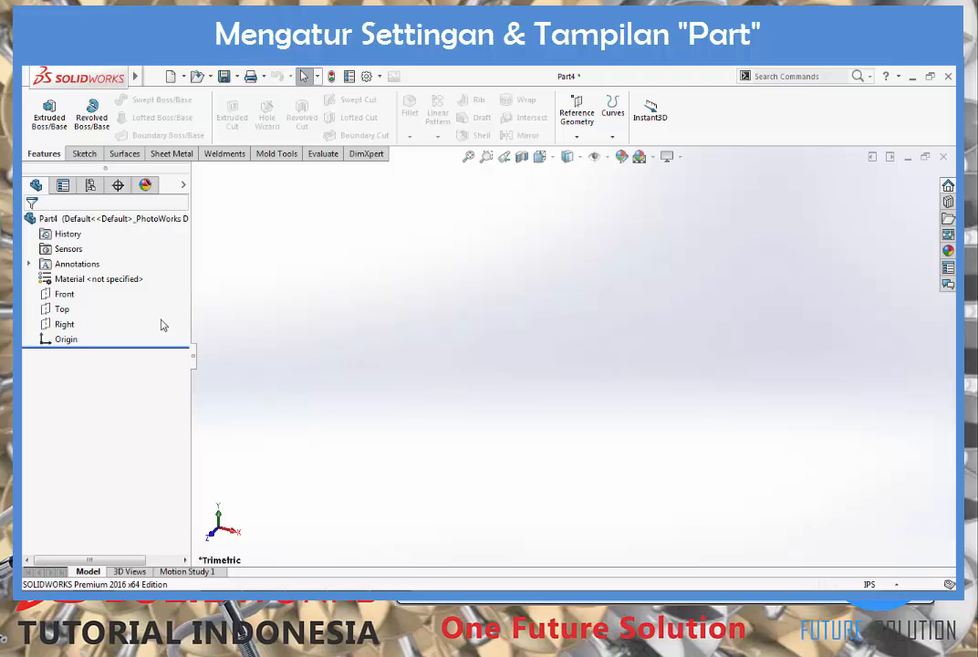
right_click(66, 300)
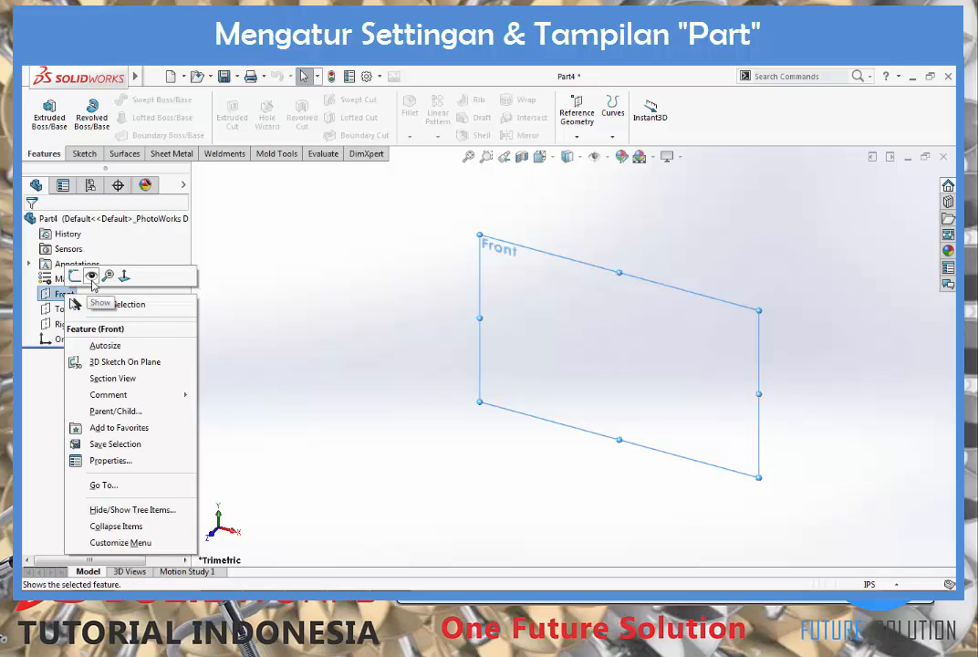
left_click(92, 283)
right_click(61, 328)
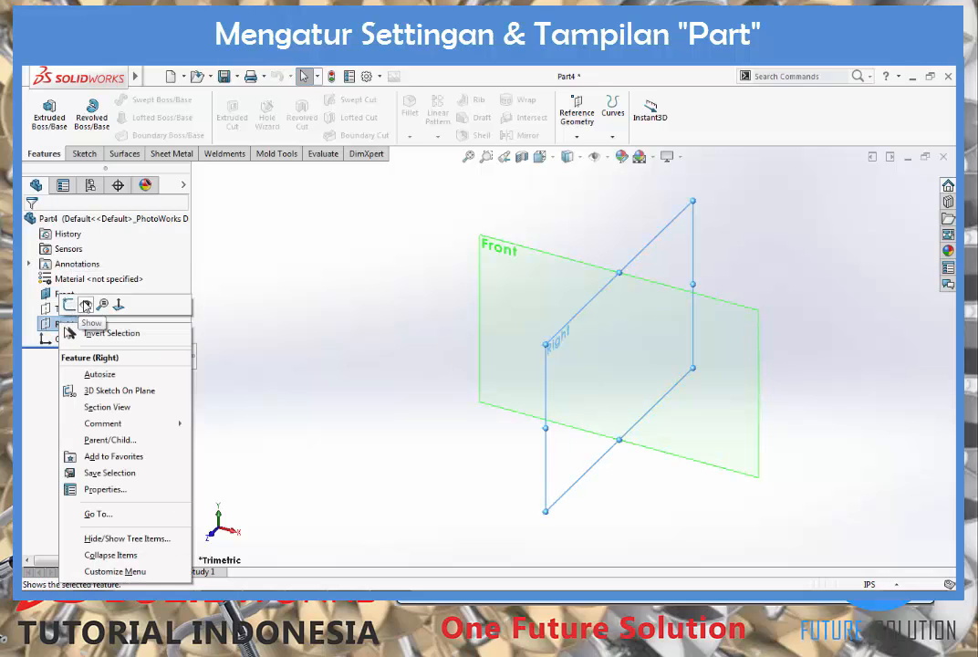
left_click(86, 304)
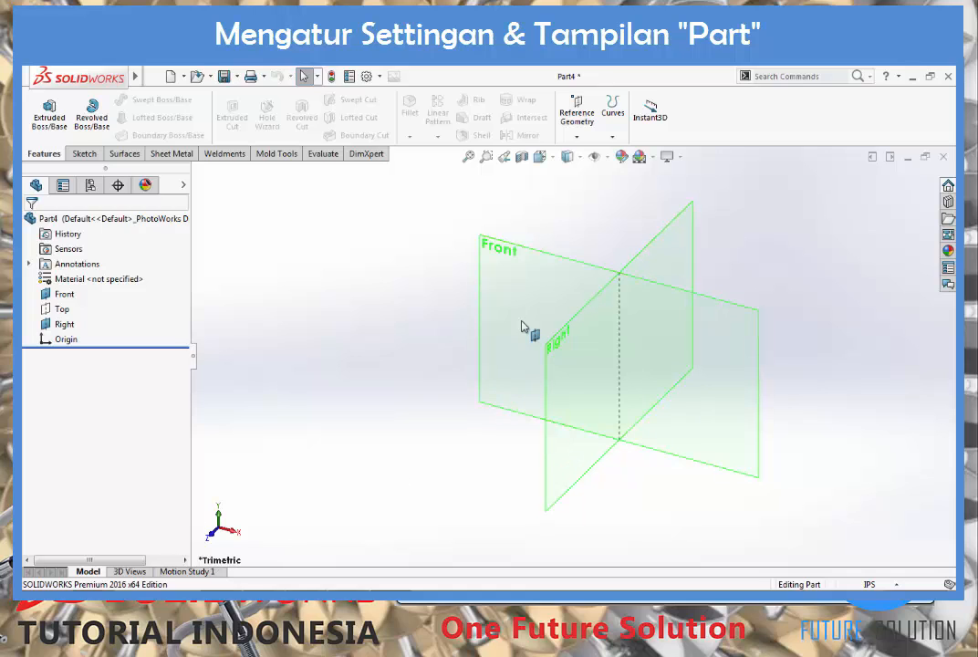
Orient the model to the Top view and close the part without saving
left_click(539, 156)
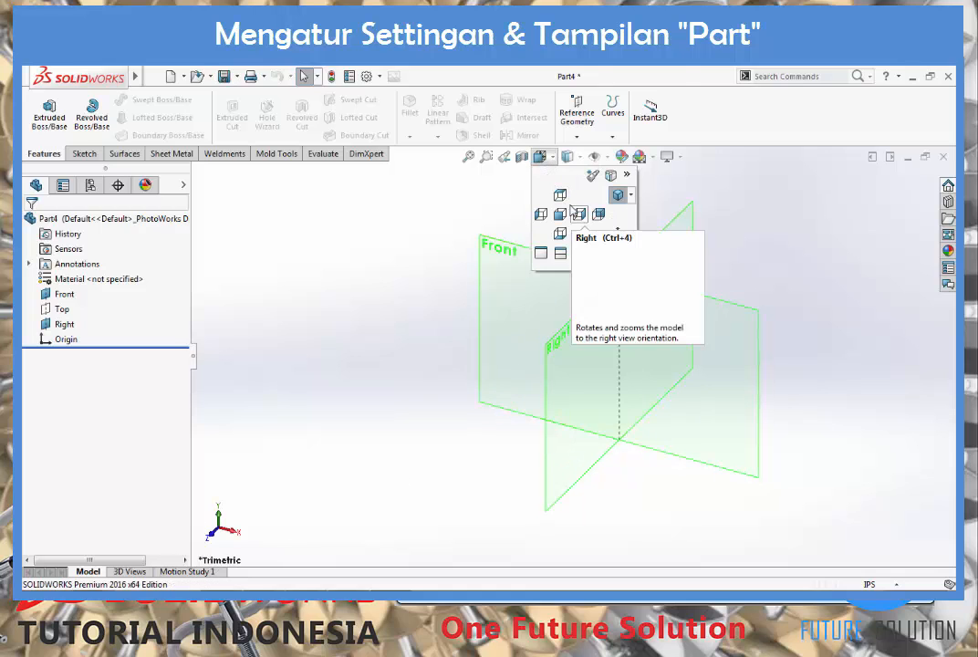
left_click(559, 195)
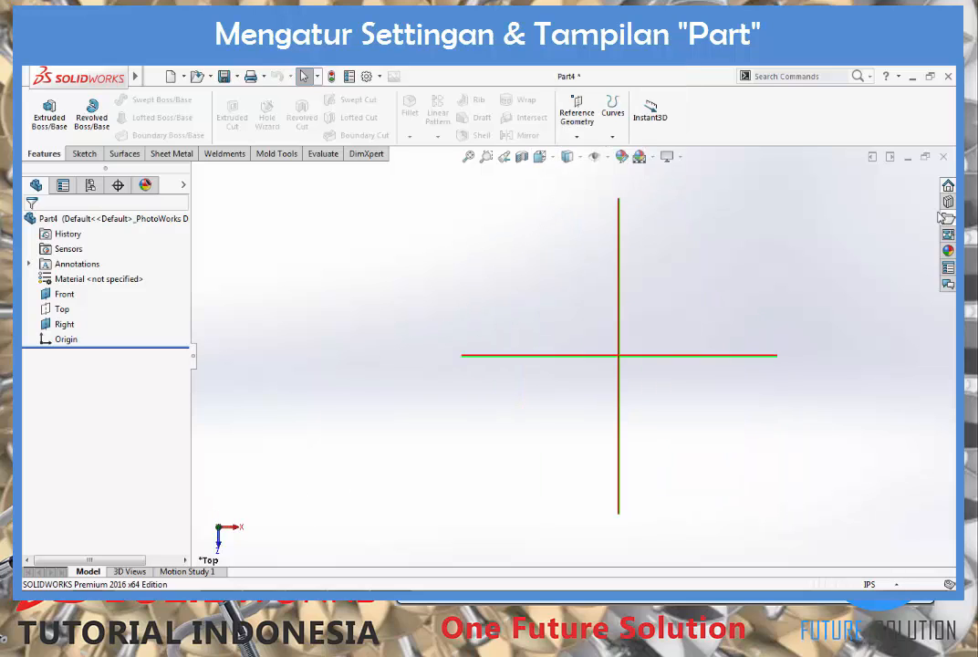
left_click(944, 159)
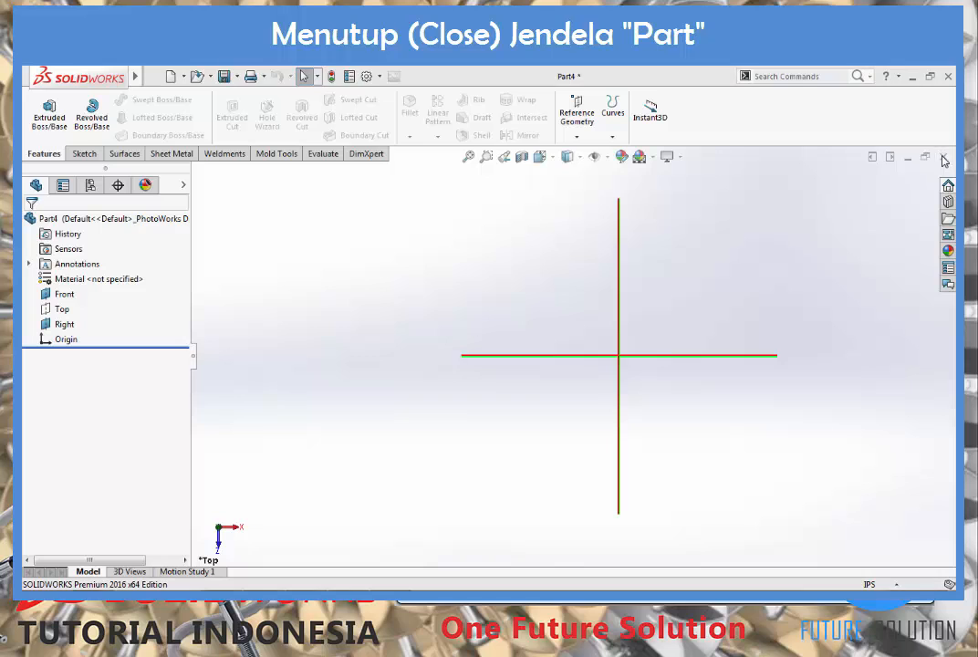
left_click(439, 344)
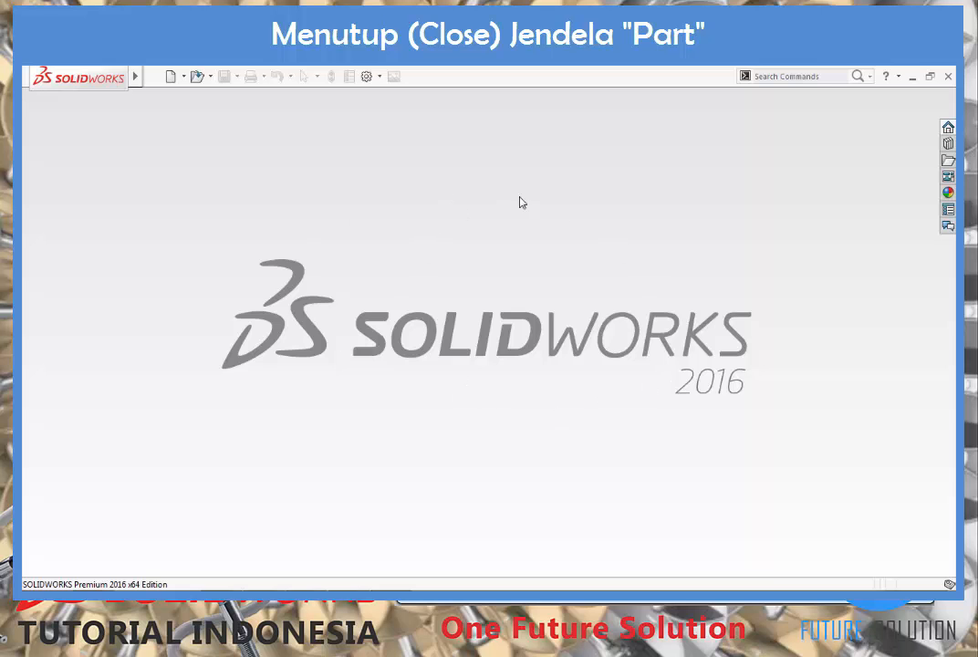
Create a new part document and check its unit system setting
left_click(172, 78)
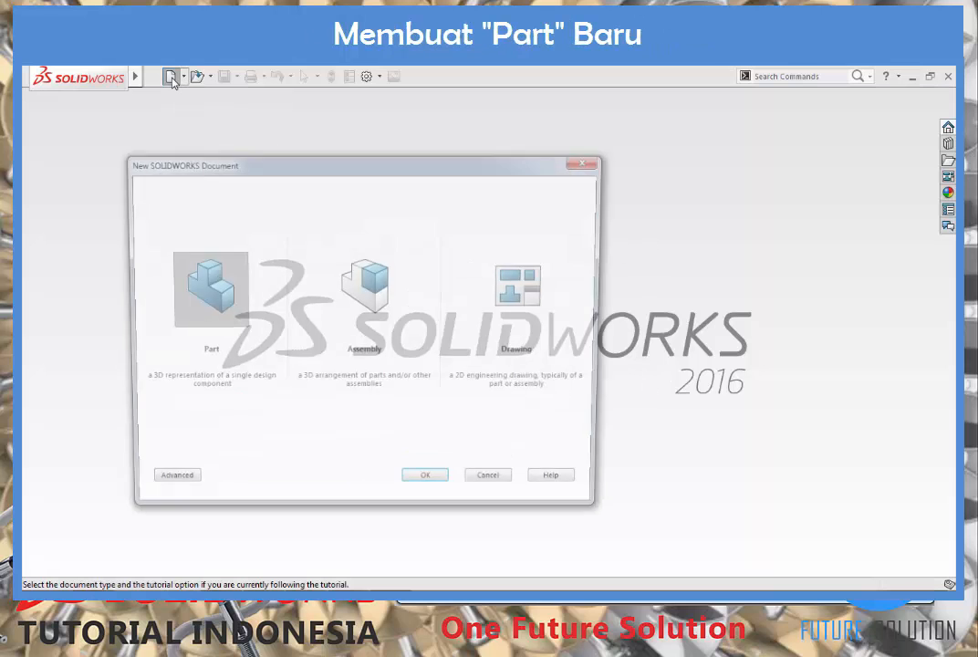
double_click(202, 306)
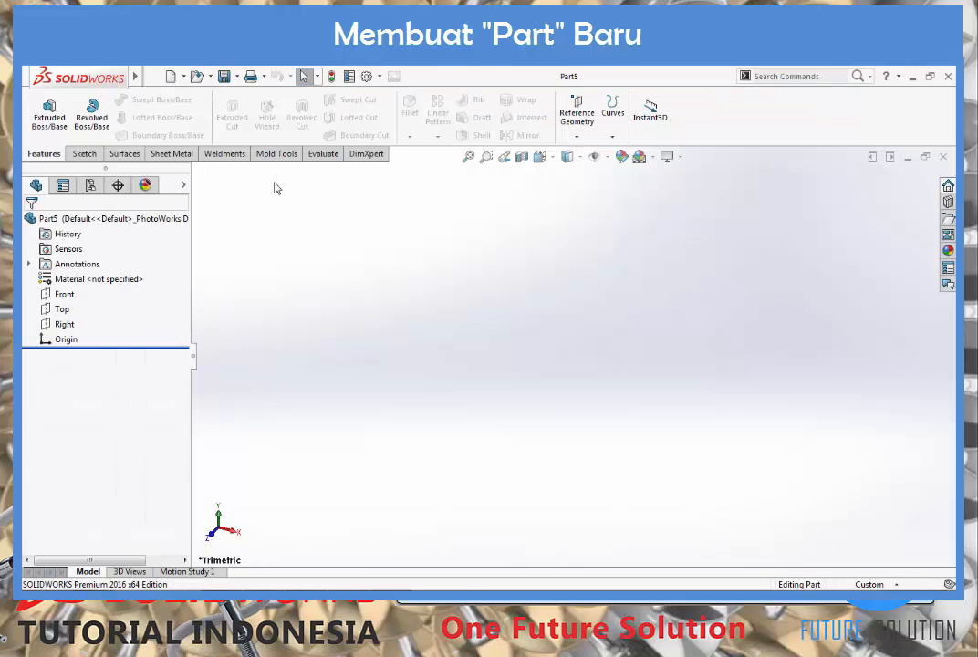
left_click(868, 582)
left_click(586, 439)
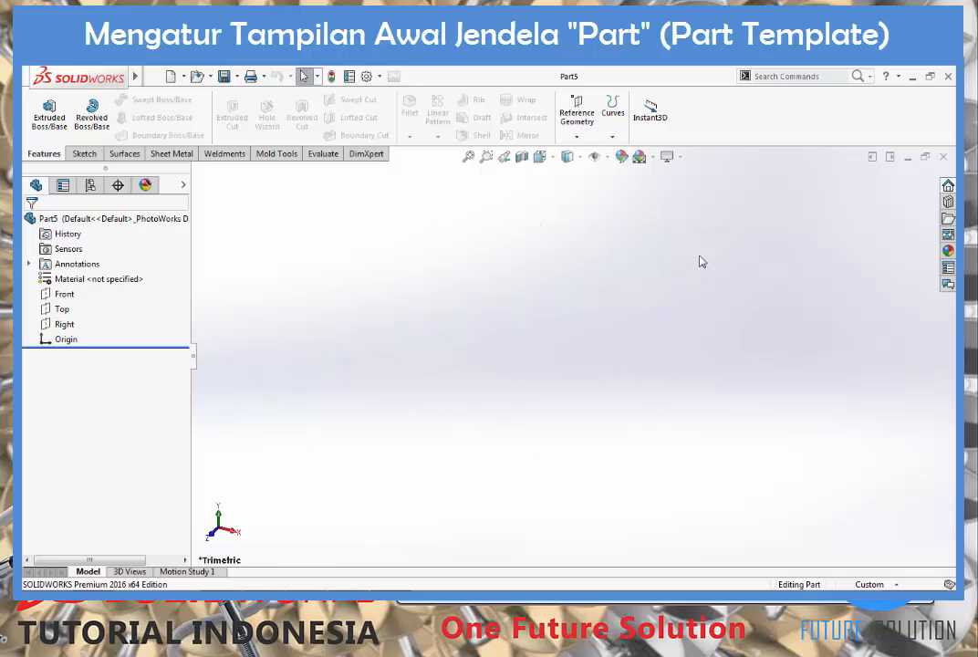
Close the open part and create a new one from the Tutorial part template
left_click(944, 157)
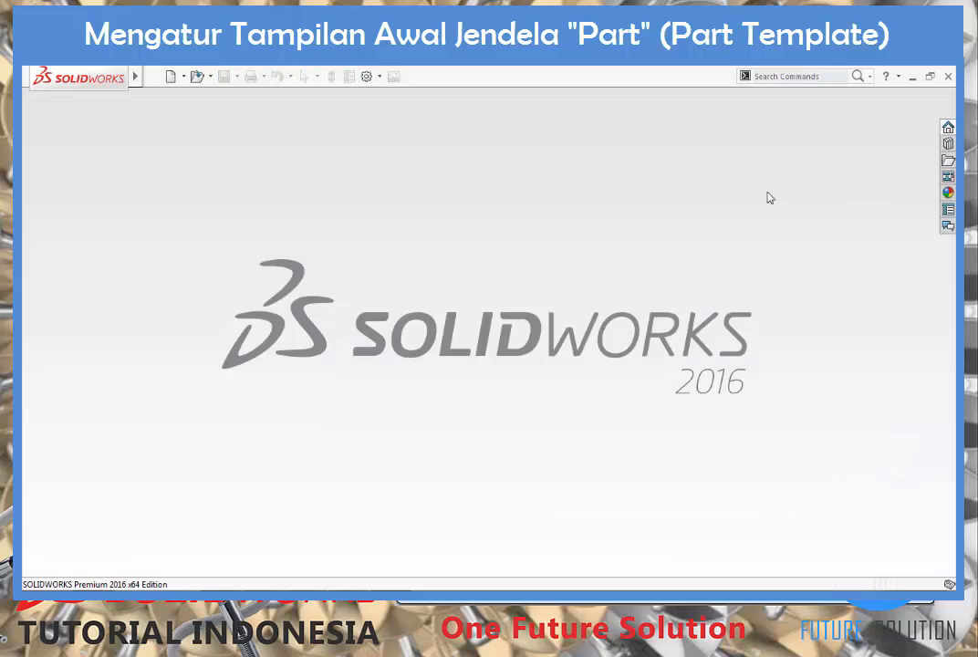
left_click(168, 77)
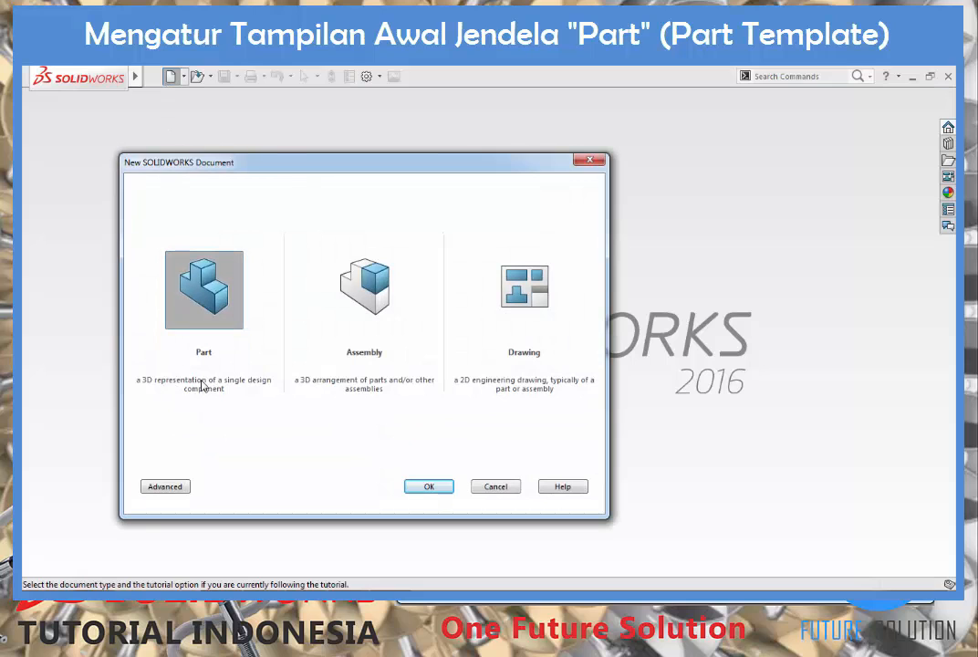
left_click(154, 490)
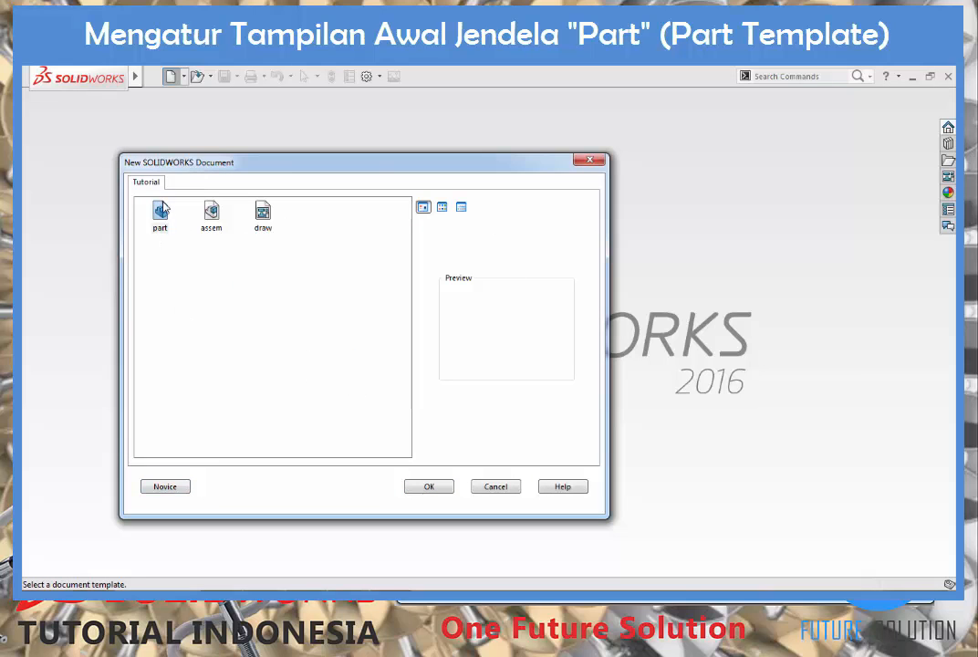
left_click(160, 217)
left_click(425, 486)
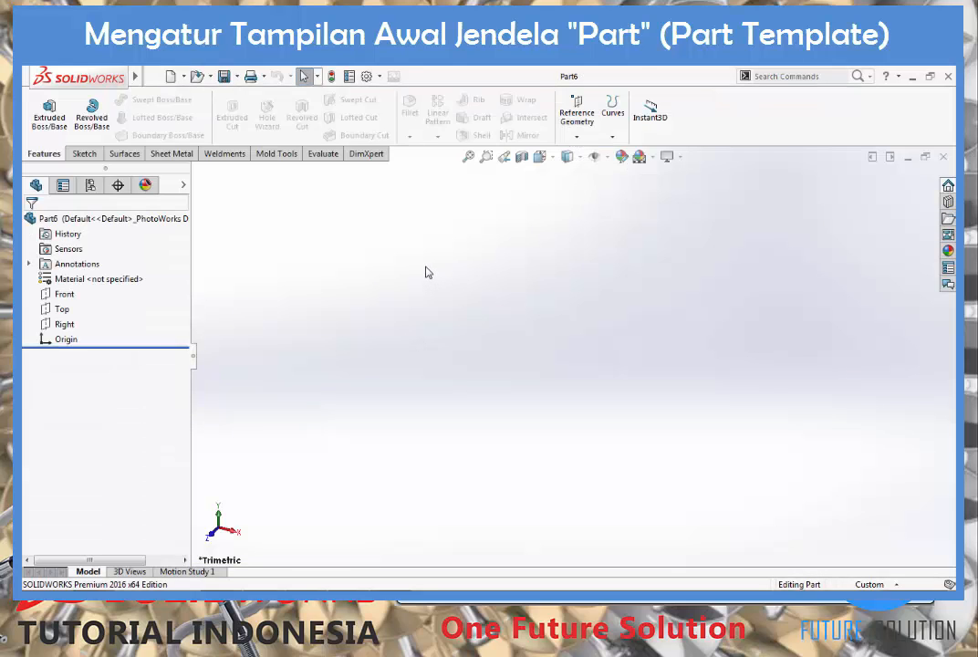
Review the General system options, including the Input dimension value setting
left_click(369, 83)
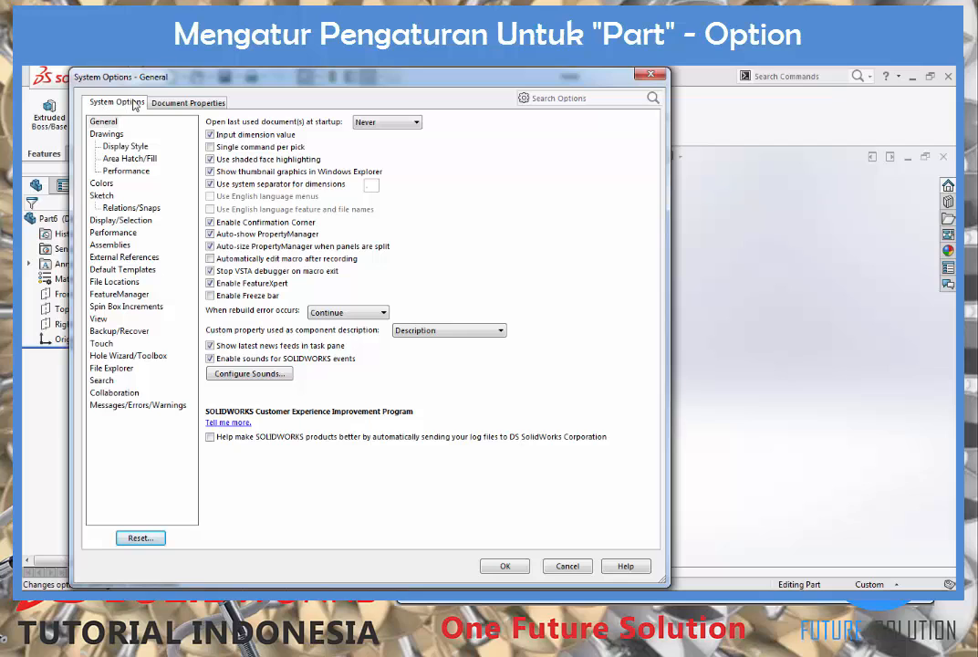
left_click(103, 121)
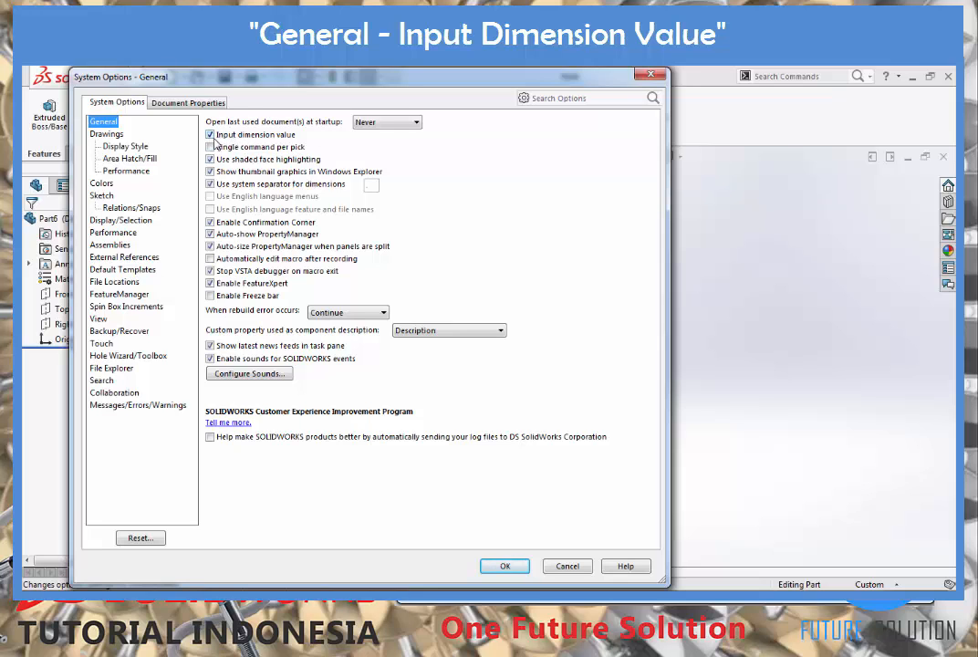
left_click(505, 565)
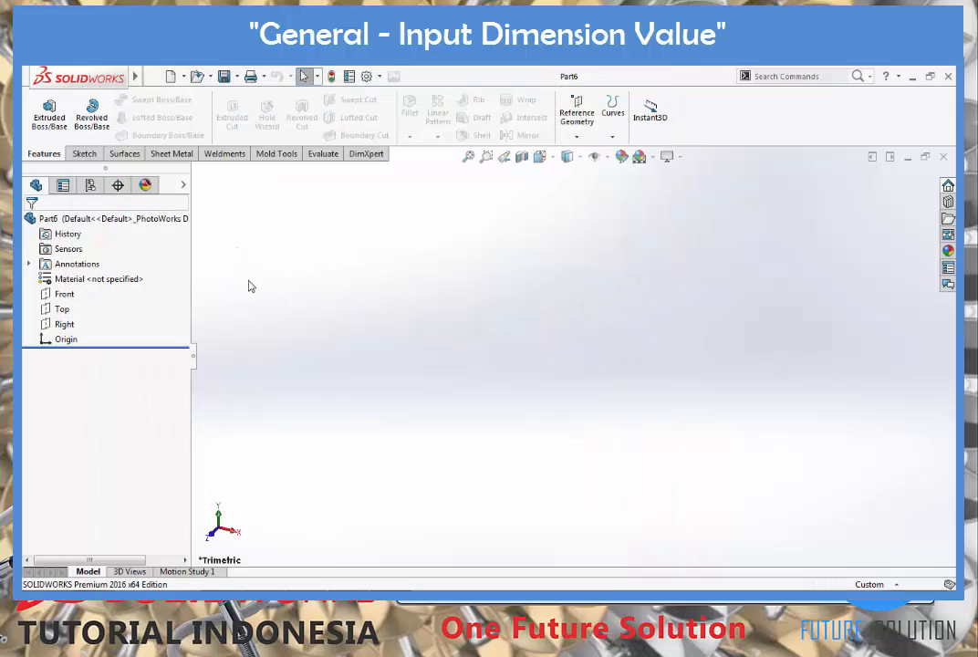
Start a sketch on the Top plane and draw a center rectangle about 141 mm wide, centred on the origin
right_click(62, 313)
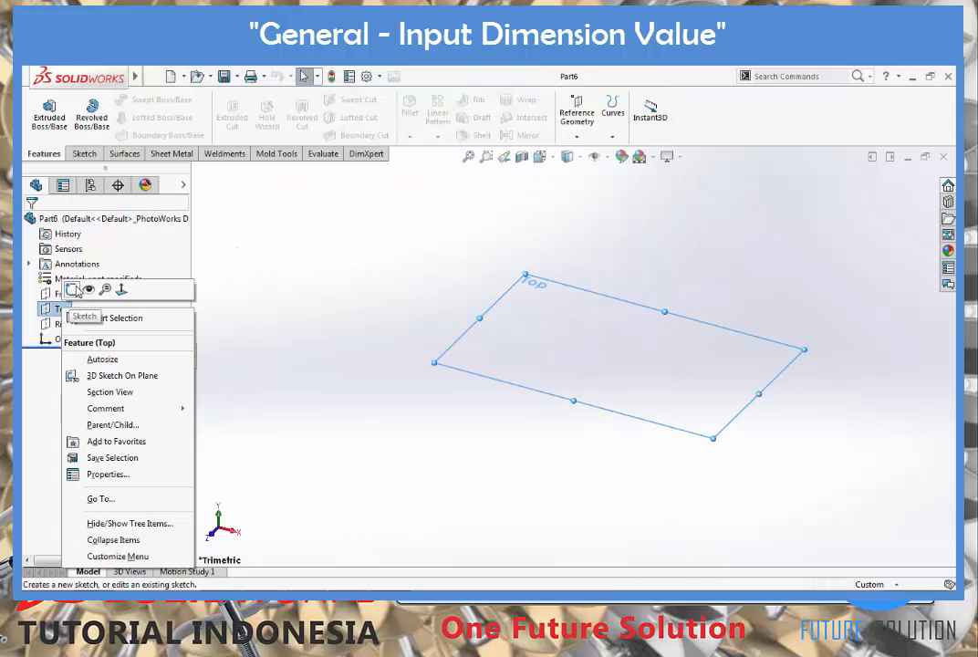
left_click(73, 289)
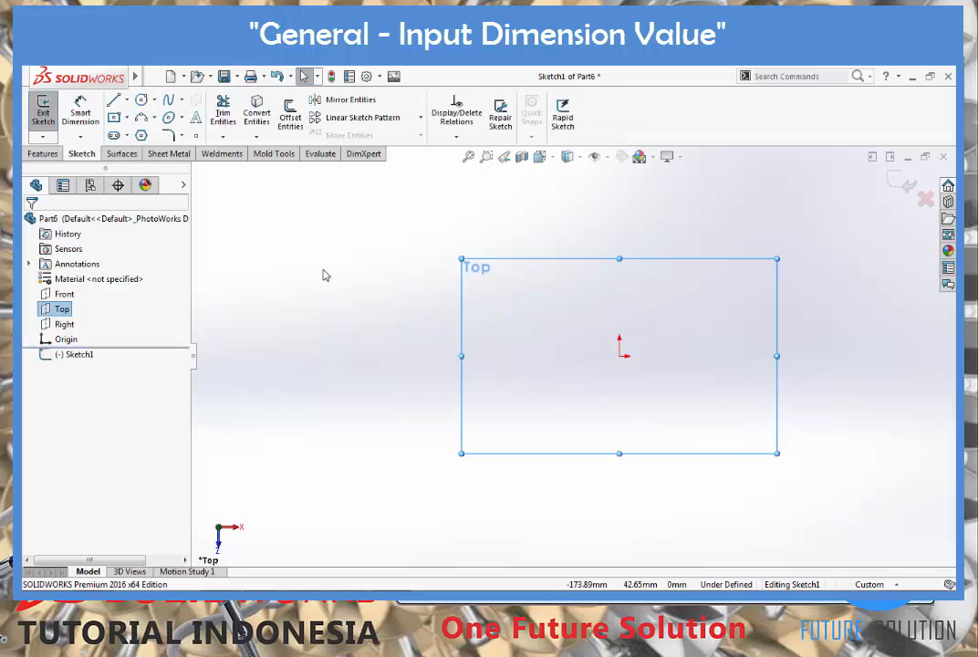
left_click(115, 118)
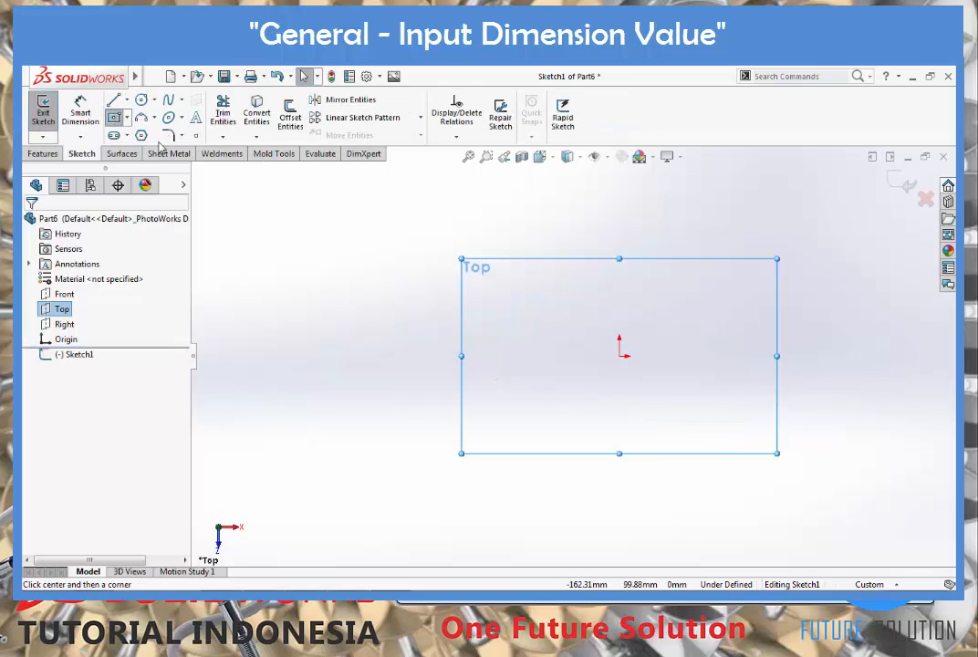
left_click(621, 355)
left_click(756, 424)
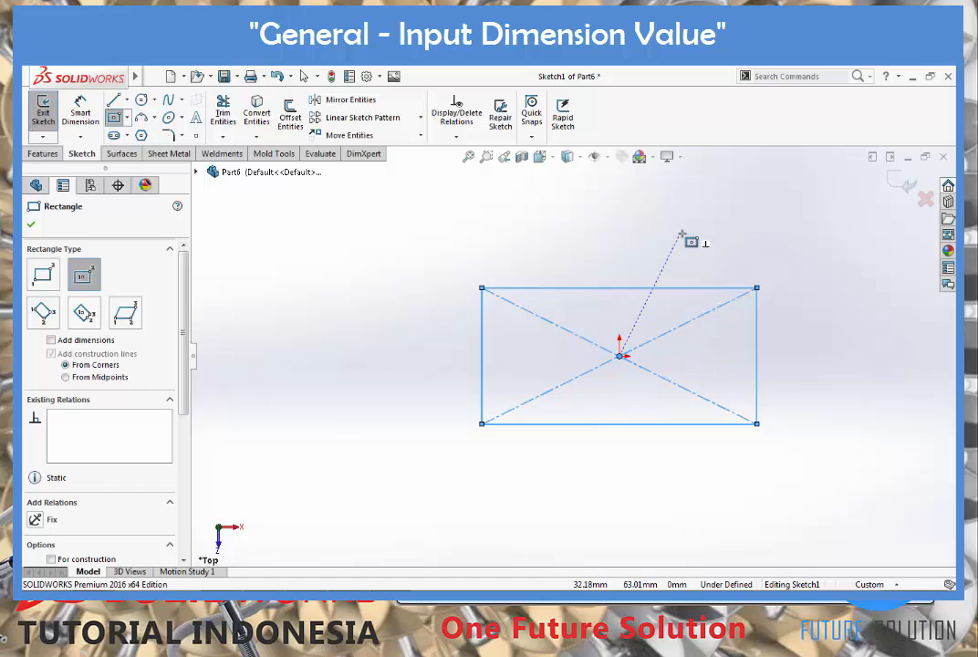
Dimension the rectangle's upper edge and set its length to 150 mm
left_click(82, 109)
left_click(539, 289)
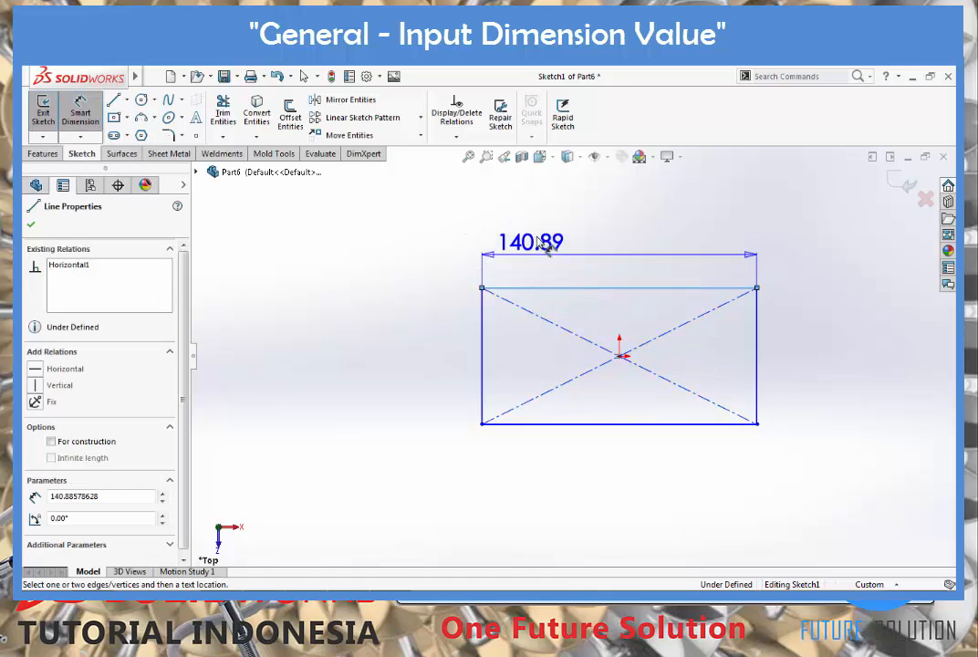
left_click(565, 238)
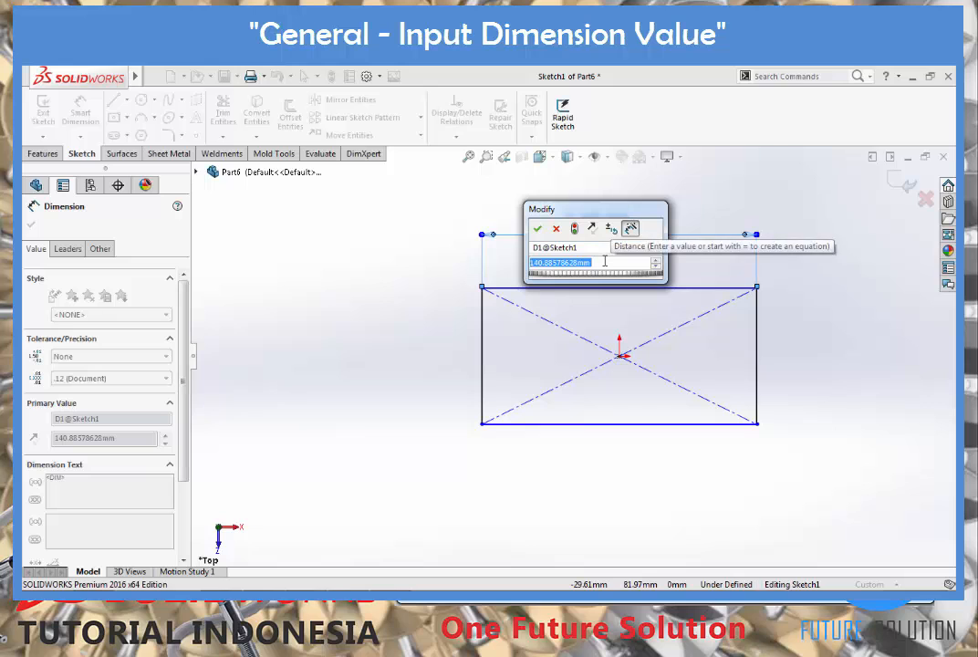
type("150")
key("Return")
key("Escape")
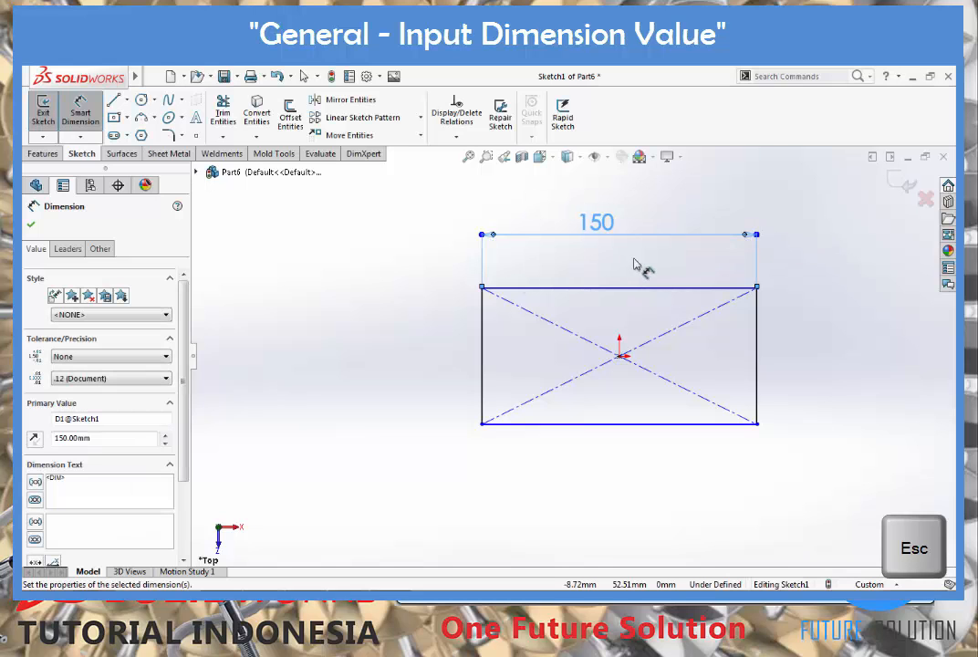
Disable Input dimension value in the General system options and dimension the rectangle's left edge
left_click(366, 78)
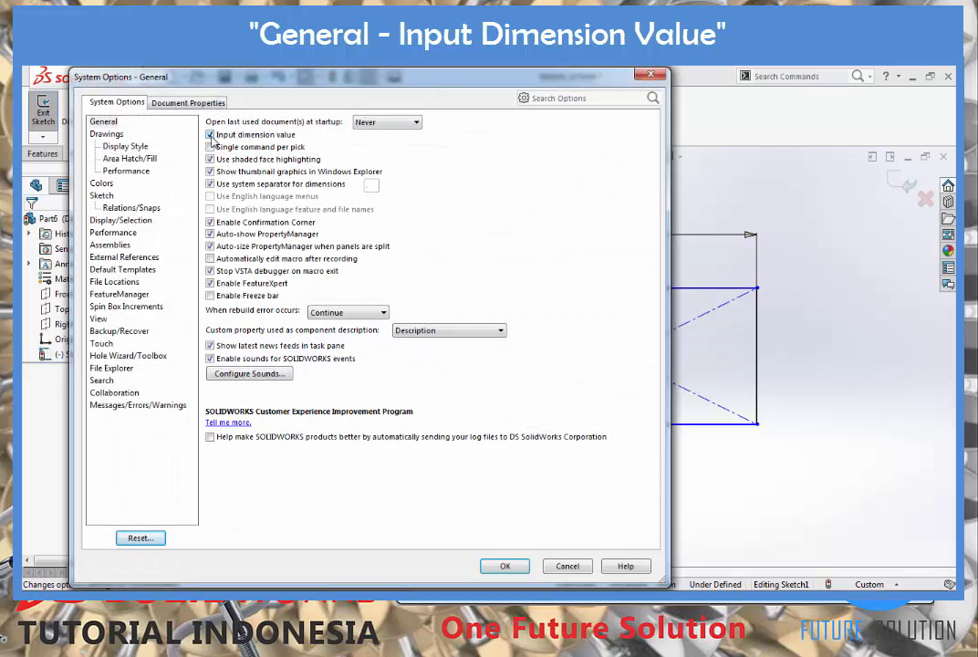
left_click(504, 566)
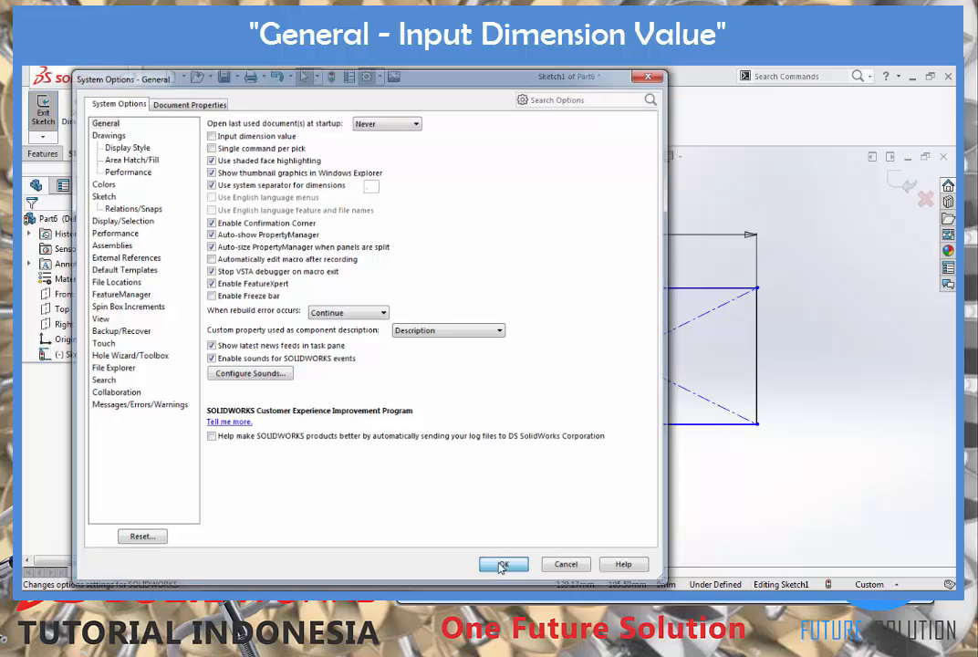
left_click(88, 111)
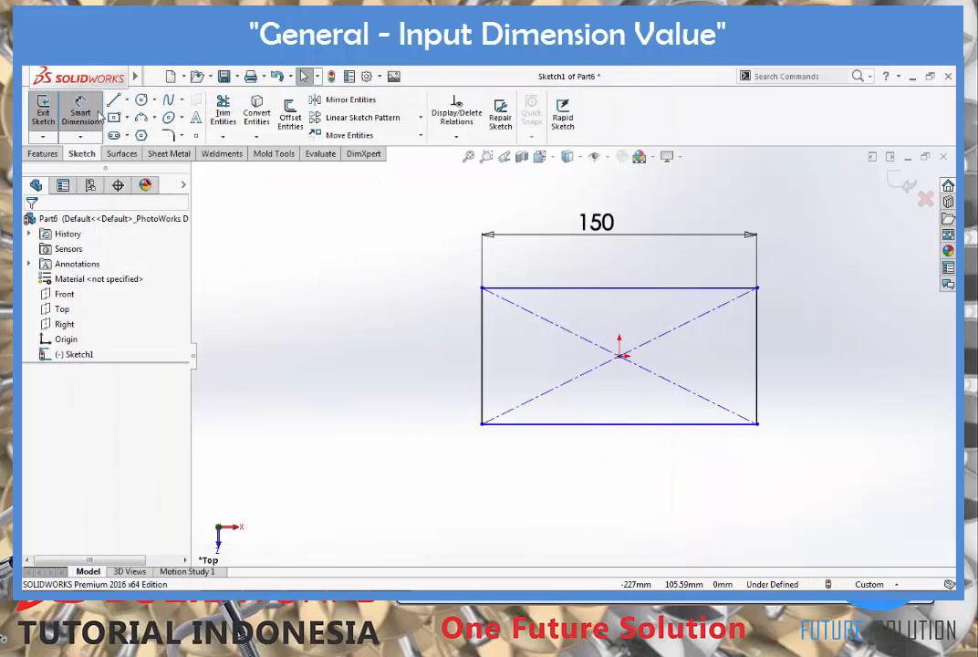
left_click(481, 324)
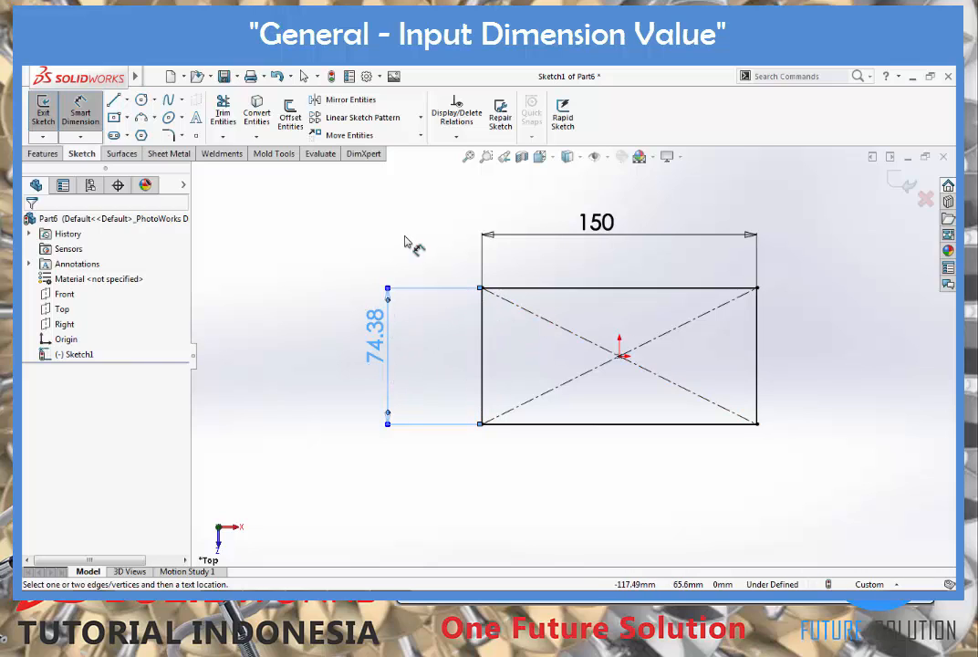
key("Escape")
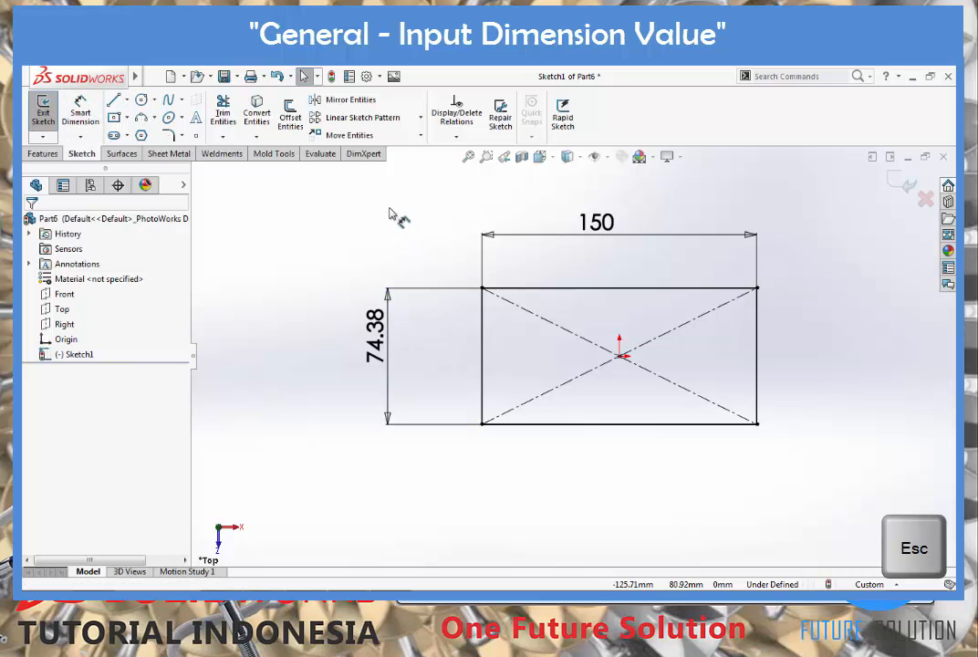
Enable both Input dimension value and Single command per pick in the General system options
left_click(366, 77)
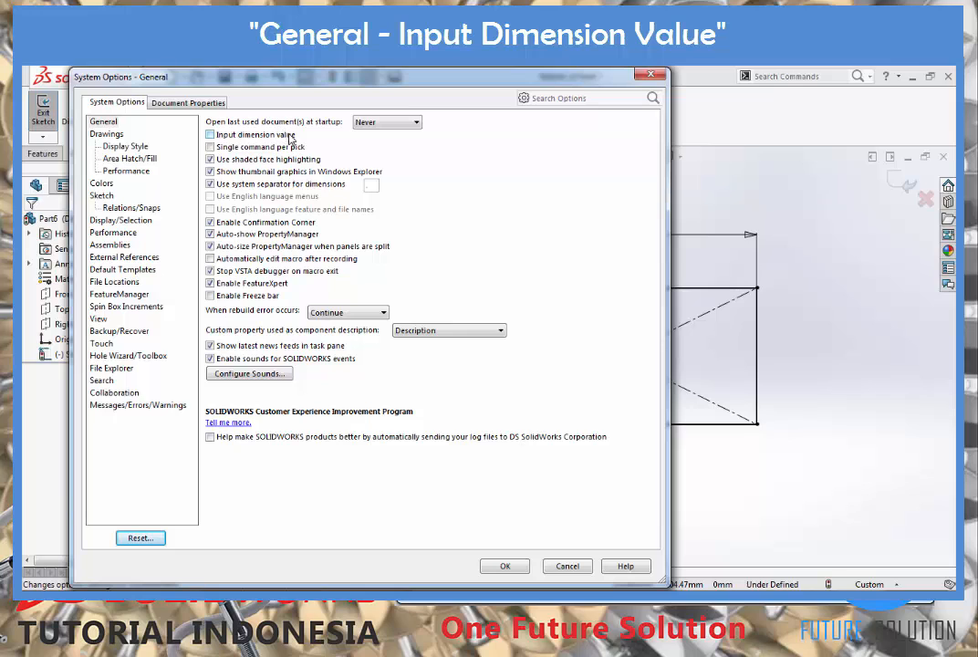
left_click(210, 135)
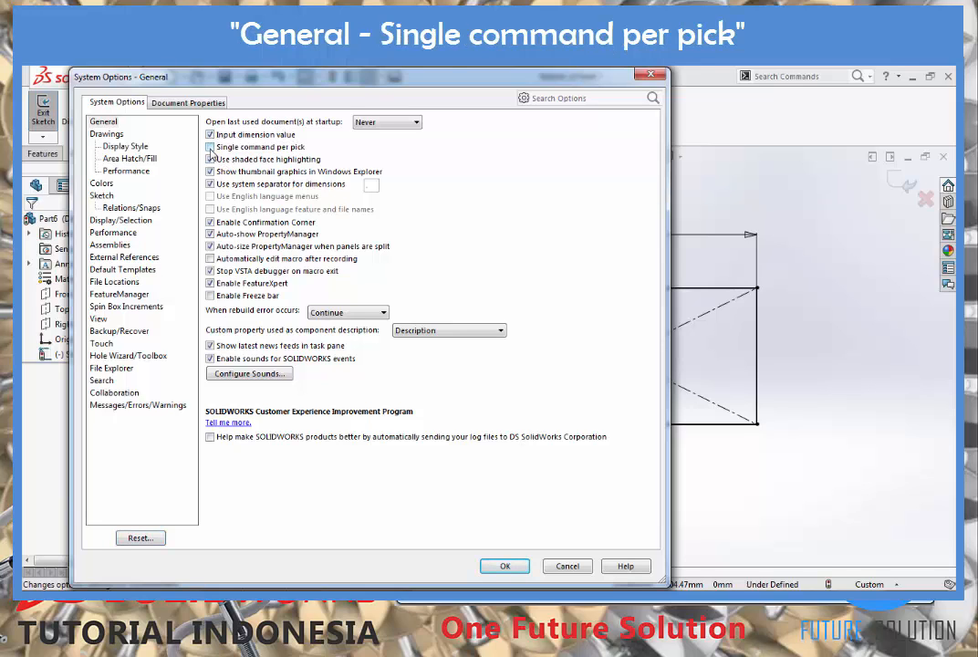
left_click(210, 147)
left_click(507, 565)
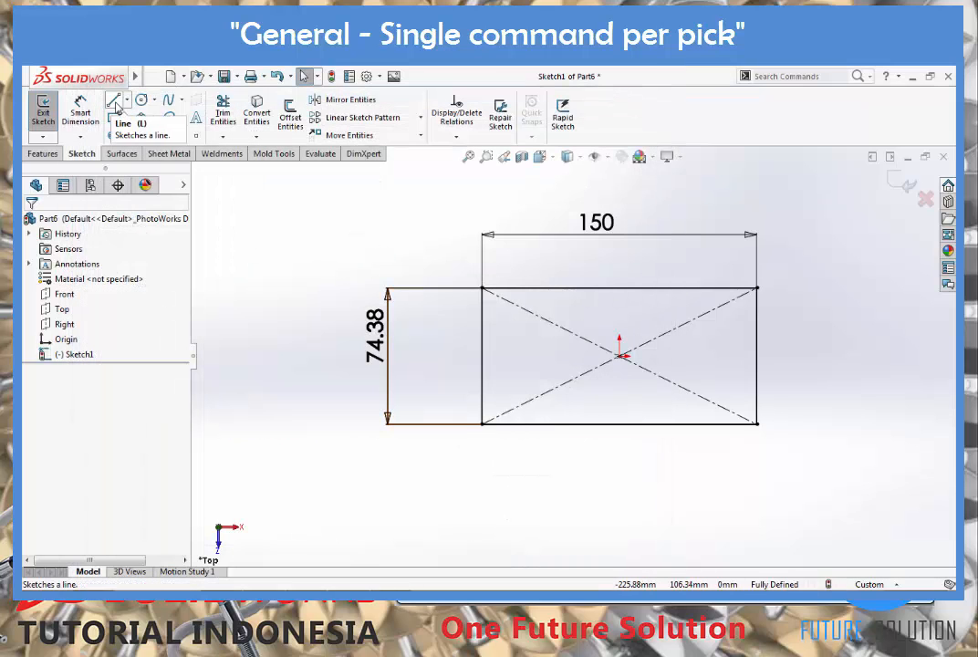
Sketch a line about 46 mm long, sloping down to the right, below and left of the rectangle
left_click(114, 100)
left_click(314, 468)
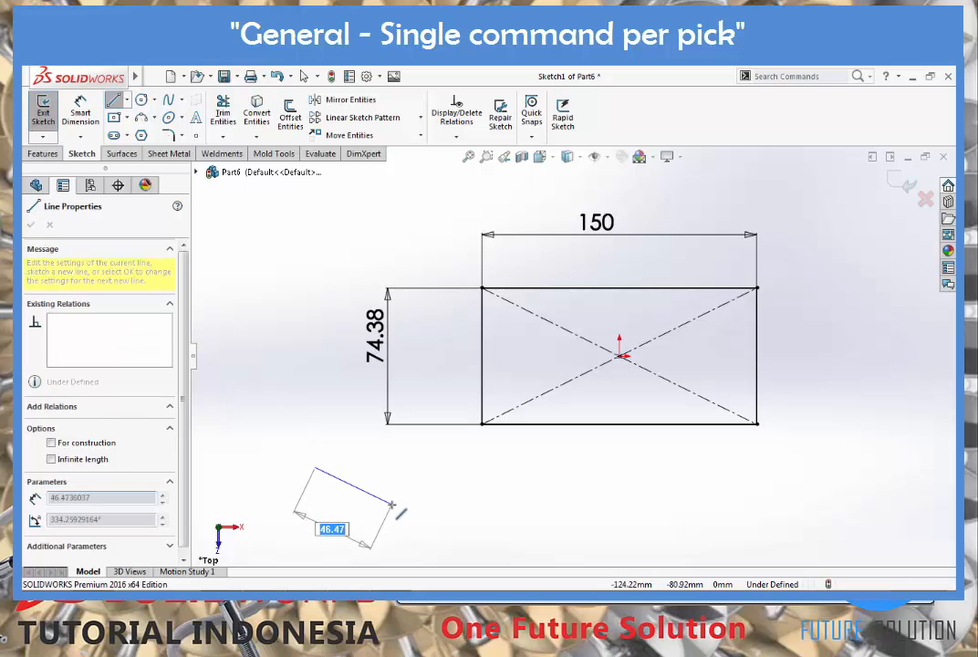
left_click(392, 504)
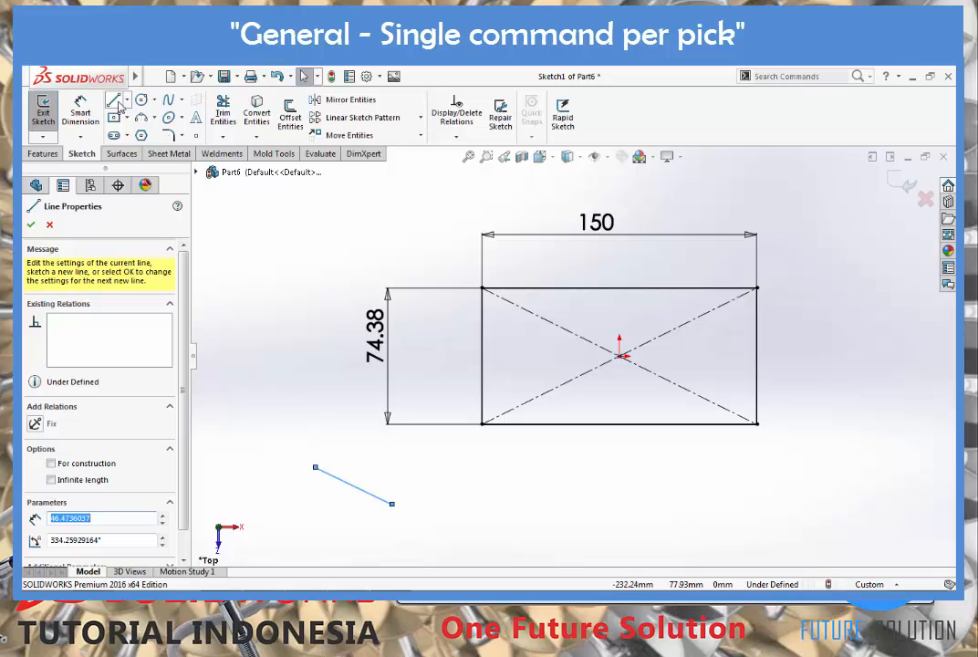
Sketch a shallow three-point arc bulging upward below the rectangle
left_click(141, 120)
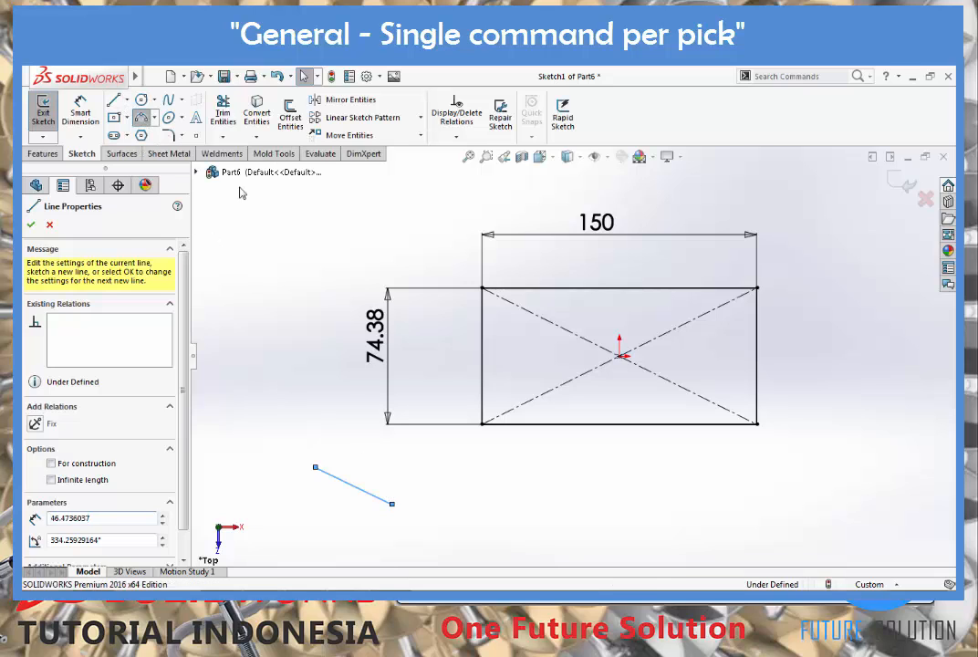
left_click(503, 494)
left_click(669, 503)
left_click(615, 486)
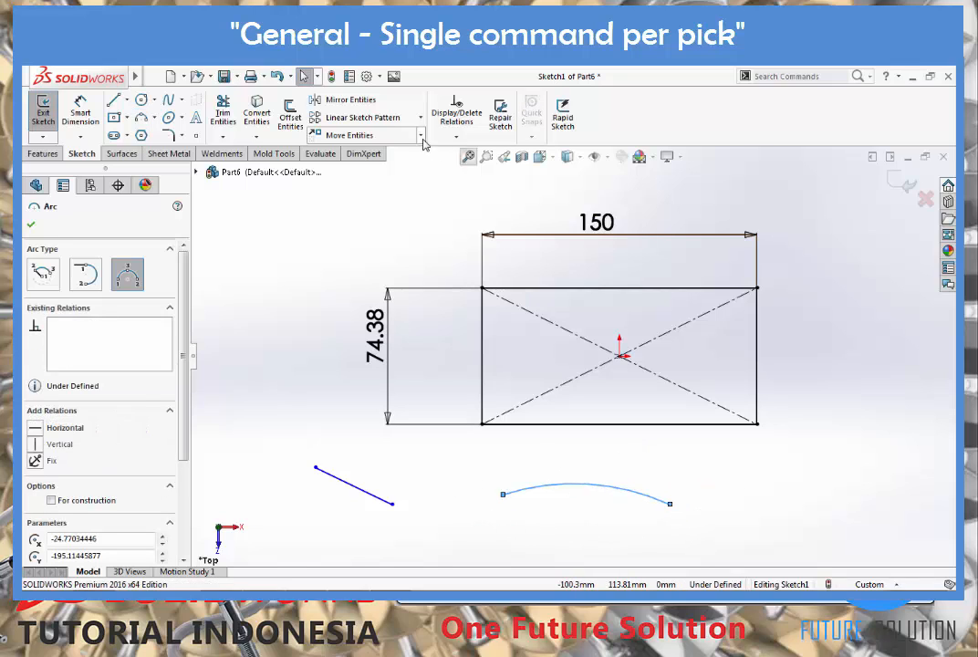
Disable Single command per pick in the General system options
left_click(367, 76)
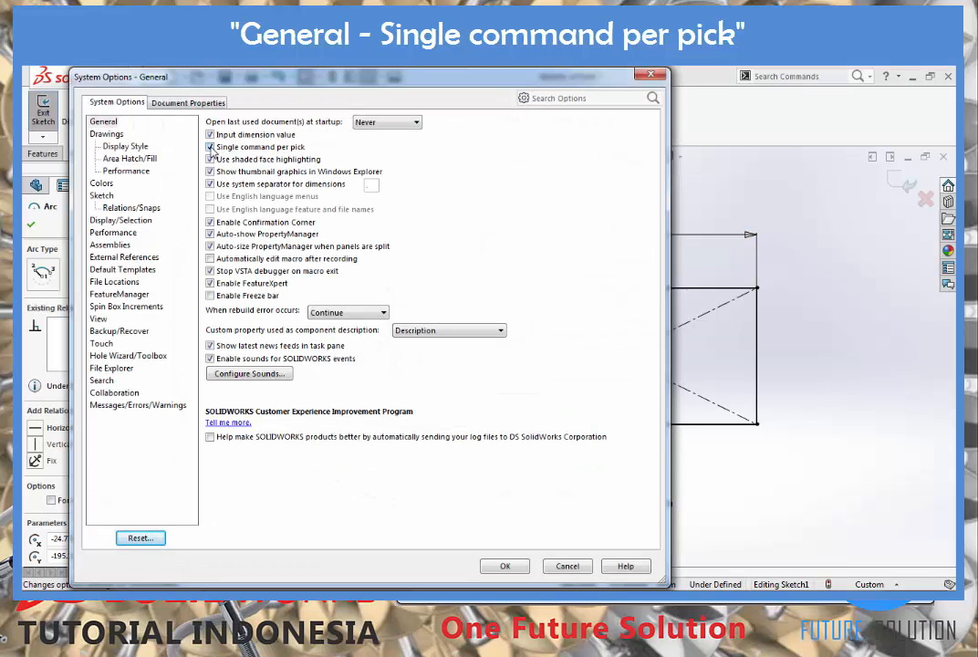
left_click(213, 149)
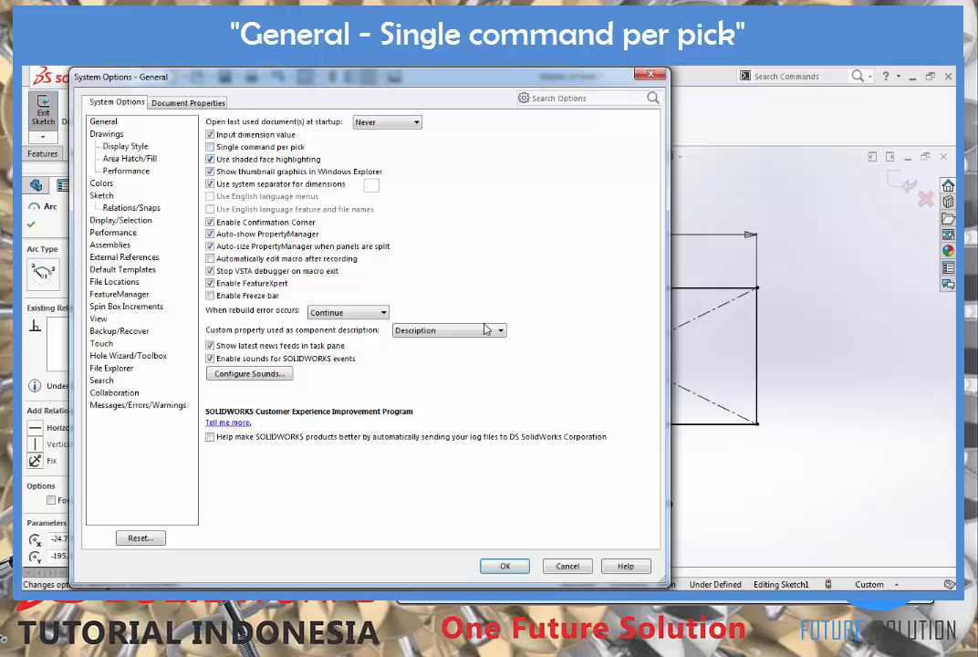
left_click(504, 565)
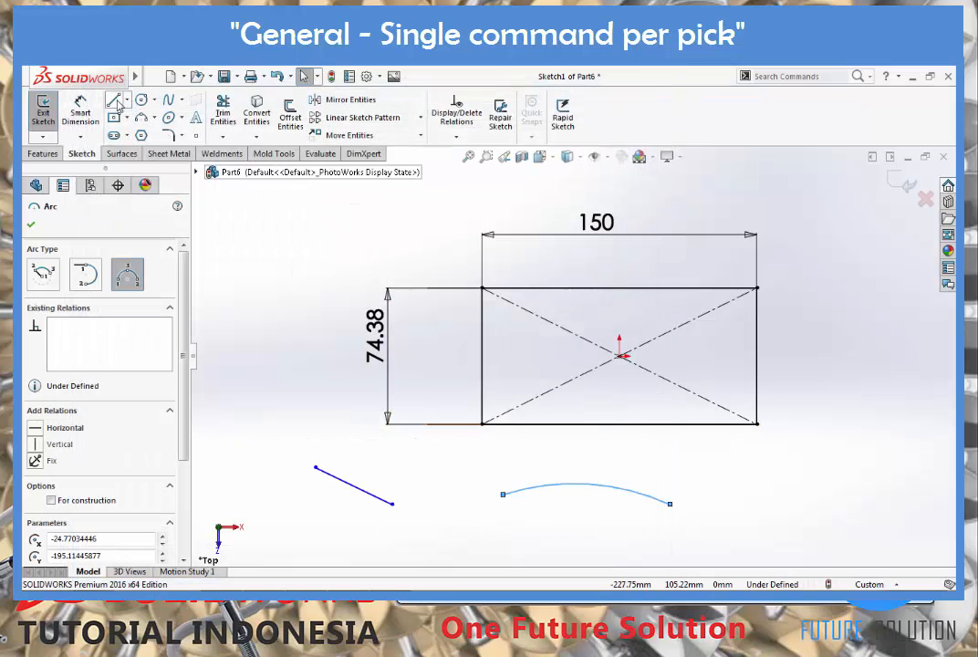
Sketch a zigzag chain of three connected lines above and left of the rectangle, the first about 40 mm long
left_click(116, 100)
left_click(239, 234)
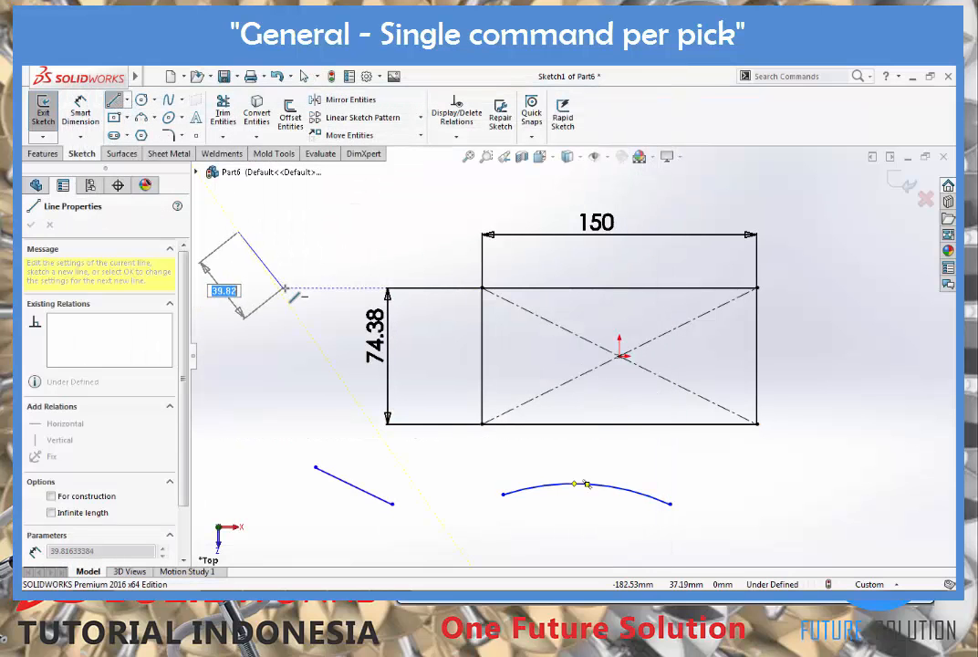
left_click(285, 288)
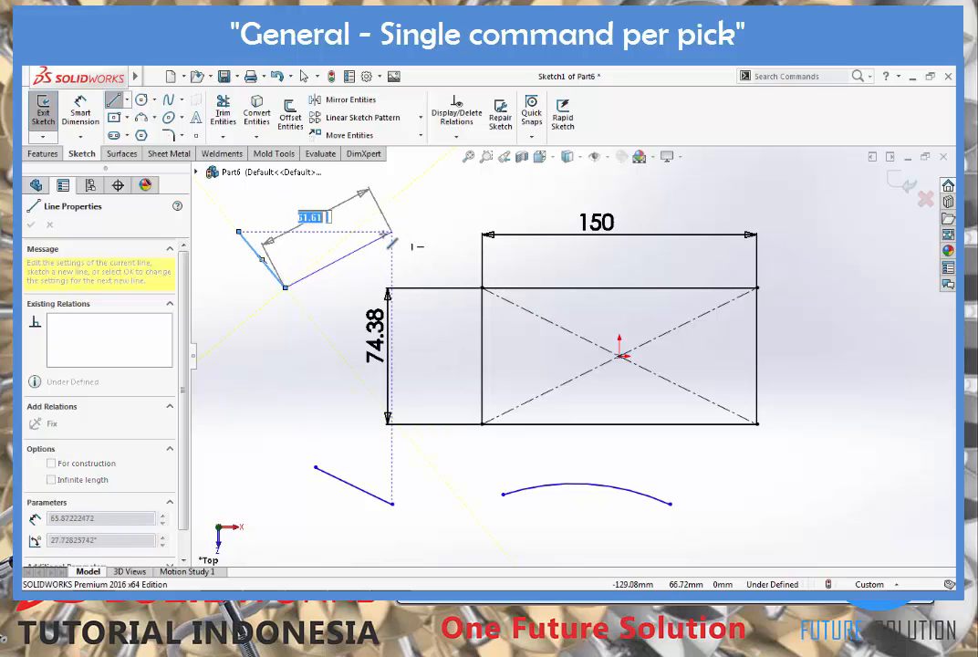
left_click(383, 233)
left_click(431, 266)
key("Escape")
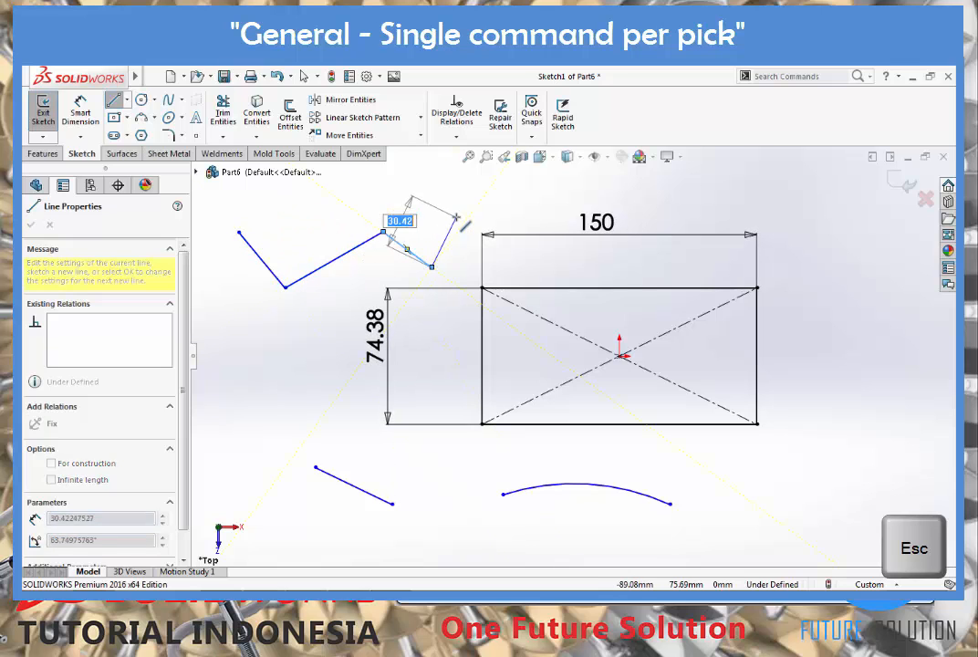
key("Escape")
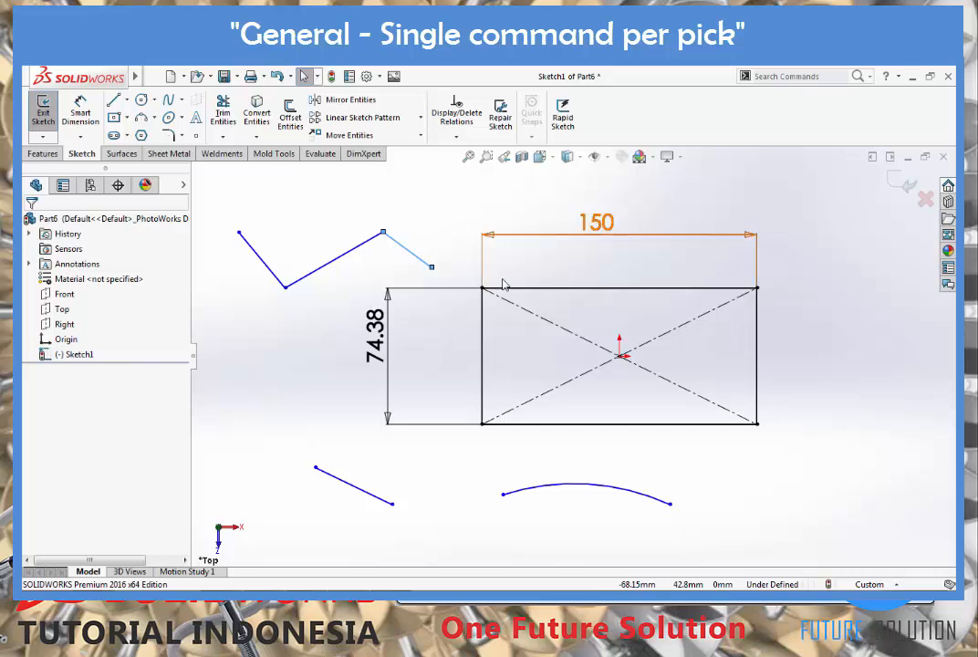
Sketch two separate three-point arcs to the right of the rectangle, one below the other
left_click(142, 122)
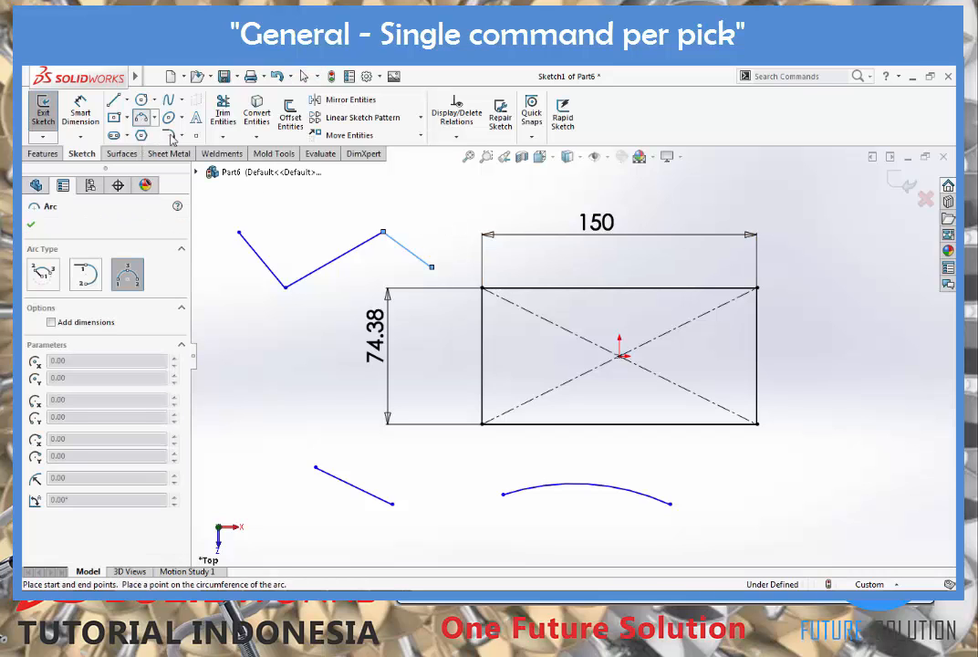
left_click(844, 424)
left_click(854, 503)
left_click(854, 465)
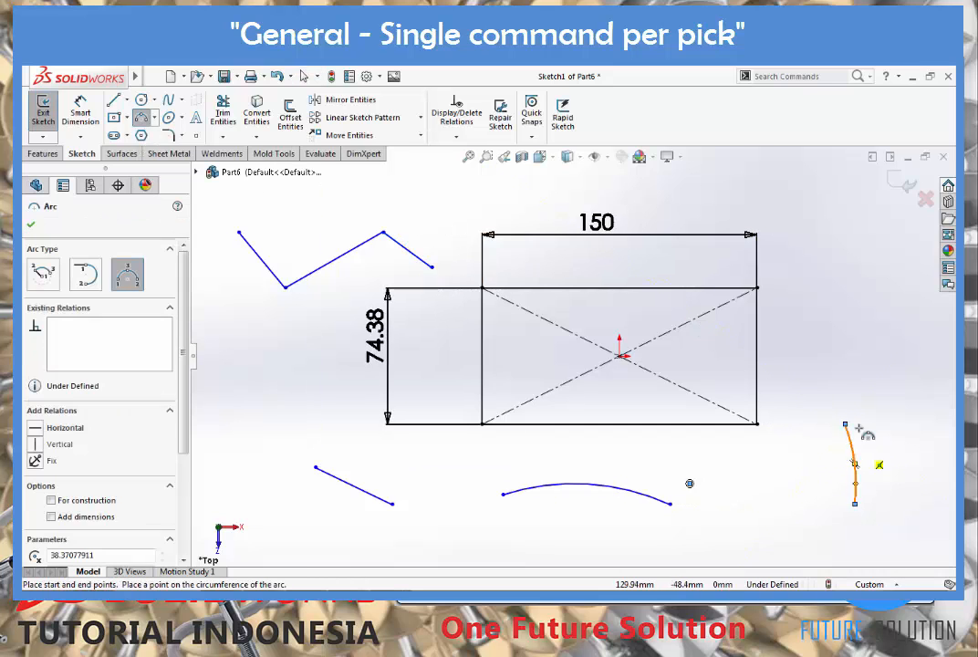
left_click(798, 368)
left_click(845, 249)
left_click(832, 313)
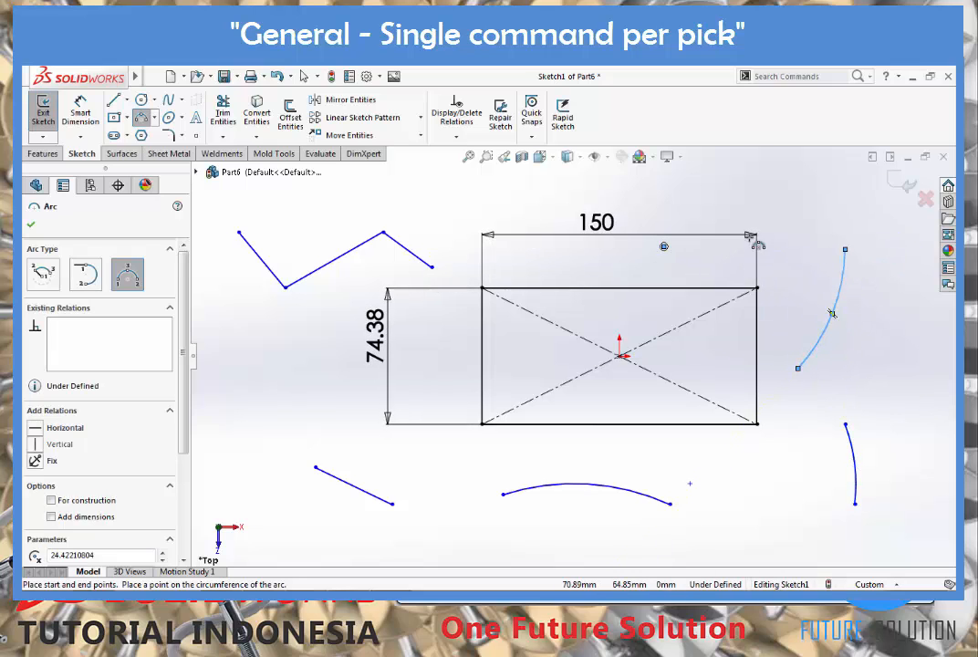
left_click(368, 76)
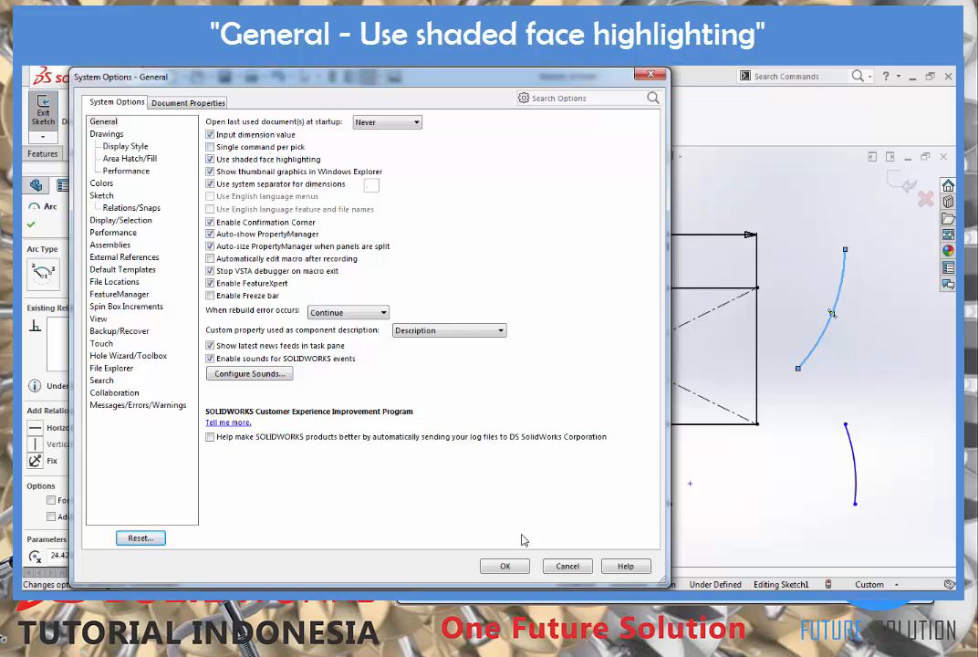
left_click(504, 566)
Leave the arc tool and delete all loose lines and arcs around the rectangle, keeping only the dimensioned rectangle
key("Escape")
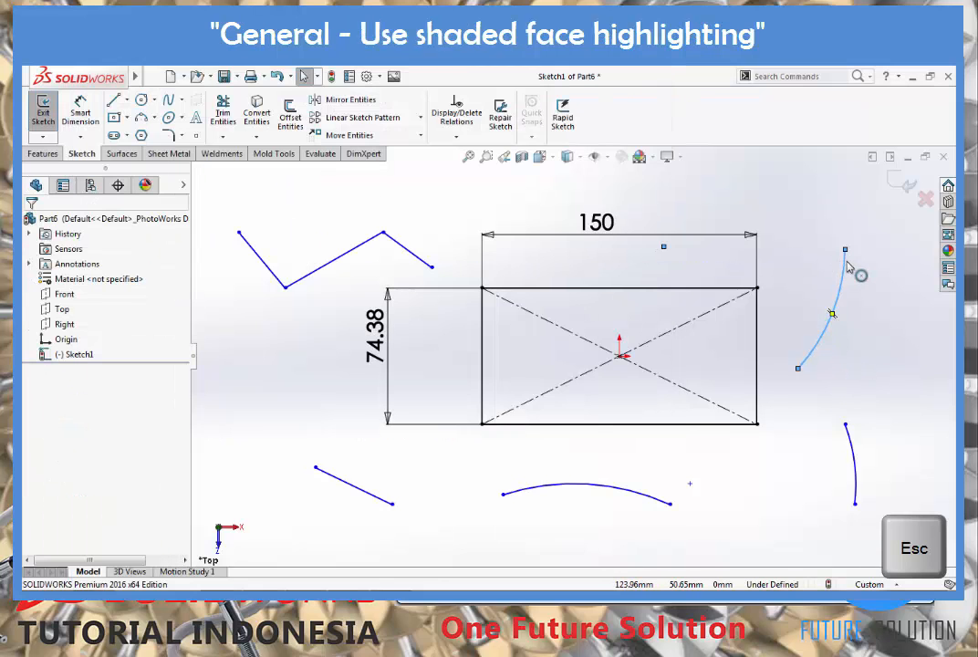
left_click_drag(853, 230, 799, 476)
key("Delete")
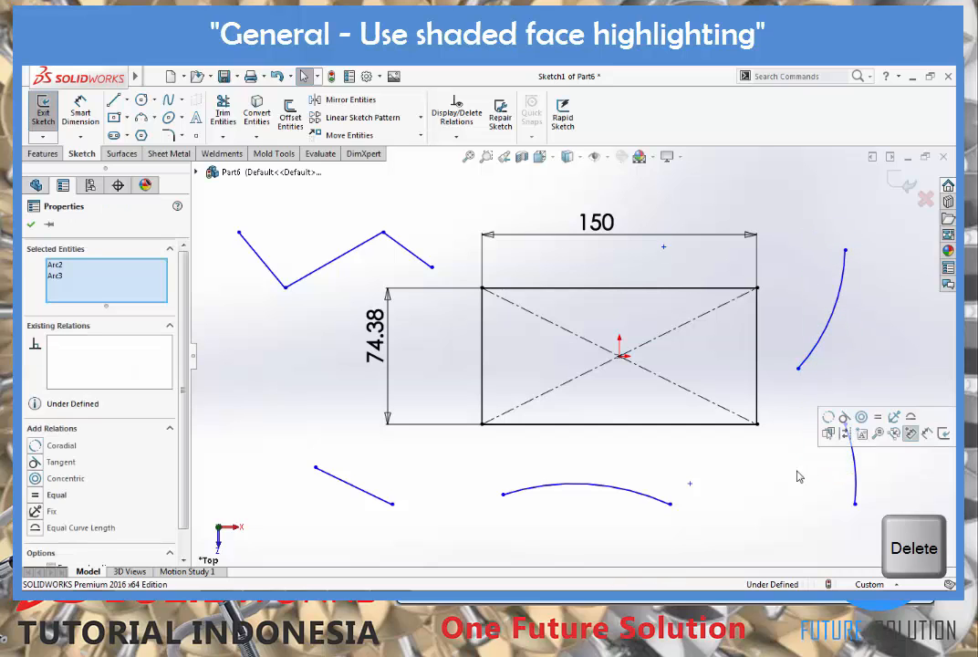
left_click_drag(677, 500, 306, 505)
key("Delete")
left_click_drag(434, 220, 242, 283)
key("Delete")
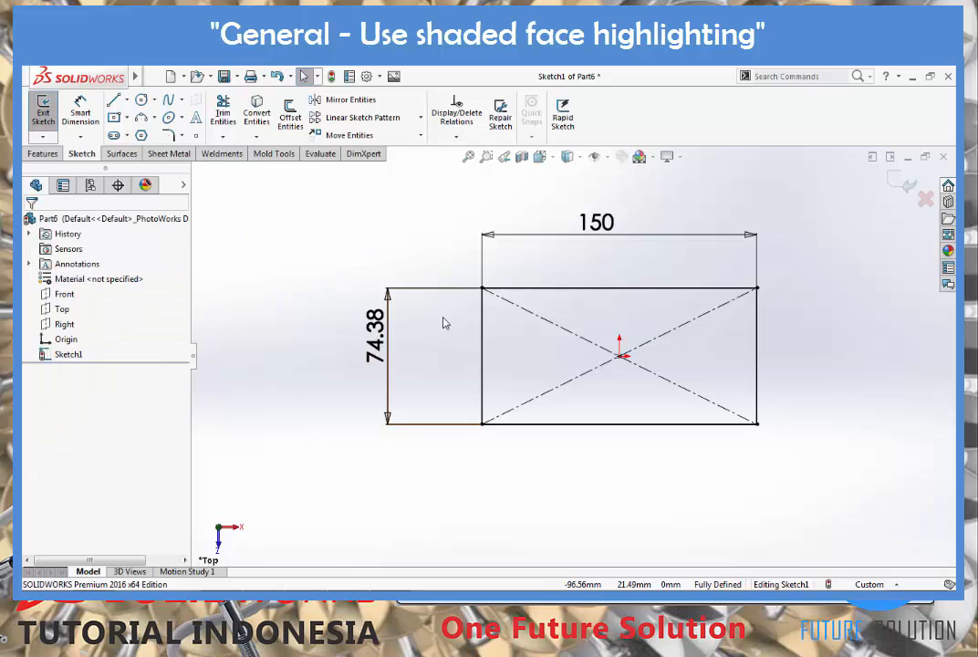
Exit the sketch and extrude the rectangle 10 mm as a blind boss
left_click(898, 182)
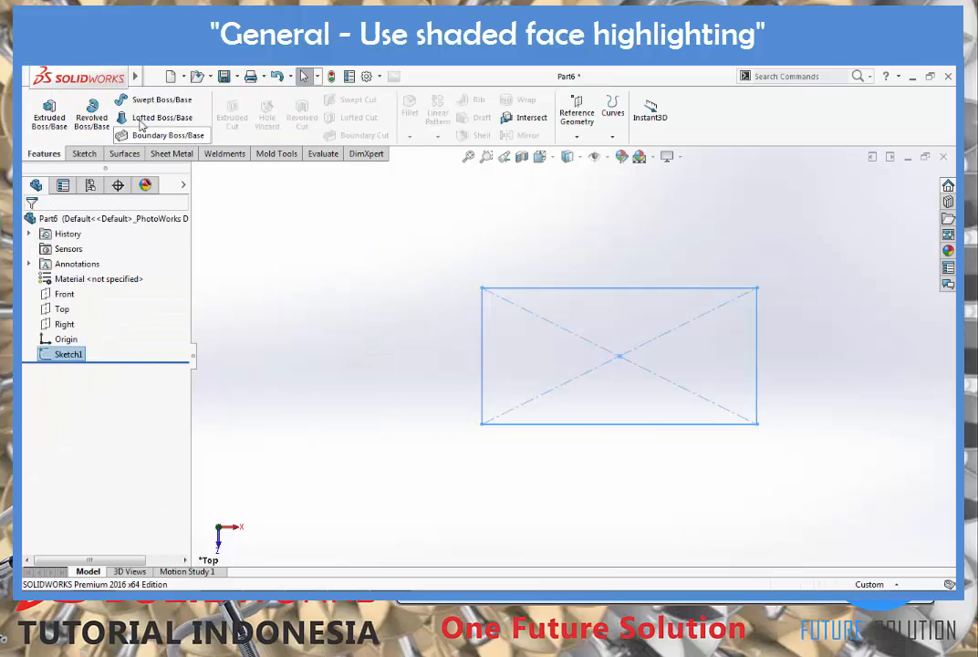
left_click(49, 117)
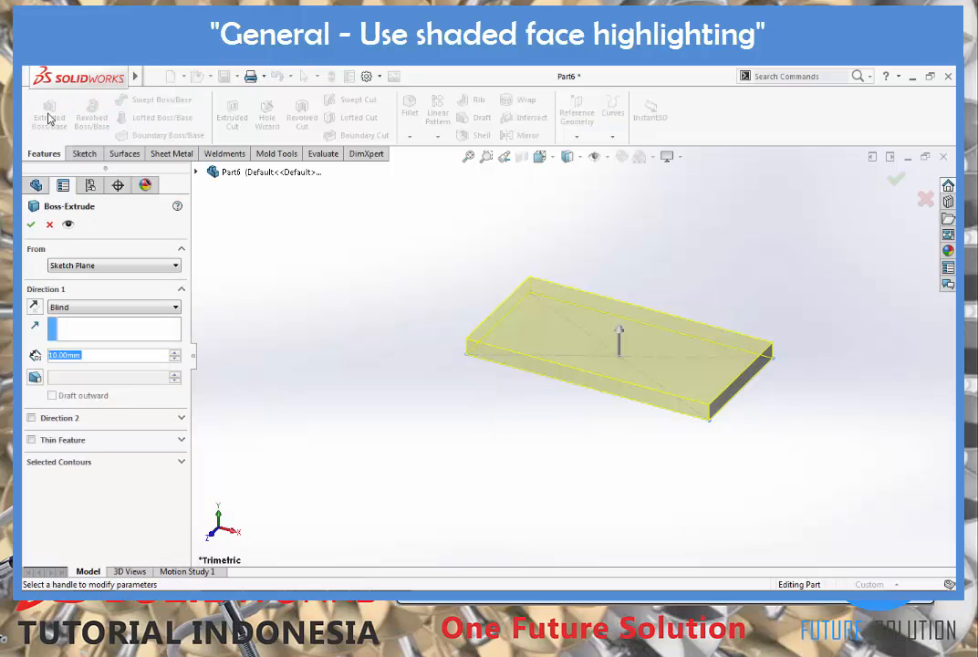
left_click(32, 227)
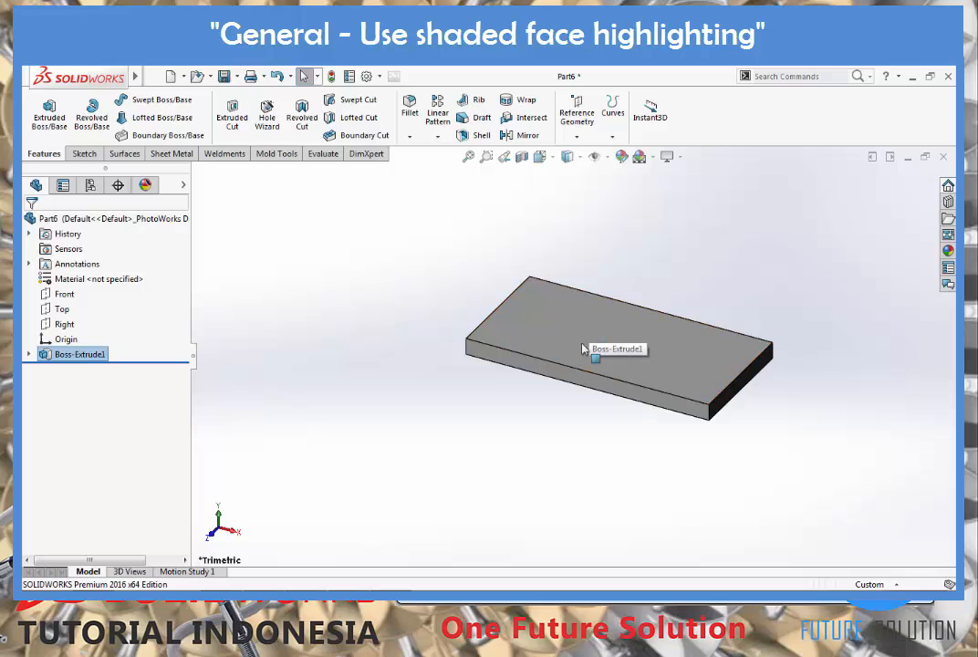
Disable Use shaded face highlighting in the General system options, selecting the plate's upper face to compare the highlight
left_click(588, 334)
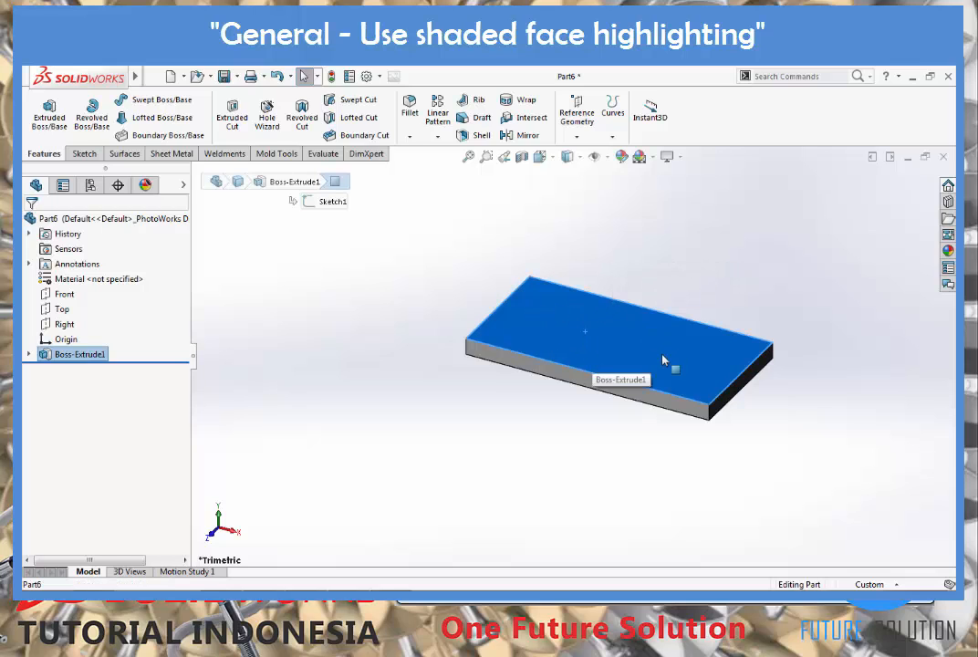
left_click(366, 76)
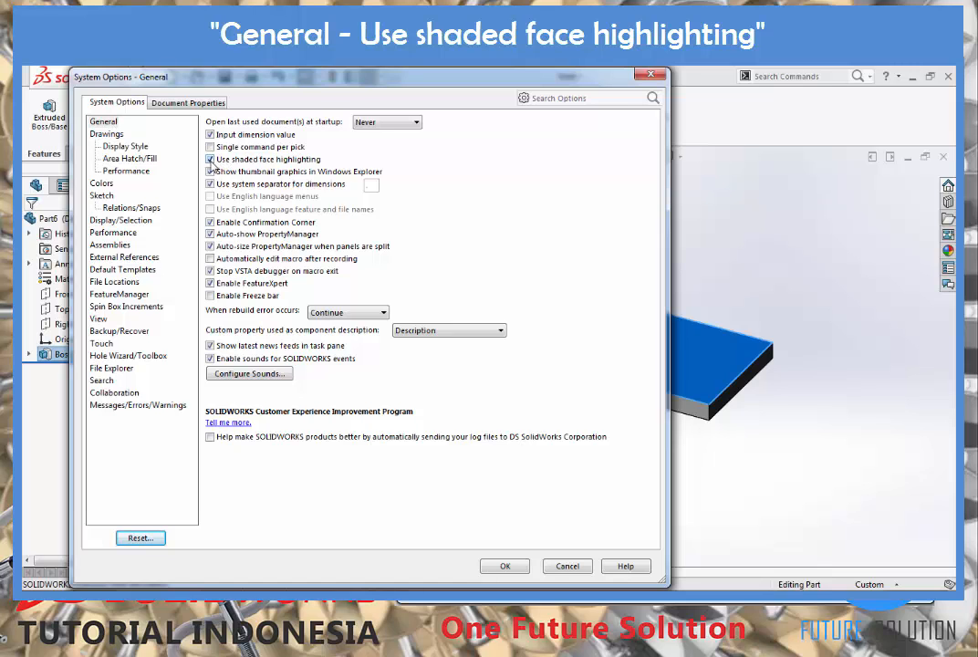
left_click(211, 160)
left_click(506, 566)
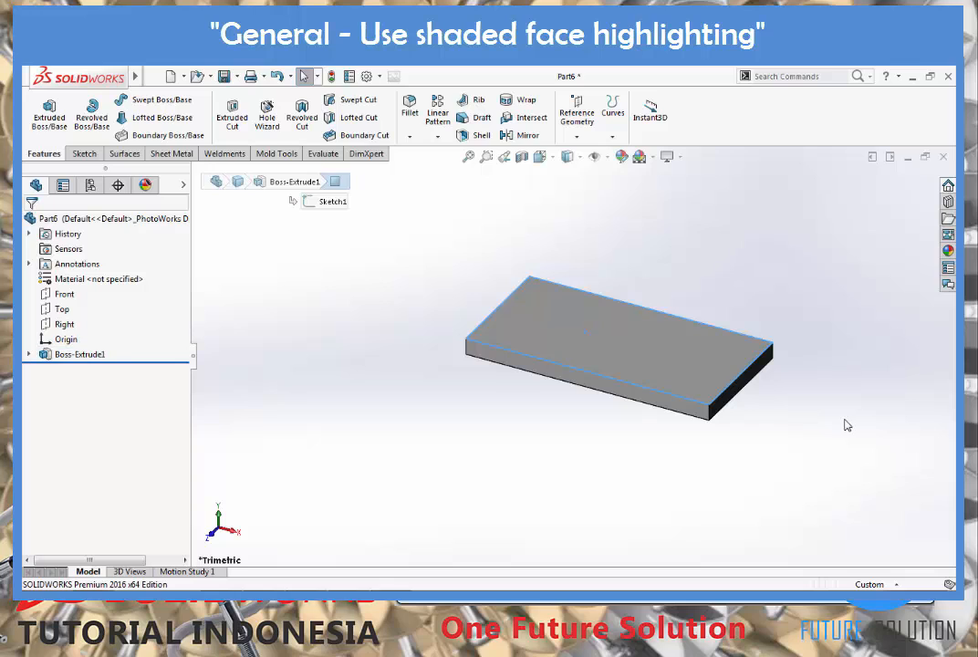
left_click(605, 341)
scroll(807, 371, "down", 2)
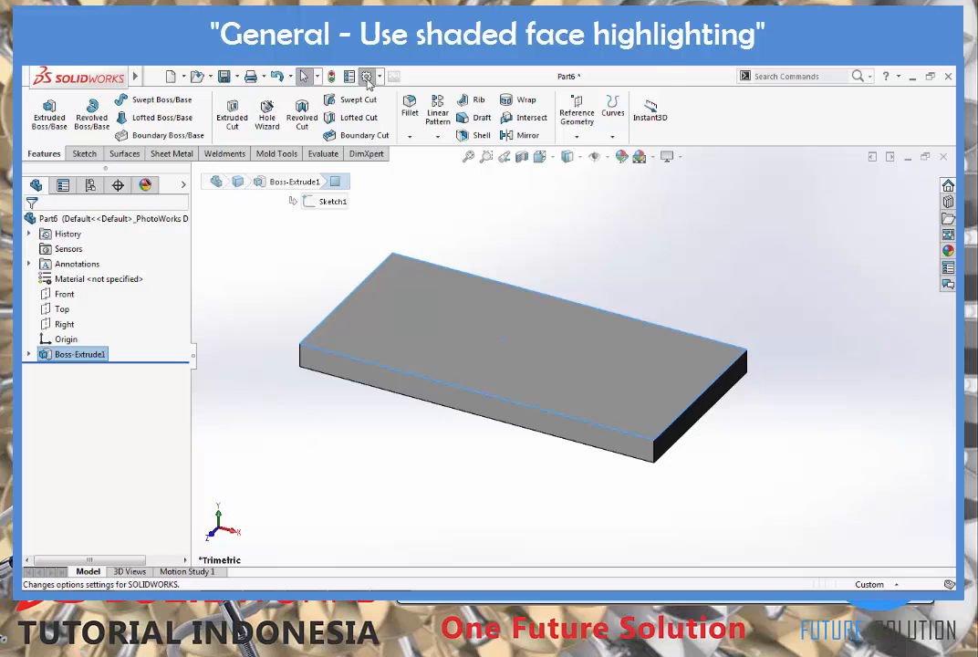
Enable Use shaded face highlighting in the General system options and deselect the plate's upper face
left_click(367, 77)
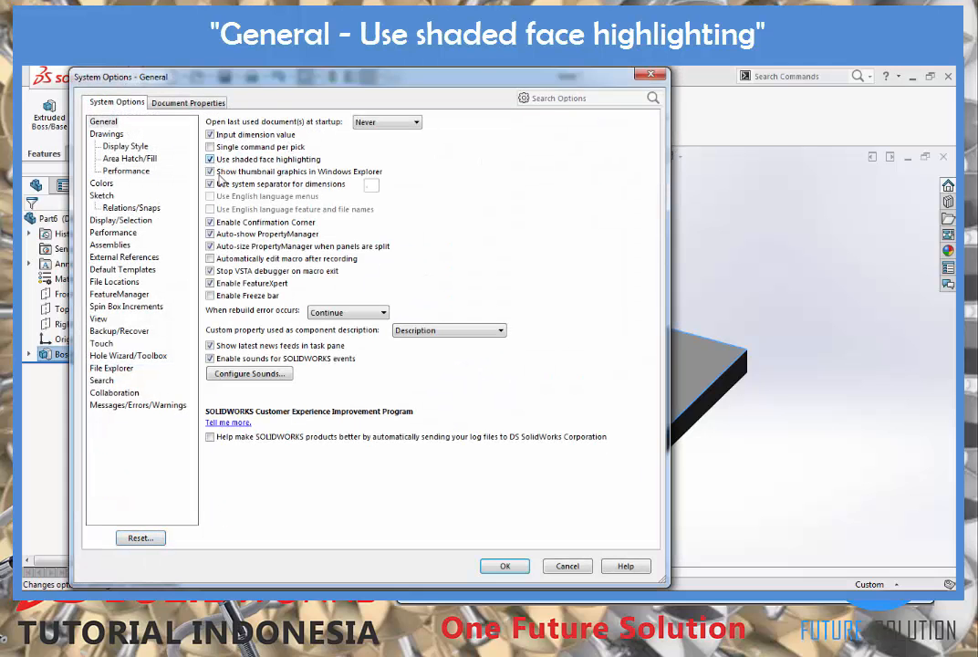
left_click(504, 565)
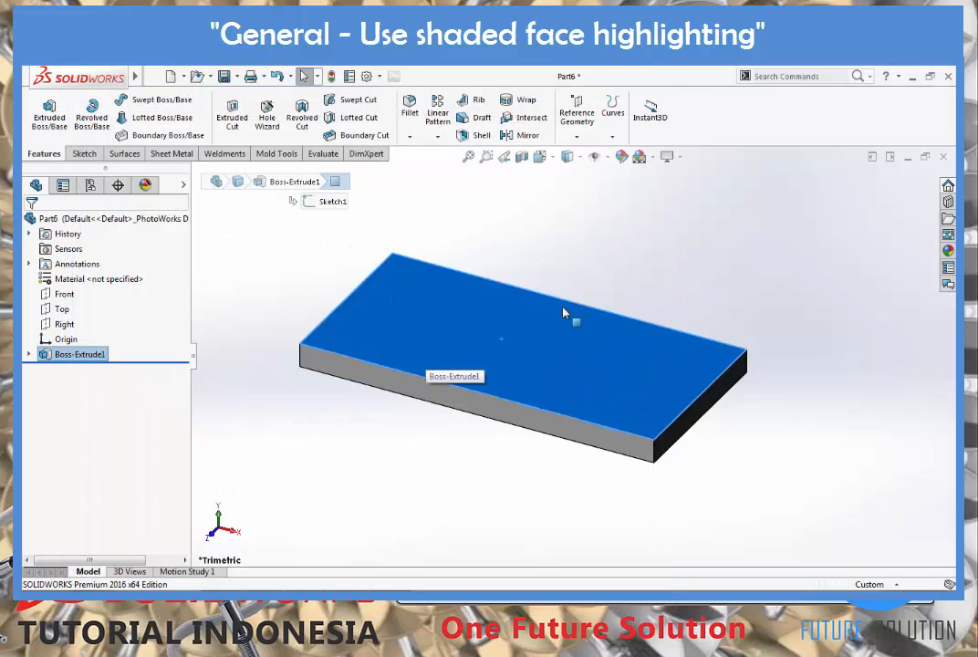
left_click(750, 255)
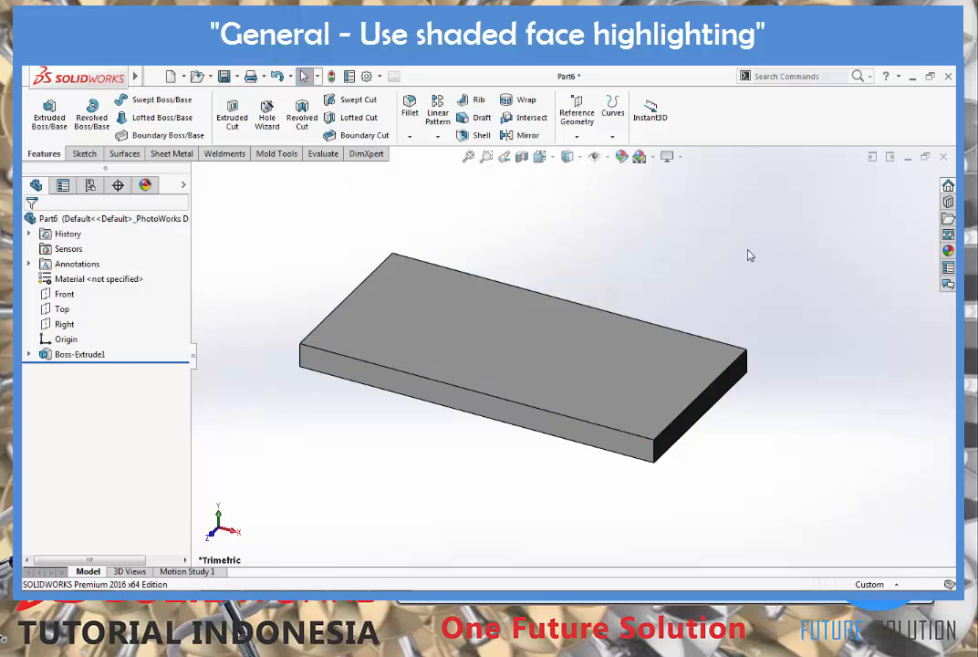
Set the interface Background to Dark in the Colors system options
left_click(366, 79)
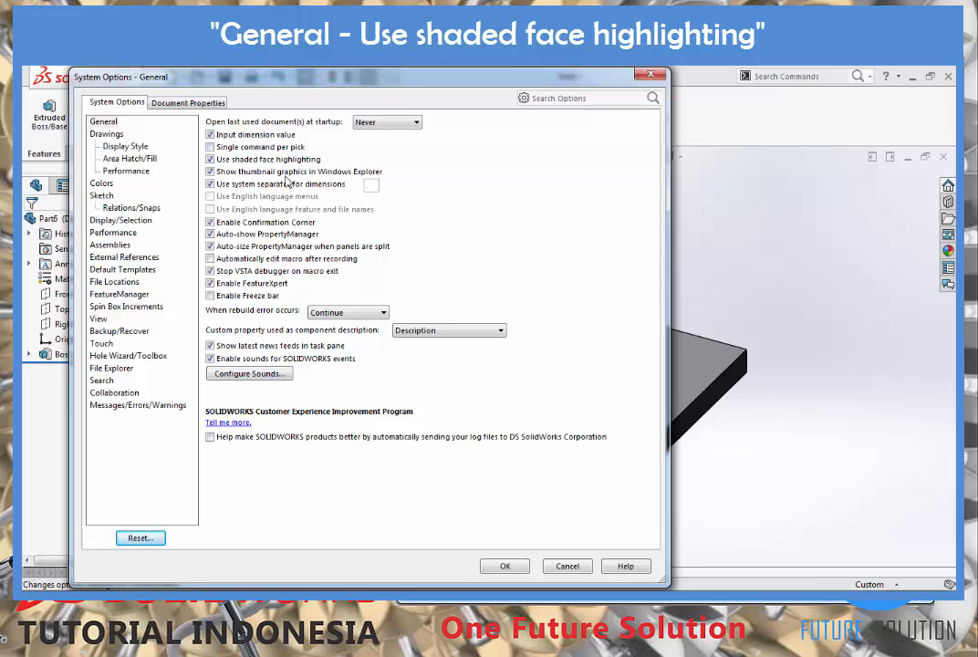
left_click(102, 186)
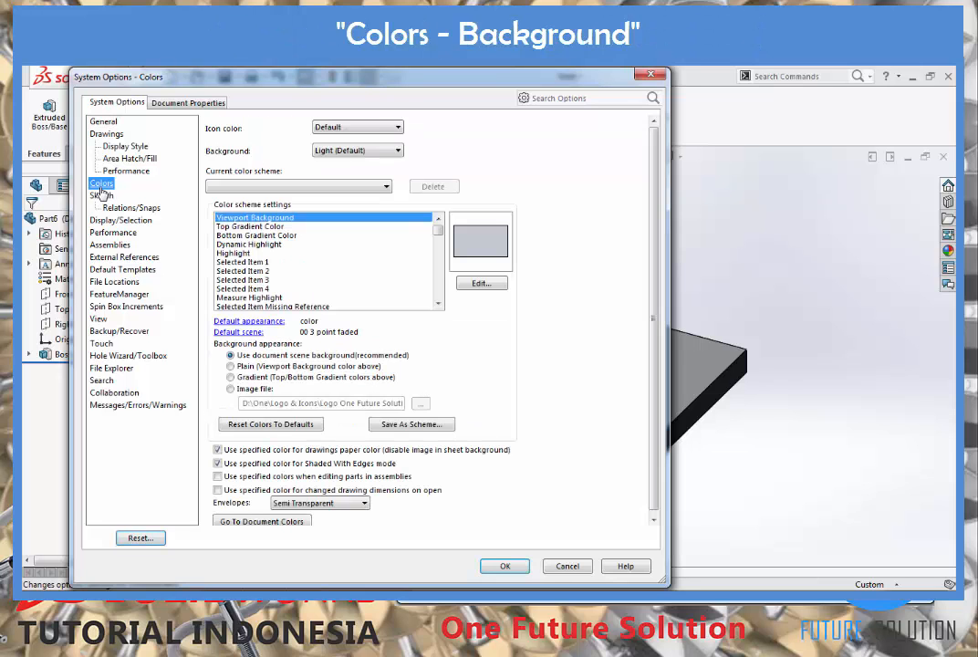
left_click(334, 153)
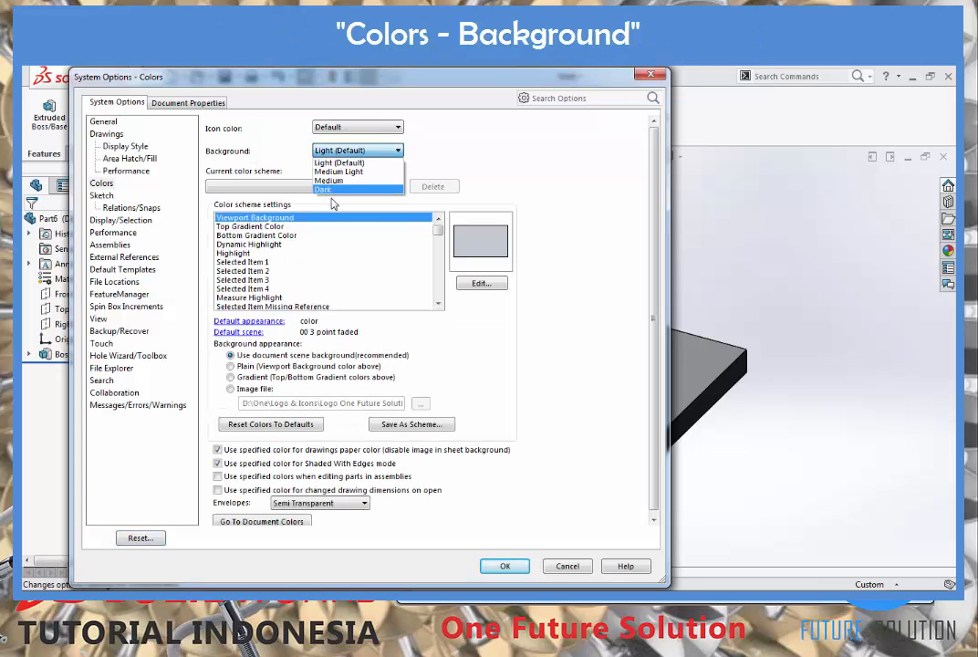
left_click(329, 190)
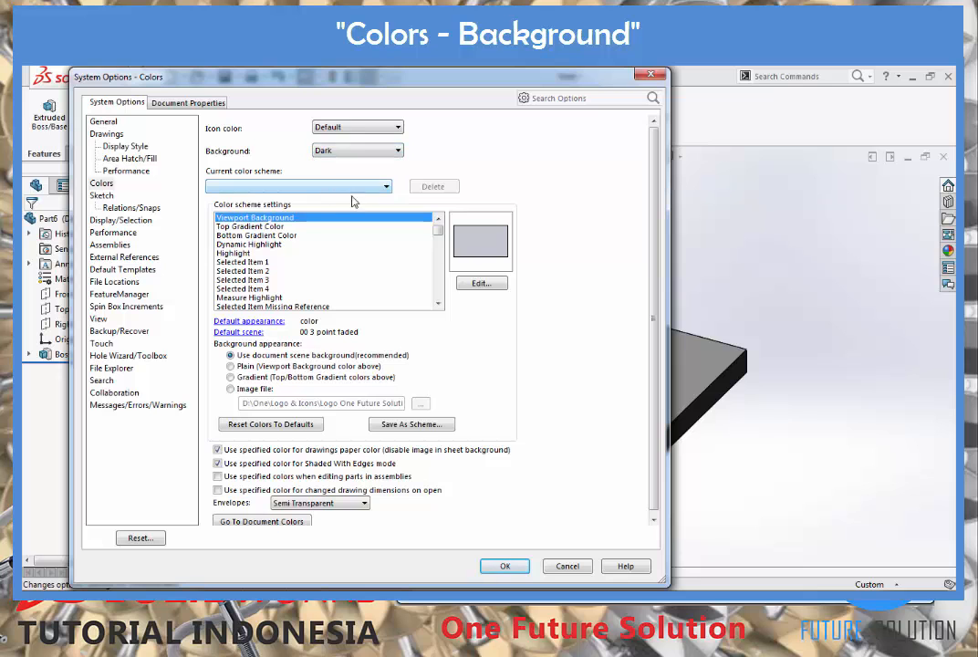
left_click(504, 565)
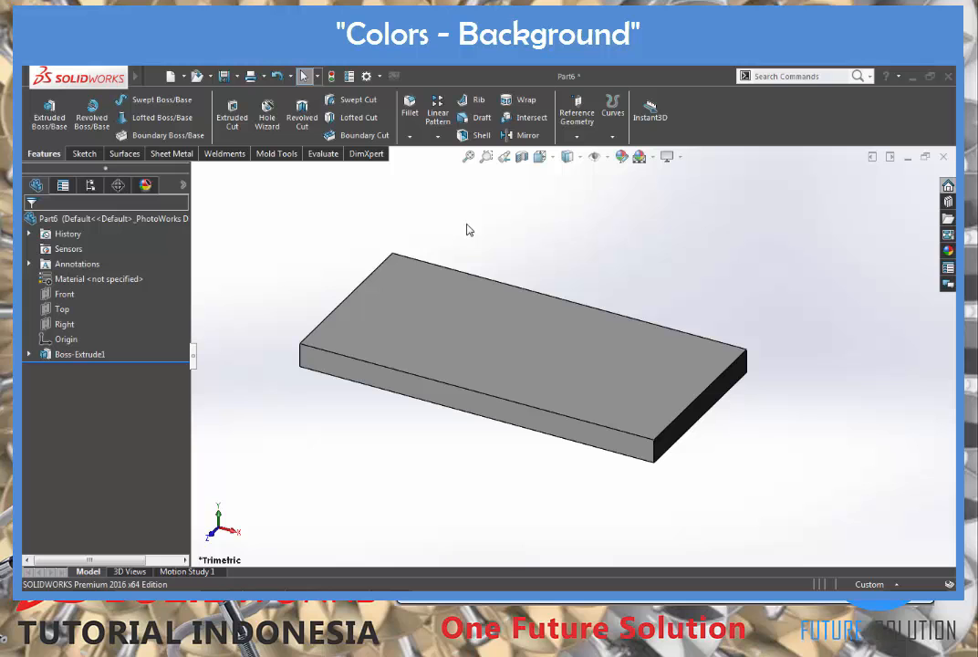
Set the interface Background to Light (Default) in the Colors system options
left_click(366, 76)
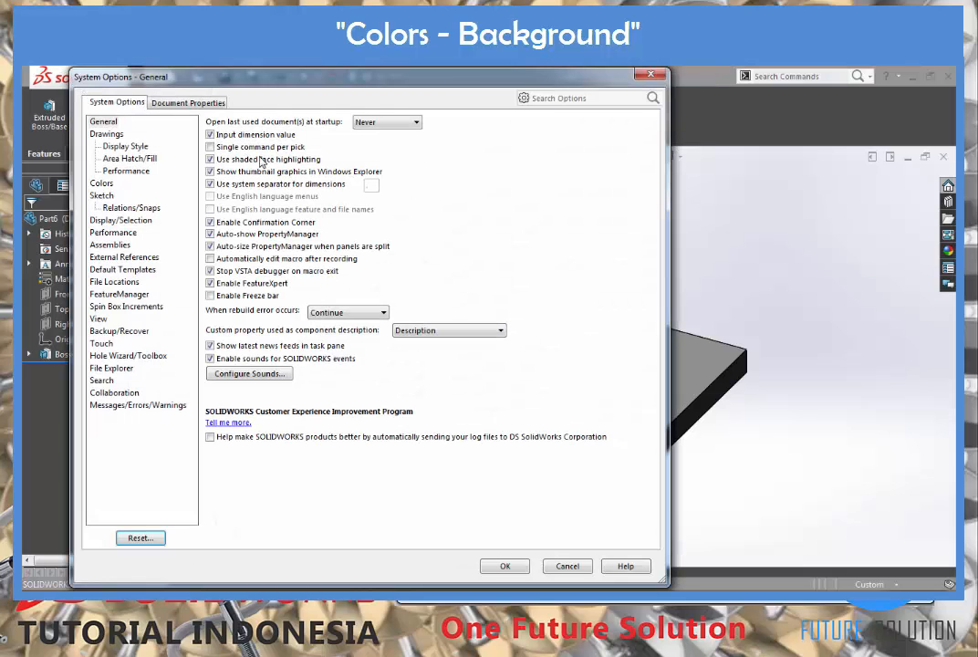
left_click(108, 187)
left_click(329, 151)
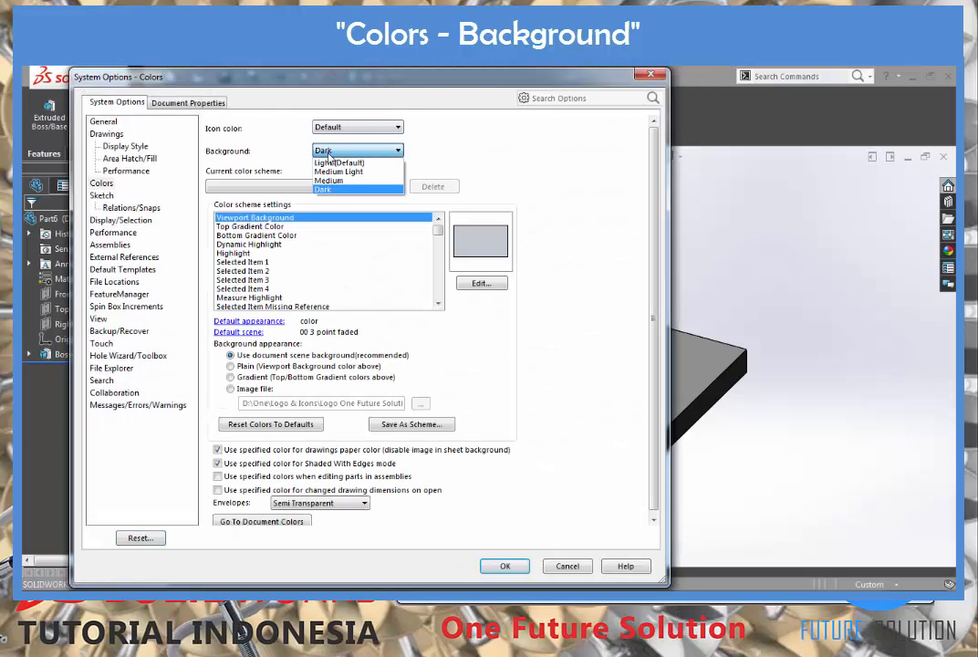
left_click(339, 163)
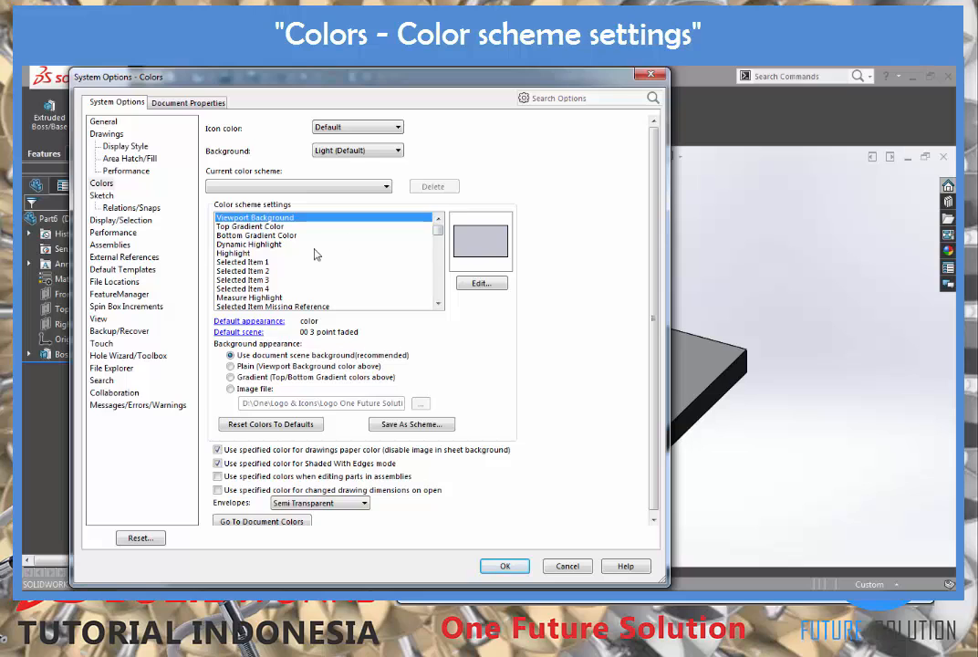
Set the Sketch, Under Defined color to pure green (0, 255, 0) in the Colors system options
left_click_drag(438, 229, 439, 256)
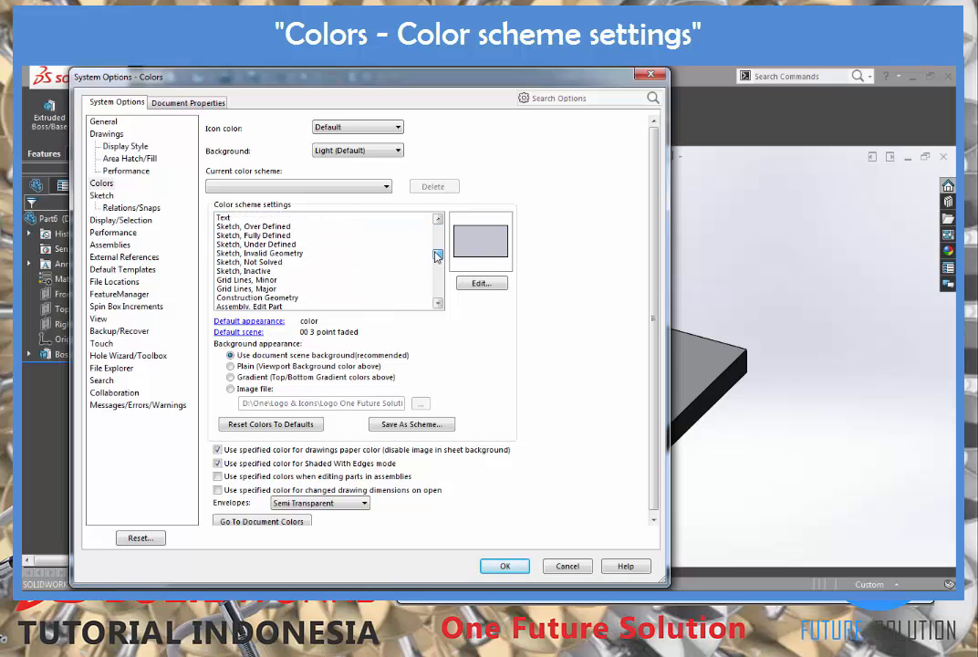
left_click(257, 246)
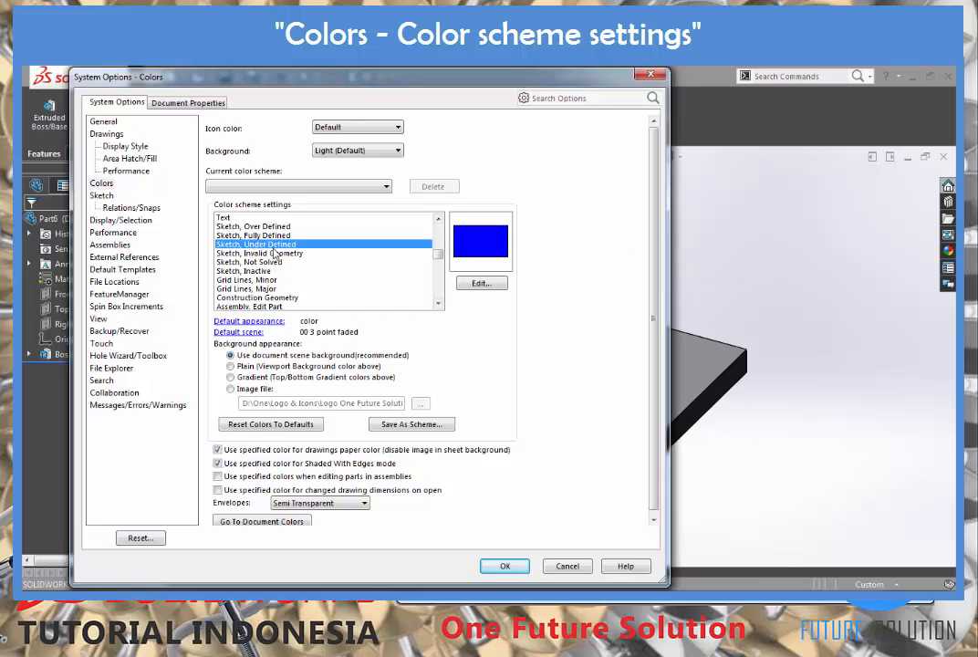
left_click(480, 283)
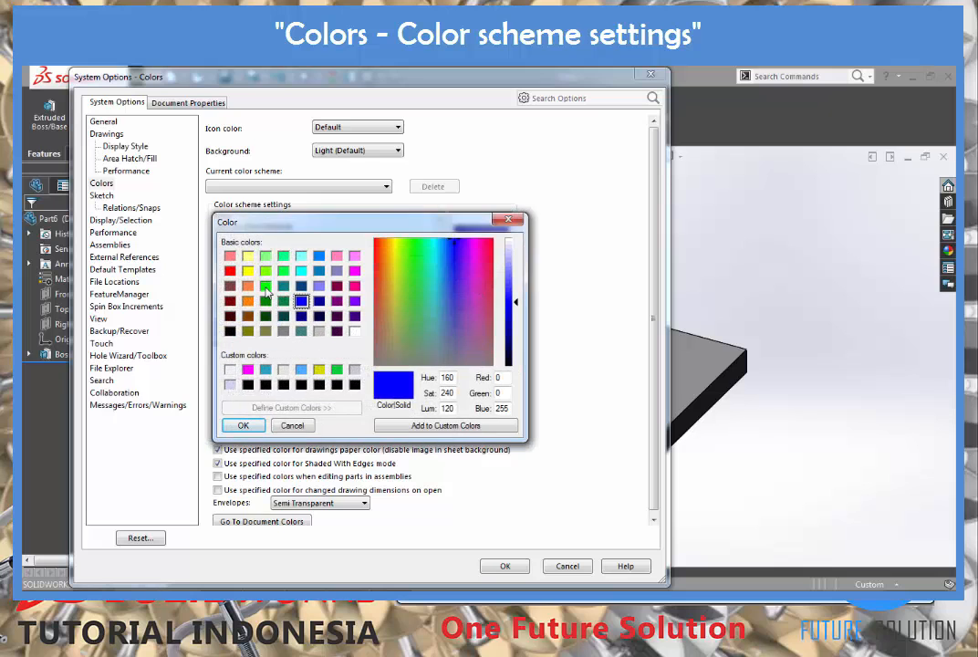
left_click(264, 287)
left_click(239, 427)
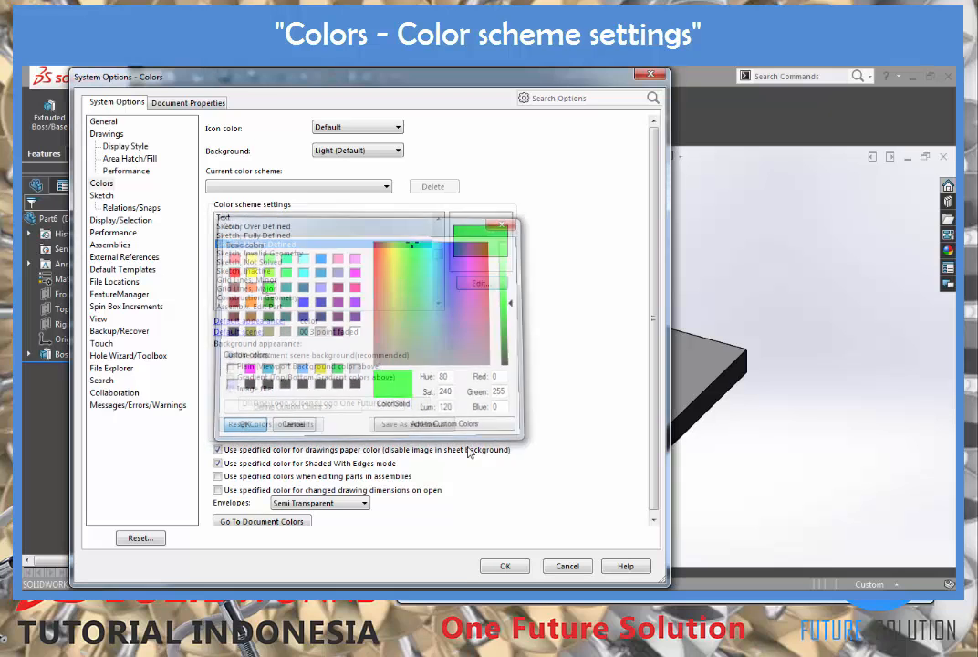
left_click(505, 566)
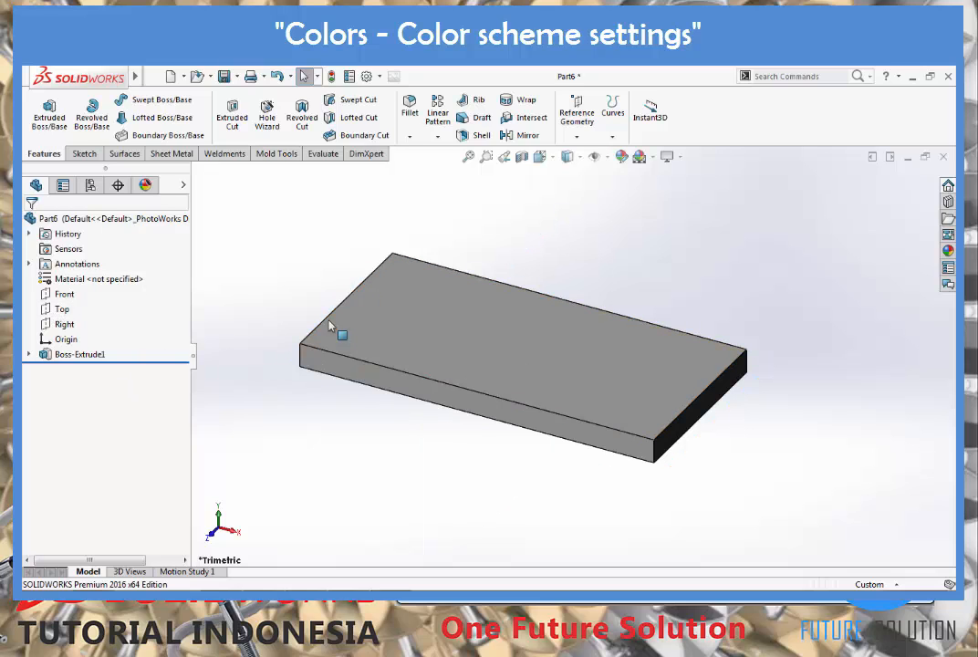
Start a sketch on the Top plane and draw a horizontal line just beyond the plate's upper edge
right_click(62, 311)
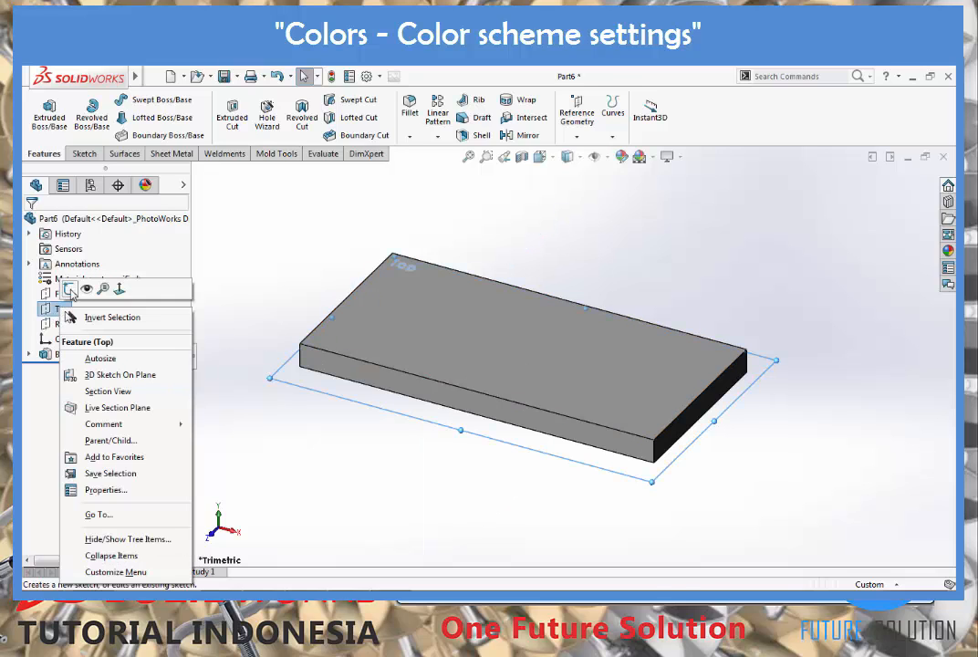
left_click(69, 289)
left_click(113, 100)
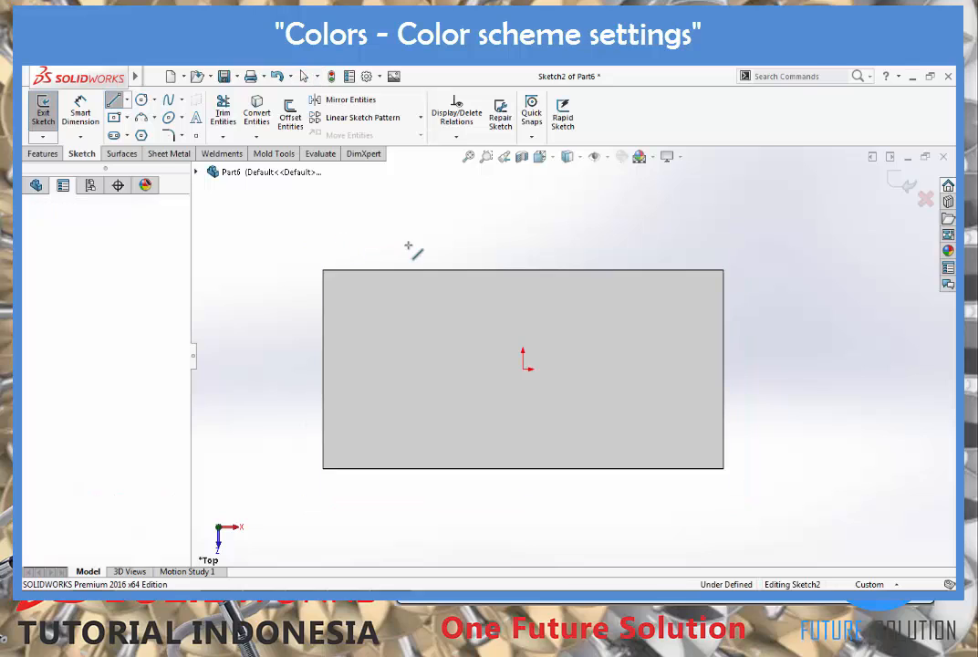
left_click(345, 245)
left_click(504, 244)
key("Escape")
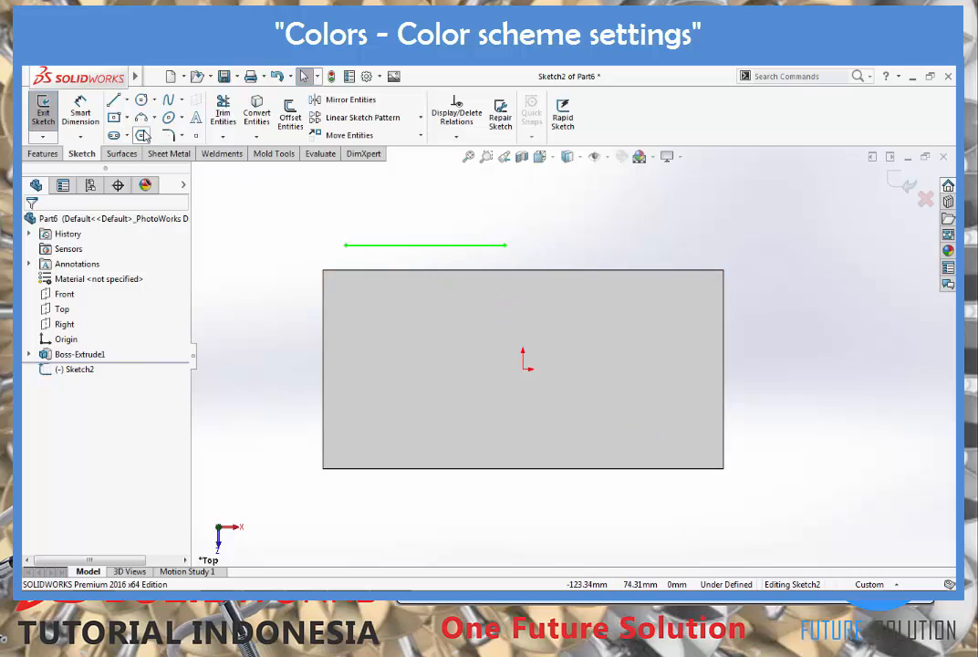
Move the sketched line onto the origin and reposition its free endpoint to compare the sketch state colors
left_click_drag(347, 250, 388, 364)
scroll(555, 382, "down", 2)
scroll(472, 379, "down", 2)
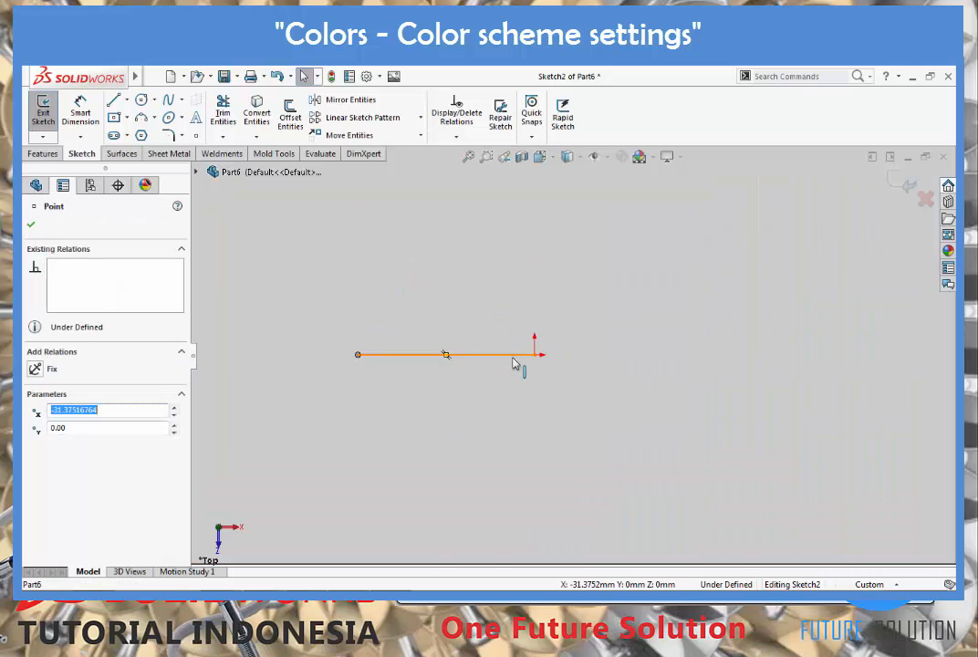
scroll(514, 357, "up", 1)
scroll(584, 326, "up", 1)
scroll(571, 326, "down", 1)
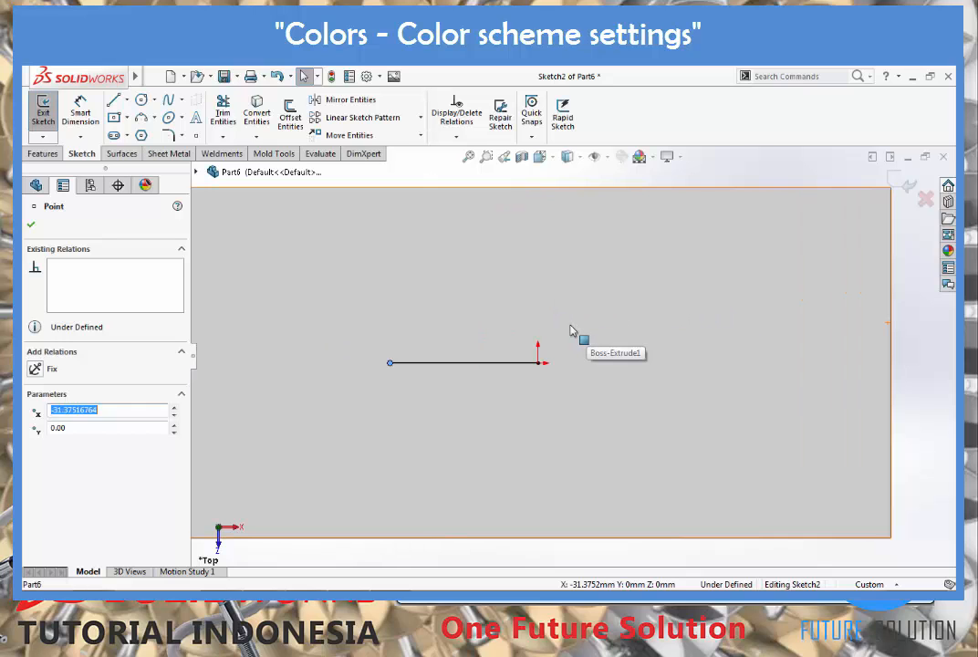
scroll(570, 330, "up", 1)
Undo the line's moves and exit the sketch, discarding its changes
key("ctrl+z")
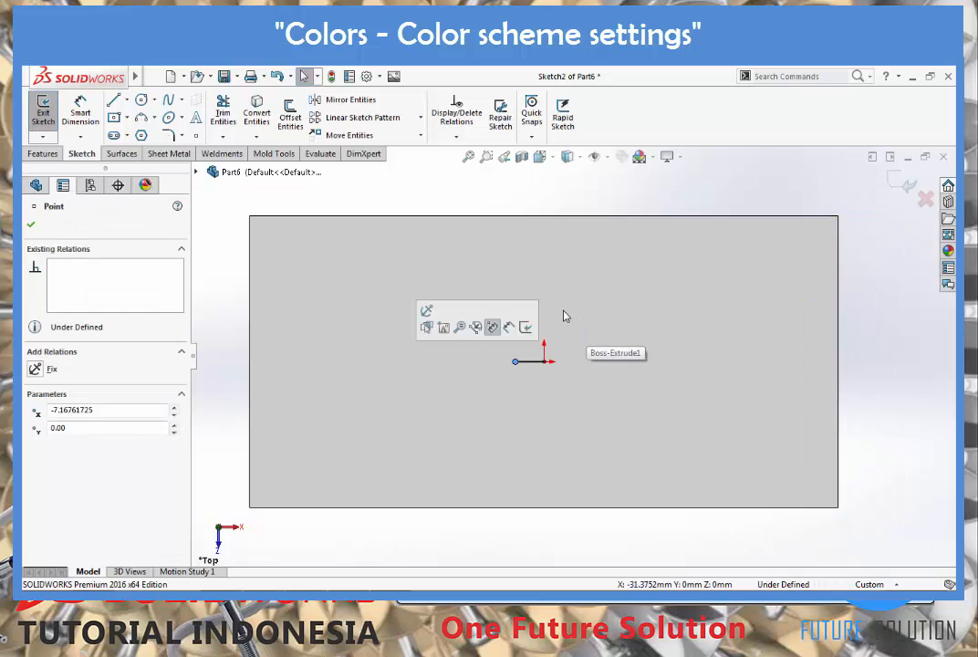
scroll(560, 305, "up", 1)
key("Escape")
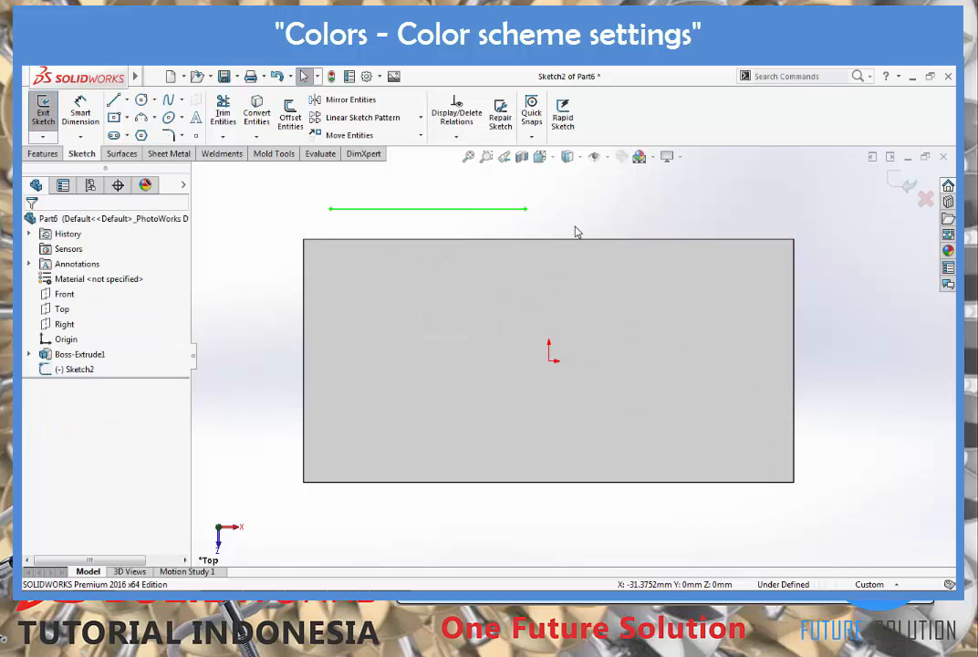
left_click(924, 201)
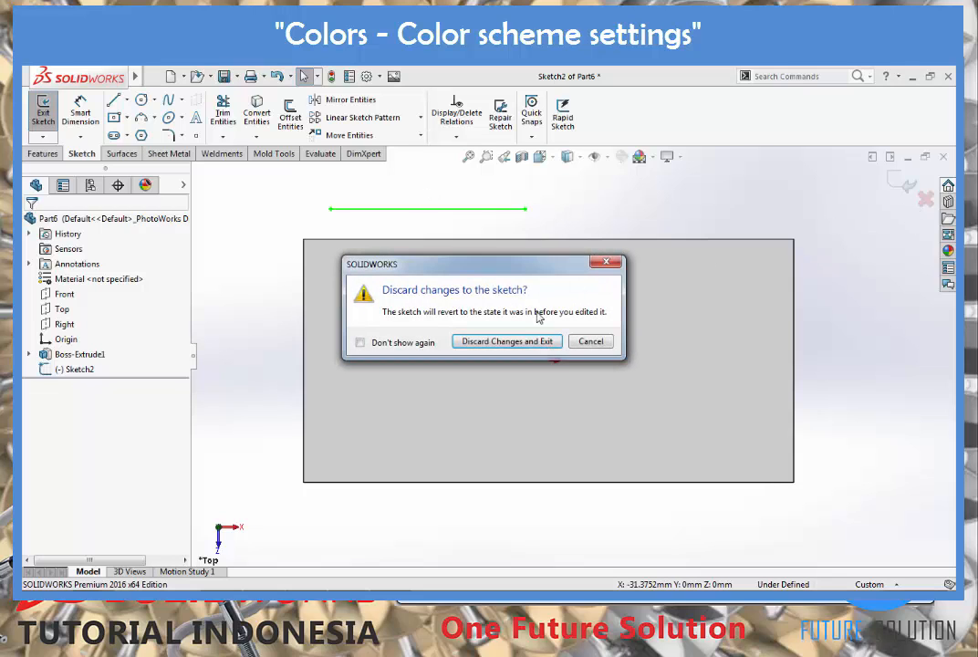
left_click(507, 341)
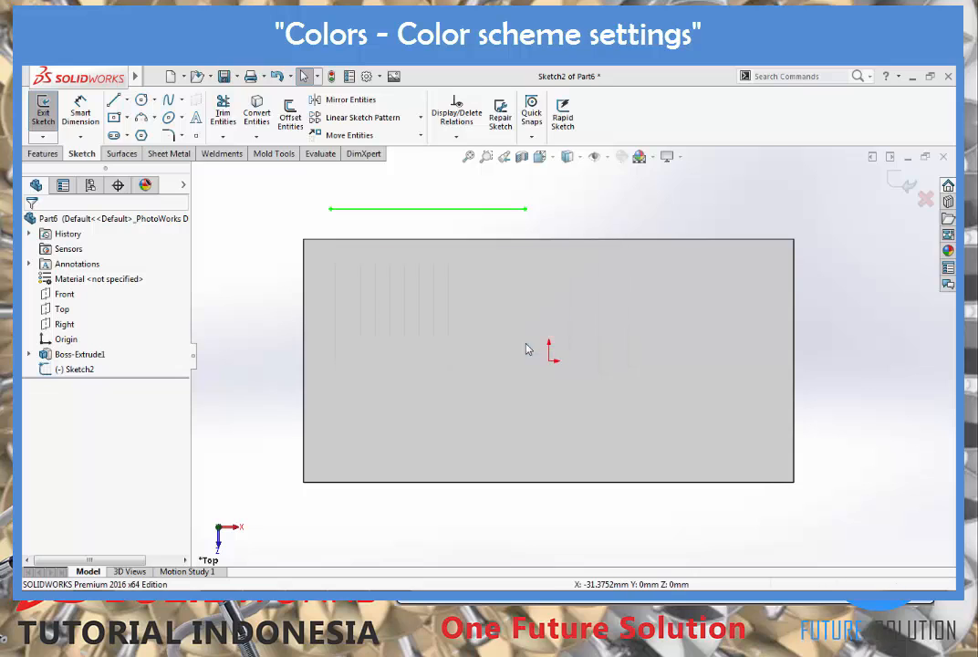
Set the Sketch, Under Defined color to pure blue (0, 0, 255) in the Colors system options
left_click(366, 77)
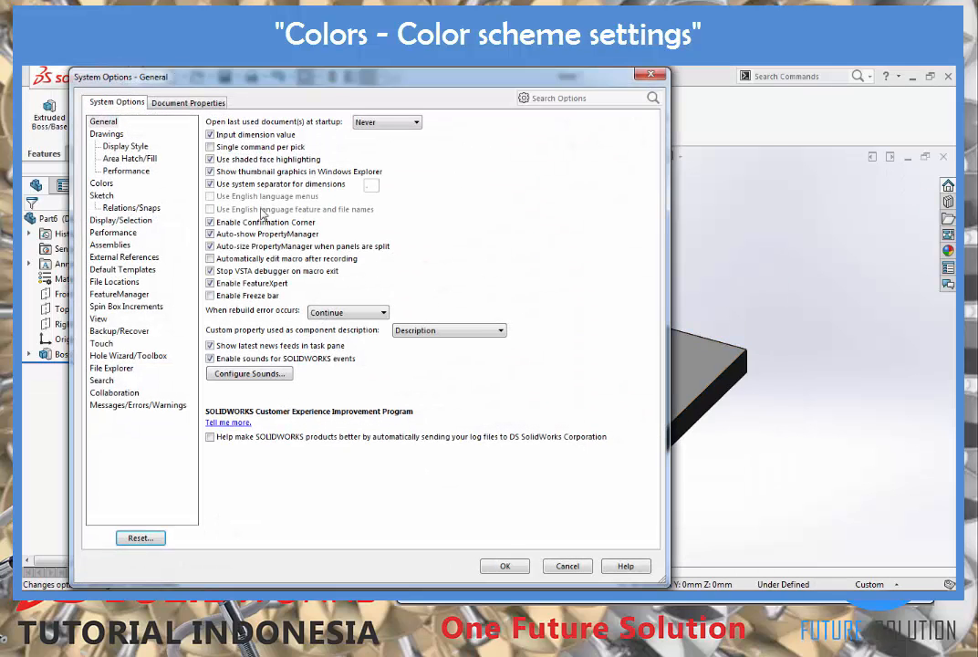
left_click(100, 184)
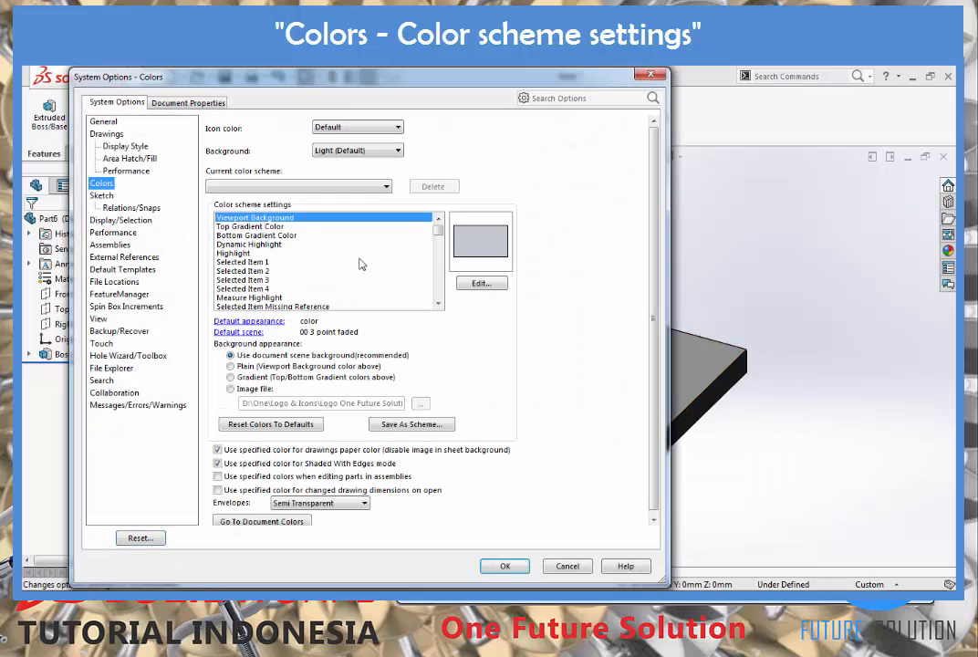
left_click_drag(438, 227, 437, 242)
scroll(250, 276, "down", 7)
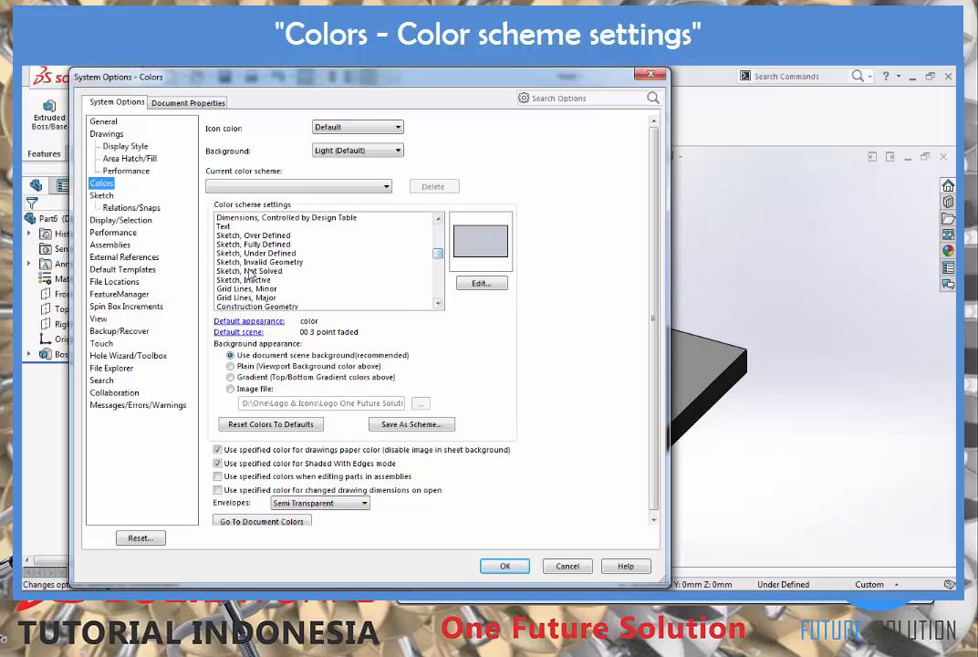
left_click(256, 252)
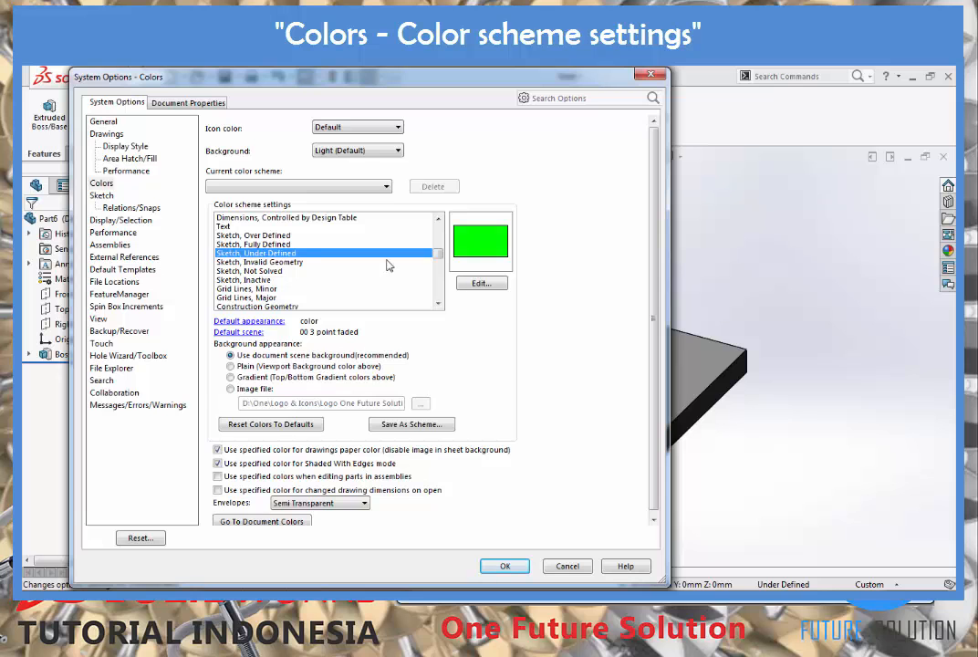
left_click(481, 282)
left_click(301, 301)
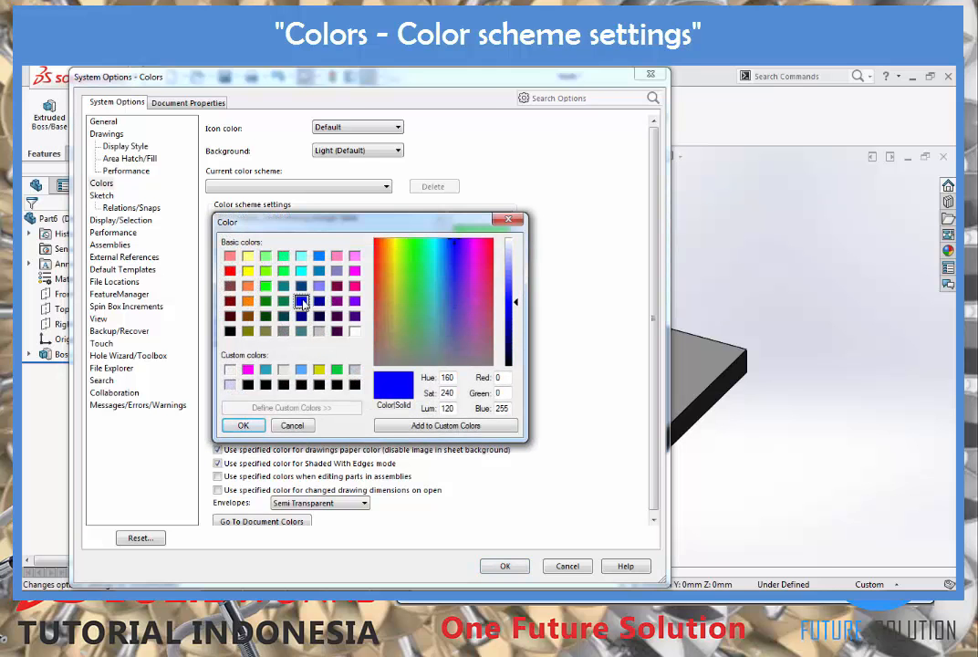
left_click(243, 425)
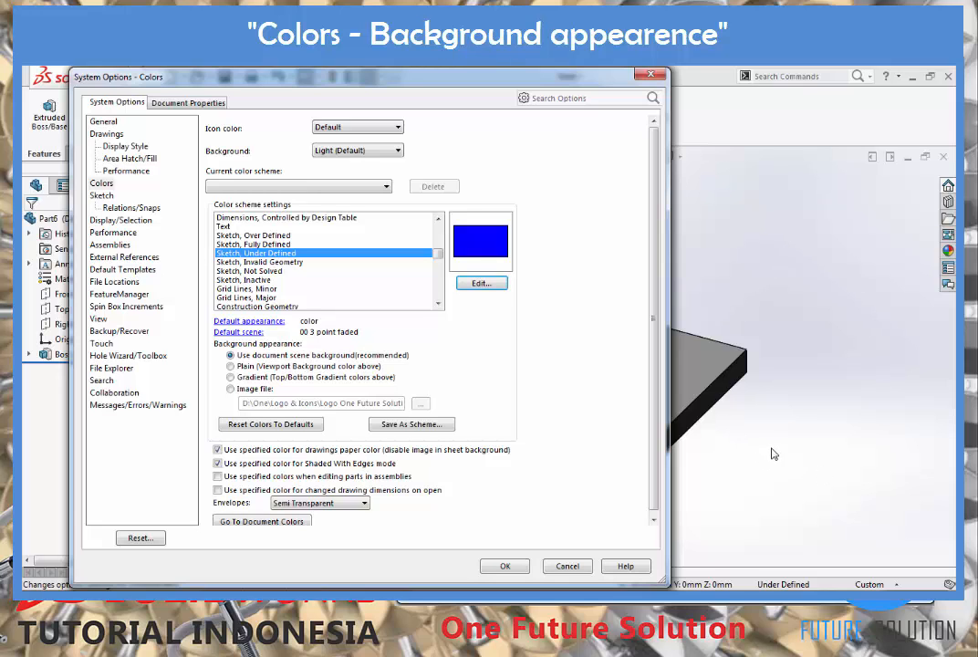
Set the Background appearance to Image file with OFUS Logo.jpg and apply the system options
left_click(251, 391)
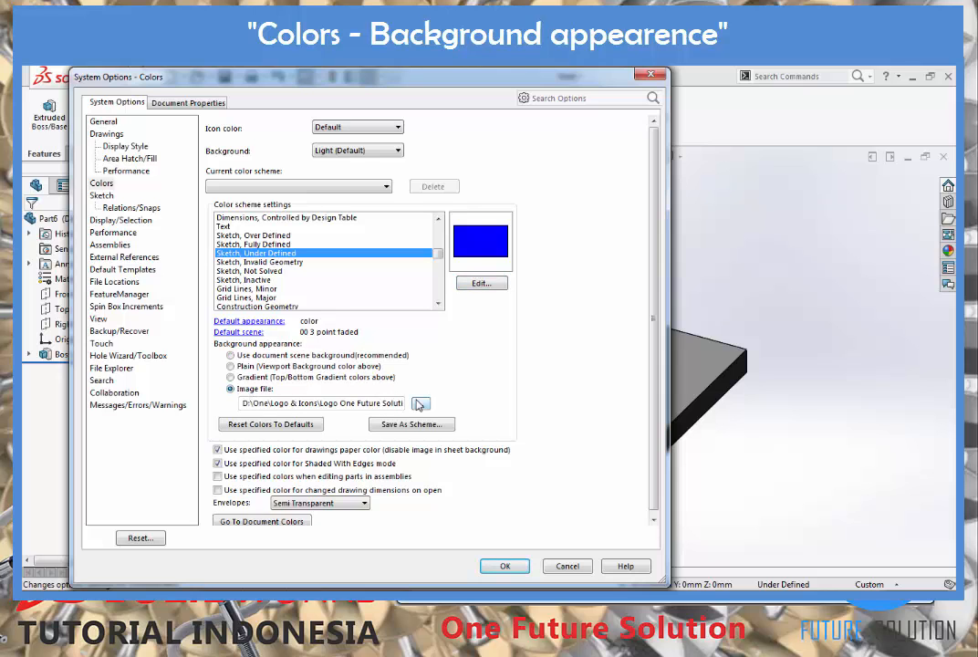
left_click(418, 404)
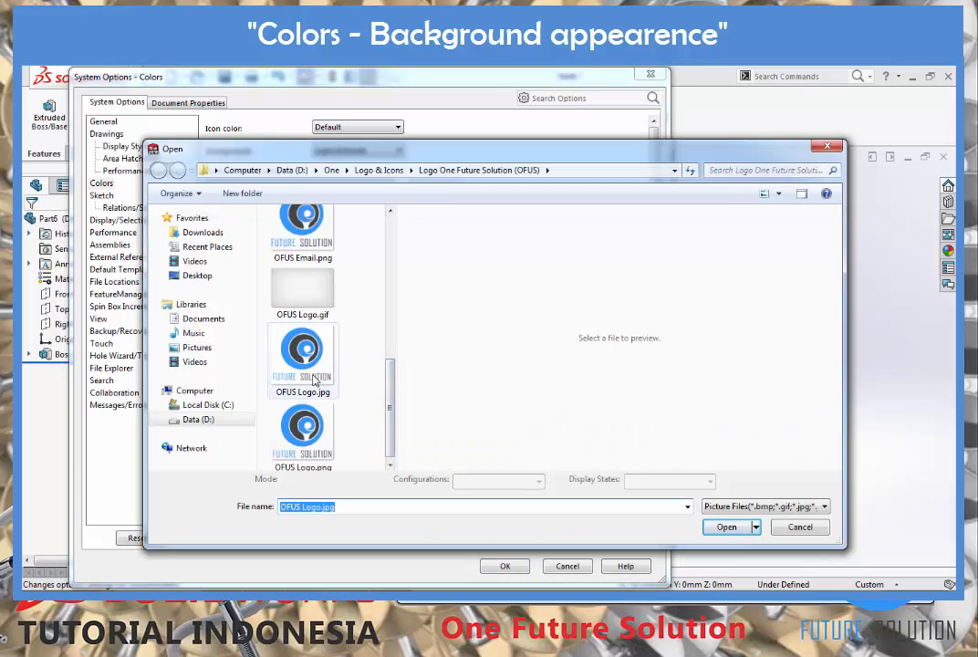
left_click(338, 387)
key("Return")
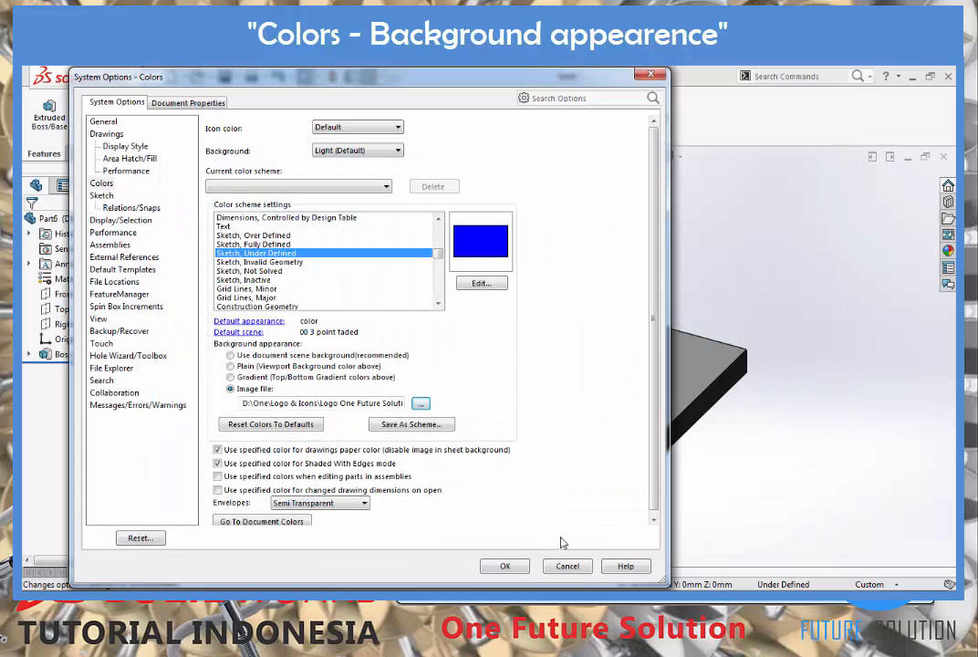
left_click(500, 566)
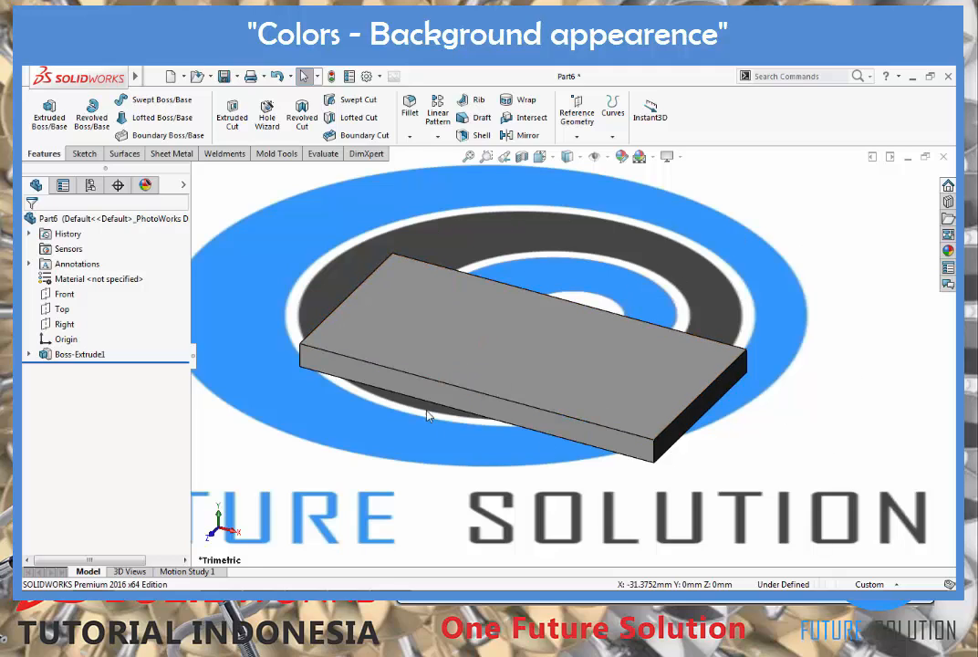
Set the Background appearance to Use document scene background (recommended) in the Colors system options
left_click(366, 76)
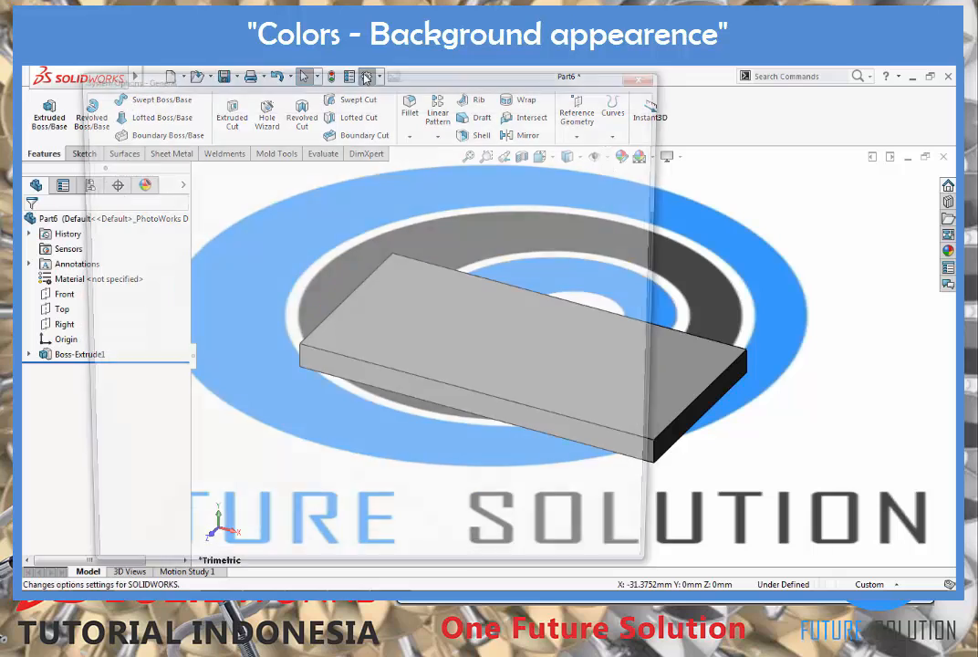
left_click(100, 183)
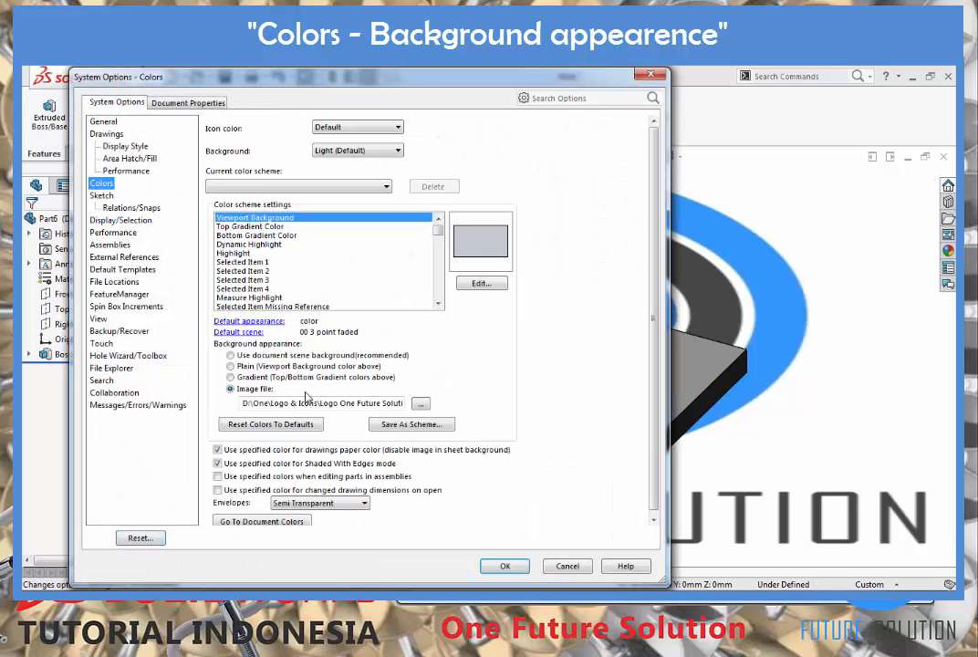
left_click(239, 355)
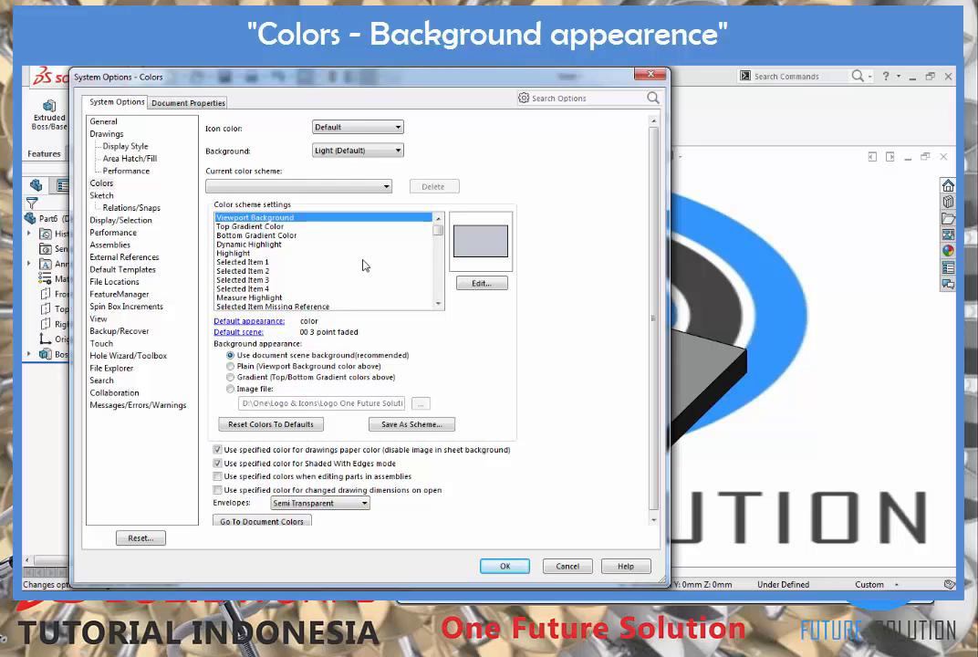
Disable Auto-rotate view normal to sketch plane on sketch creation in the Sketch system options
left_click(102, 197)
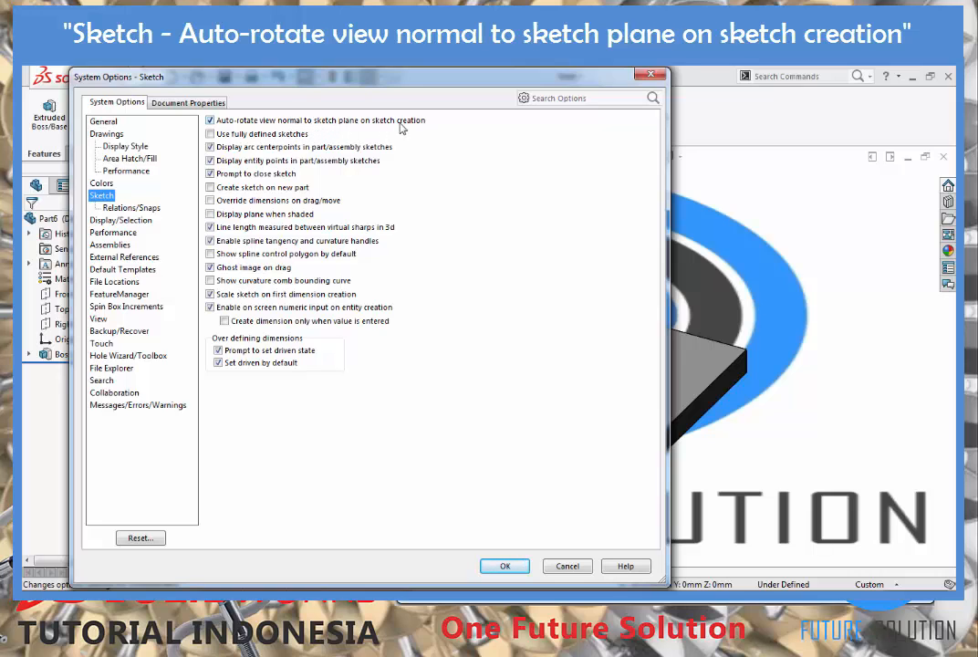
left_click(210, 121)
left_click(500, 570)
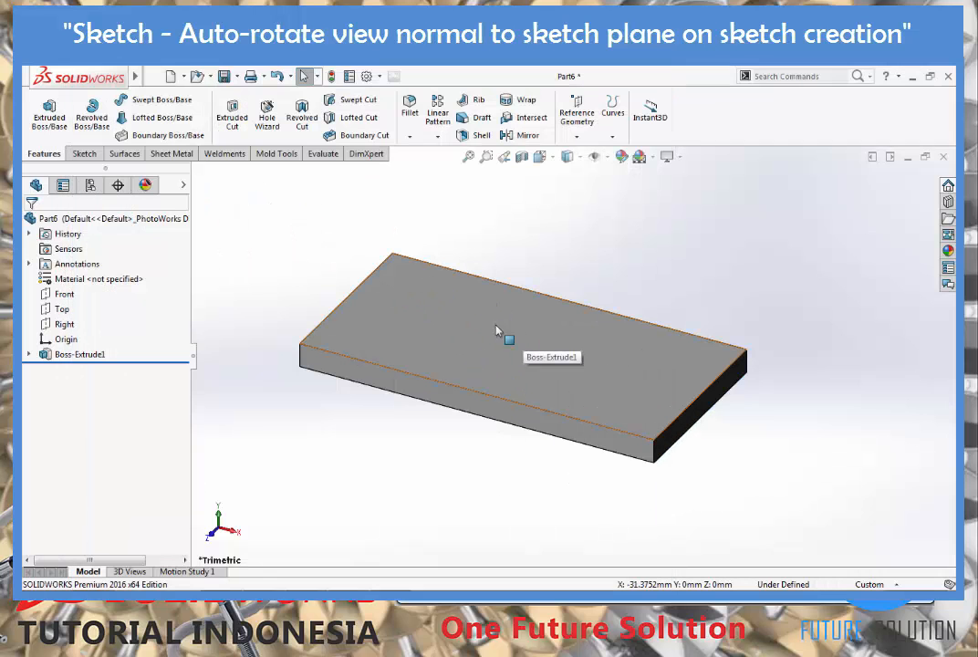
Start a sketch on the plate's upper face to check the view orientation, and exit it without drawing anything
right_click(461, 332)
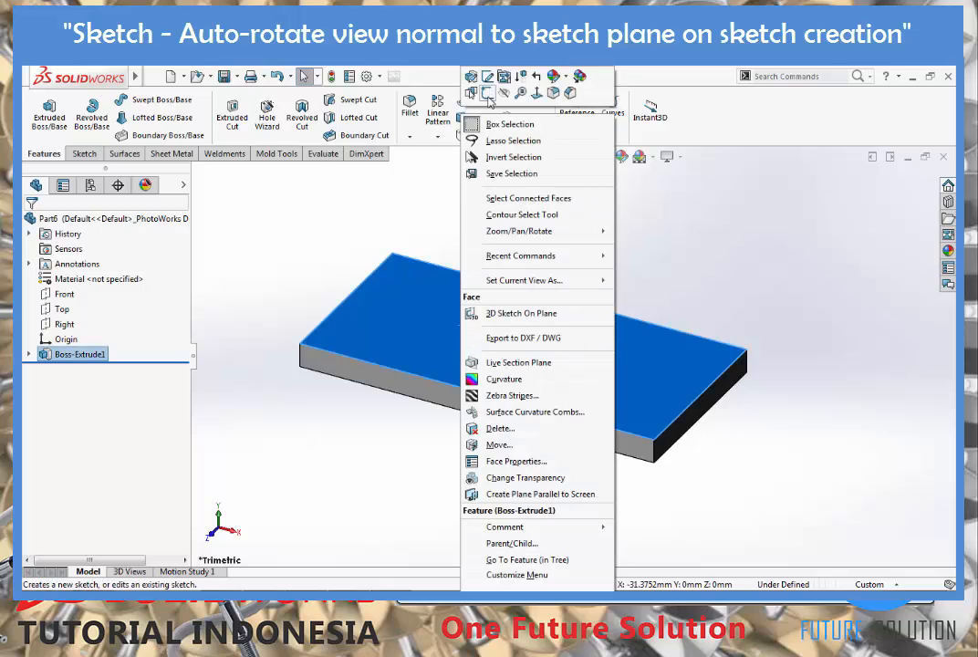
left_click(475, 76)
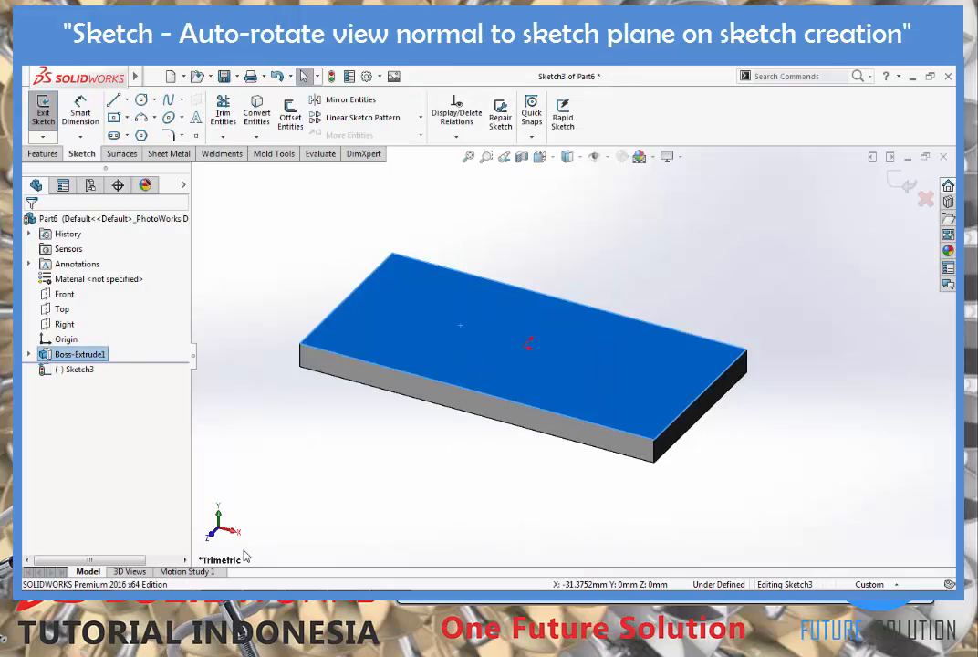
left_click(906, 185)
Enable Auto-rotate view normal to sketch plane on sketch creation and start a sketch on the plate's upper face to test it
left_click(366, 77)
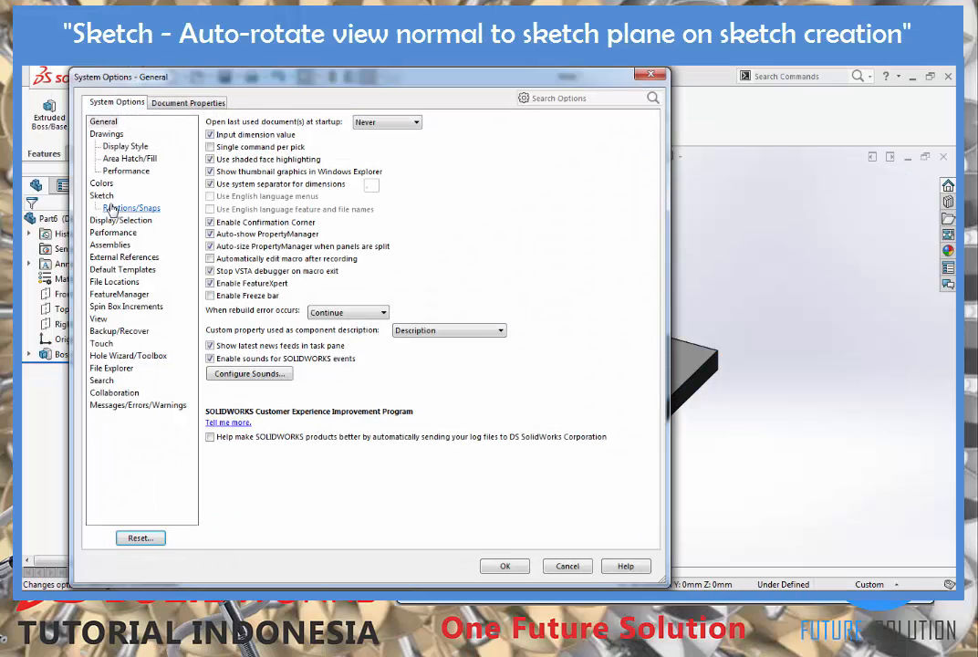
left_click(101, 195)
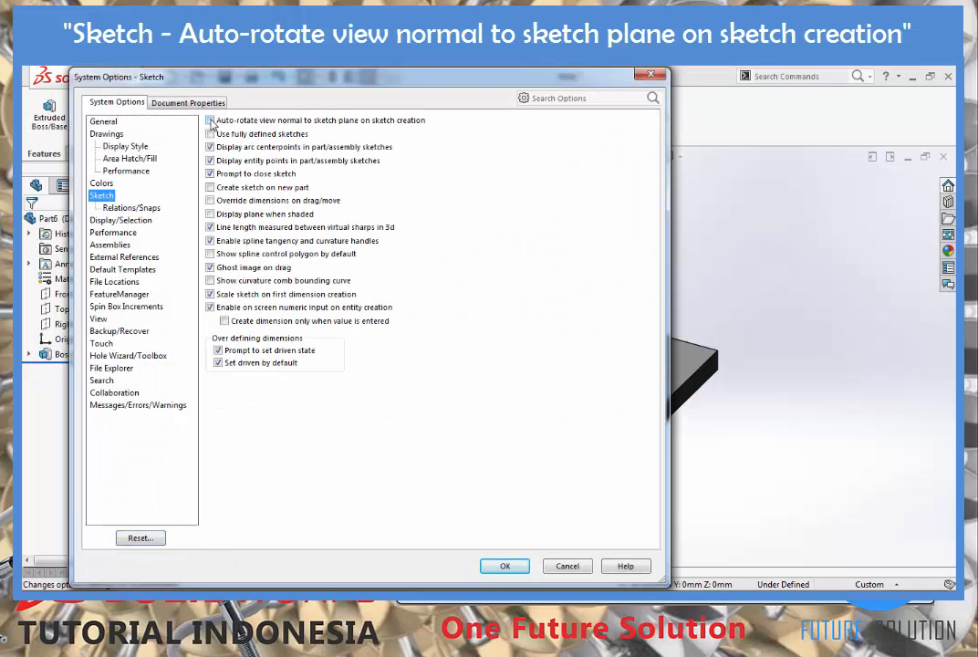
left_click(209, 120)
left_click(504, 566)
right_click(502, 341)
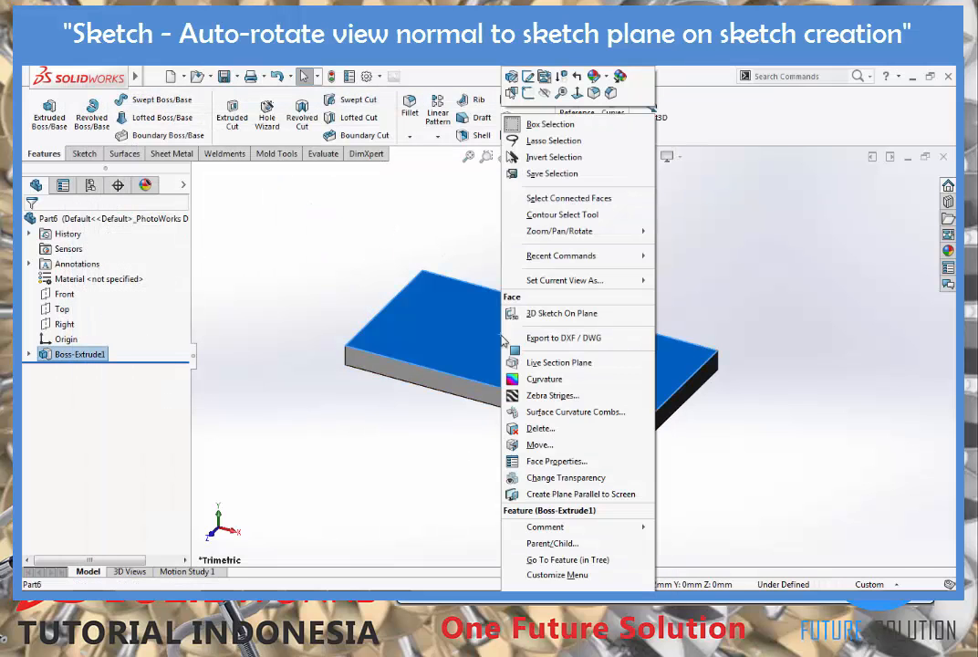
left_click(527, 92)
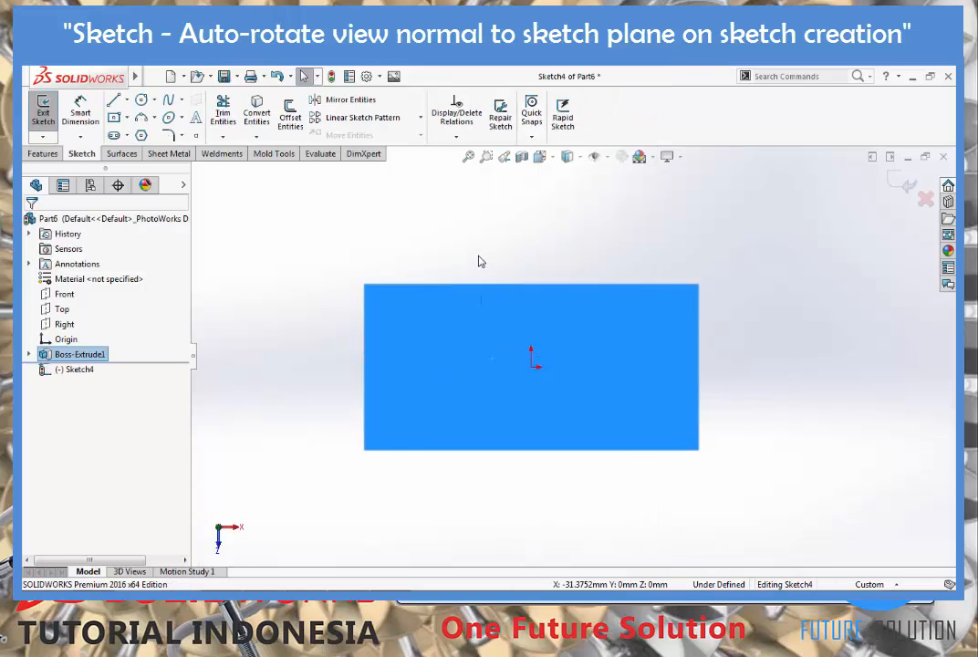
Exit the empty sketch and disable Use fully defined sketches in the Sketch system options
left_click(906, 183)
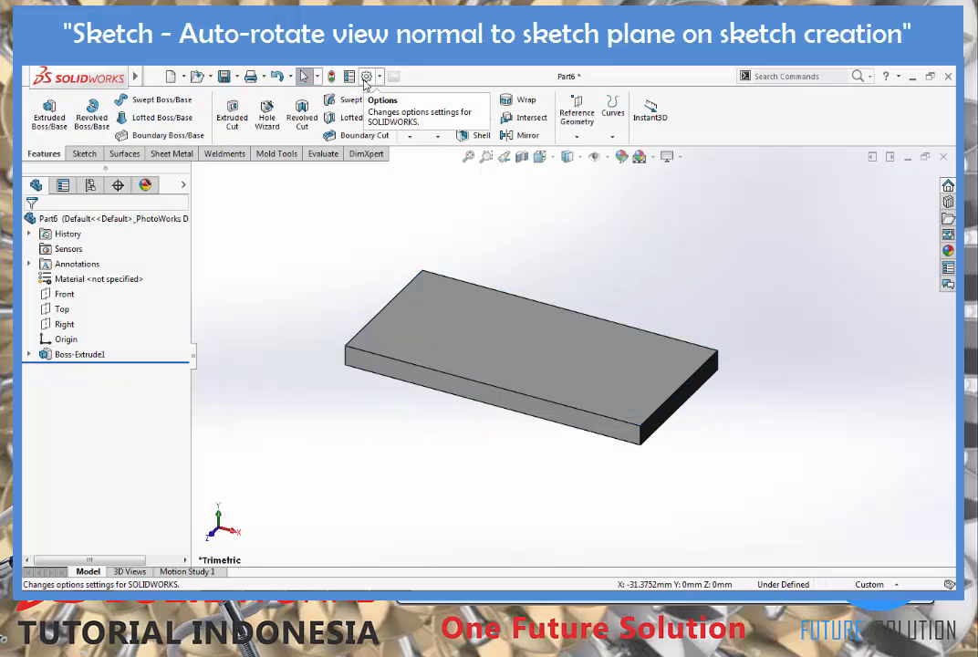
left_click(365, 79)
left_click(101, 195)
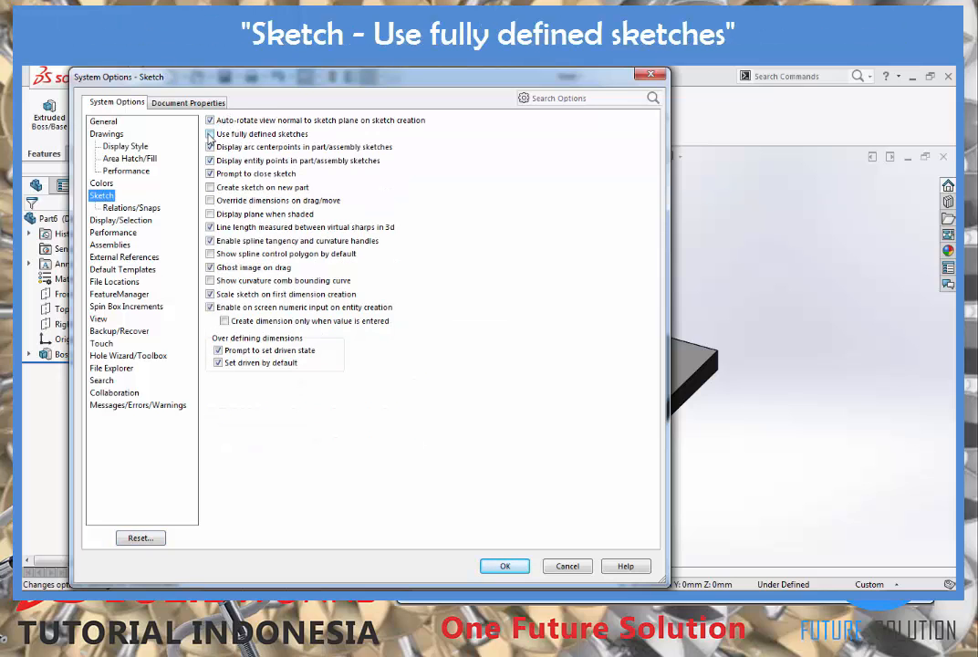
left_click(210, 135)
left_click(505, 565)
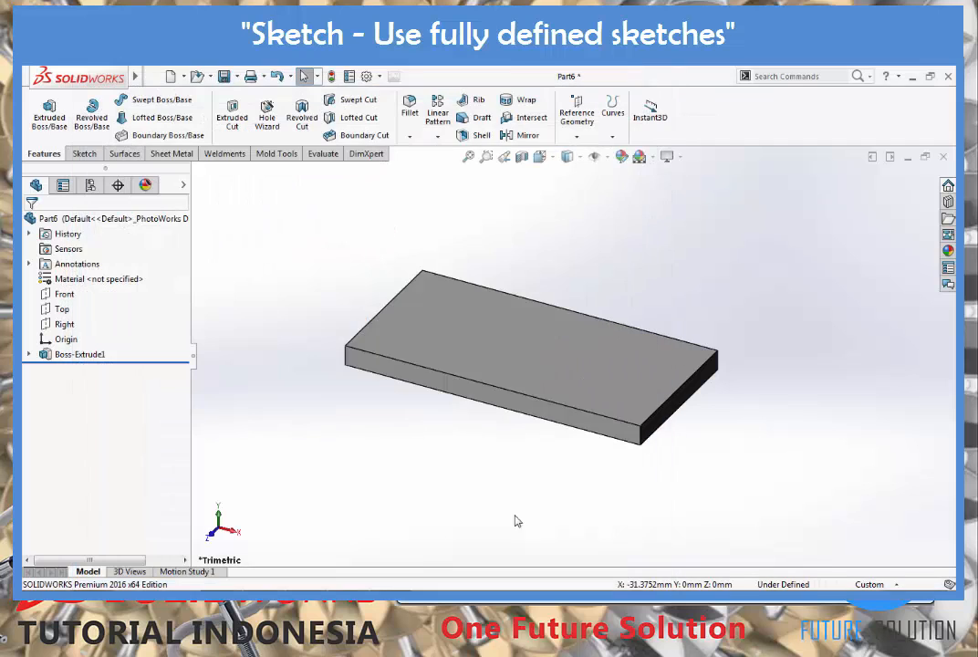
Sketch a single horizontal line on the plate's upper face, without dimensions, and exit the sketch
right_click(456, 316)
left_click(480, 95)
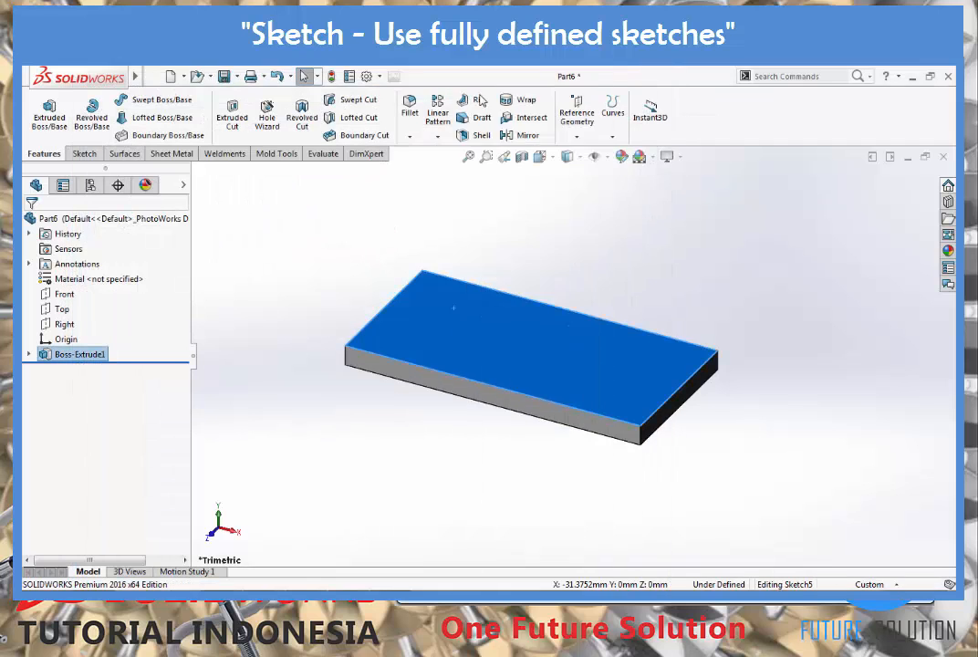
left_click(113, 101)
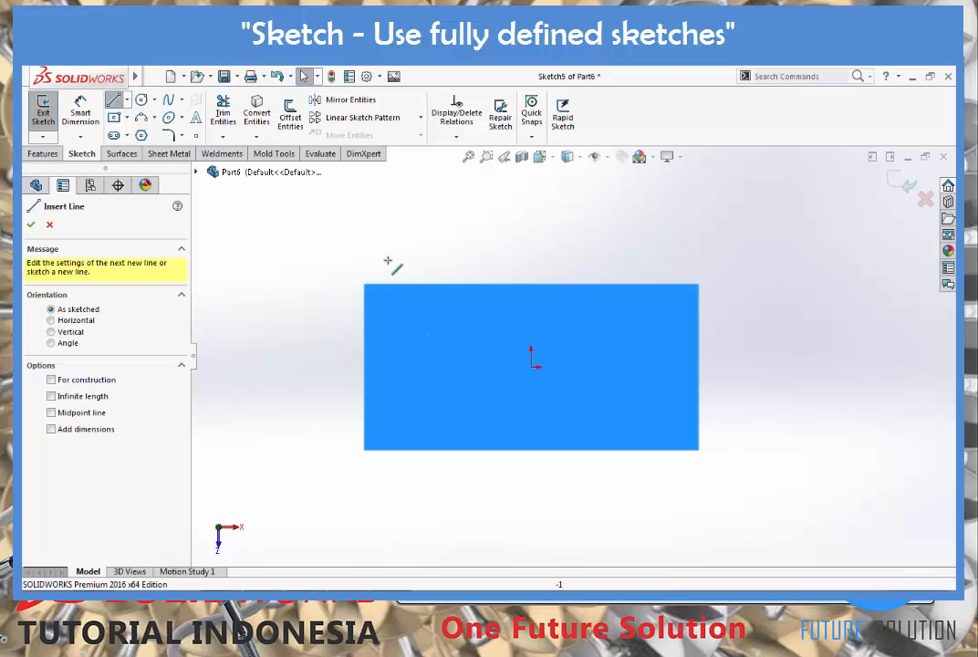
left_click(420, 335)
left_click(557, 335)
key("Escape")
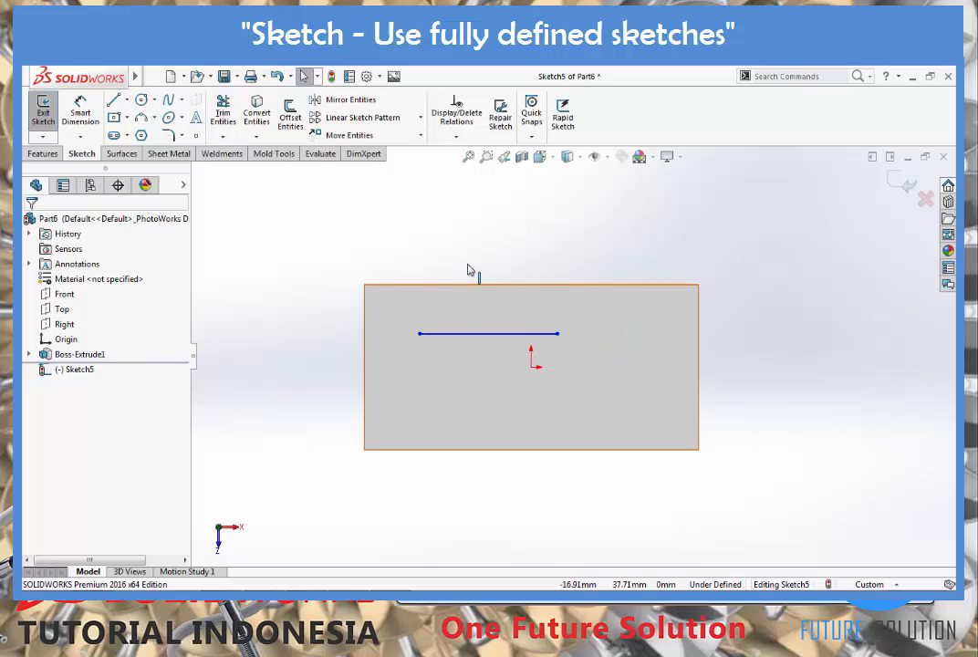
left_click(909, 185)
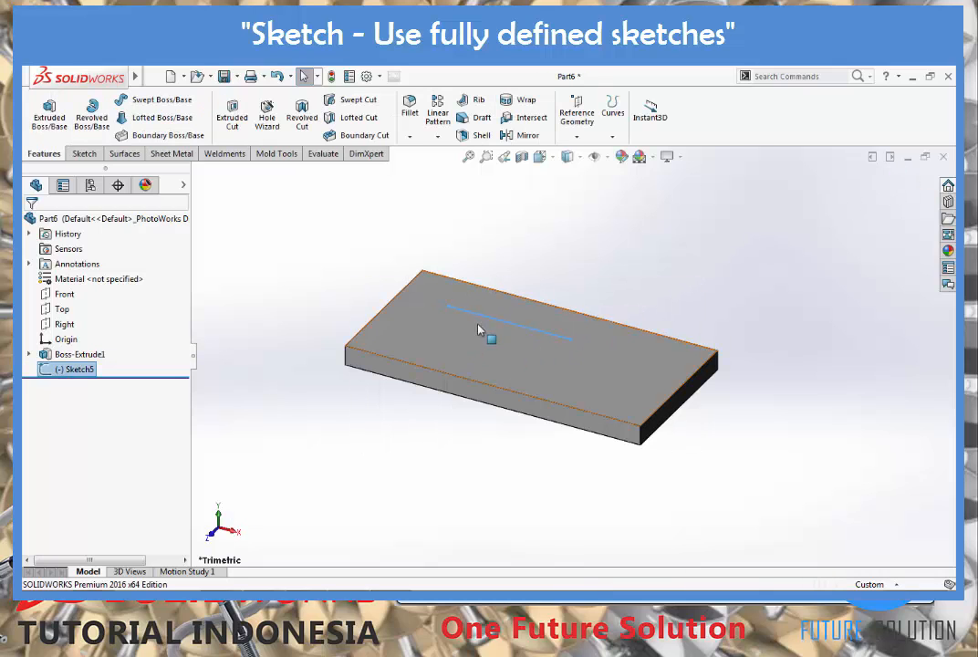
Reopen the line sketch for editing and enable Use fully defined sketches in the Sketch system options
right_click(87, 367)
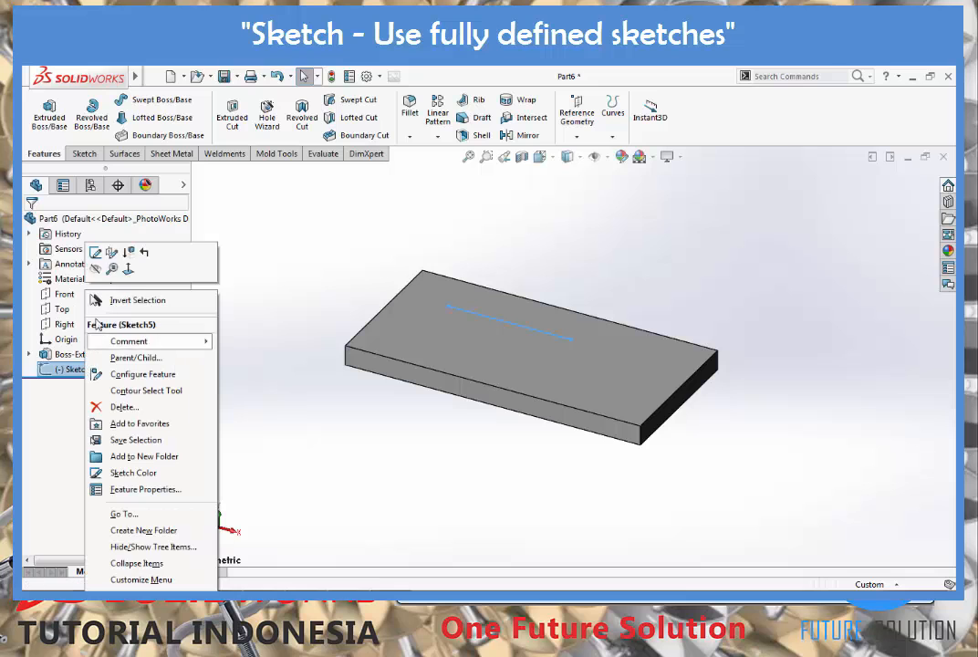
left_click(95, 253)
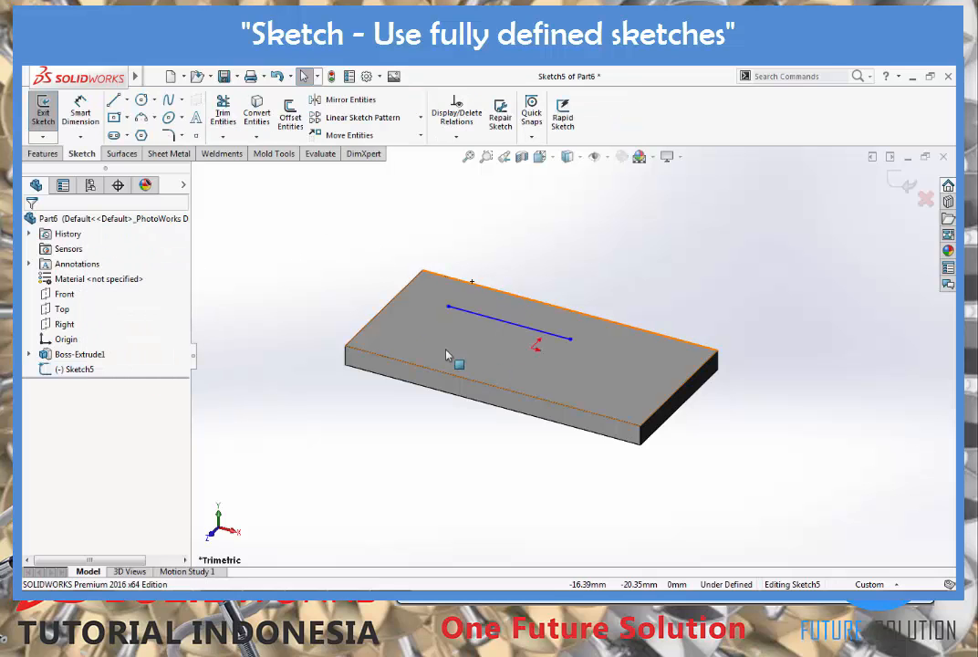
left_click(366, 75)
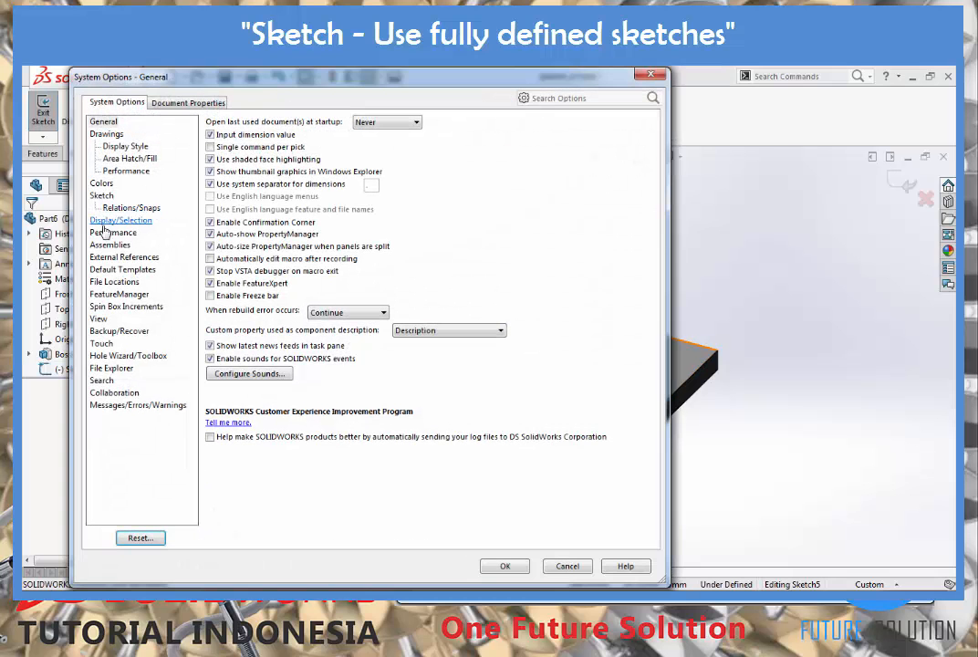
left_click(102, 195)
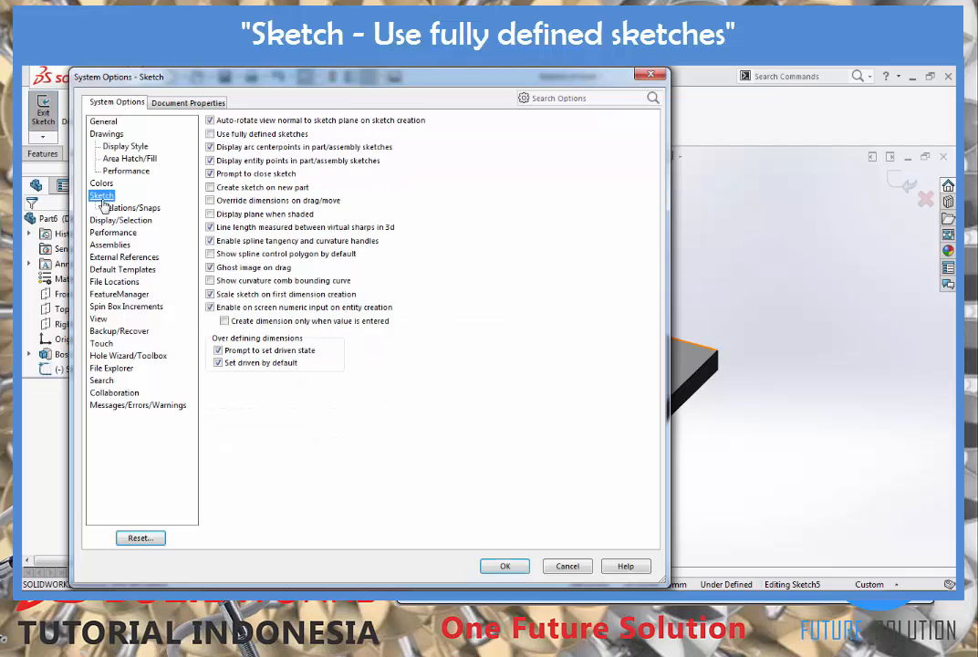
left_click(212, 134)
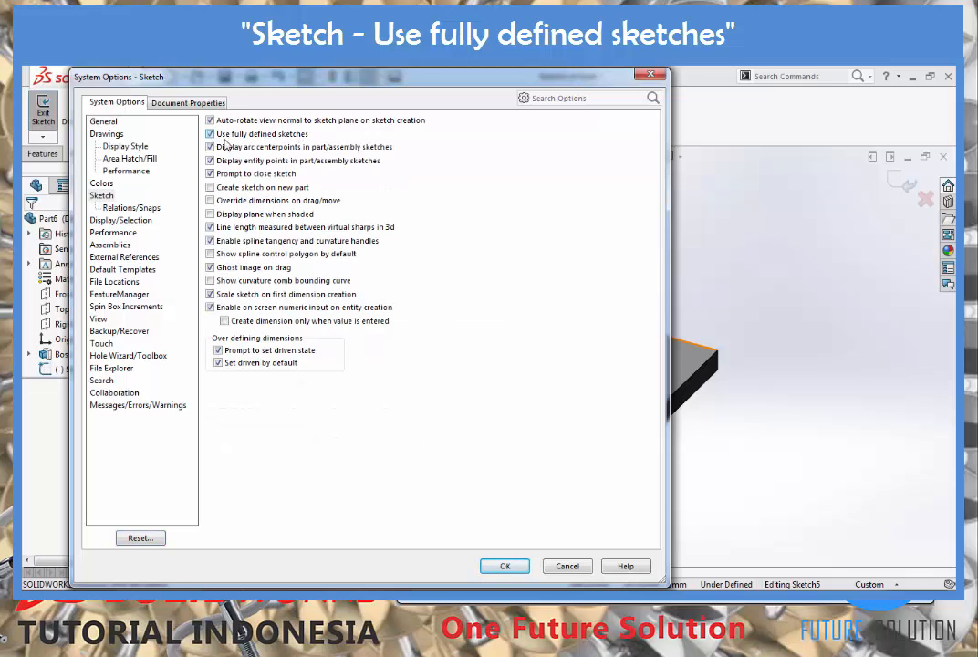
left_click(504, 565)
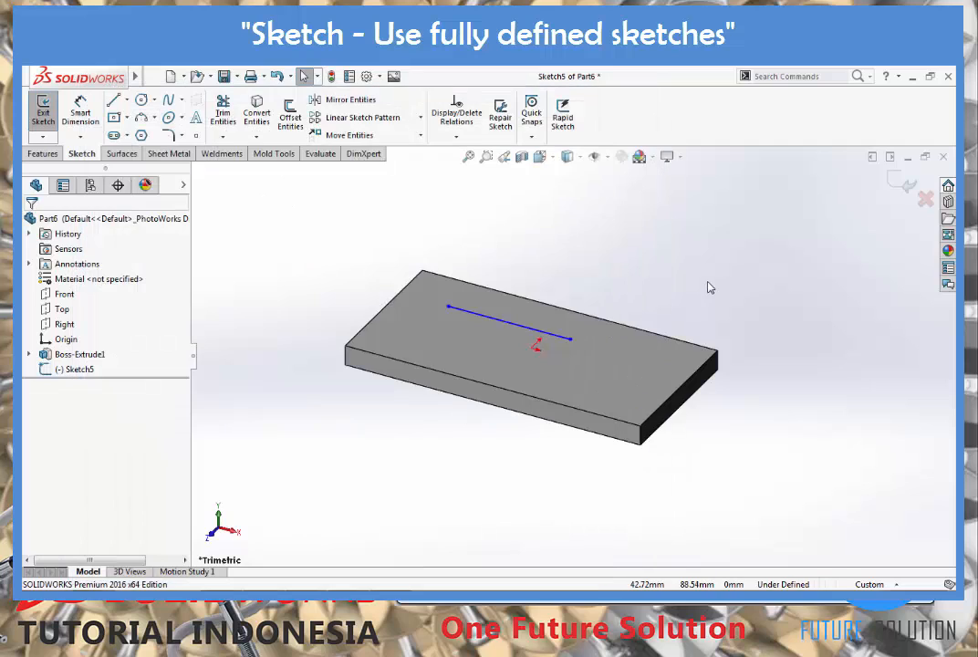
Try to exit the under-defined line sketch to test the Use fully defined sketches option
left_click(898, 180)
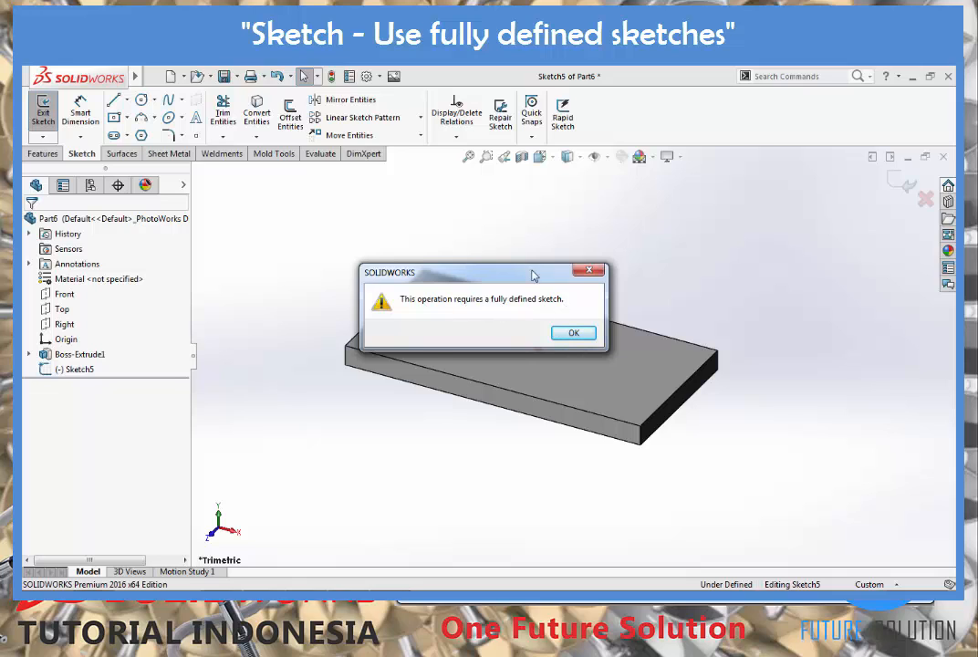
left_click_drag(534, 276, 716, 209)
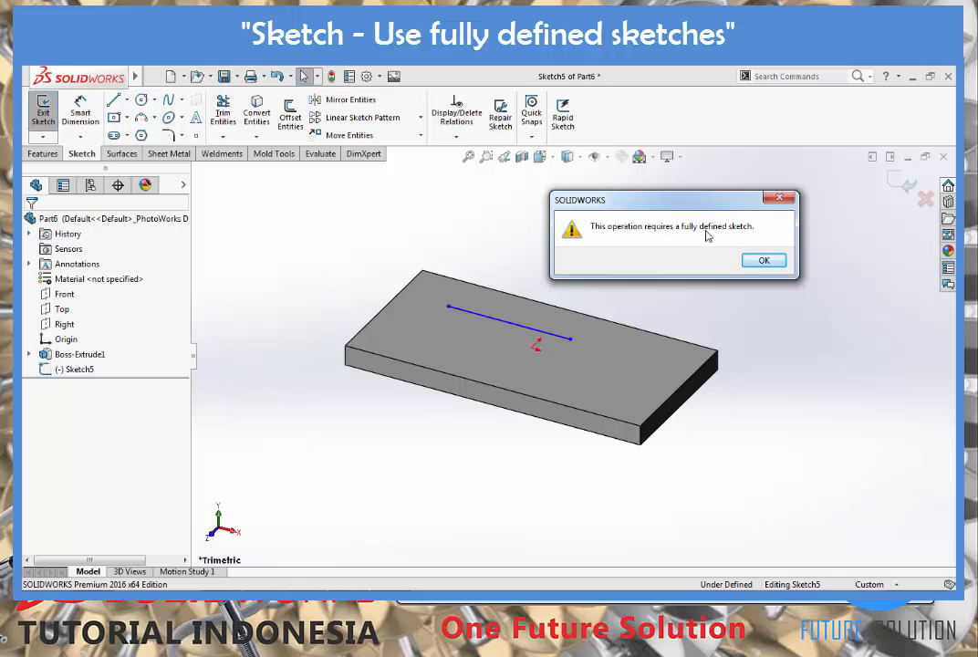
left_click(761, 262)
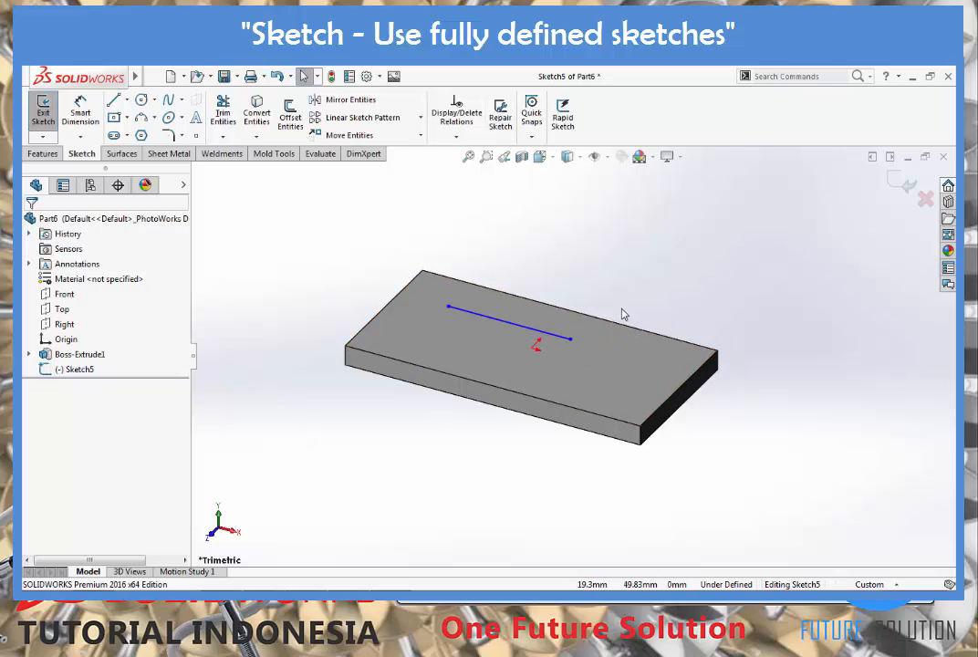
Disable Use fully defined sketches and Display arc centerpoints in part/assembly sketches in the Sketch system options
left_click(367, 77)
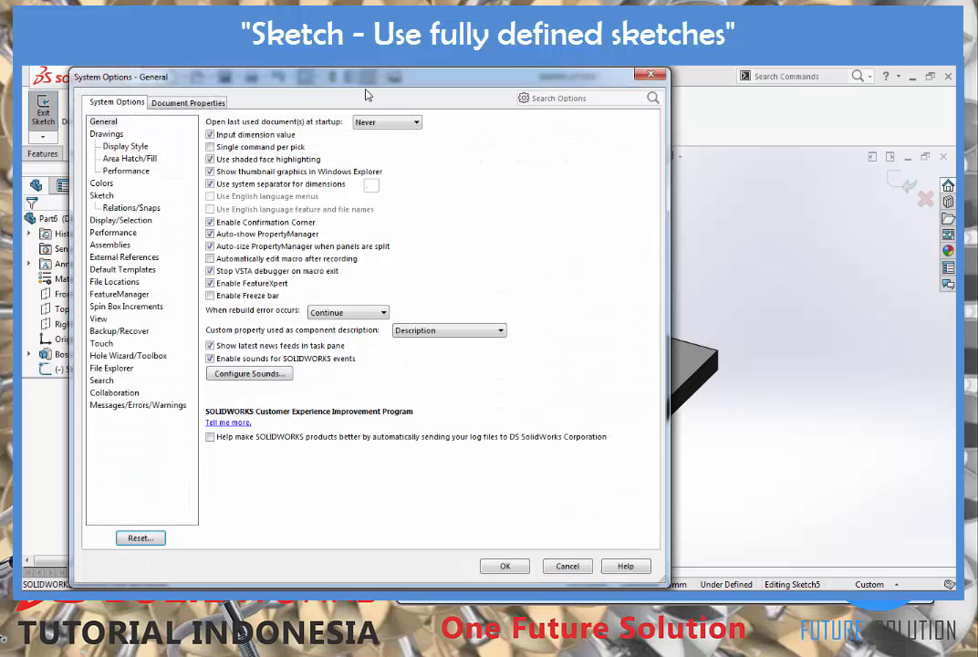
left_click(101, 196)
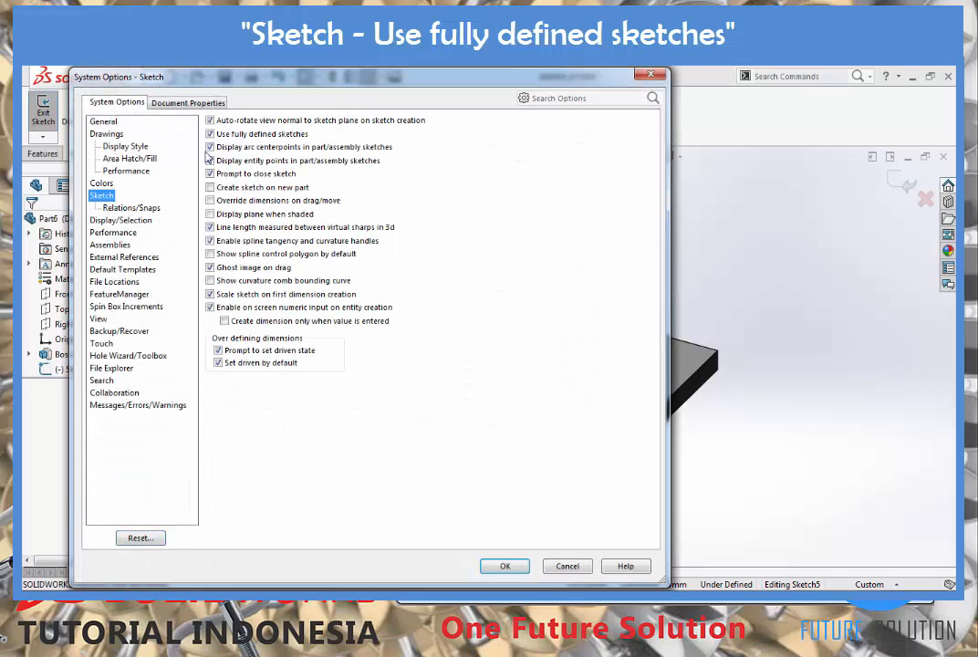
left_click(210, 134)
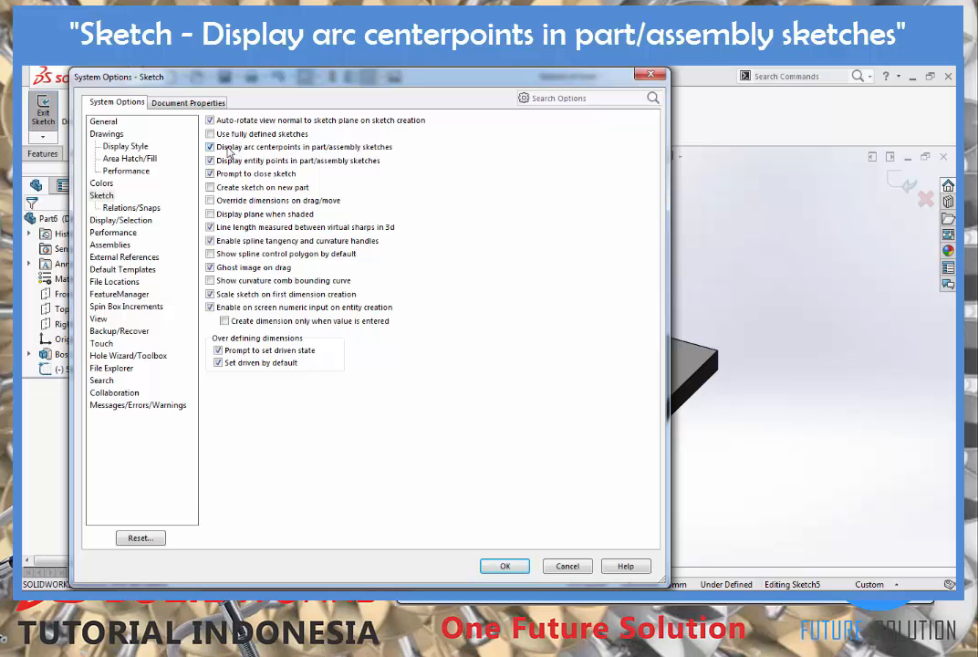
left_click(507, 567)
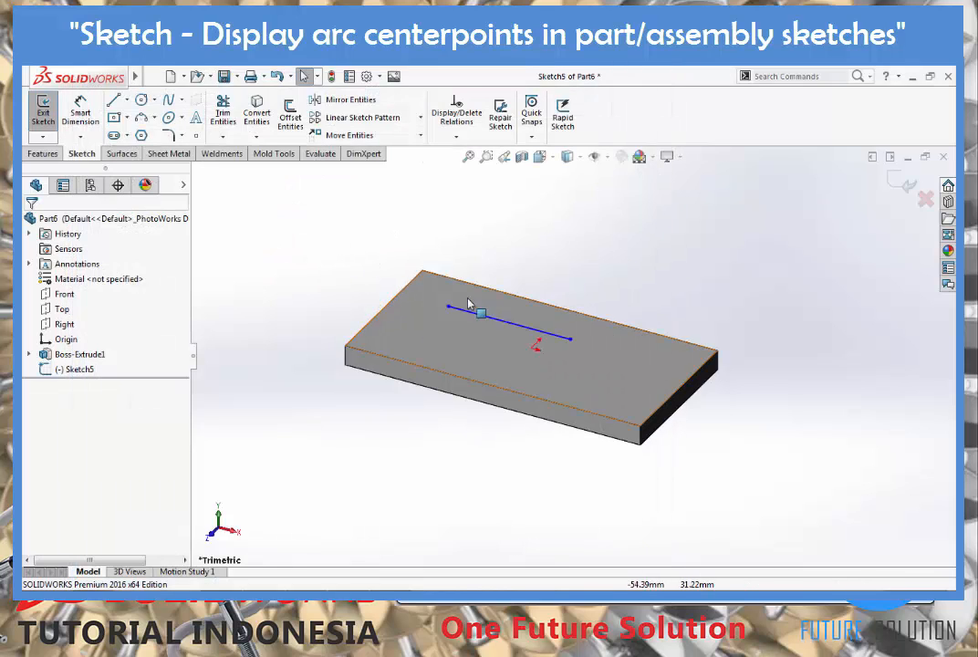
View the sketch face-on, draw a three-point arc beyond the plate's upper edge, and check its centerpoint display
key("ctrl+8")
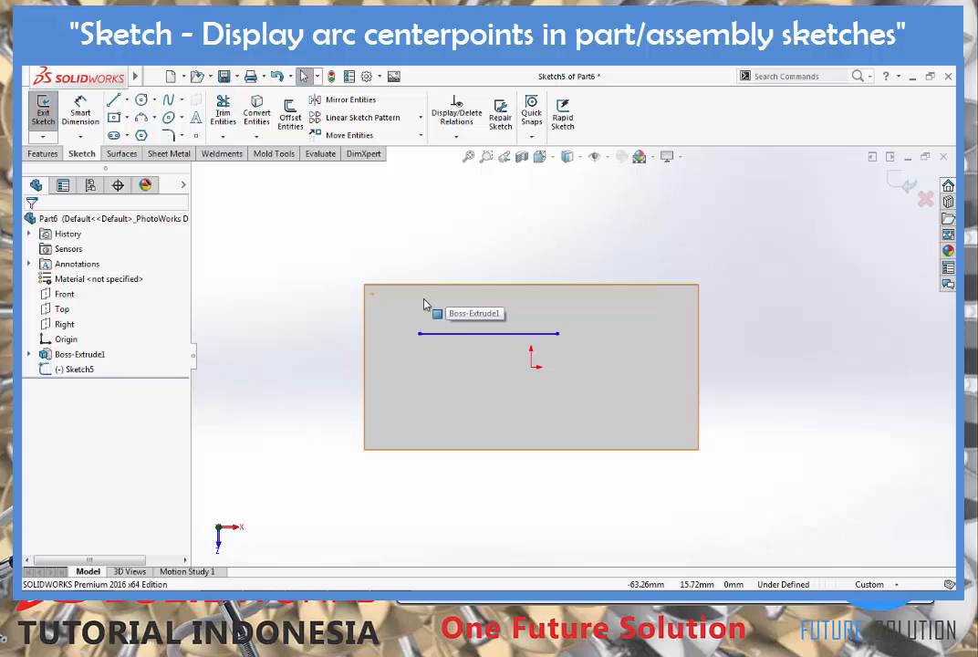
left_click(143, 119)
left_click(405, 240)
left_click(564, 263)
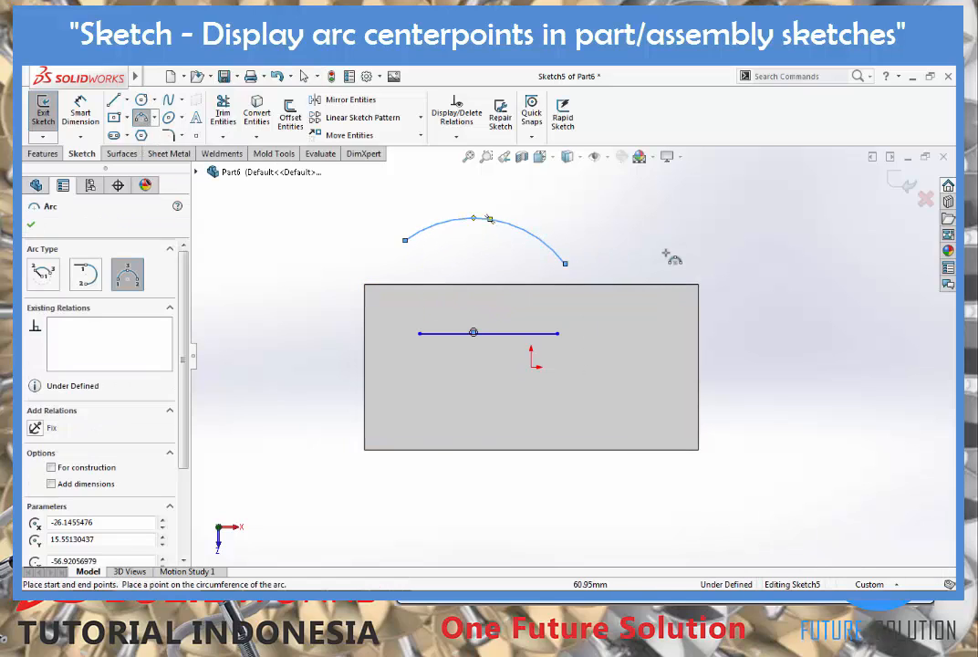
key("Escape")
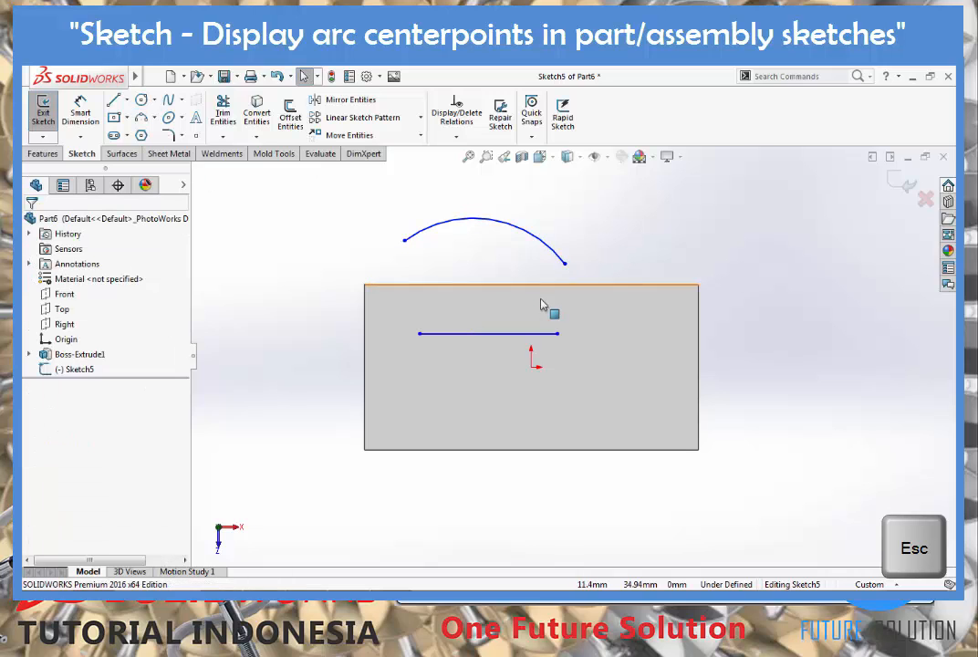
scroll(485, 342, "down", 2)
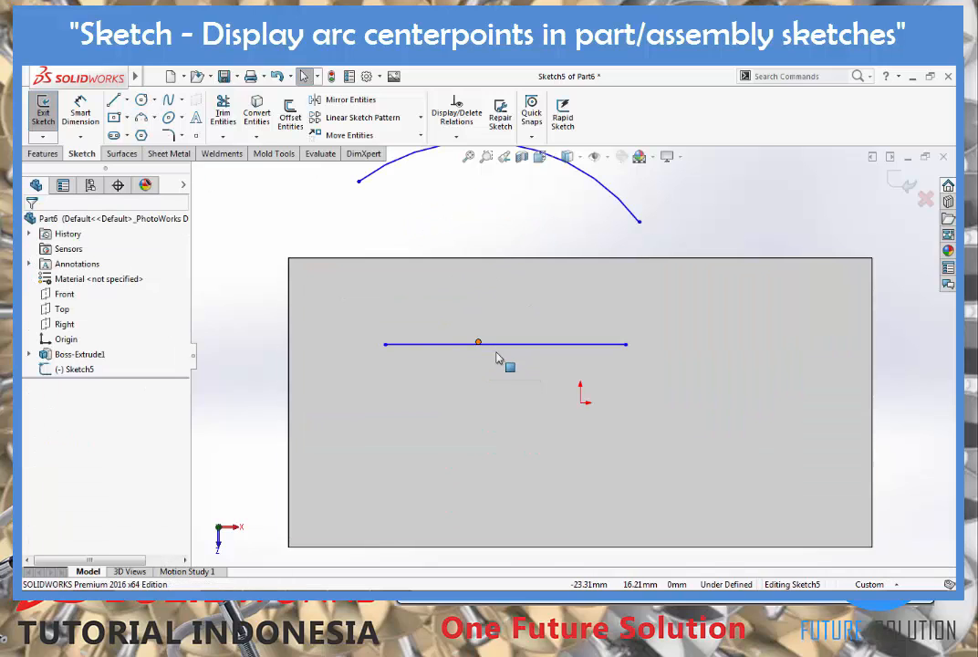
scroll(584, 301, "up", 2)
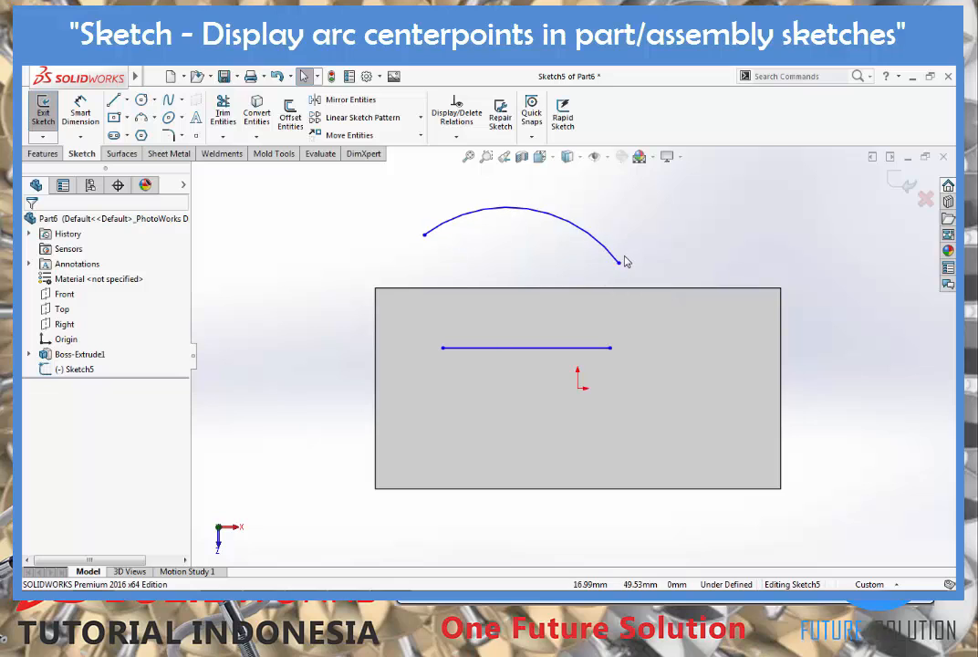
Enable Display arc centerpoints in part/assembly sketches and inspect the arc's center near the horizontal line
left_click(368, 76)
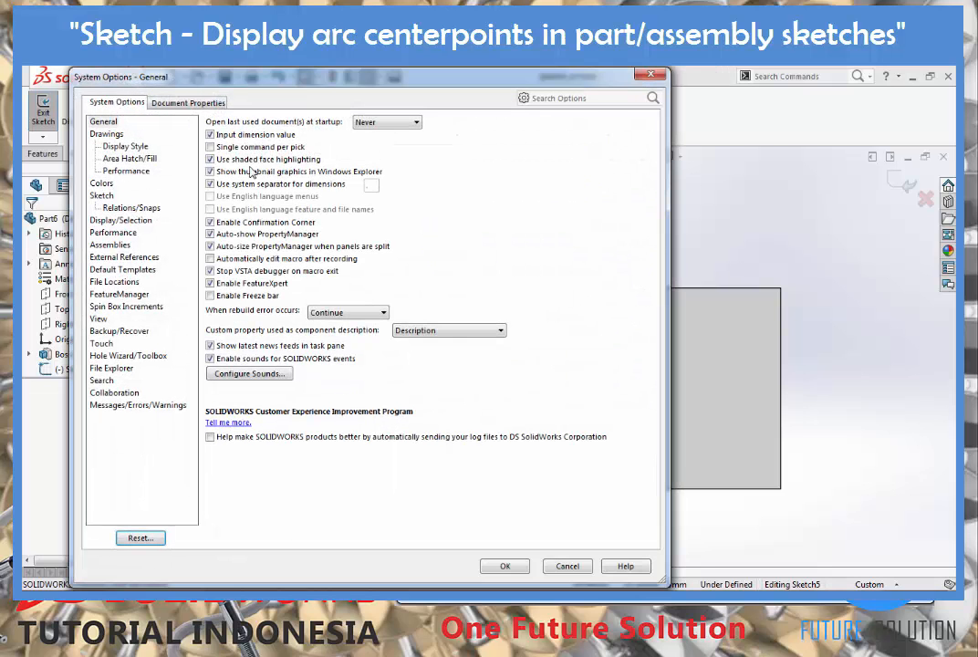
left_click(102, 196)
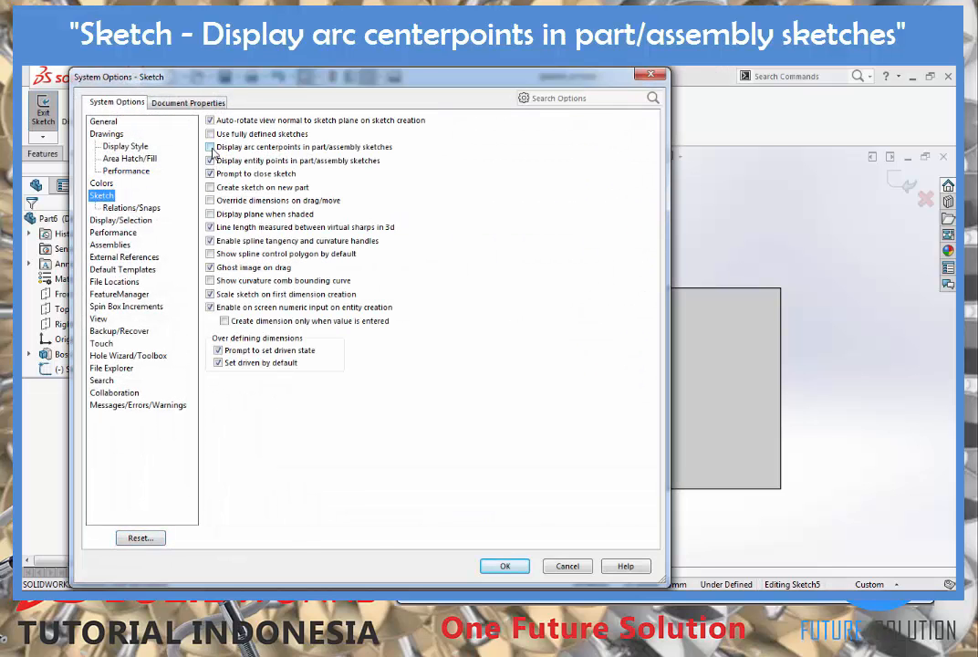
left_click(210, 147)
left_click(504, 566)
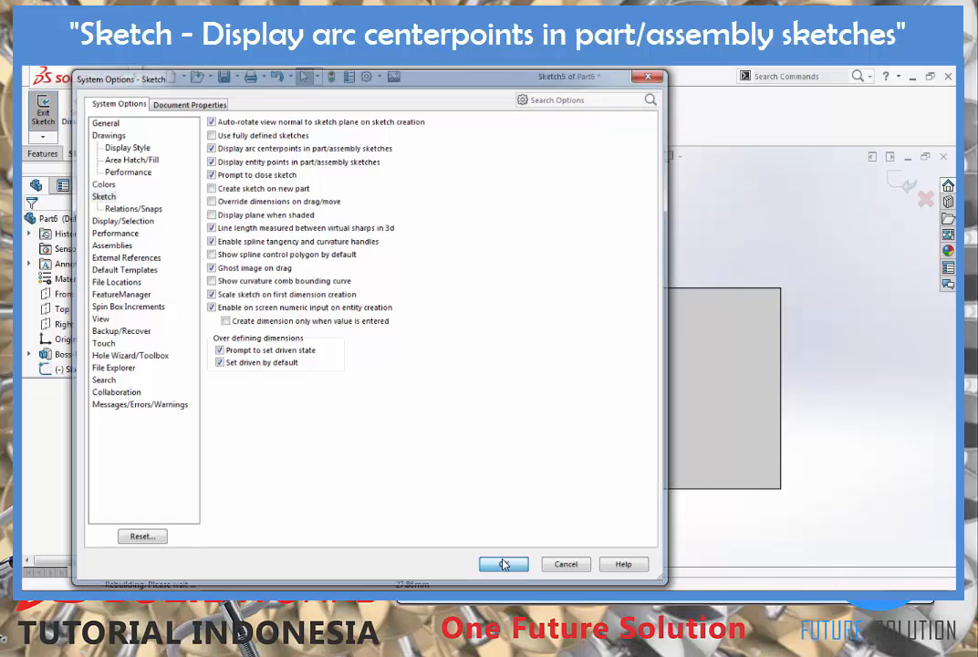
scroll(538, 347, "down", 3)
scroll(524, 354, "down", 3)
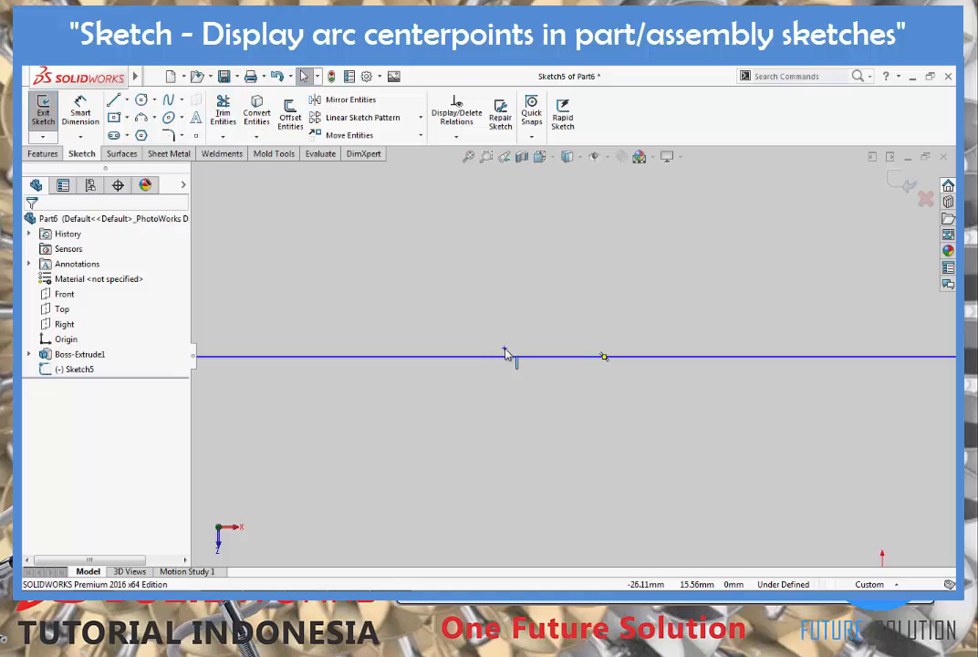
scroll(506, 354, "up", 5)
scroll(648, 371, "down", 1)
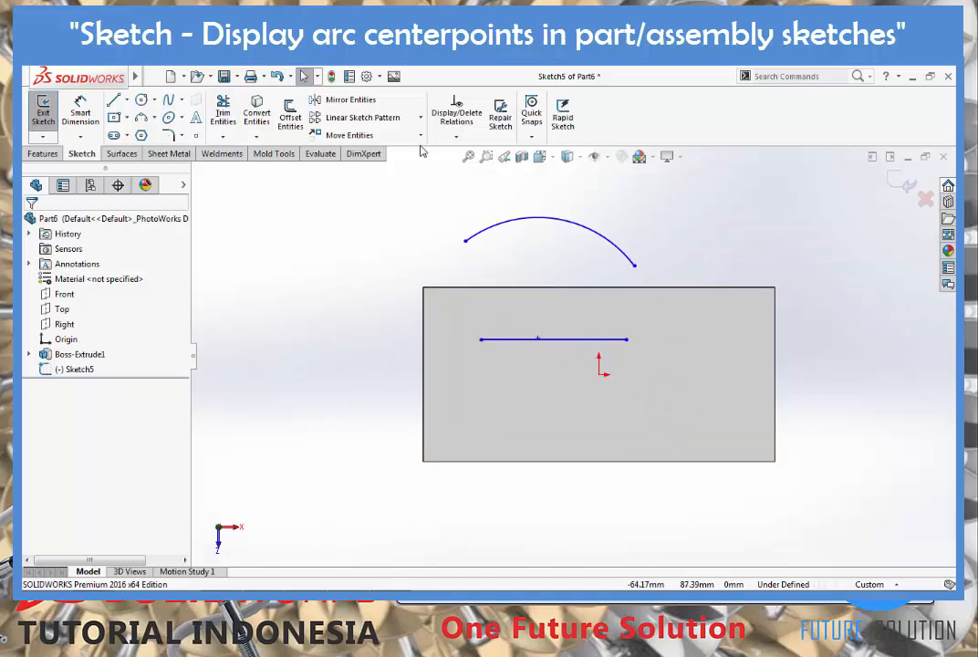
Review the Ghost image on drag setting in the Sketch system options and keep it enabled
left_click(365, 76)
left_click(105, 196)
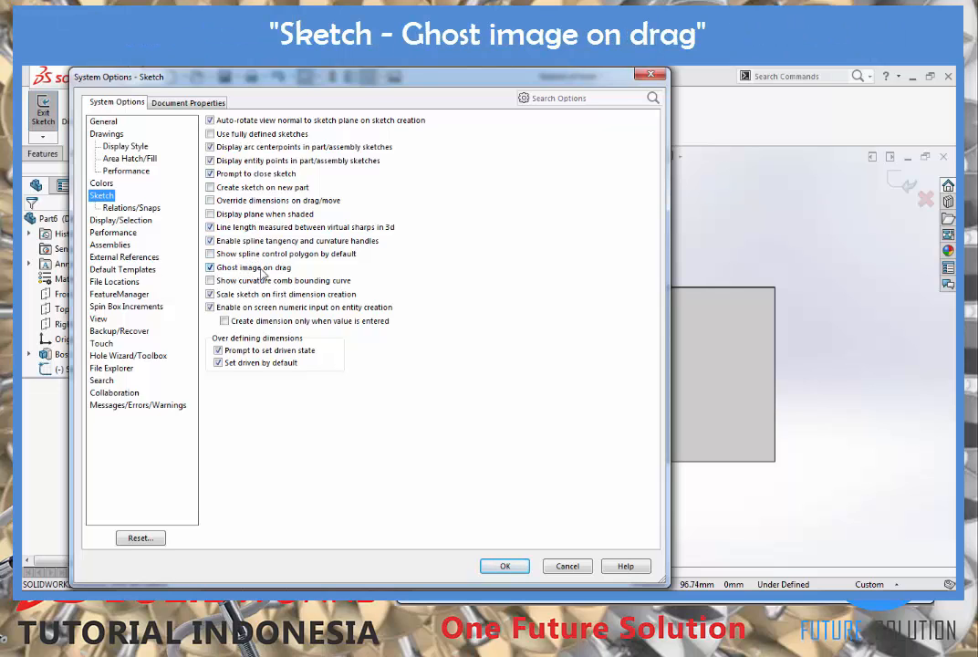
left_click(492, 566)
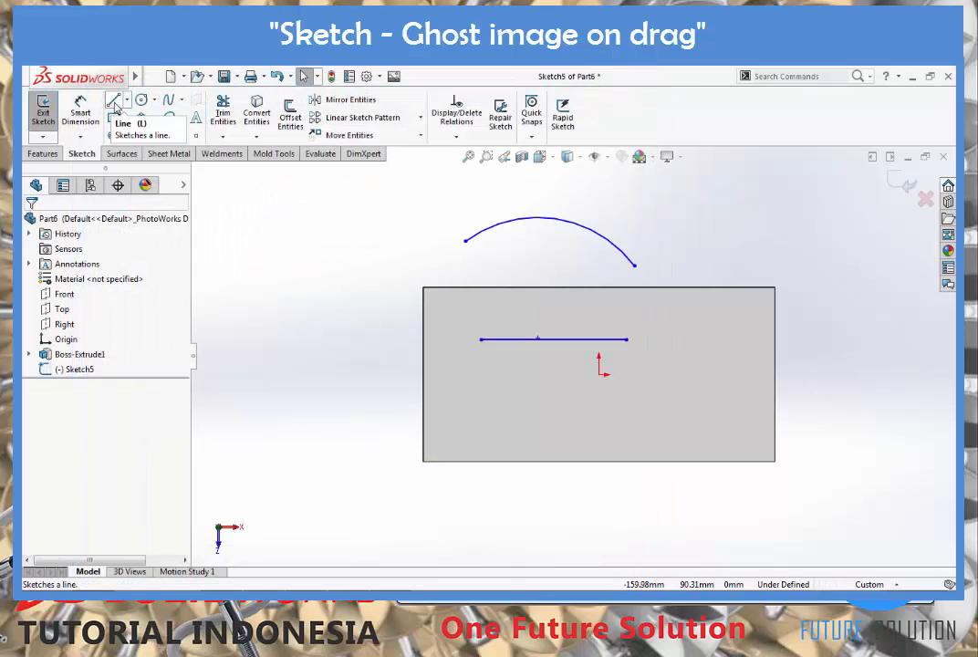
Sketch a horizontal line in the empty area to the left of the plate
left_click(113, 100)
scroll(336, 252, "up", 3)
scroll(392, 305, "down", 7)
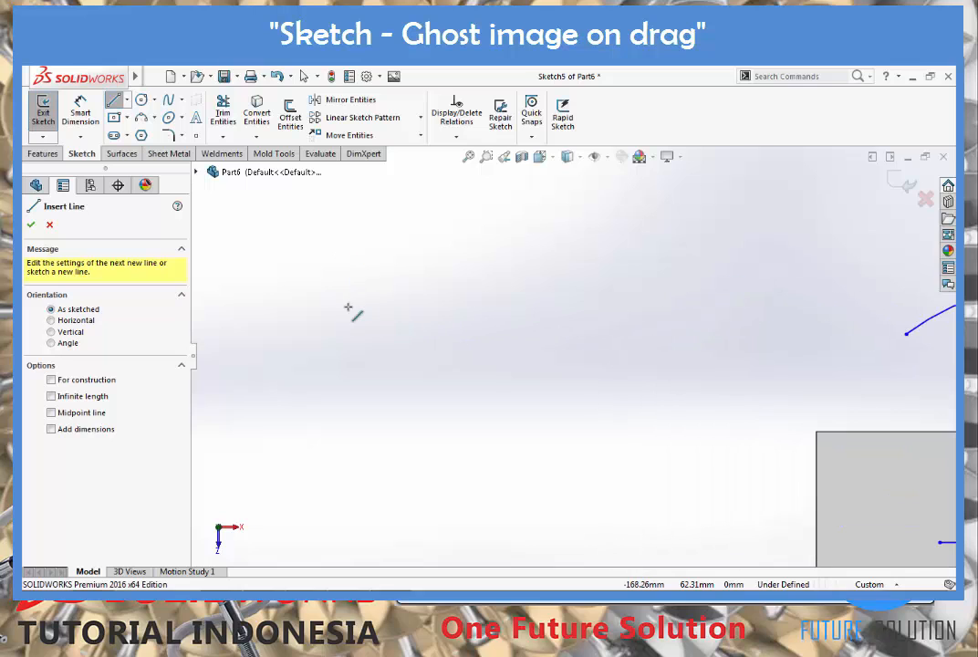
left_click_drag(360, 321, 575, 320)
left_click(575, 319)
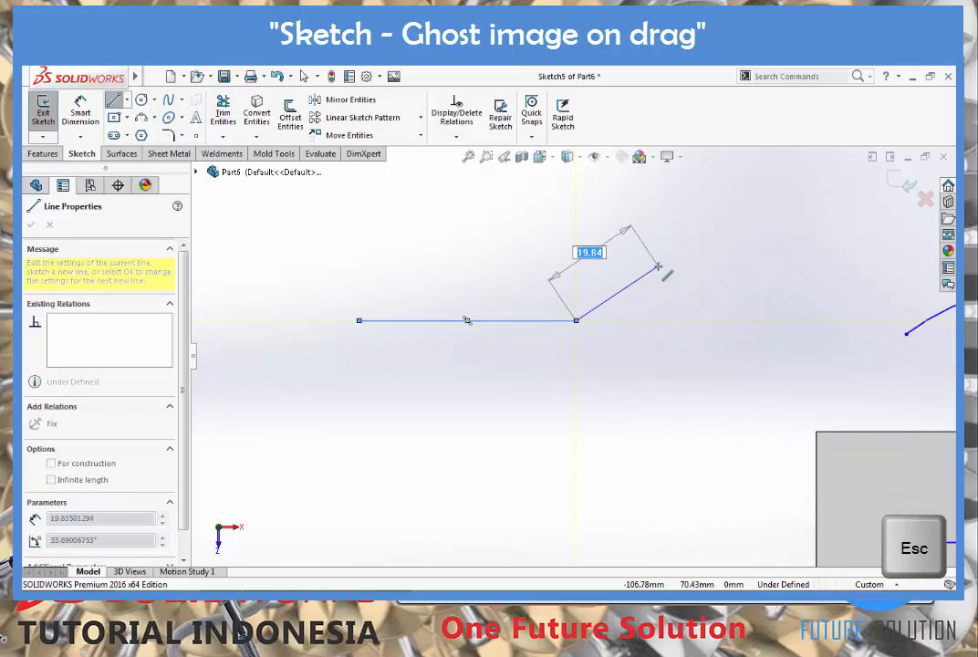
key("Escape")
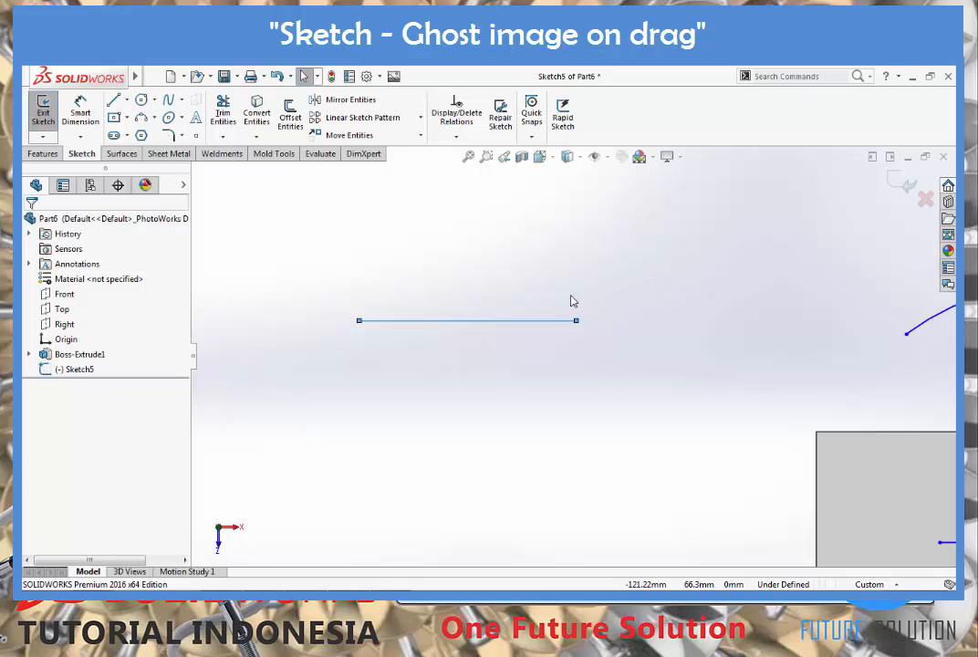
Disable Ghost image on drag in the Sketch system options, moving the horizontal line before and after the change to compare
mouse_move(522, 329)
left_mouse_down()
mouse_move(515, 290)
mouse_move(516, 329)
mouse_move(561, 345)
mouse_move(577, 384)
mouse_move(634, 234)
mouse_move(584, 345)
mouse_move(589, 223)
left_mouse_up()
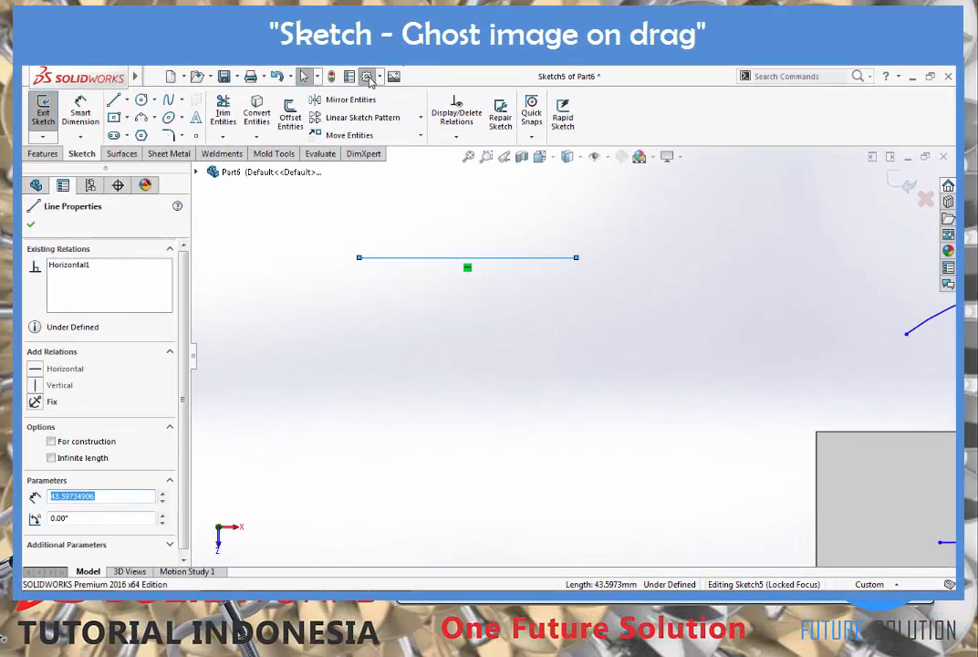
left_click(367, 76)
left_click(102, 196)
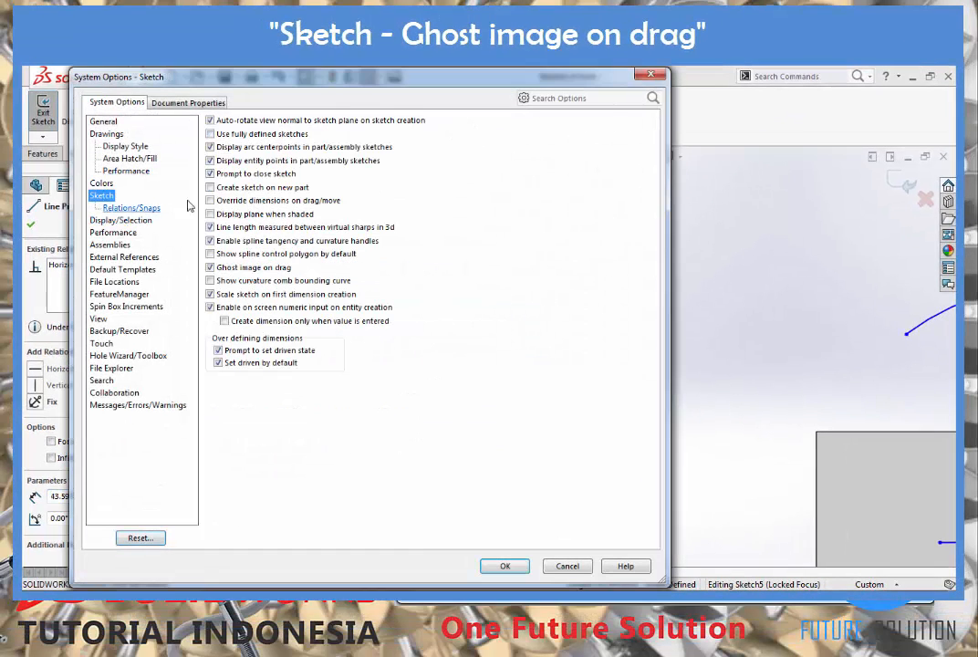
left_click(210, 268)
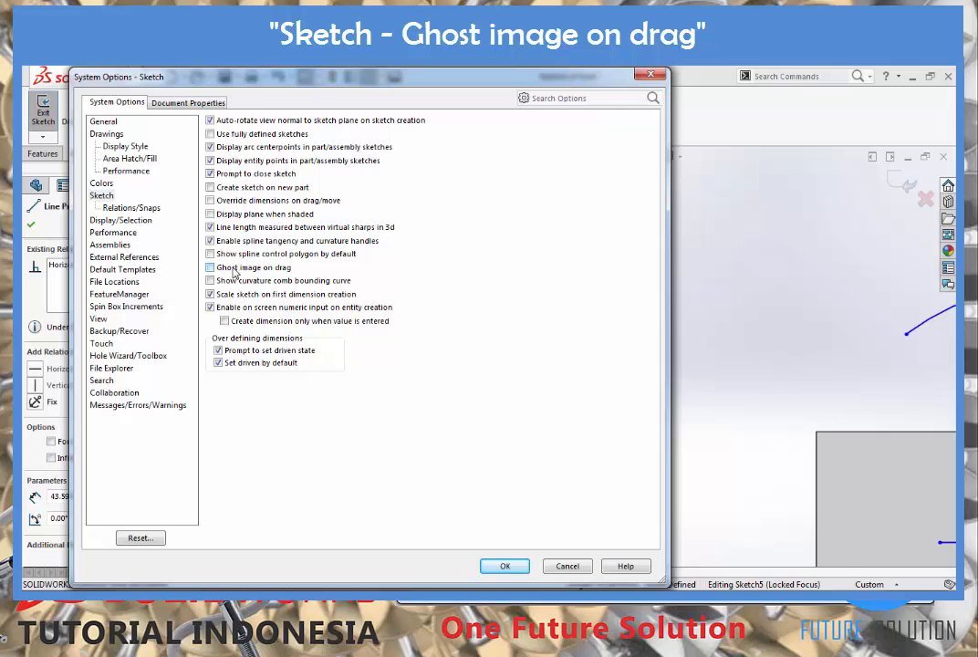
left_click(505, 567)
mouse_move(548, 221)
left_mouse_down()
mouse_move(550, 301)
mouse_move(378, 218)
mouse_move(540, 279)
mouse_move(532, 295)
left_mouse_up()
Enable Ghost image on drag and disable Scale sketch on first dimension creation in the Sketch system options
left_click(367, 77)
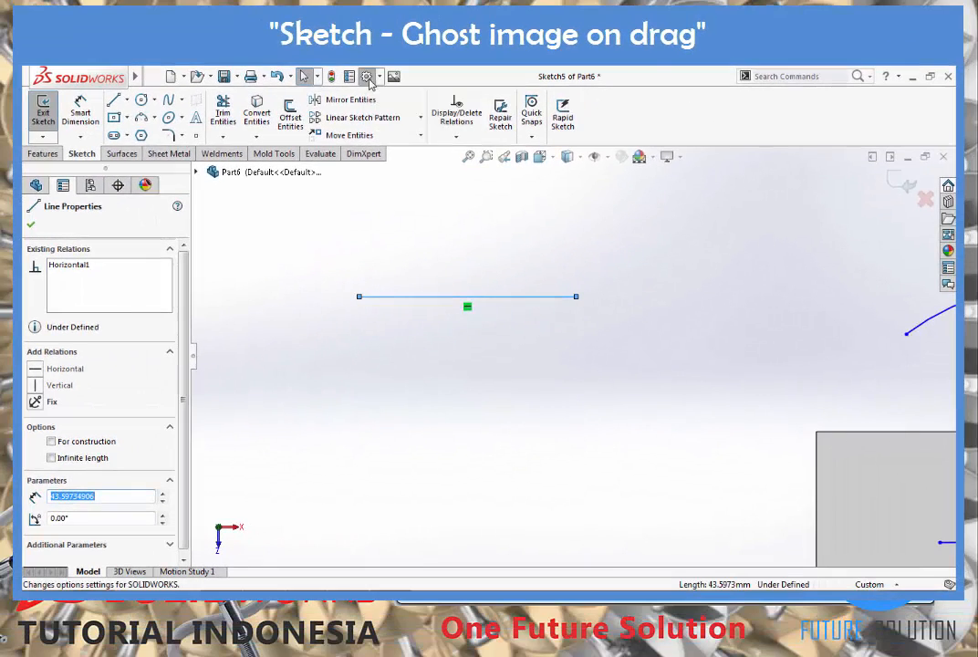
left_click(102, 195)
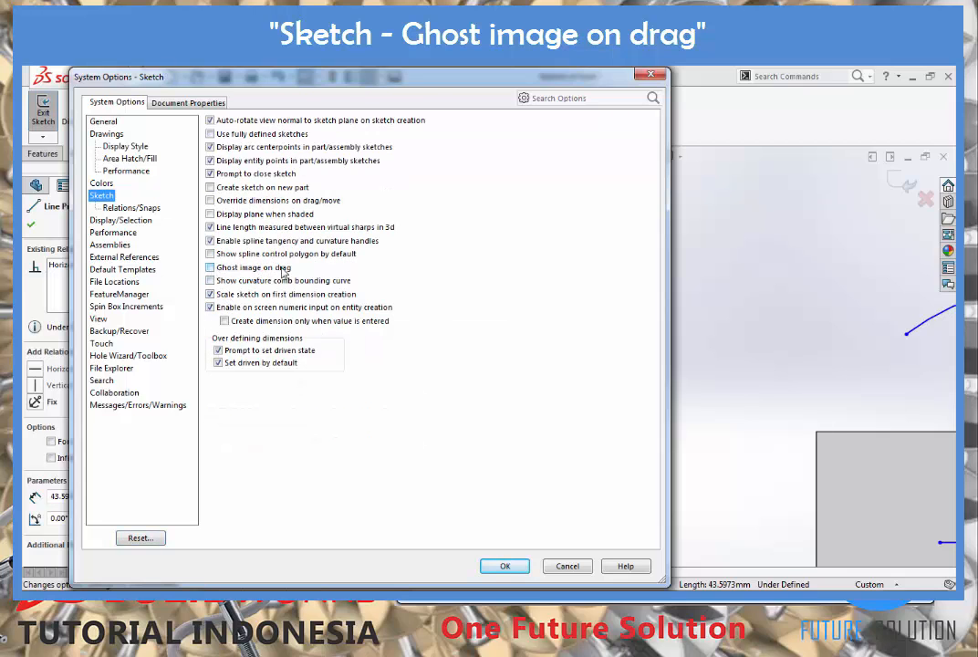
left_click(210, 269)
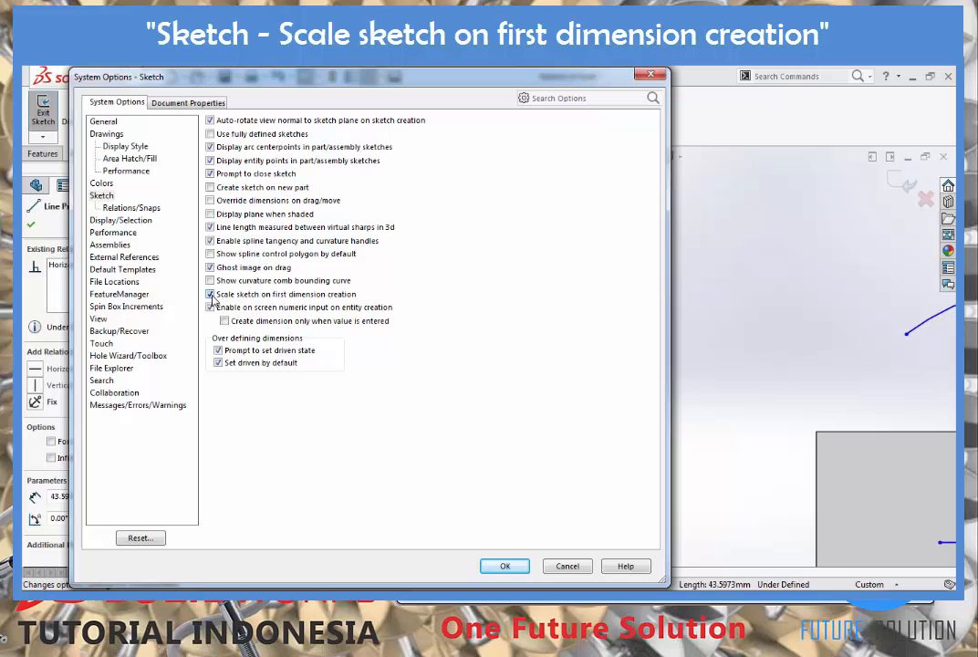
left_click(504, 565)
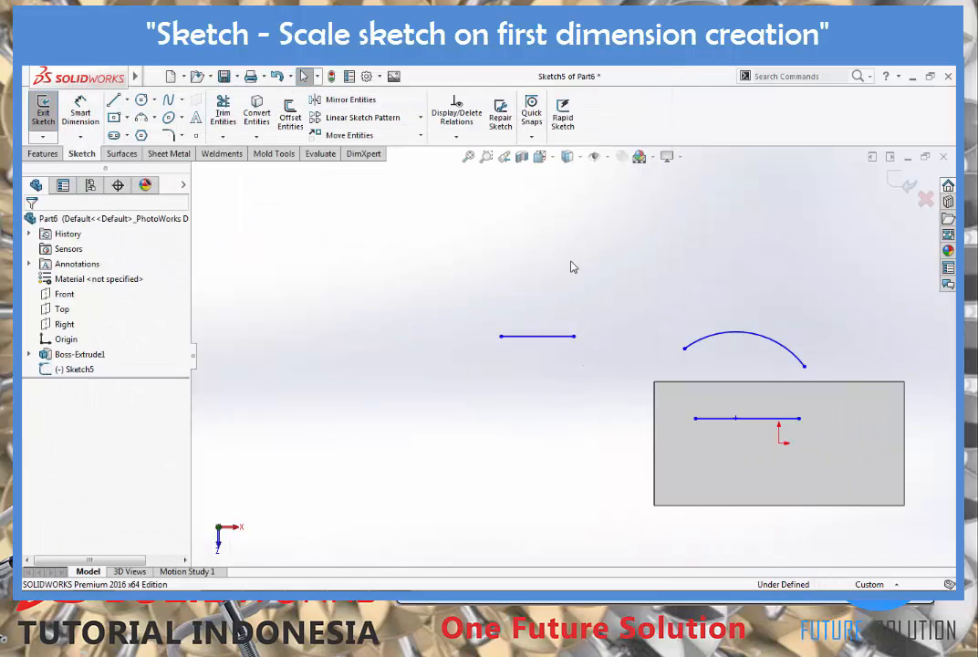
Sketch an irregular outline of connected lines in the empty area beyond the plate, with its left slanted side about 88 mm high
left_click(113, 99)
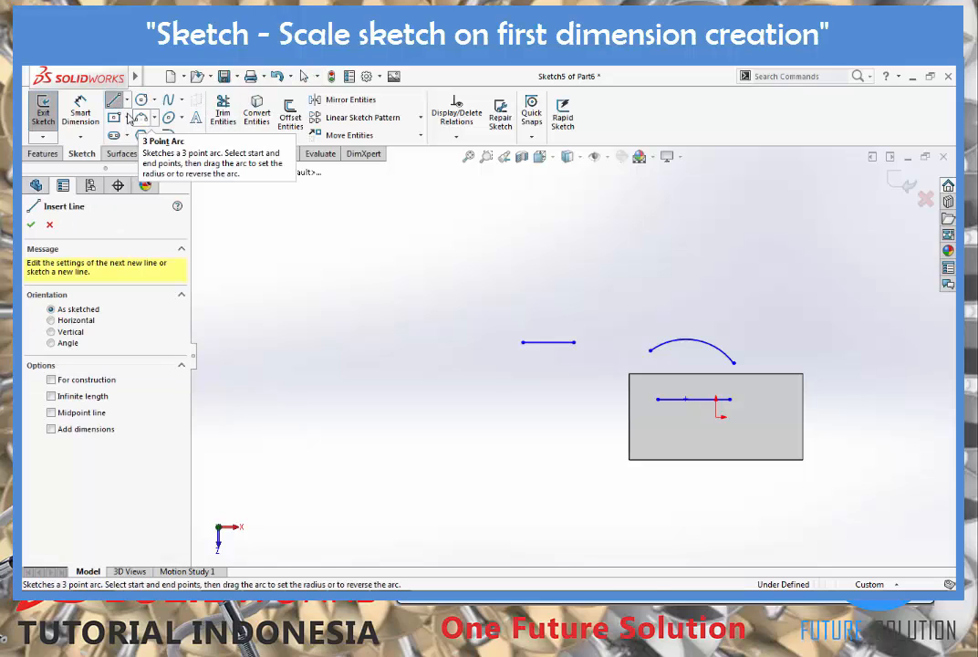
left_click_drag(290, 298, 290, 255)
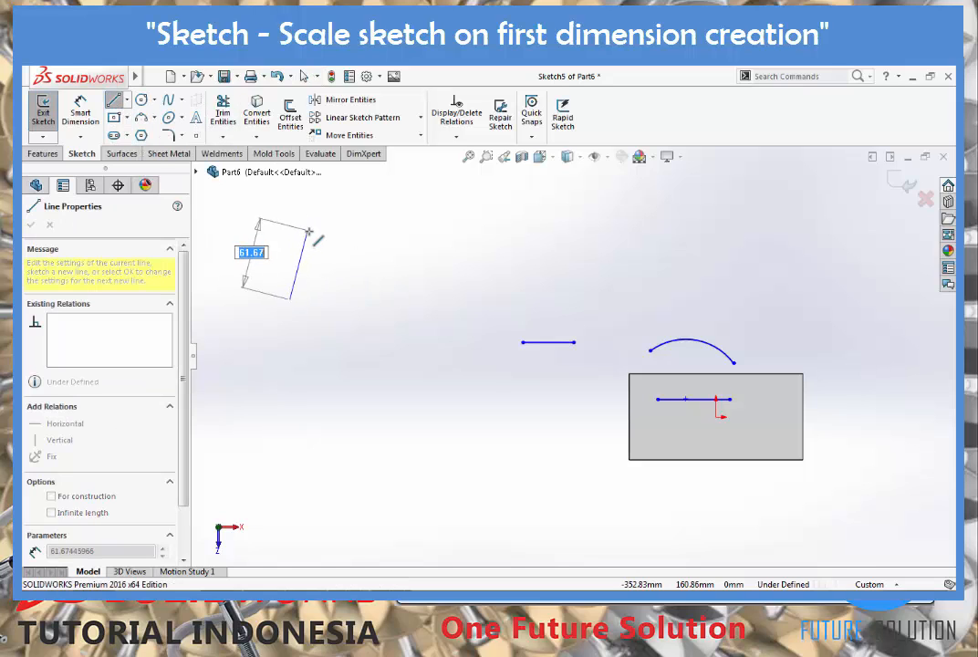
left_click(342, 198)
left_click(528, 240)
double_click(629, 258)
left_click(453, 274)
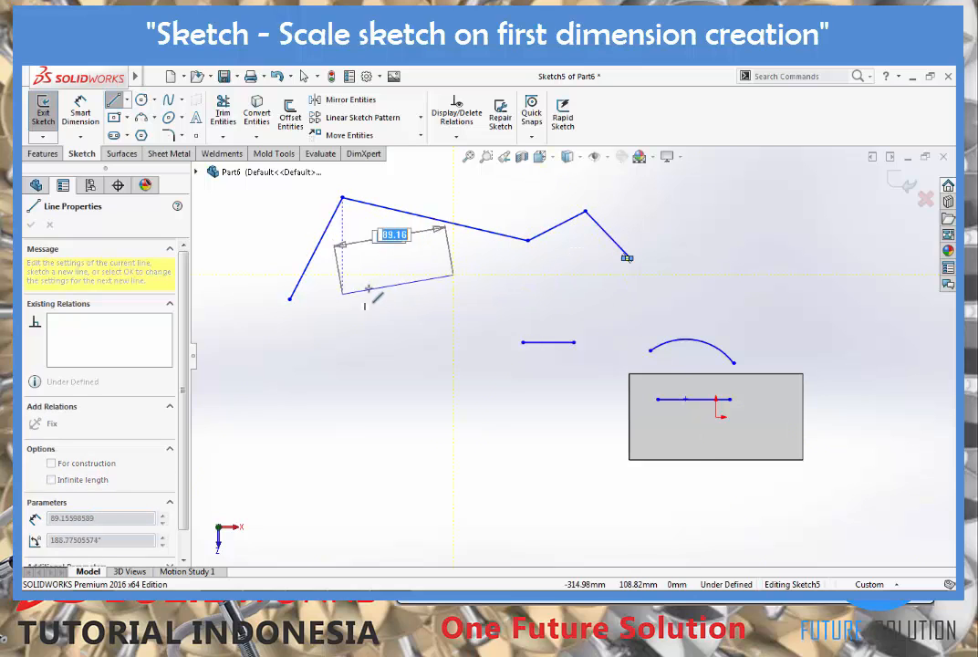
left_click(290, 298)
left_click(624, 258)
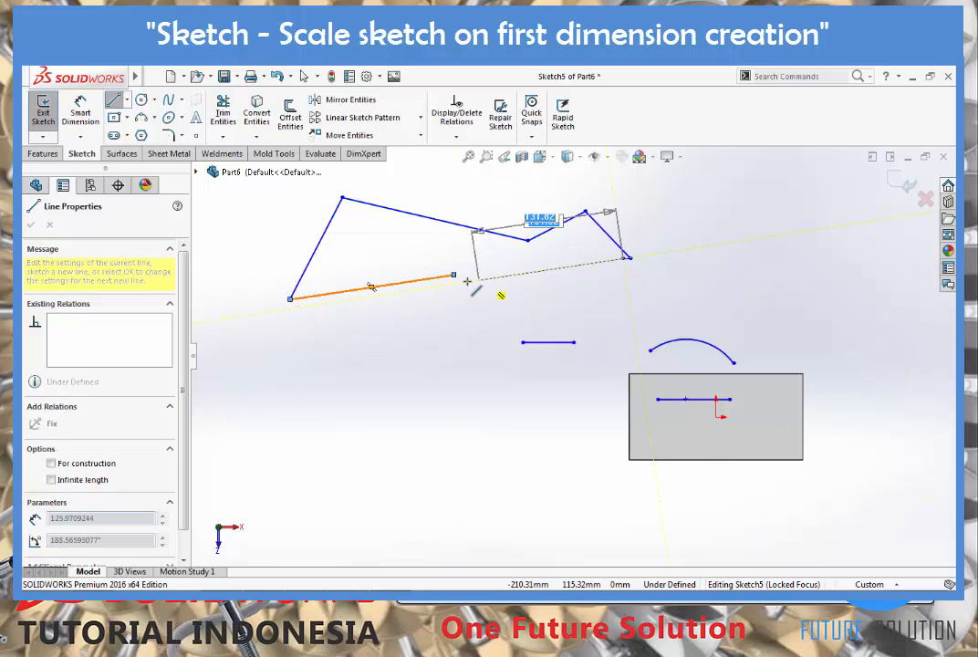
left_click(453, 274)
key("Escape")
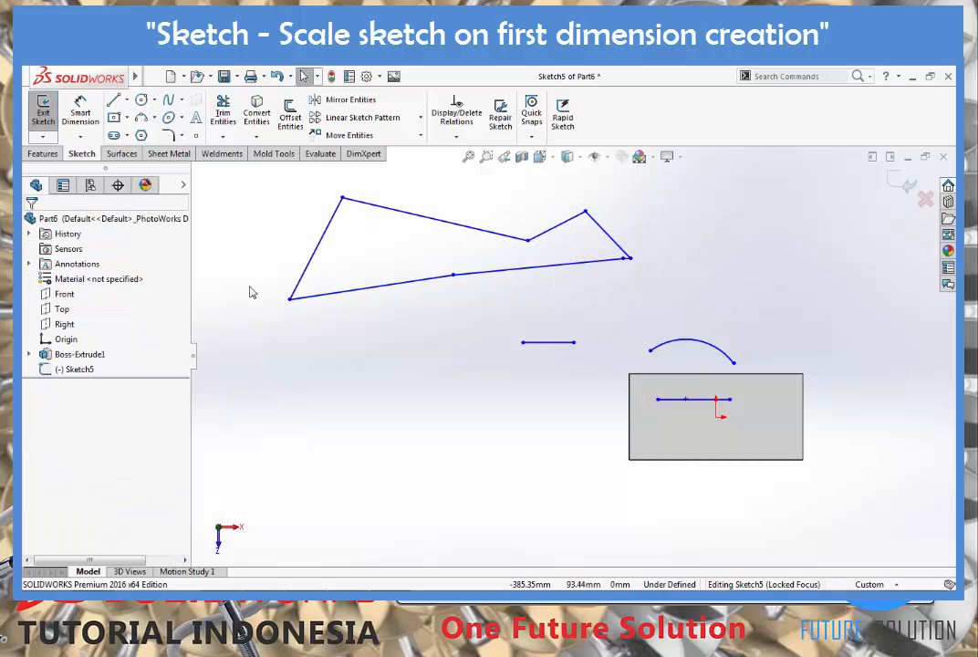
Dimension the vertical height of the outline's left slanted line to 8 mm and undo the change
left_click(81, 114)
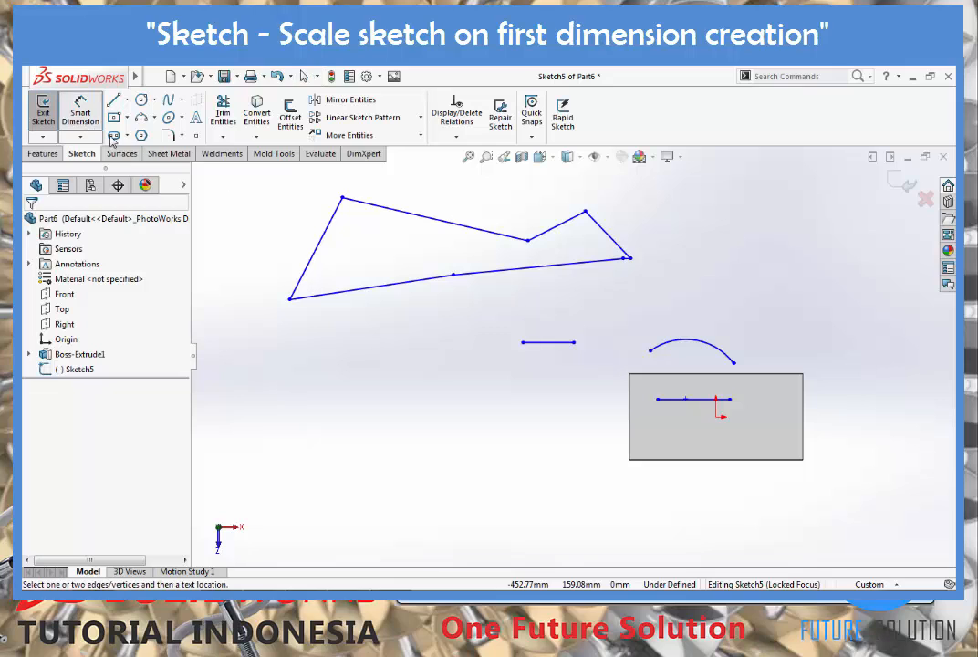
left_click(334, 213)
left_click(235, 255)
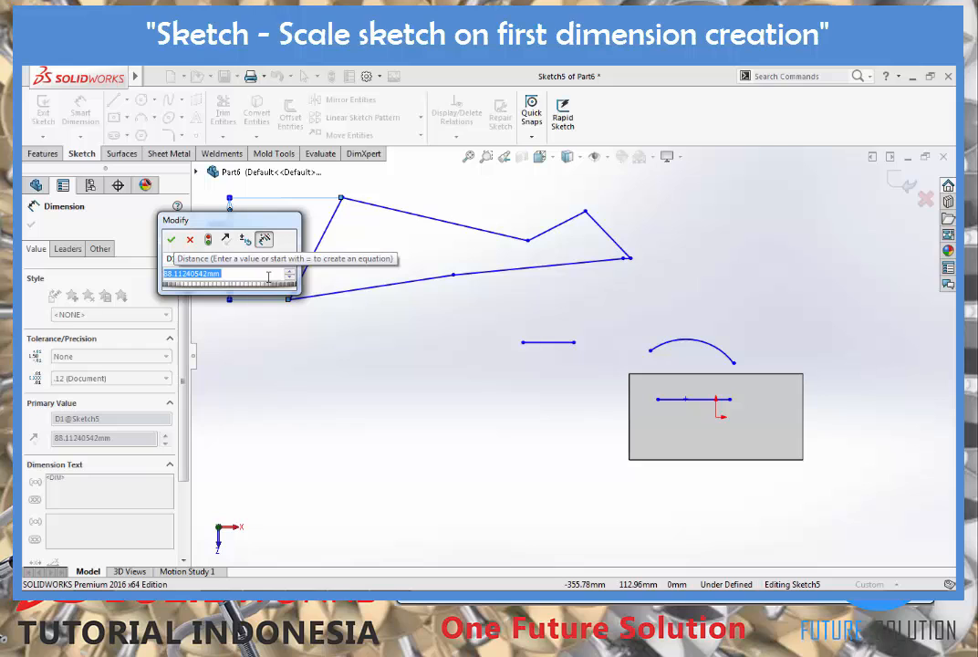
type("8")
key("Return")
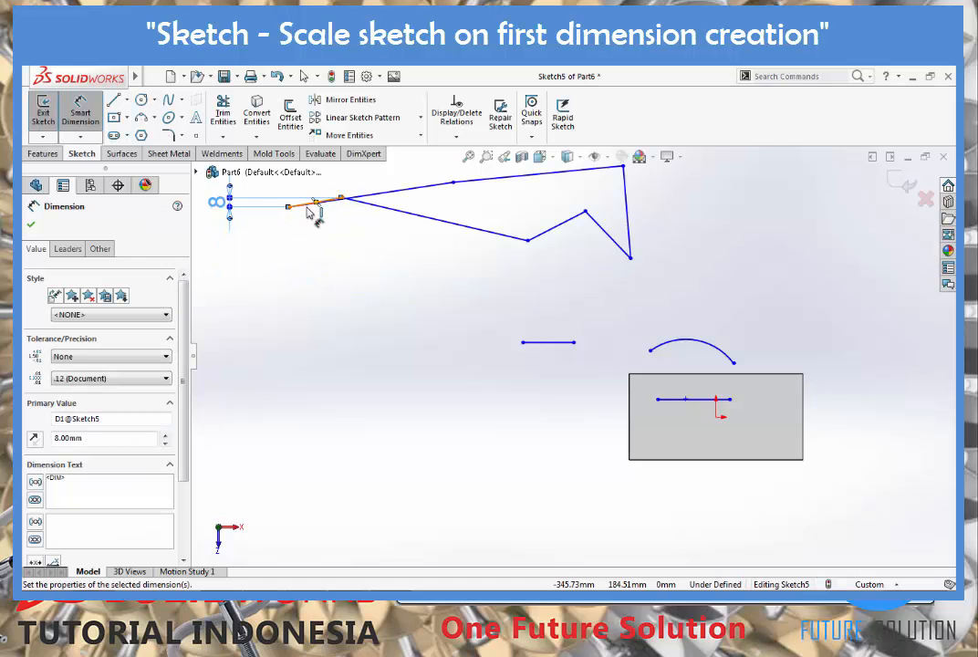
key("ctrl+z")
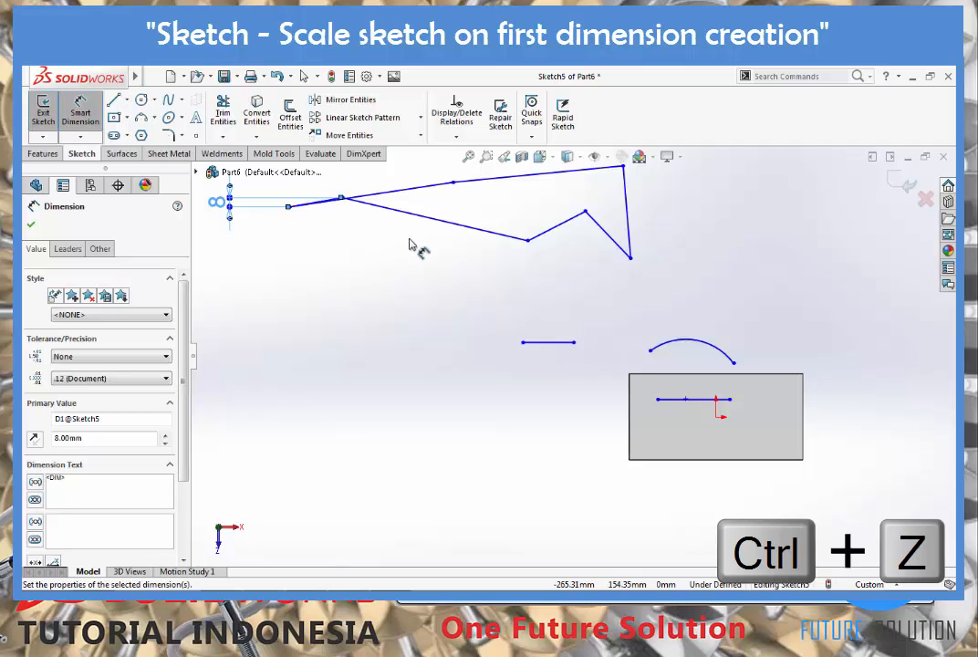
key("ctrl+z")
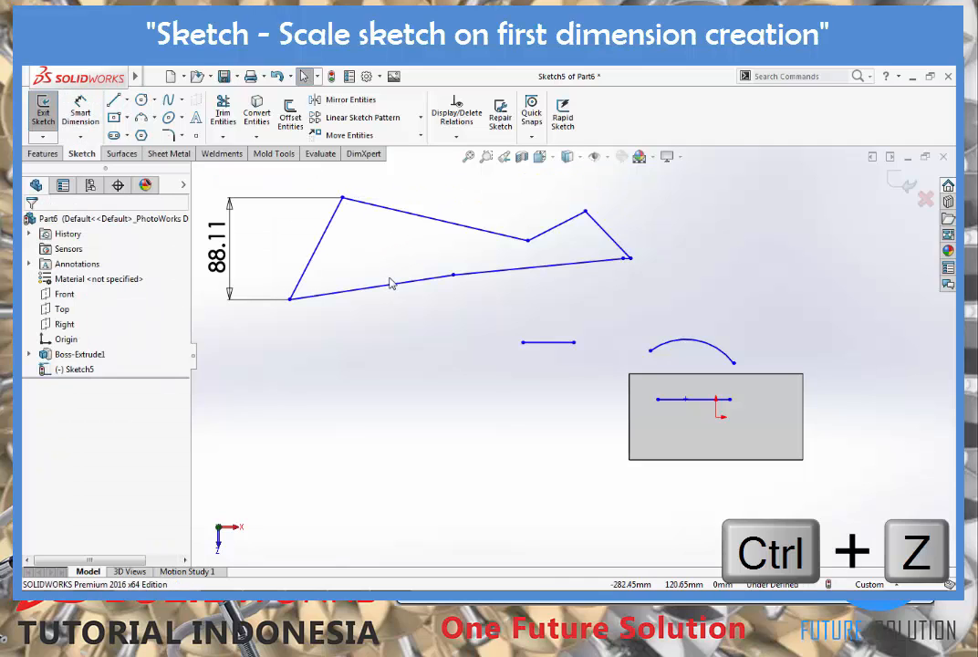
Enable Scale sketch on first dimension creation in the Sketch system options
left_click(366, 78)
left_click(102, 195)
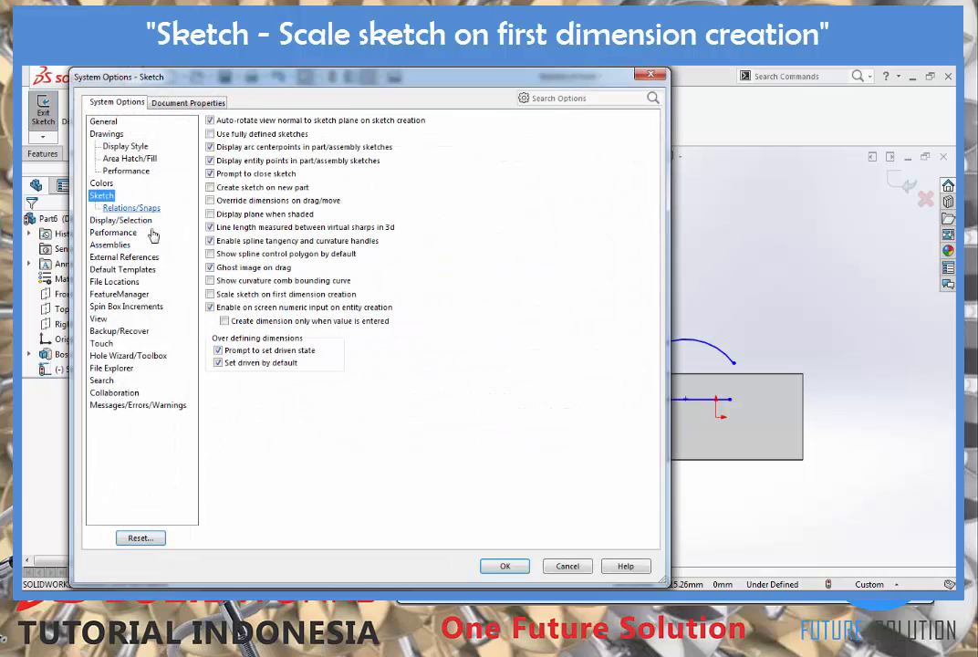
left_click(211, 295)
left_click(504, 566)
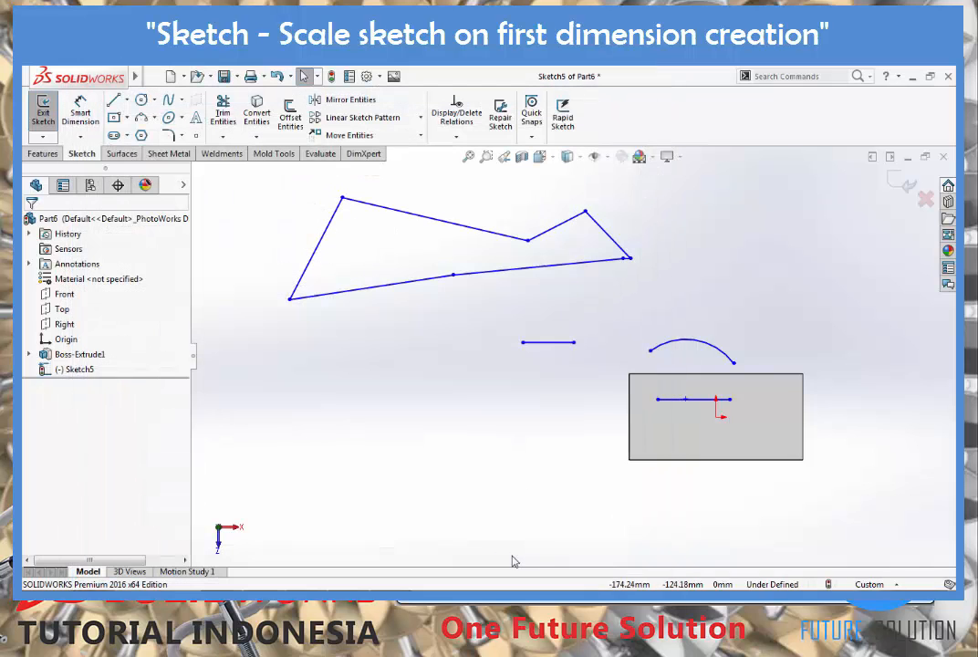
Exit the sketch discarding its changes and close the part without saving
left_click(925, 199)
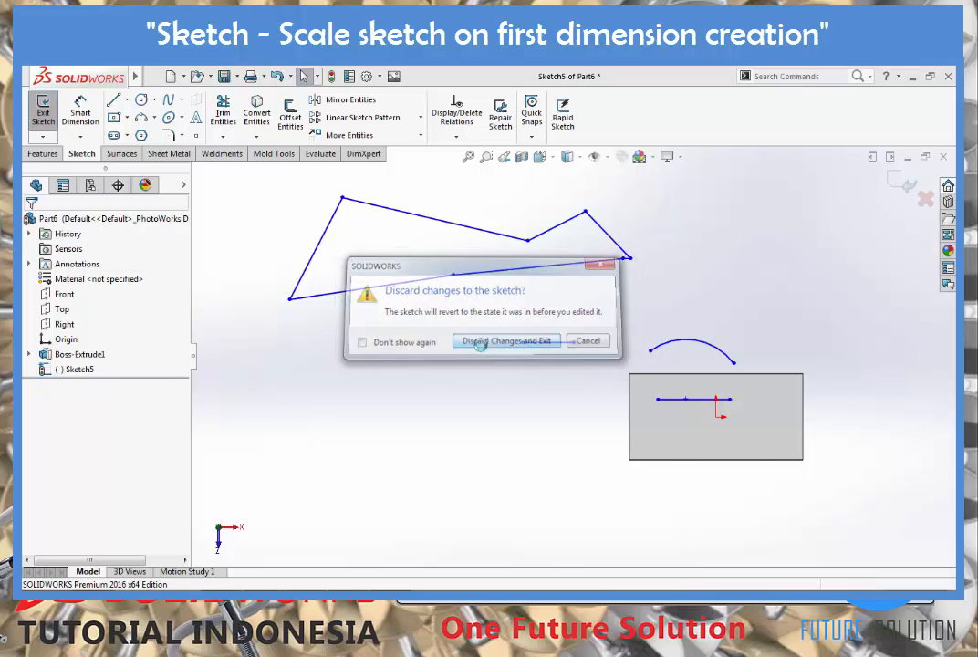
left_click(475, 342)
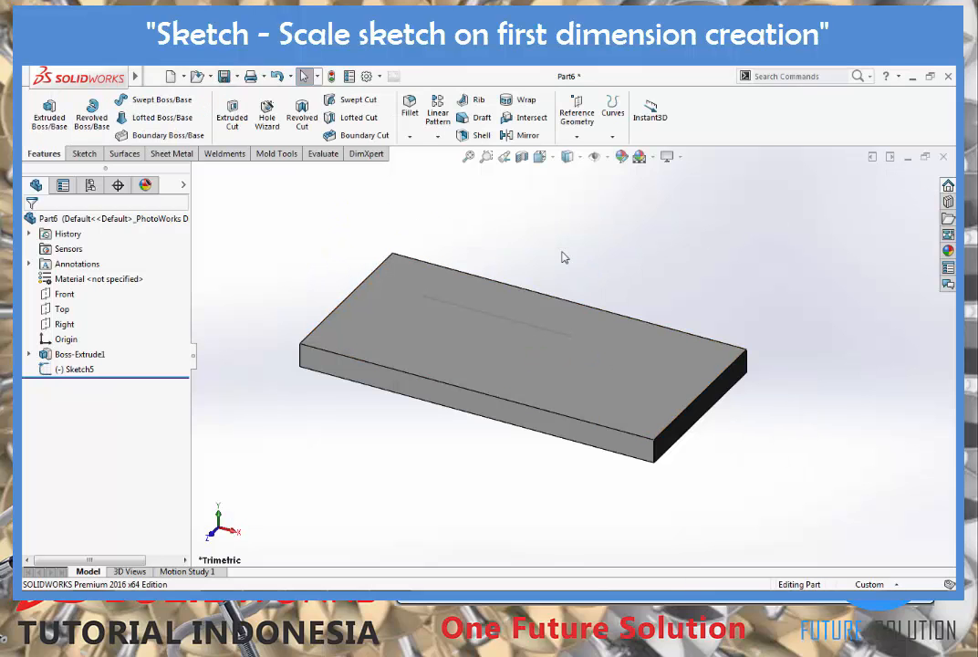
left_click(943, 156)
left_click(444, 355)
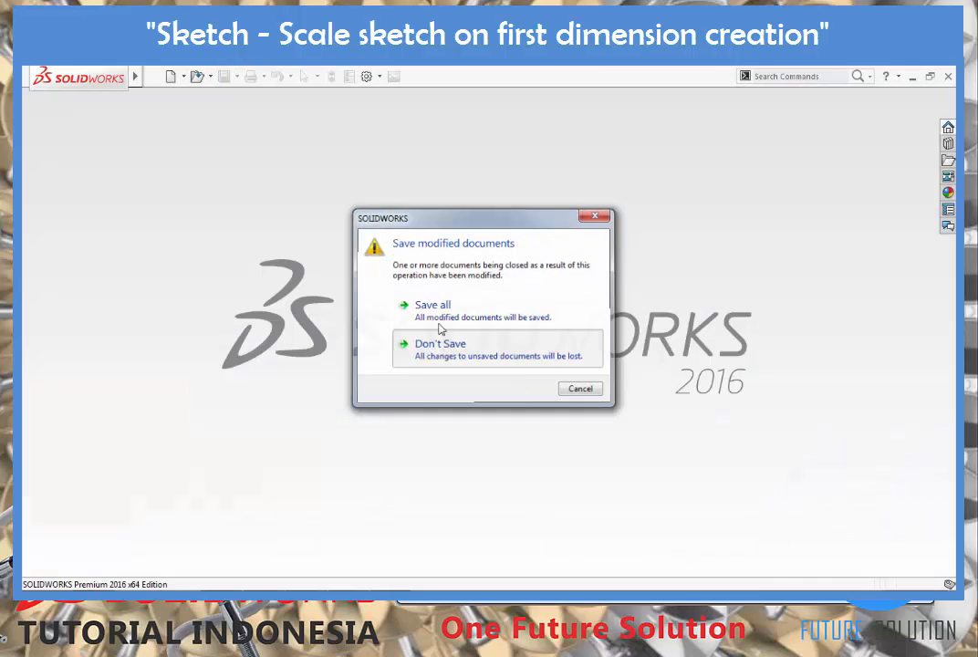
Create a new part from the part template and start a sketch on the Top plane
left_click(171, 78)
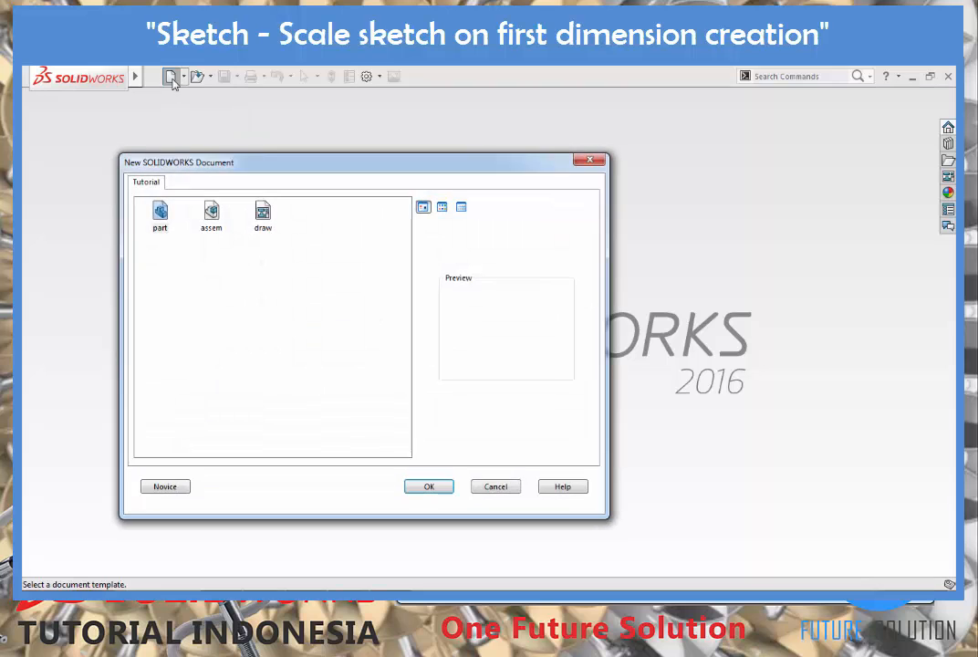
double_click(161, 212)
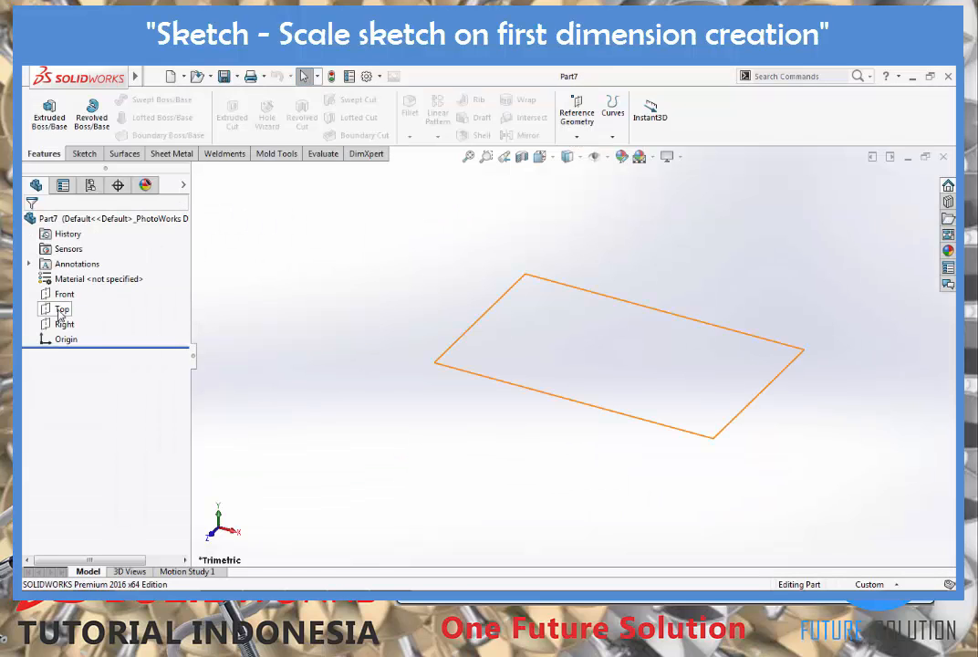
left_click(66, 306)
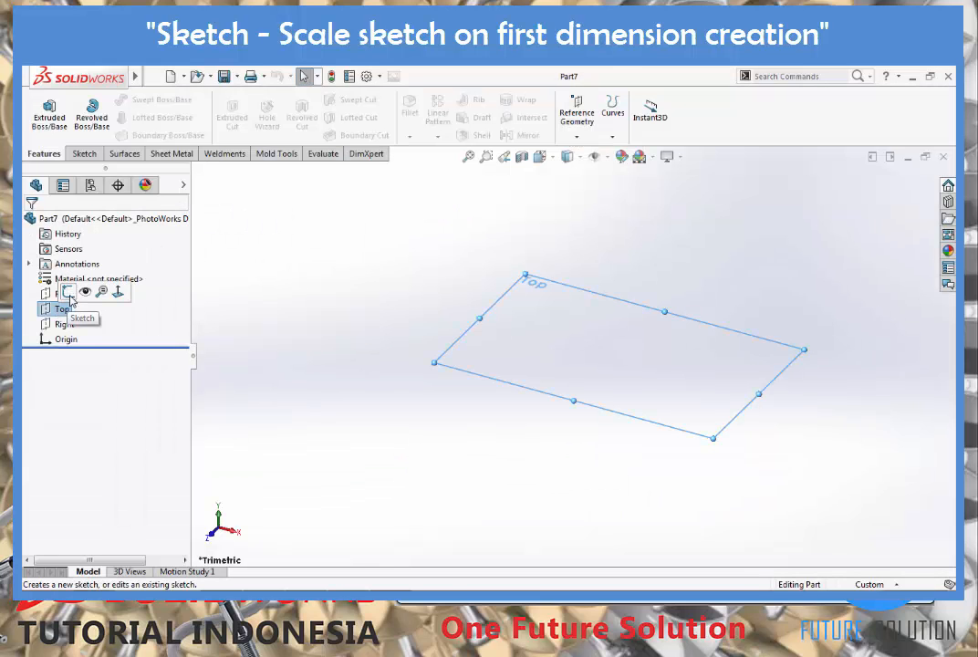
left_click(69, 292)
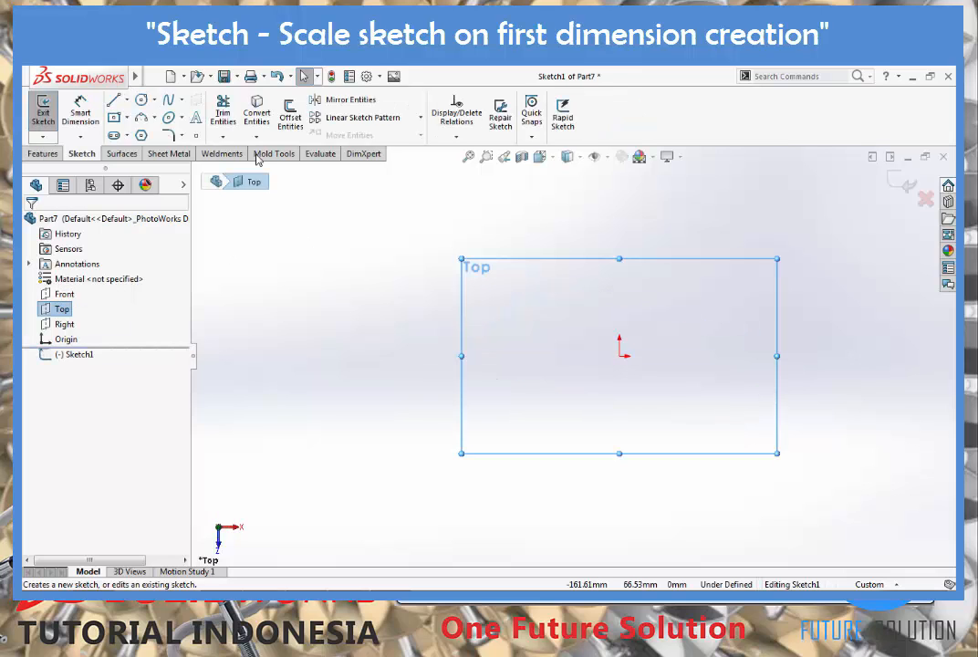
Sketch a closed irregular outline of six lines around the origin, with the left slanted line about 76 mm long
left_click(113, 100)
left_click(410, 378)
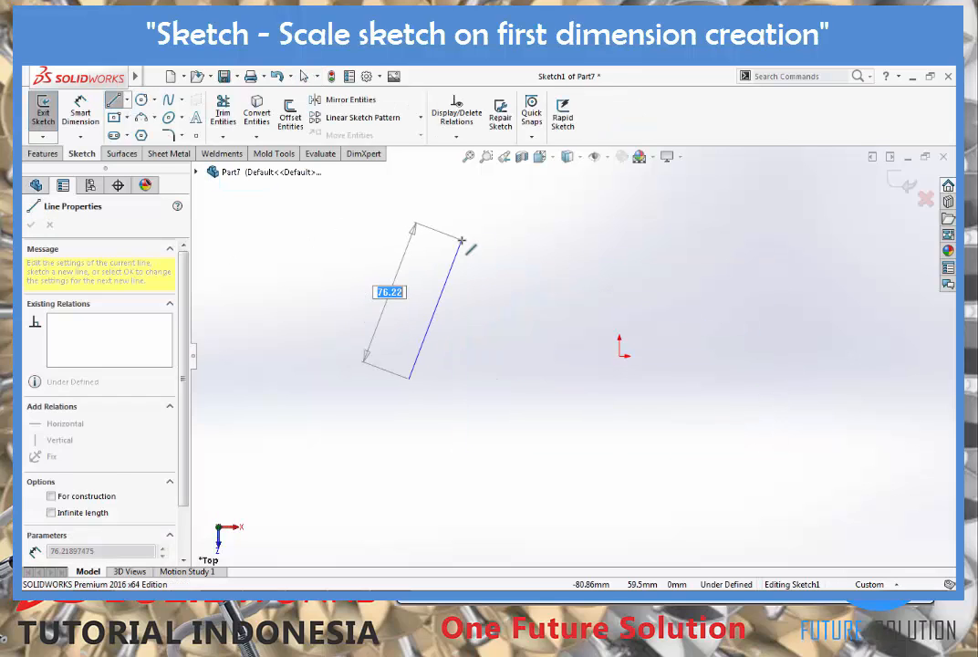
left_click(461, 240)
left_click(722, 293)
left_click(787, 417)
left_click(653, 471)
left_click(491, 411)
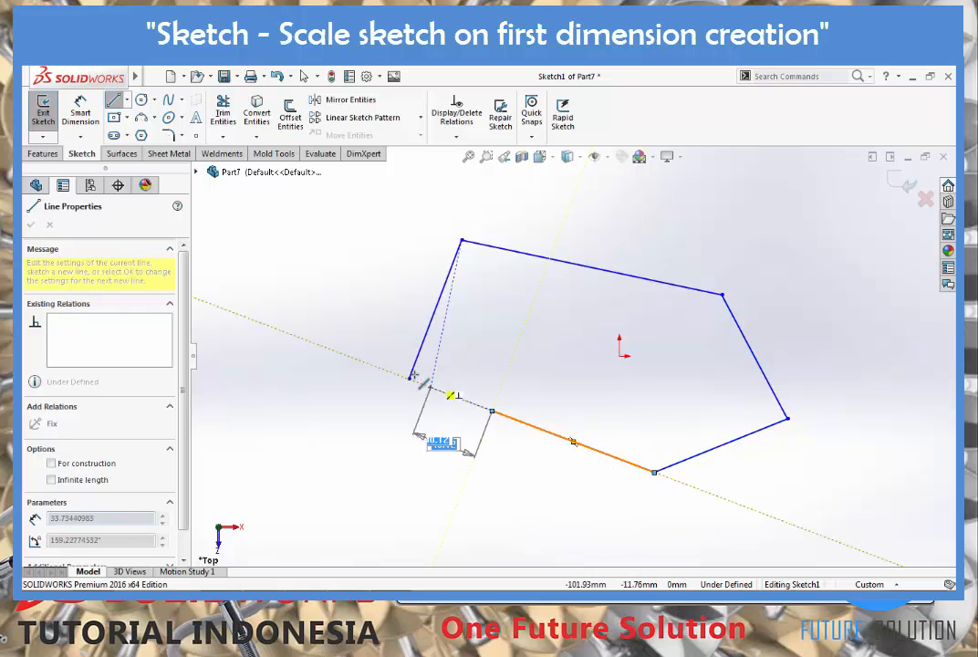
left_click(409, 377)
key("Escape")
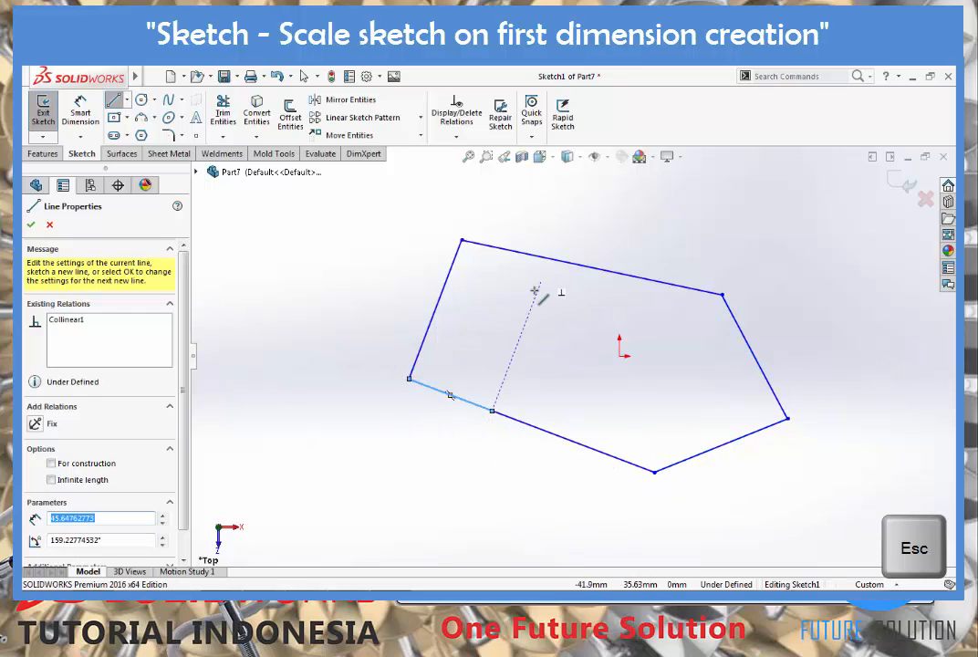
key("Escape")
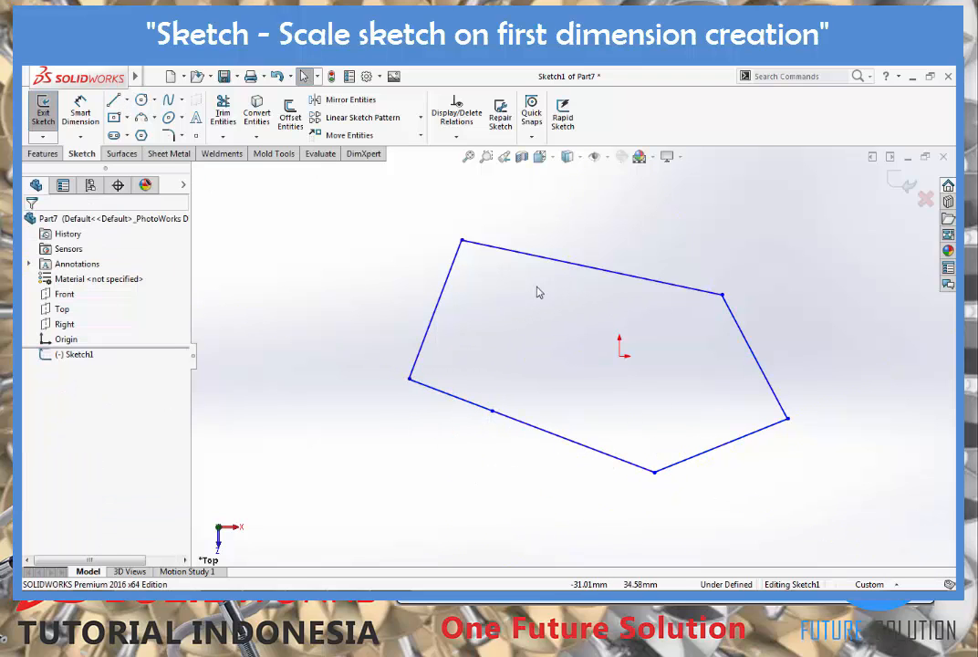
Check the Scale sketch on first dimension creation setting in the Sketch system options
left_click(368, 78)
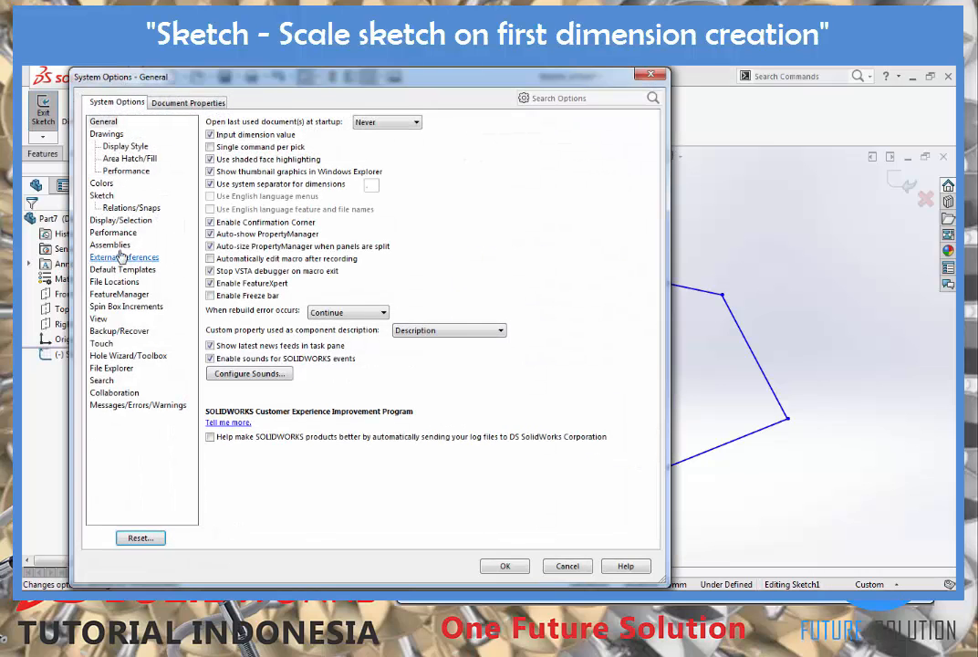
left_click(102, 197)
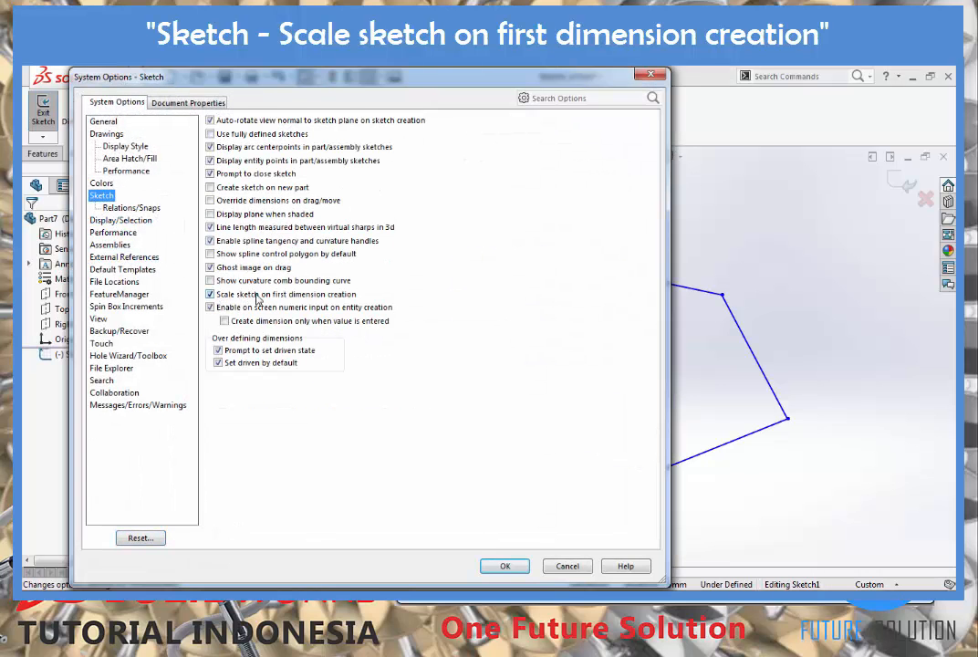
left_click(505, 566)
Dimension the vertical height of the outline's left slanted line to 7 mm as the sketch's first dimension
left_click(80, 113)
left_click(457, 258)
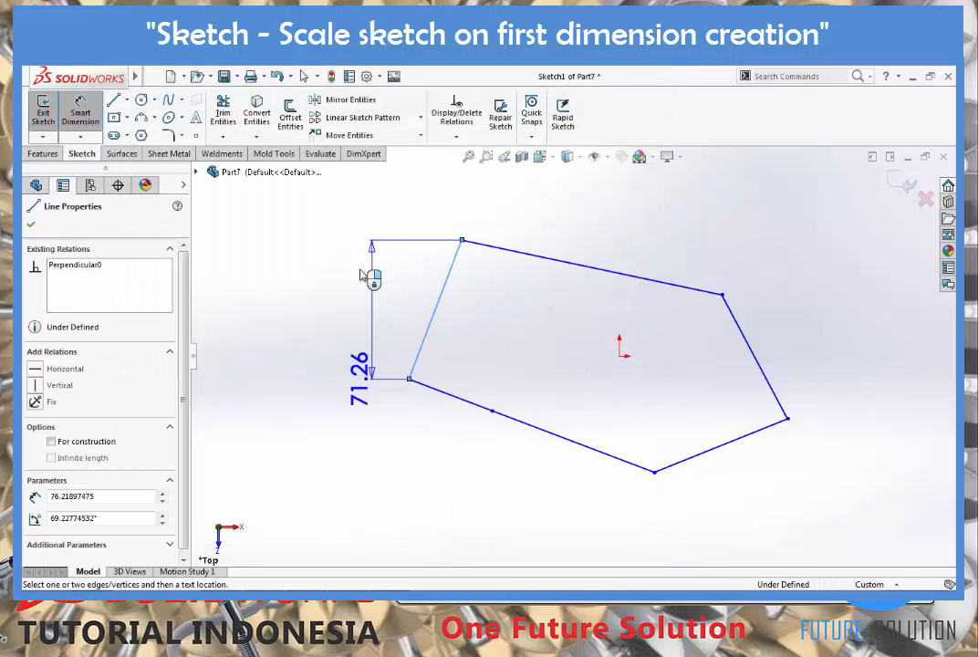
left_click(315, 273)
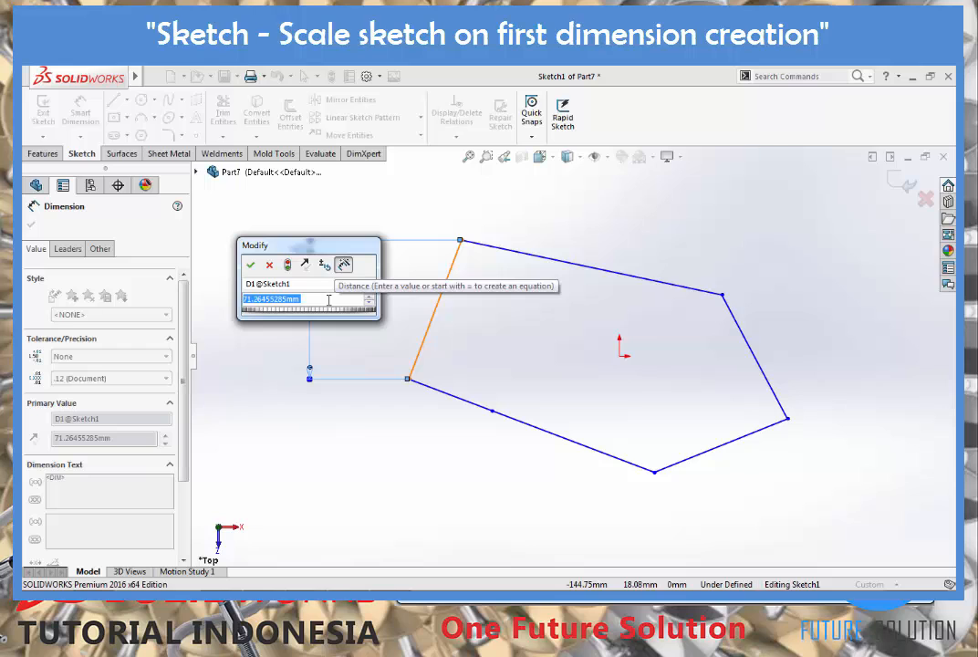
type("7")
key("Return")
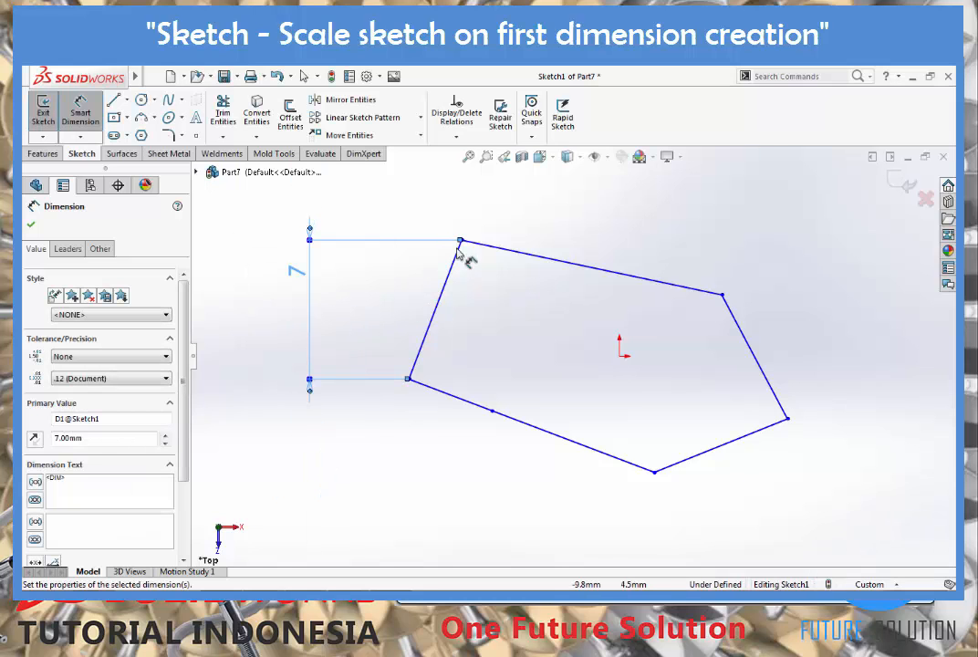
Turn on Enable on screen numeric input on entity creation in the Sketch system options
left_click(366, 76)
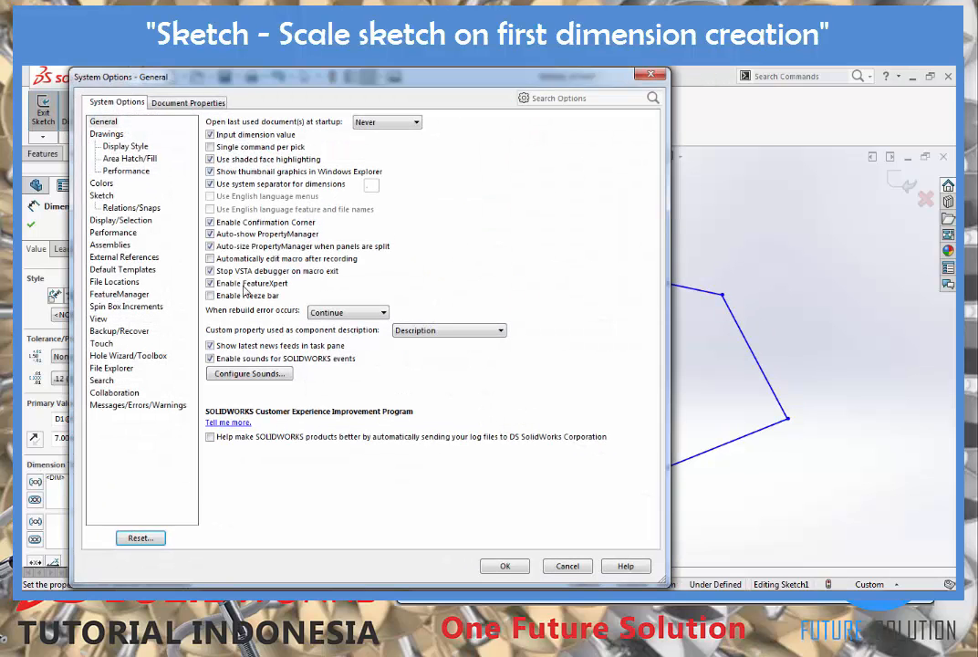
left_click(101, 195)
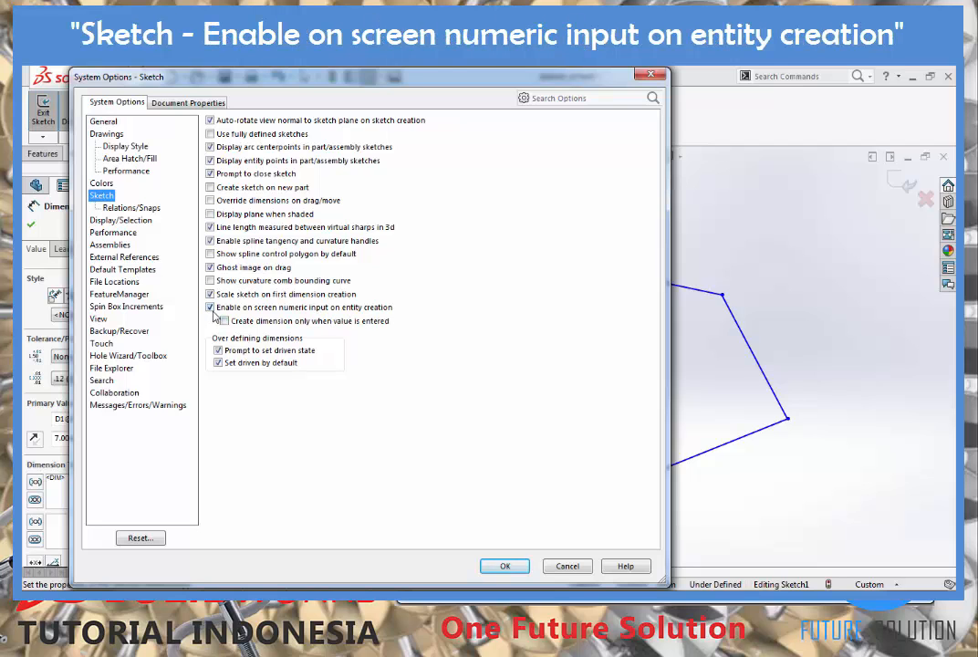
left_click(504, 566)
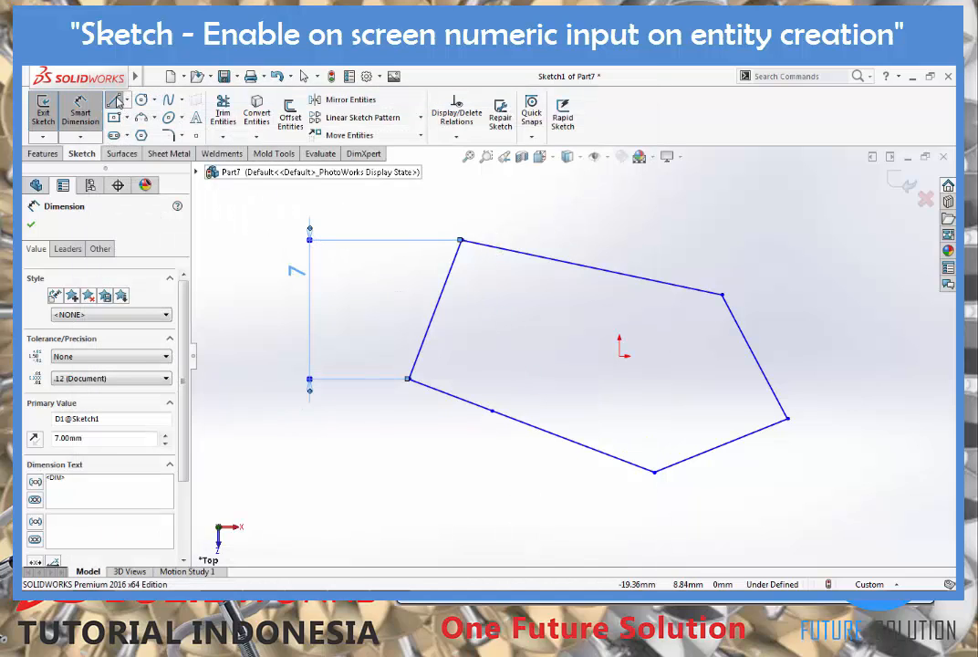
Sketch a horizontal line about 12 mm long above the closed outline
left_click(113, 100)
left_click(524, 220)
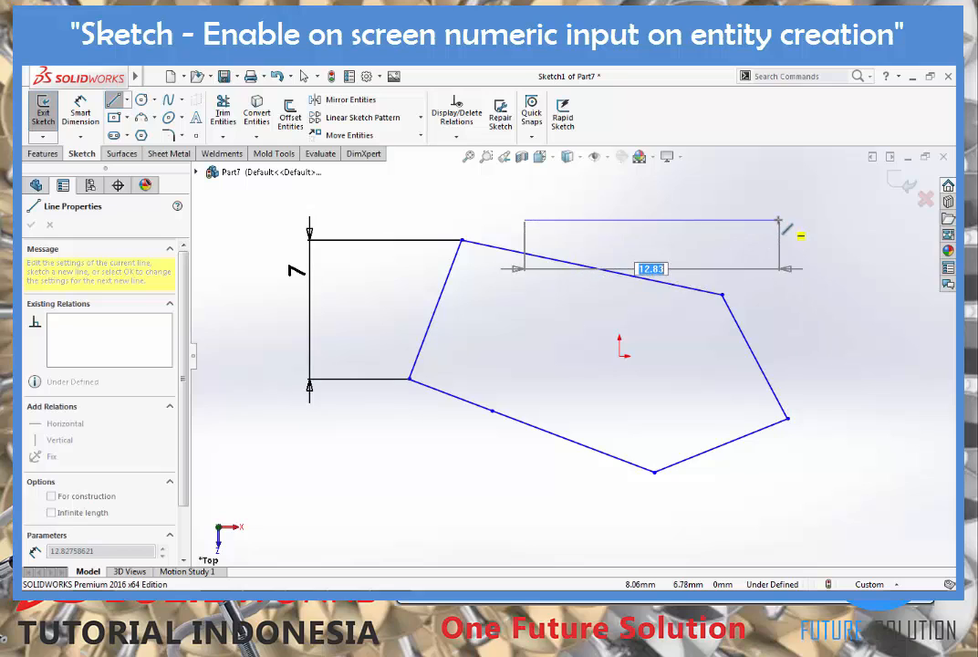
left_click(769, 221)
key("Escape")
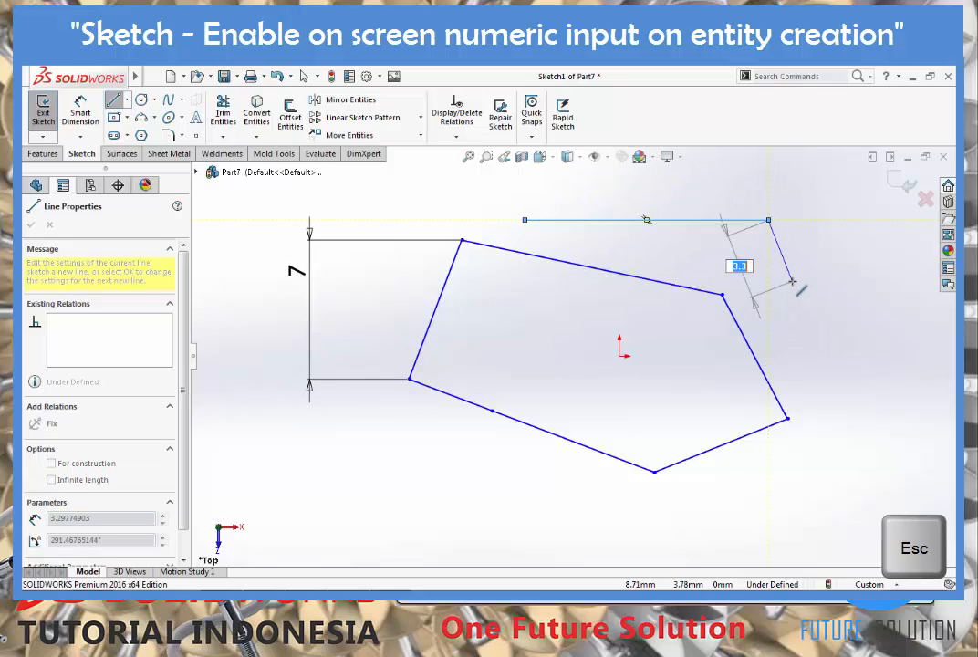
Turn off Enable on screen numeric input on entity creation in the Sketch system options
left_click(366, 79)
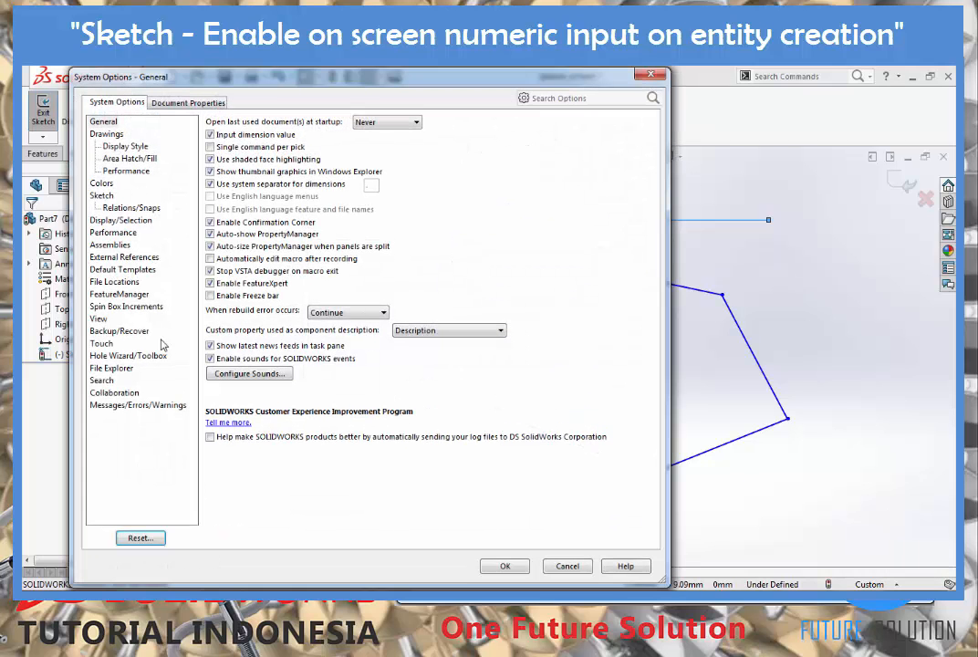
left_click(102, 184)
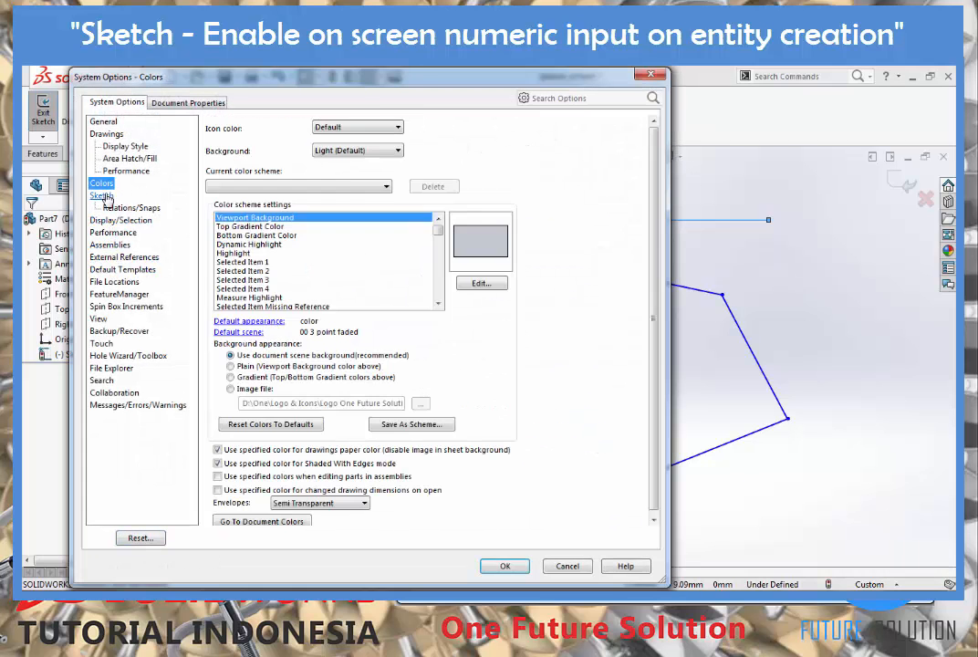
left_click(102, 195)
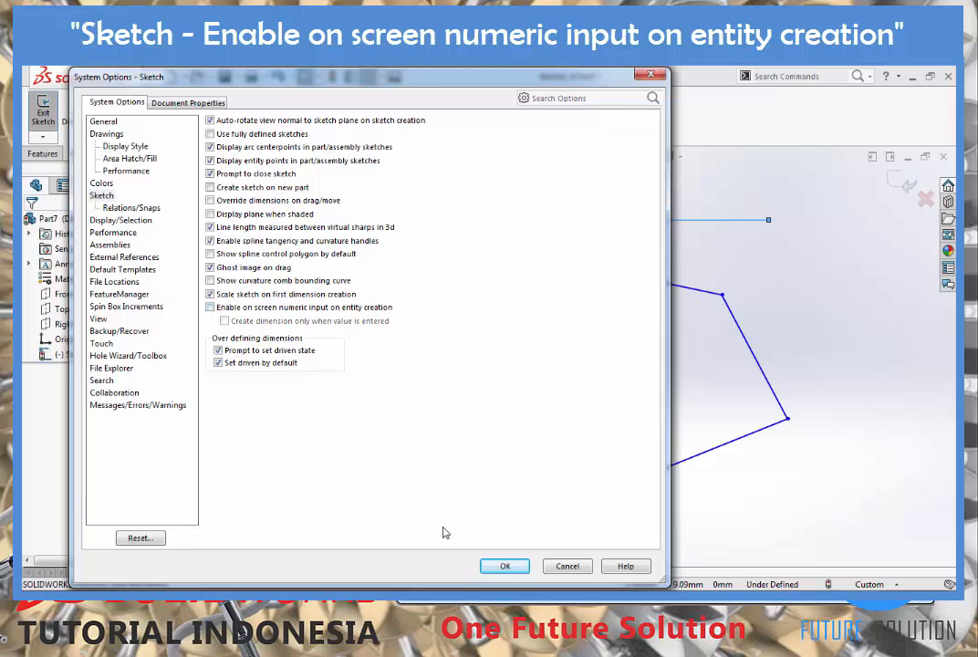
left_click(504, 566)
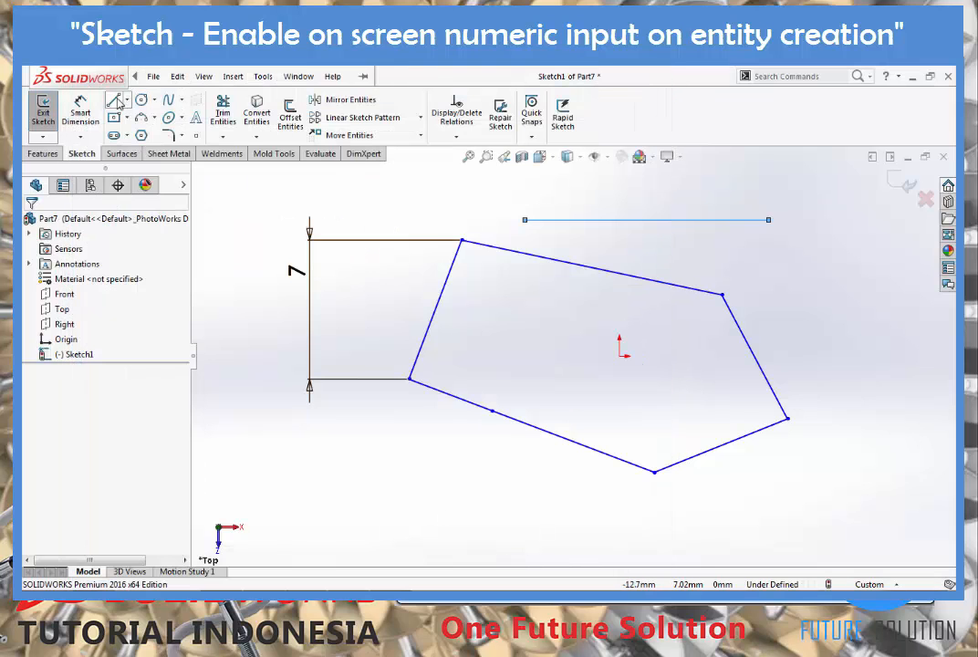
Try to sketch a slanted line below the horizontal line with on-screen numeric input turned off
left_click(114, 102)
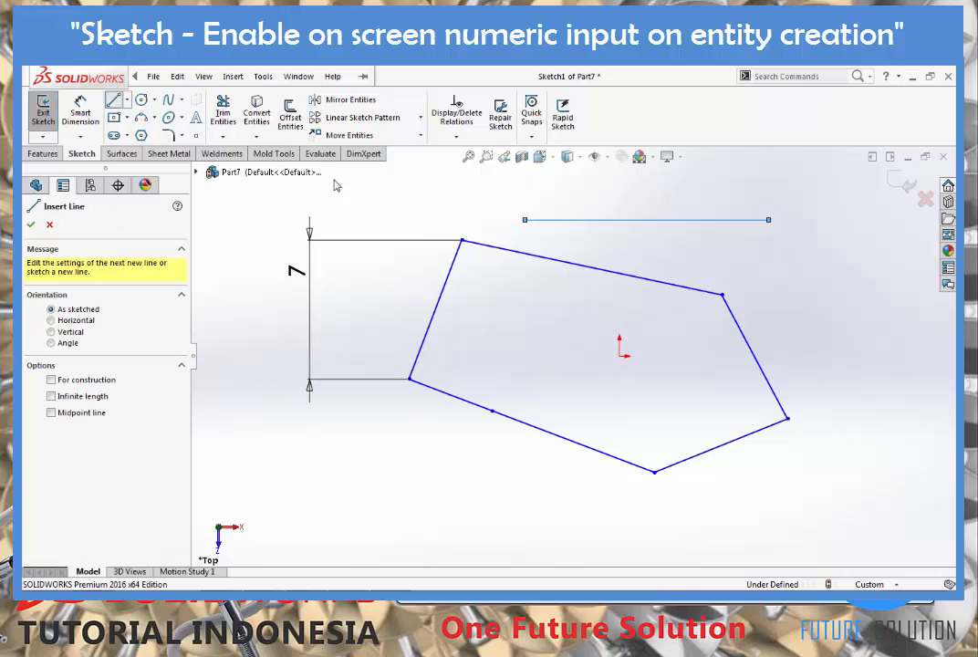
left_click(639, 248)
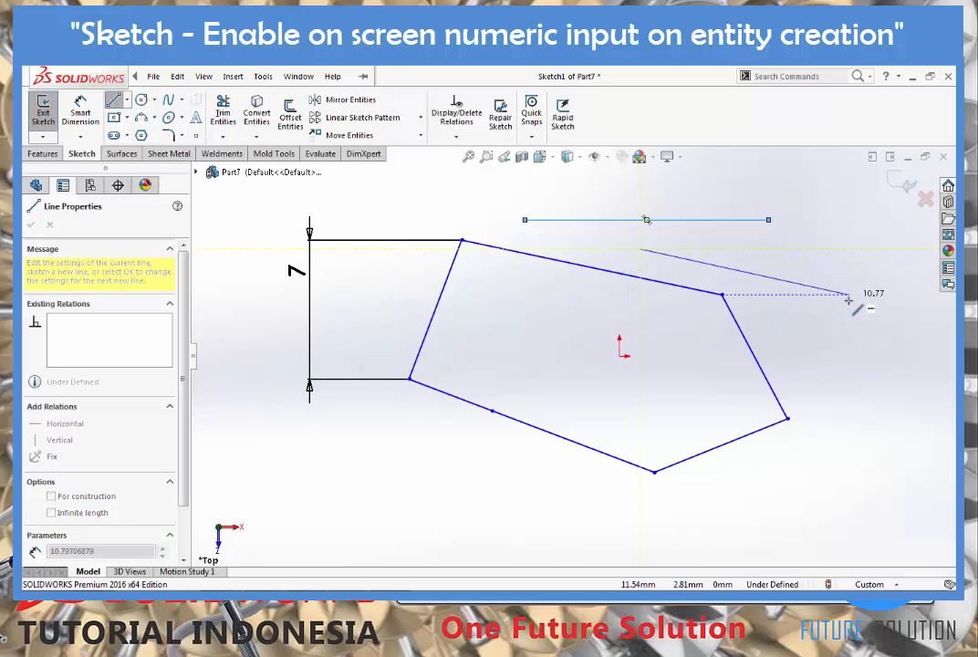
key("Escape")
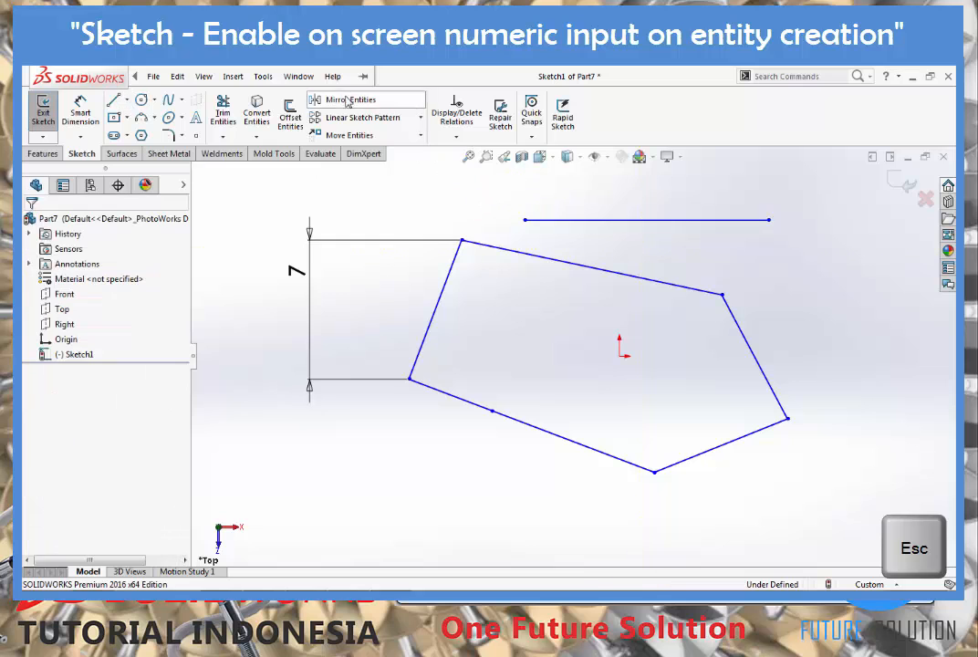
Re-enable on-screen numeric input on entity creation and turn on Create dimension only when value is entered
left_click(366, 76)
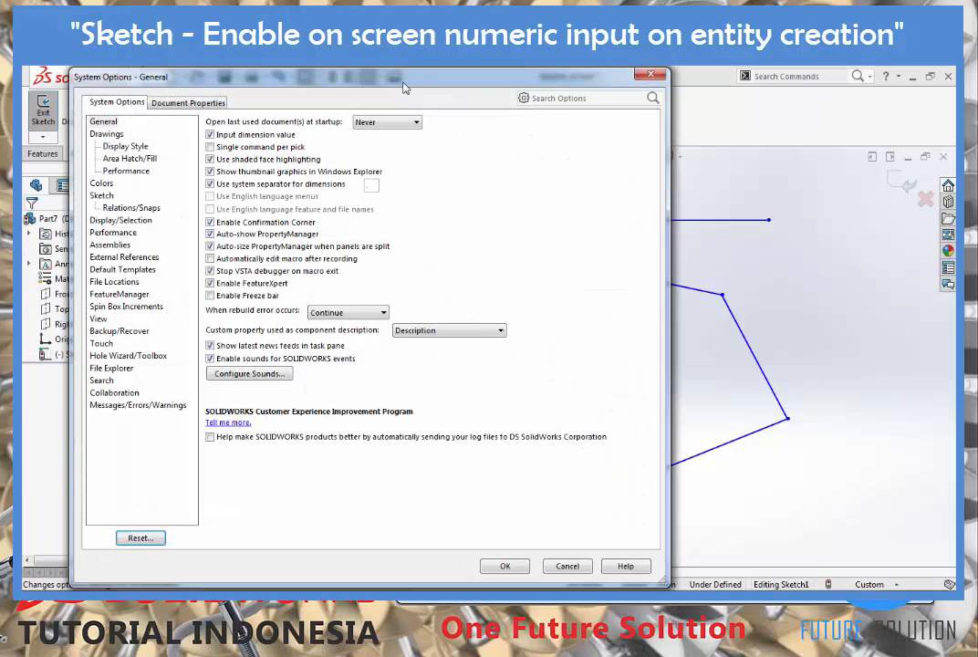
left_click(104, 195)
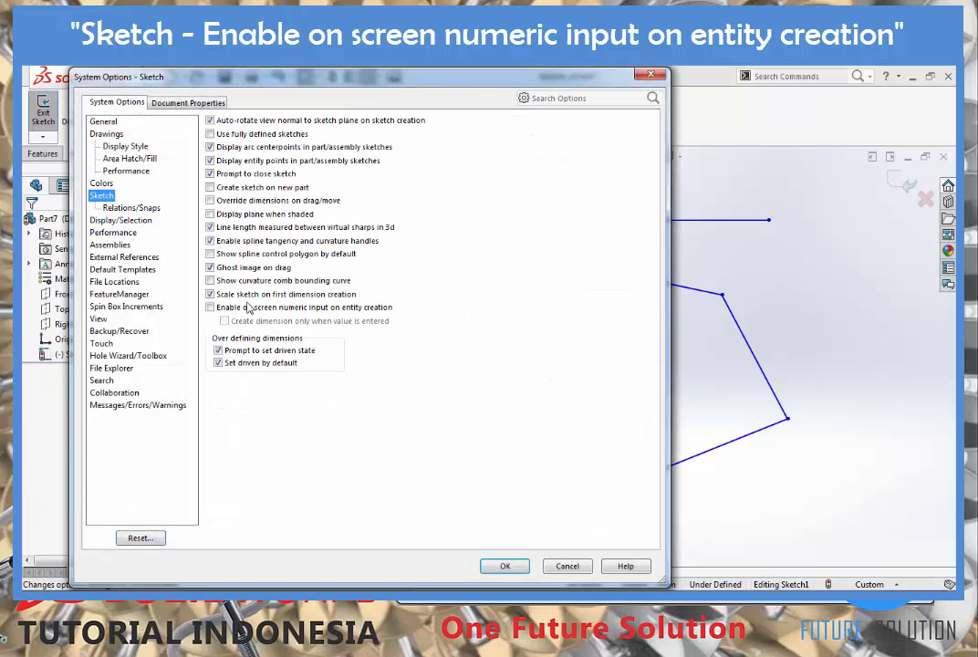
left_click(209, 309)
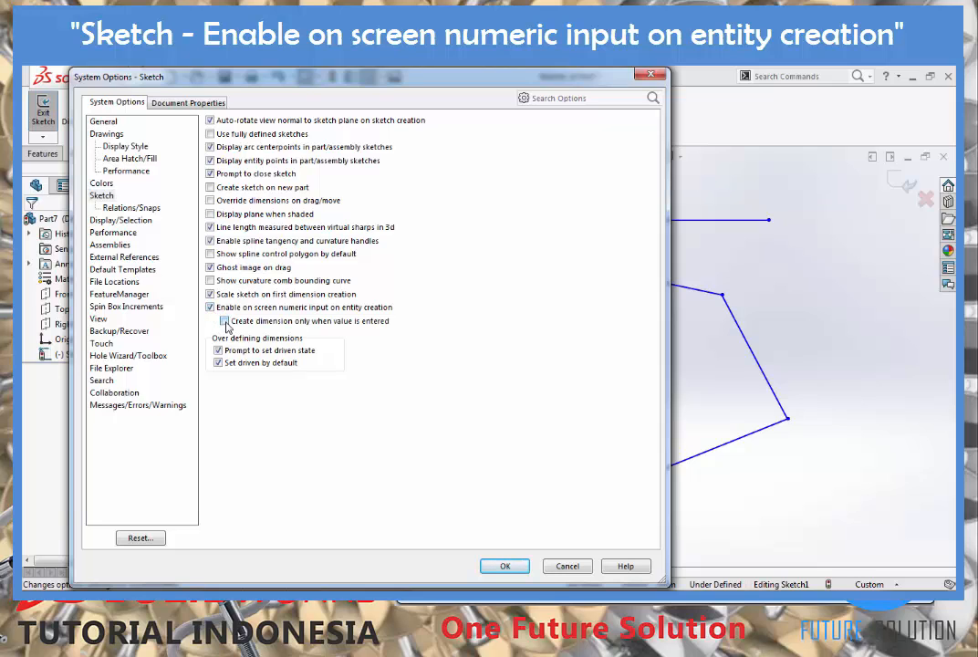
left_click(507, 566)
Sketch a slightly slanted line about 12.5 mm long above the outline's right side, continued downward by a line with an entered length of 8 mm
left_click(113, 100)
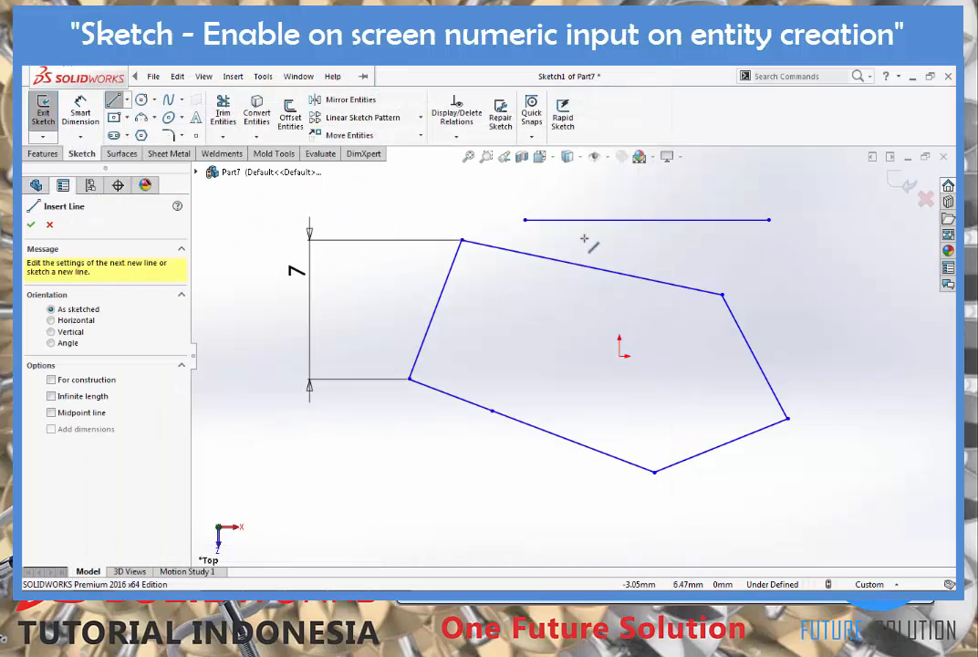
left_click(618, 304)
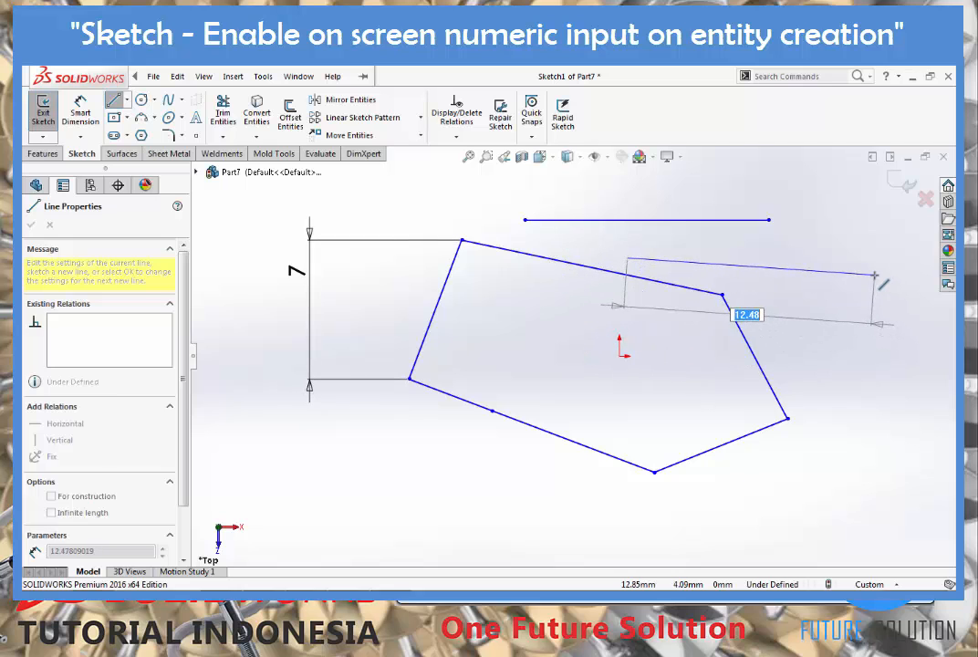
left_click(873, 274)
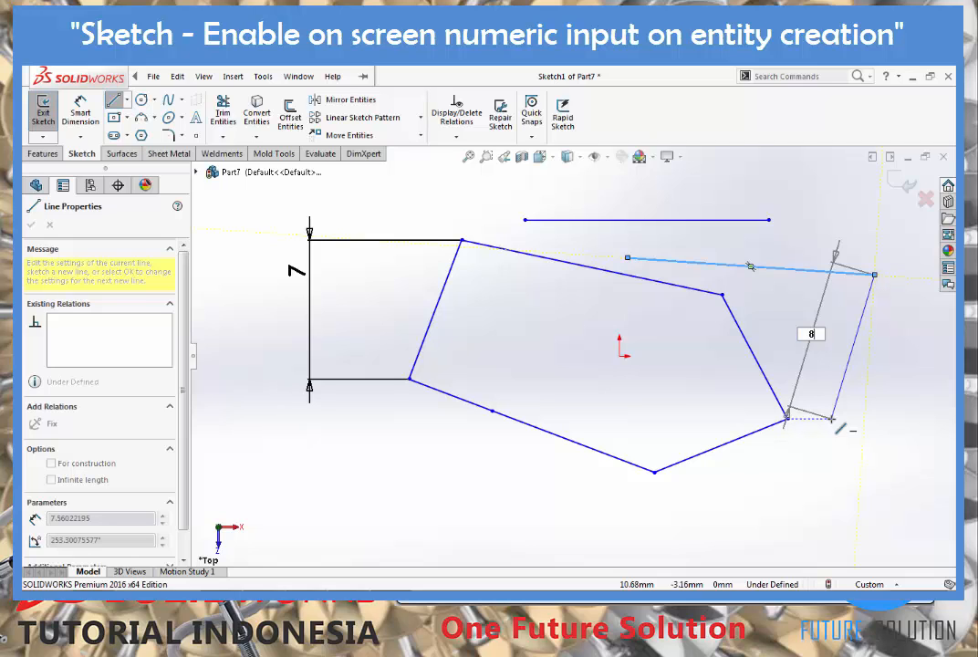
key("Return")
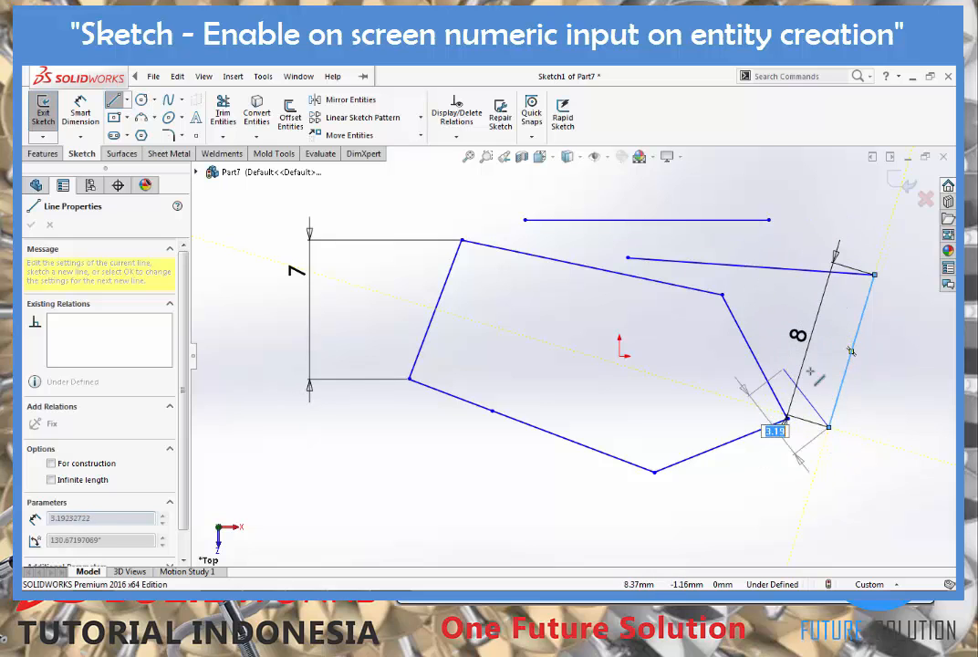
key("Escape")
Turn off on-screen numeric input on entity creation and check the default bulk selection method in the Display/Selection options
left_click(366, 78)
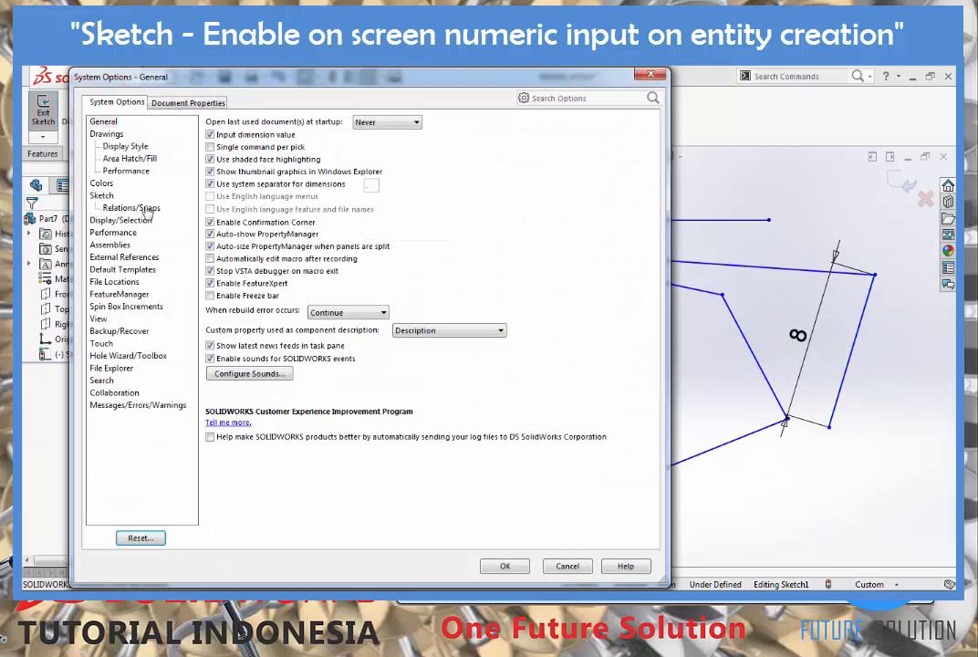
left_click(98, 195)
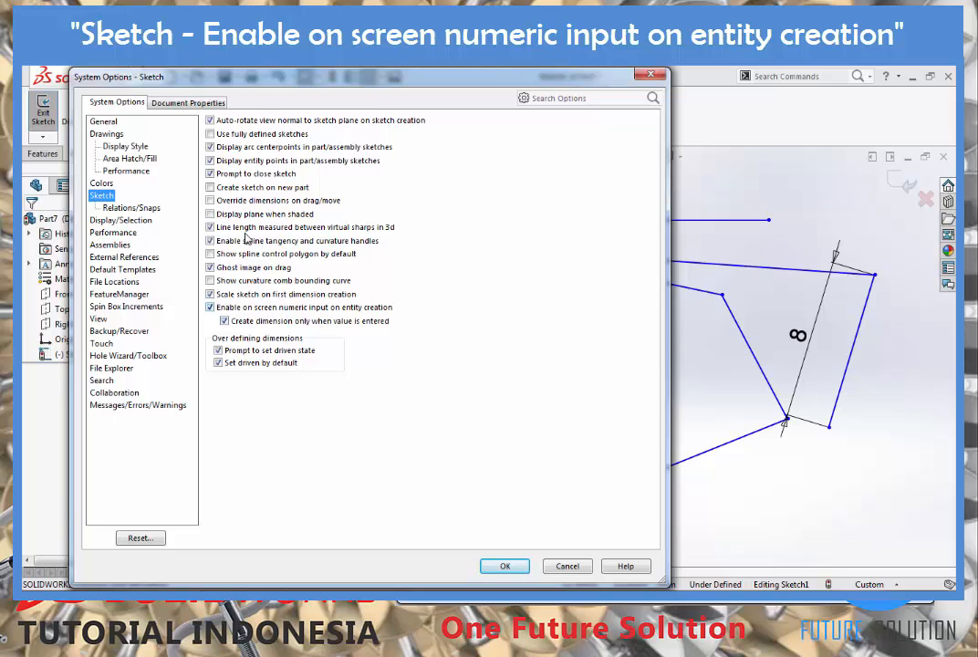
left_click(210, 307)
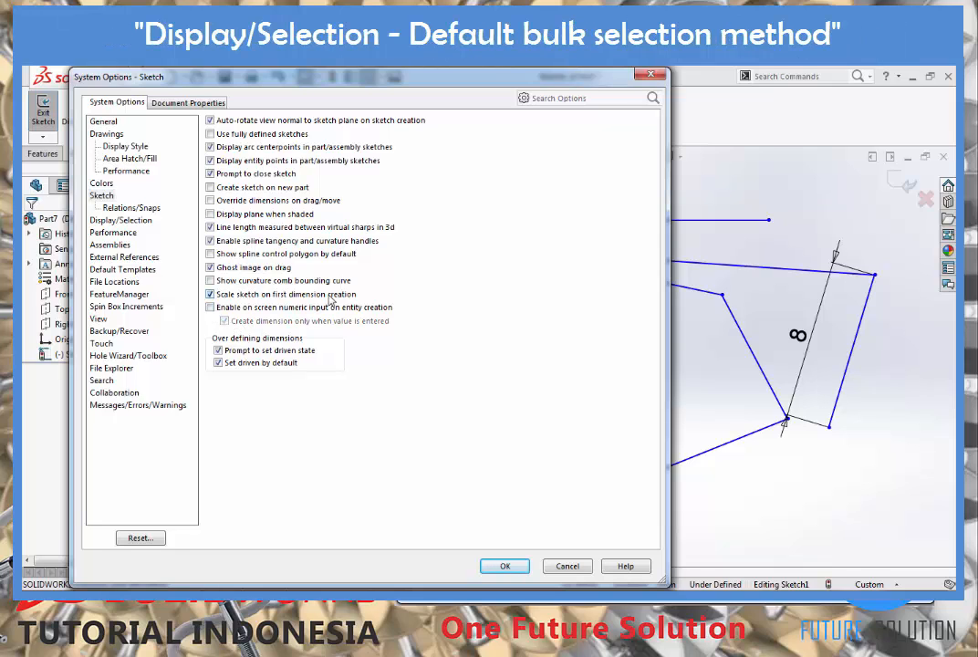
left_click(121, 221)
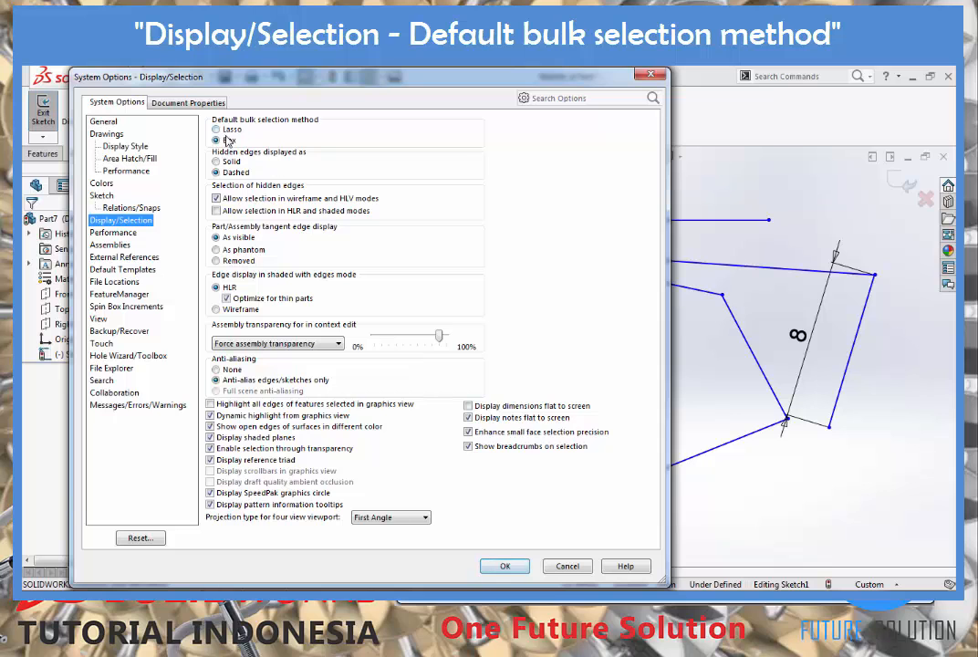
left_click(504, 565)
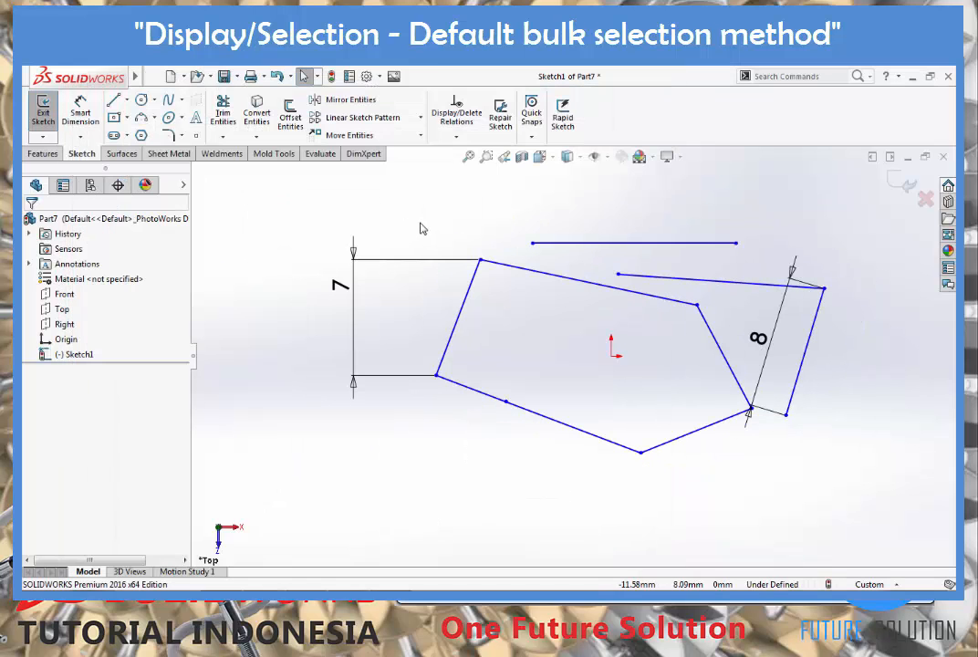
Try a box selection in the empty area above the outline, and switch to Lasso Selection to draw a lasso there
mouse_move(388, 206)
left_mouse_down()
mouse_move(520, 309)
mouse_move(511, 331)
mouse_move(419, 227)
mouse_move(429, 215)
left_mouse_up()
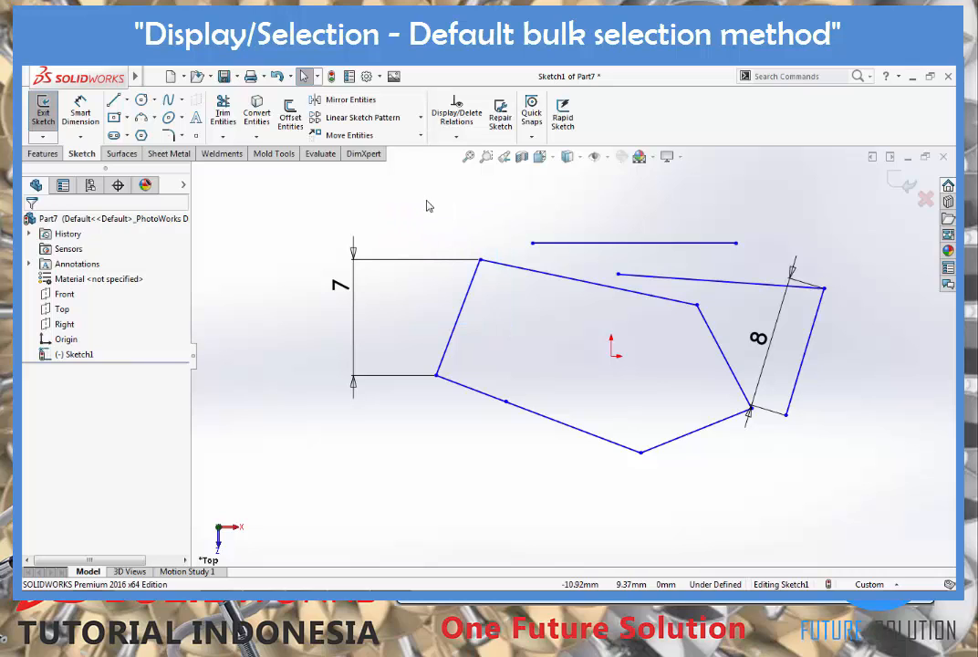
right_click(422, 205)
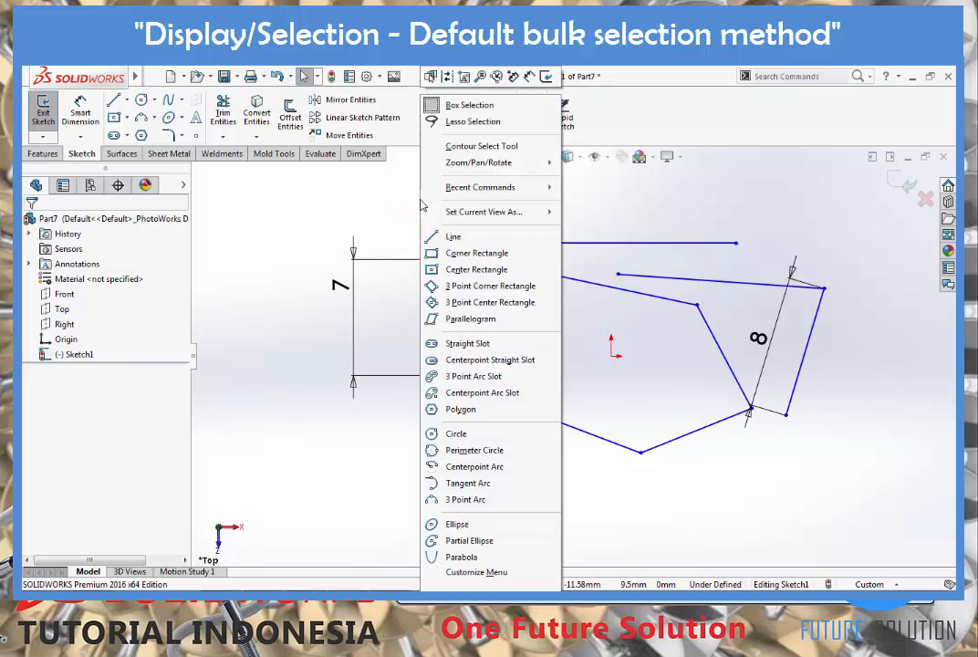
left_click(462, 126)
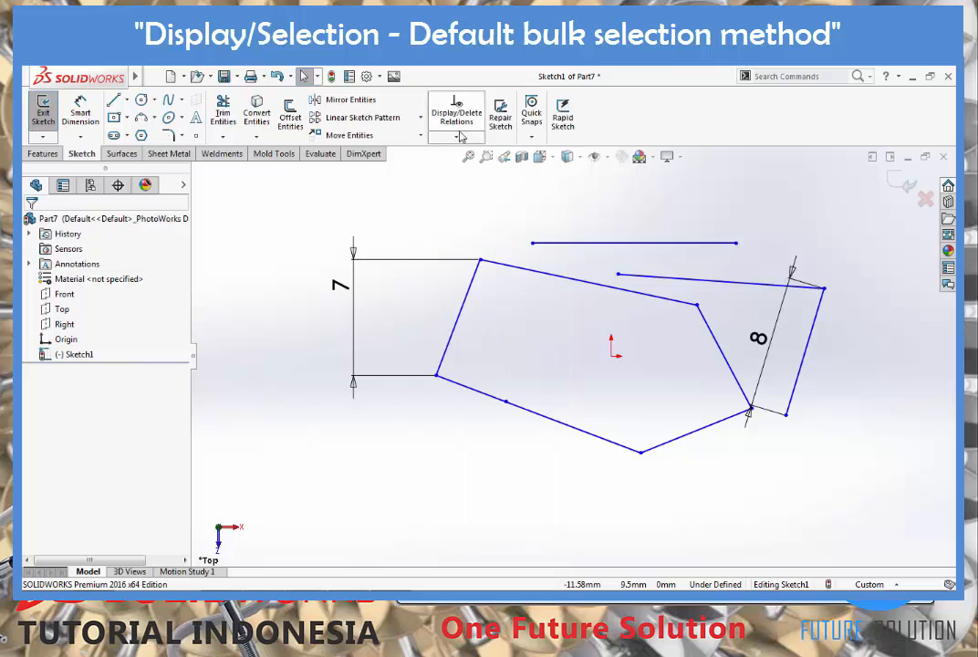
mouse_move(387, 209)
left_mouse_down()
mouse_move(432, 246)
mouse_move(499, 209)
mouse_move(540, 228)
mouse_move(511, 243)
mouse_move(461, 228)
left_mouse_up()
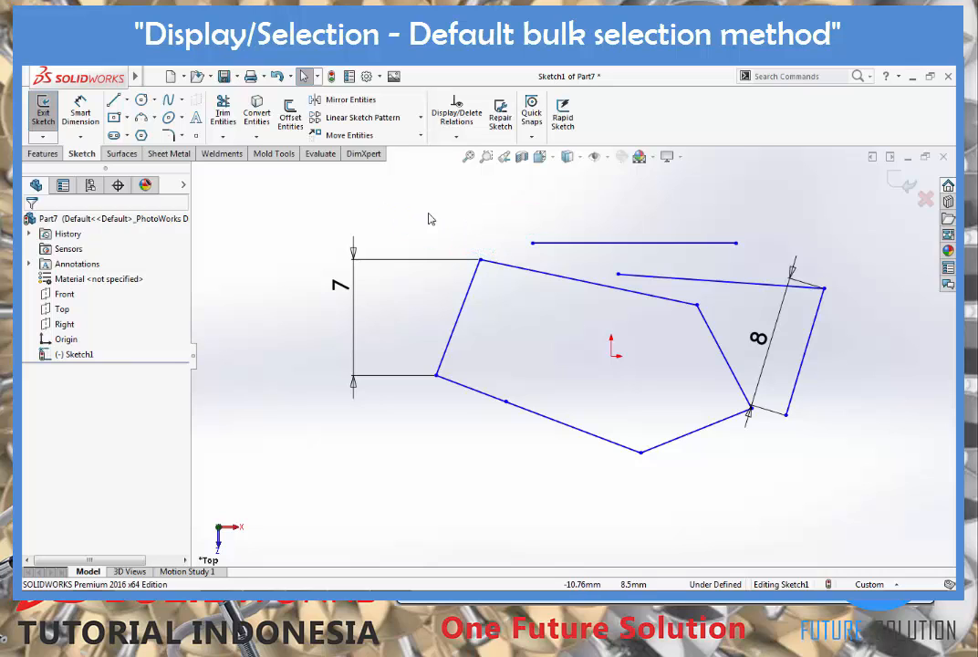
Switch back to Box Selection and draw a selection box in the empty area above the outline
right_click(419, 193)
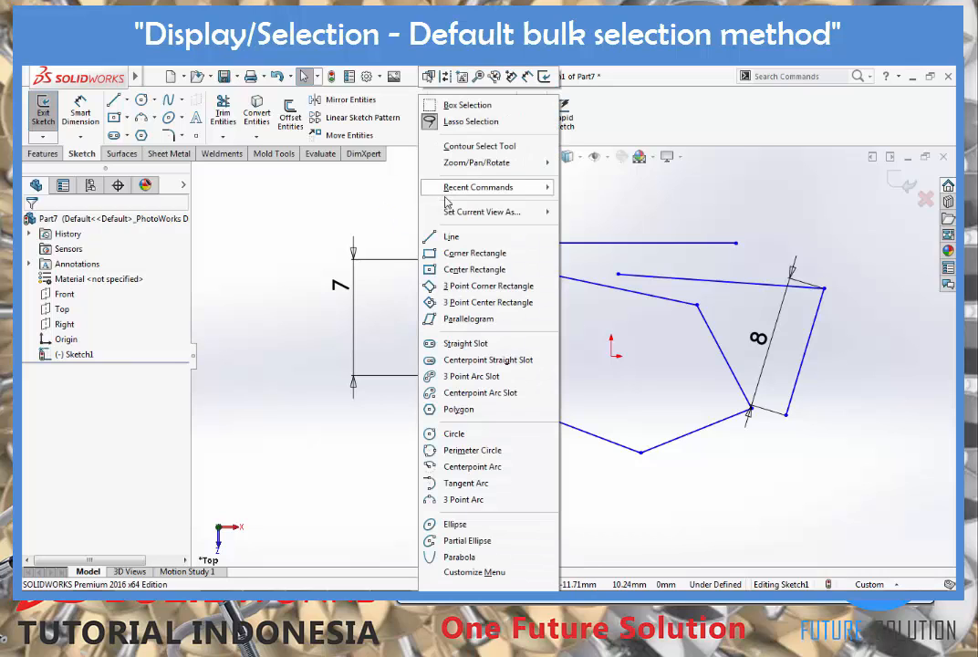
left_click(445, 106)
left_click_drag(386, 205, 458, 234)
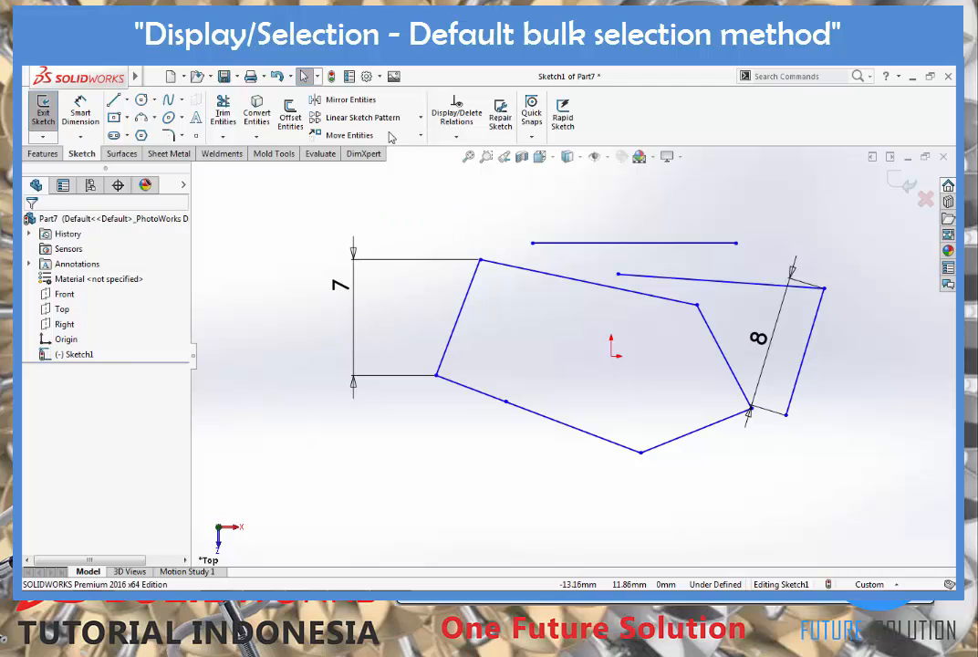
Check the Hidden edges displayed as setting in the Display/Selection system options
left_click(367, 79)
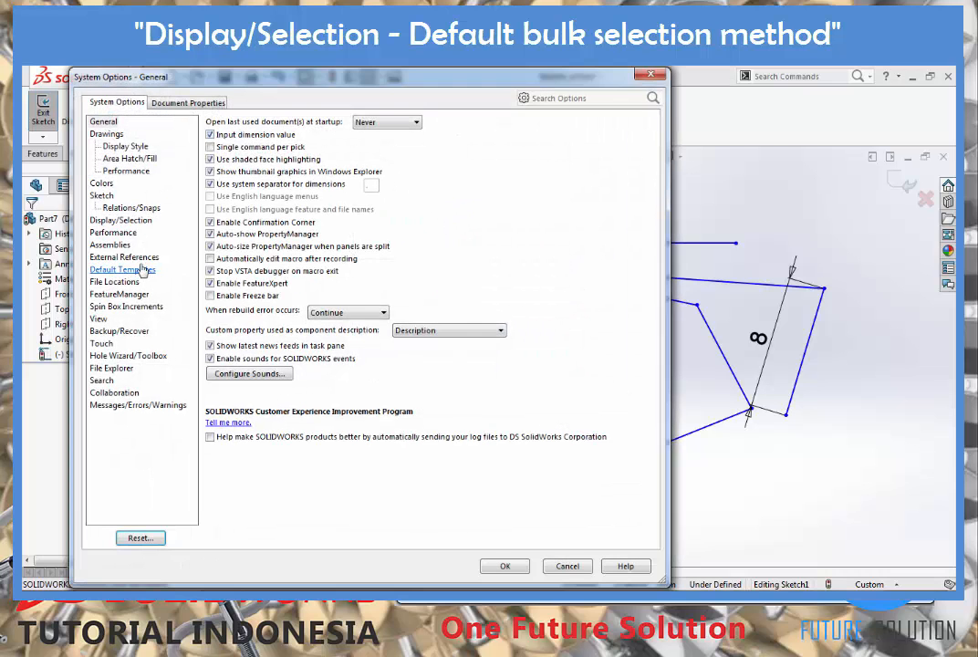
left_click(122, 221)
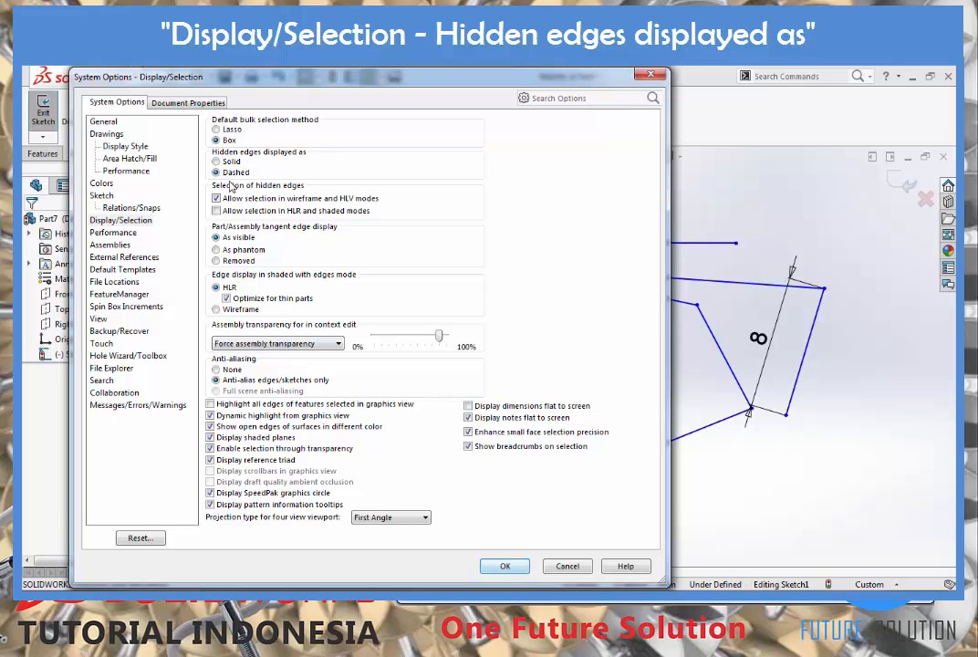
left_click(505, 567)
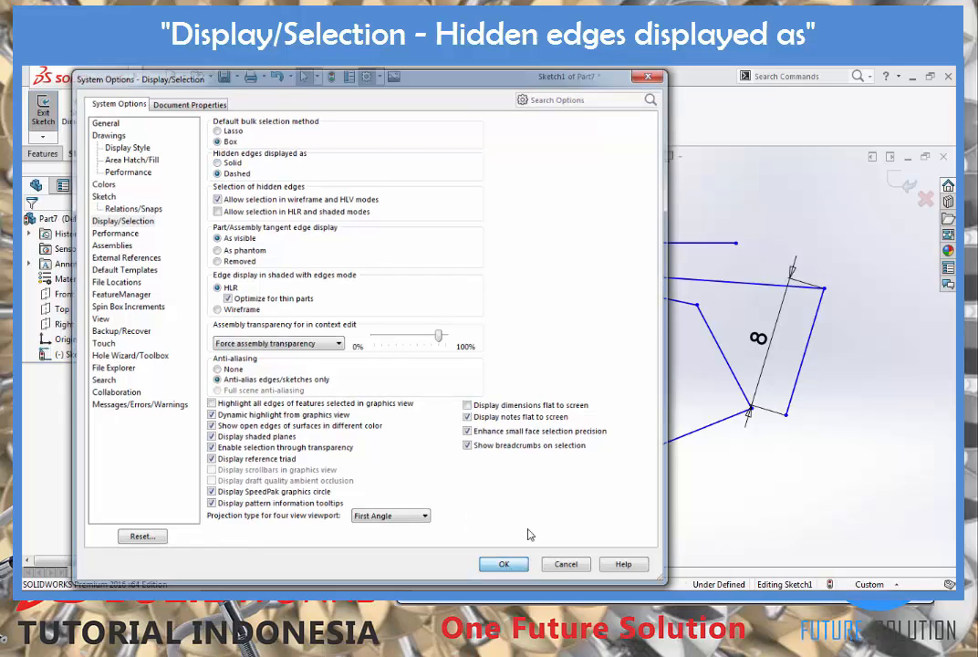
Delete all lines and dimensions from the sketch
left_click_drag(362, 235, 860, 464)
key("Delete")
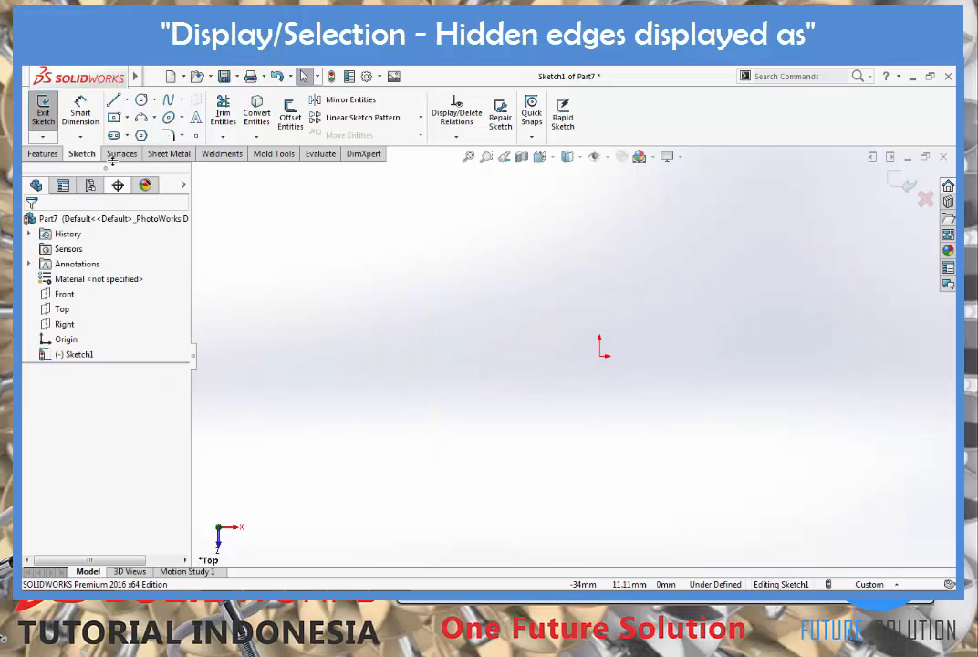
Sketch a center rectangle on the origin, about 25 mm wide and 14.5 mm high
left_click(114, 118)
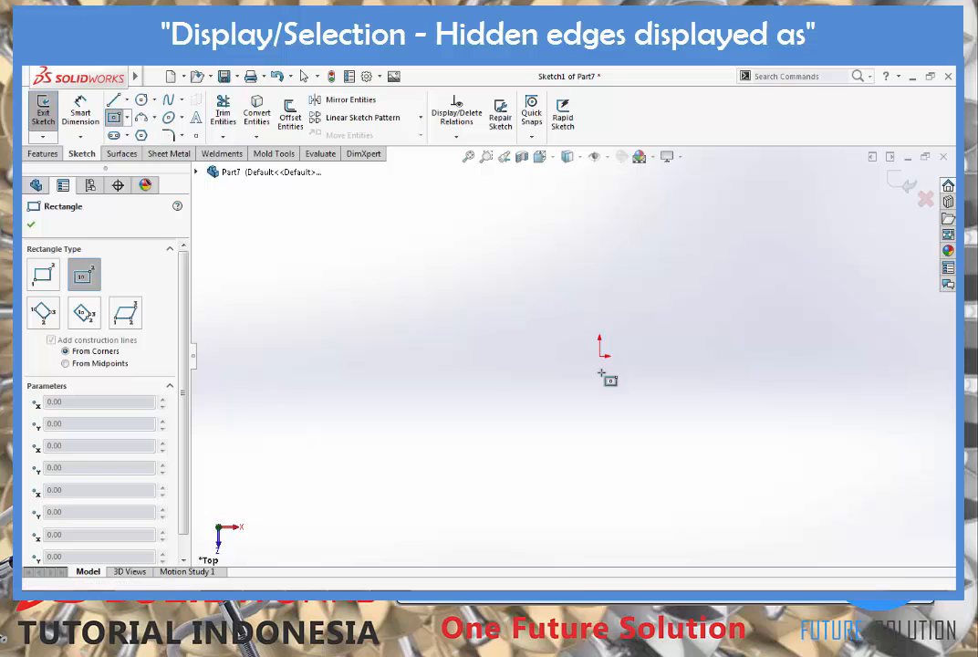
left_click(600, 355)
left_click(743, 439)
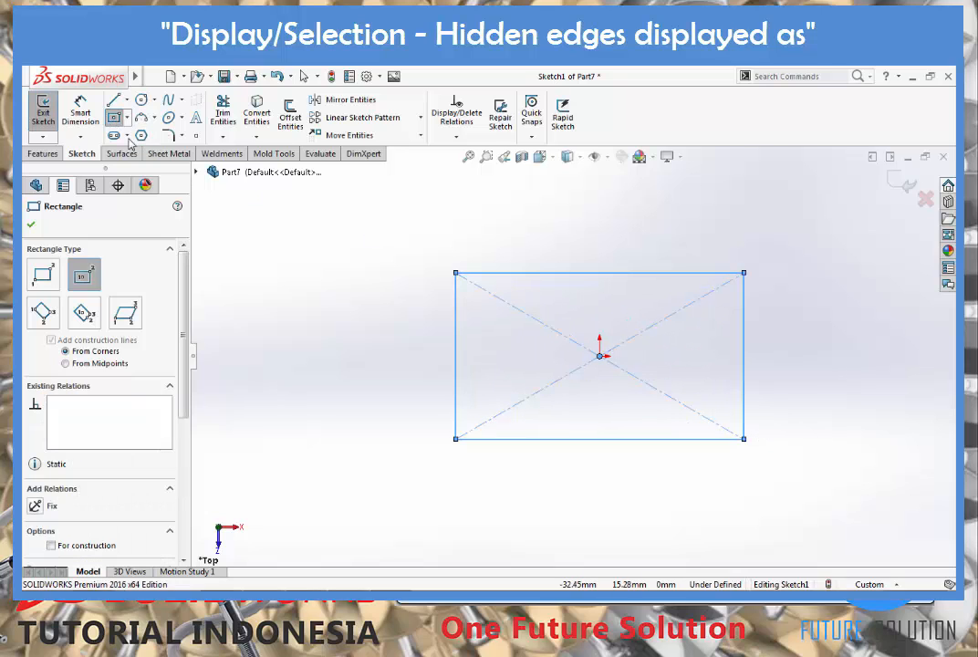
Dimension the rectangle to a width of 25 mm and a height of 10 mm
left_click(81, 111)
left_click(560, 273)
left_click(553, 230)
type("25")
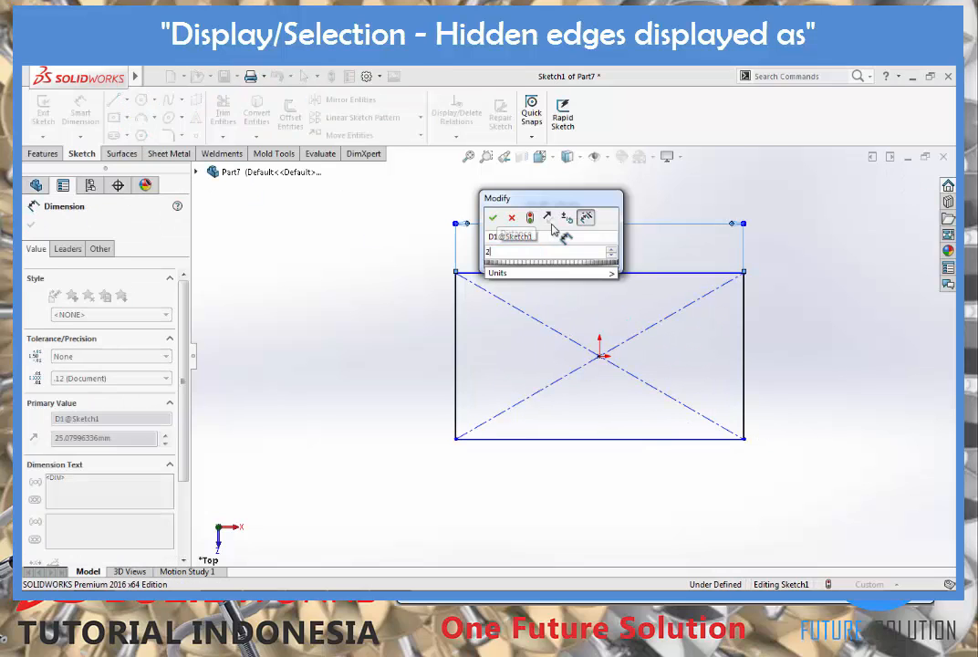
key("Return")
left_click(456, 301)
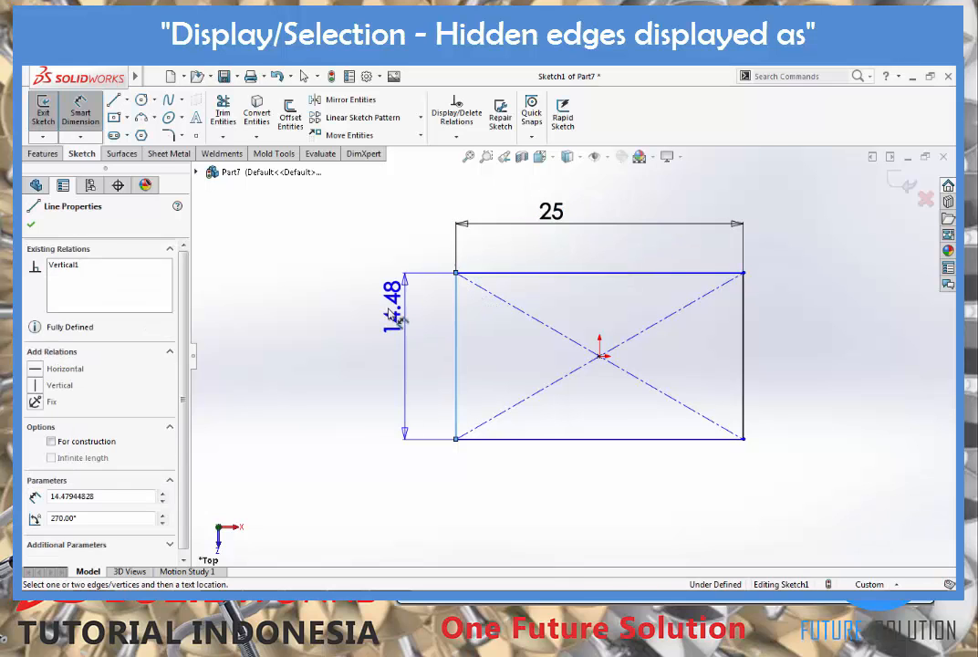
left_click(391, 315)
type("10")
key("Return")
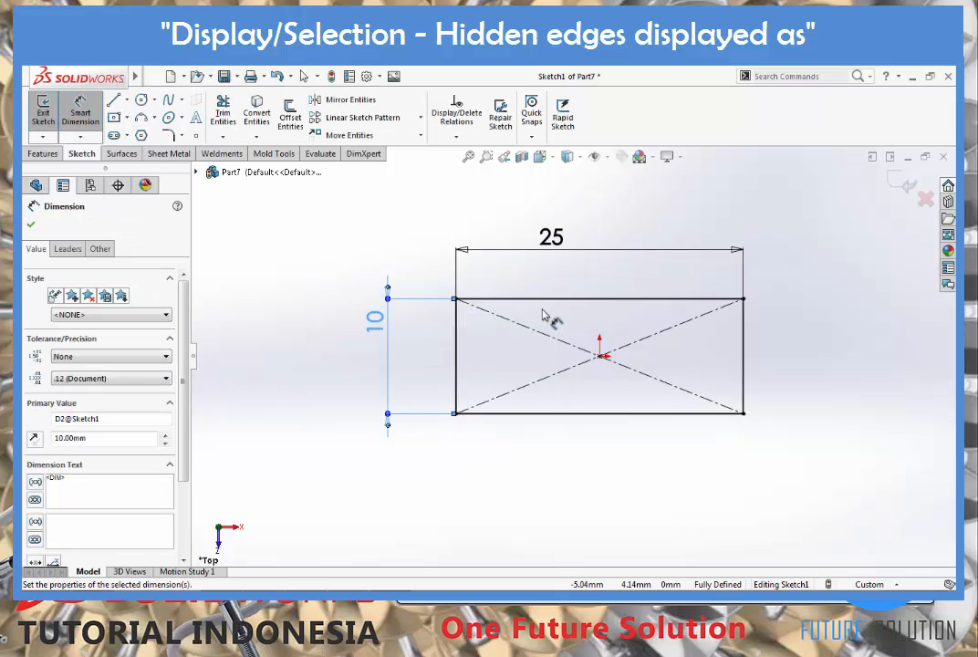
Exit the sketch and extrude the rectangle 10 mm into a solid block
left_click(904, 181)
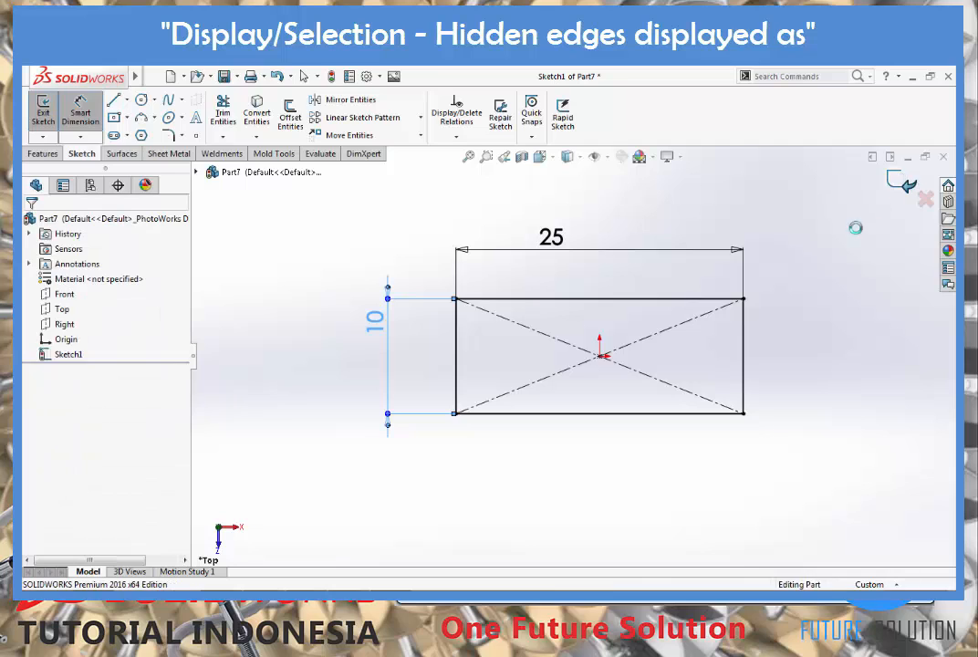
left_click(49, 110)
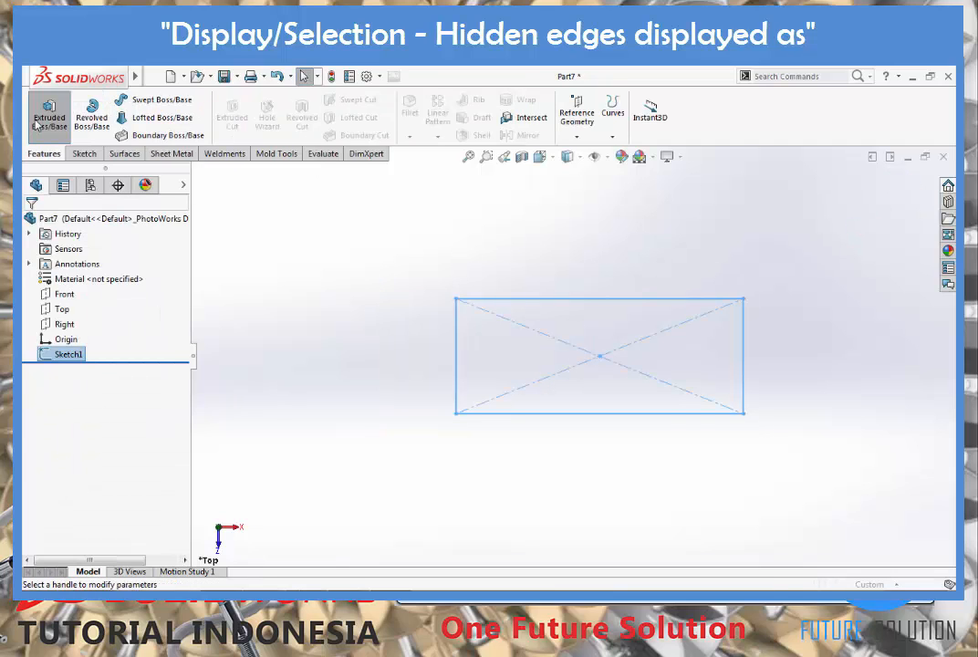
left_click(30, 224)
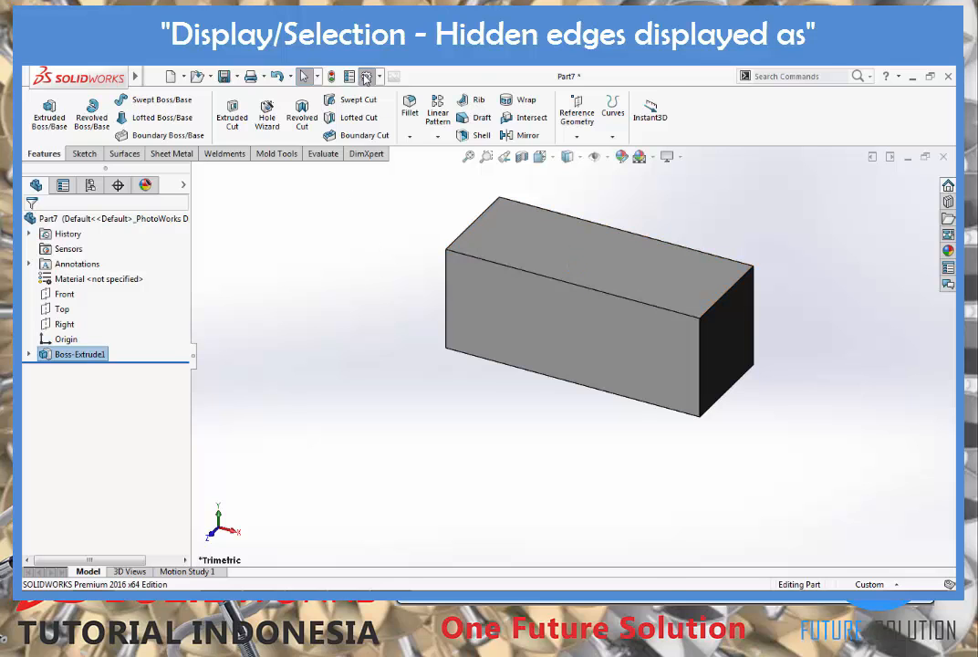
Review the Hidden edges displayed as setting in the Display/Selection system options and close the options
left_click(365, 76)
left_click(125, 220)
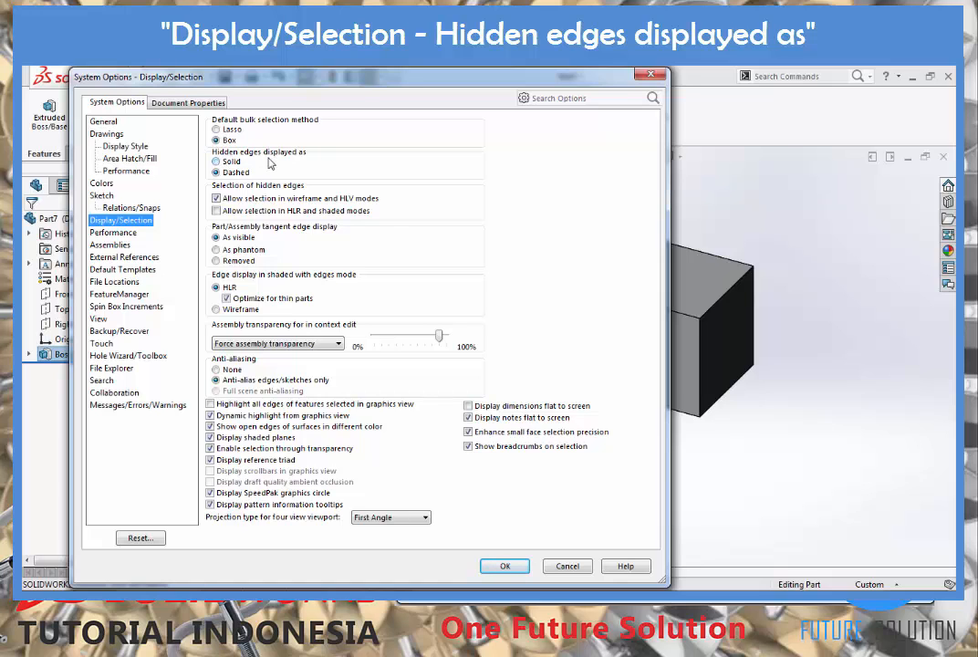
left_click(504, 566)
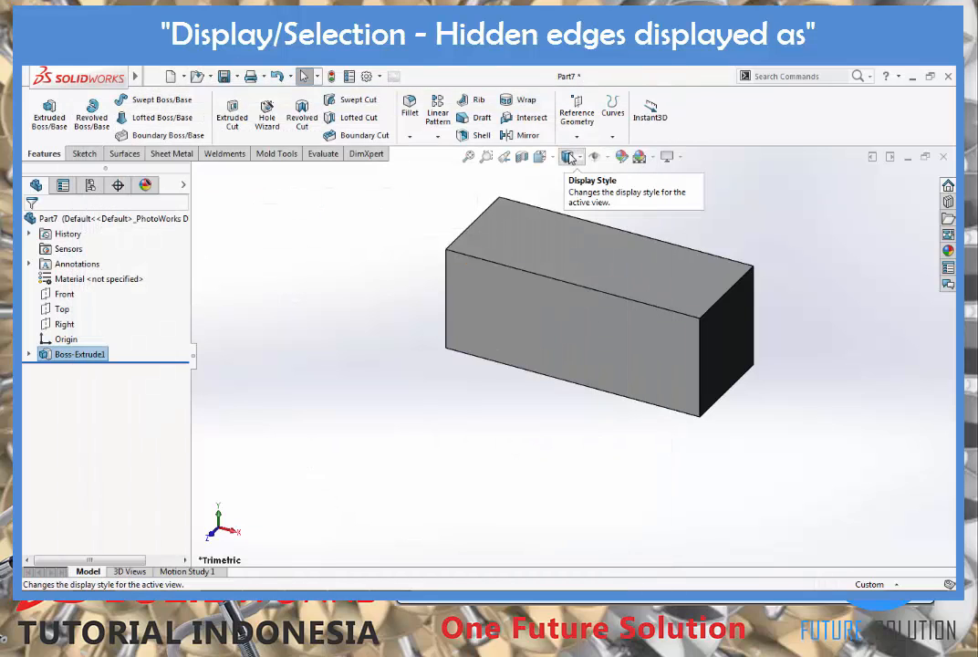
Show the block in Wireframe and change its display style to Hidden Lines Visible
left_click(568, 156)
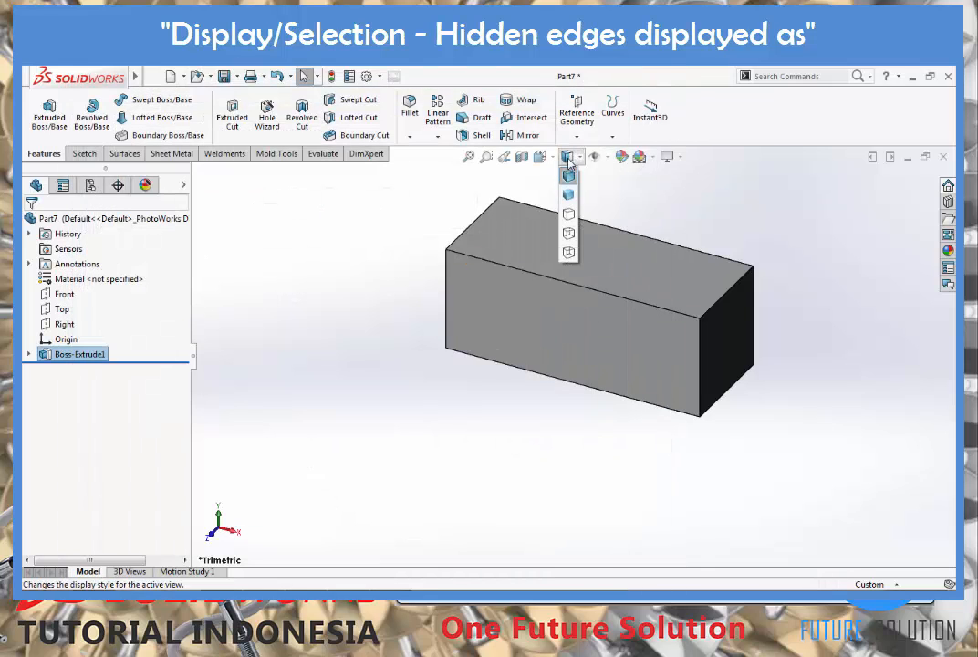
left_click(568, 253)
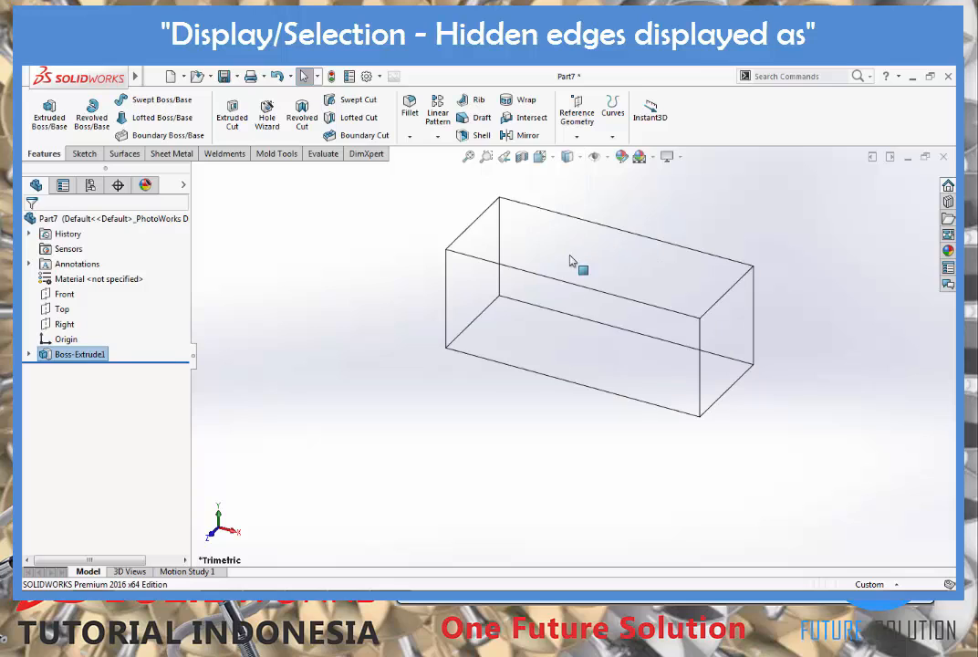
left_click(578, 159)
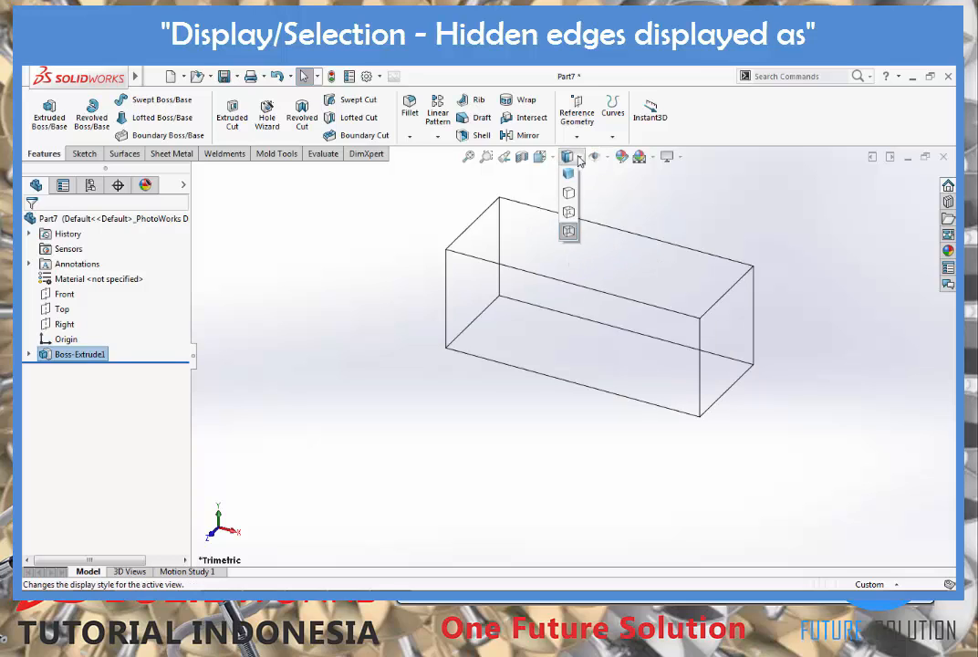
left_click(569, 234)
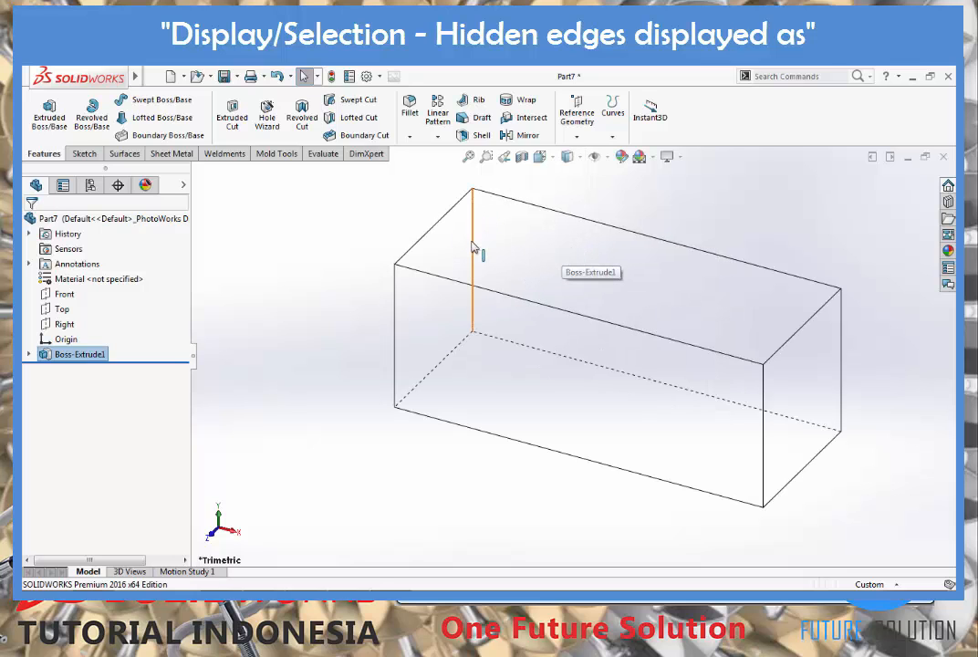
Set Hidden edges displayed as to Solid in the Display/Selection system options and apply it
left_click(366, 77)
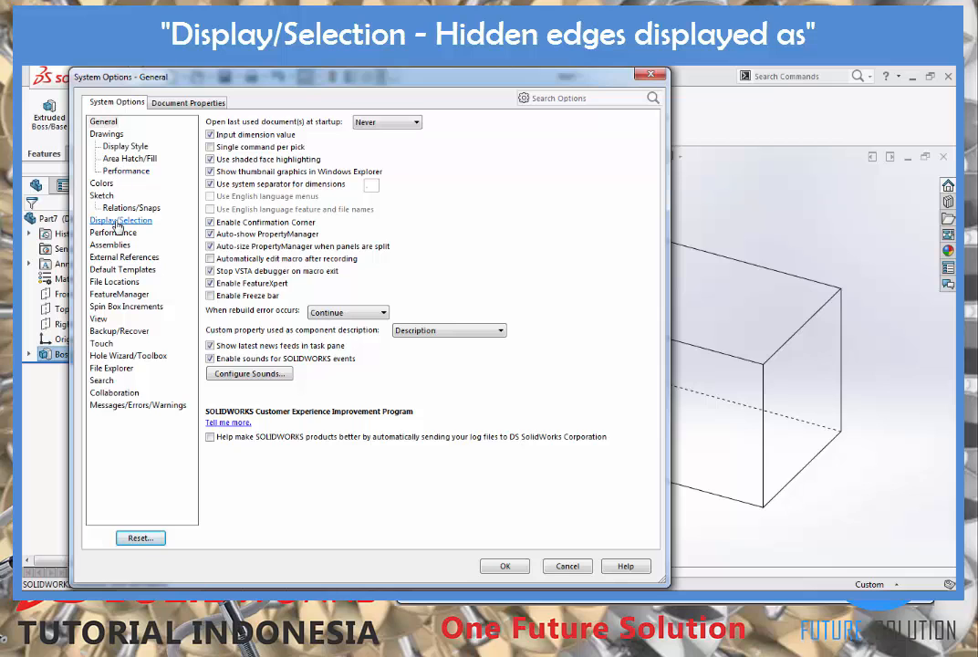
left_click(117, 222)
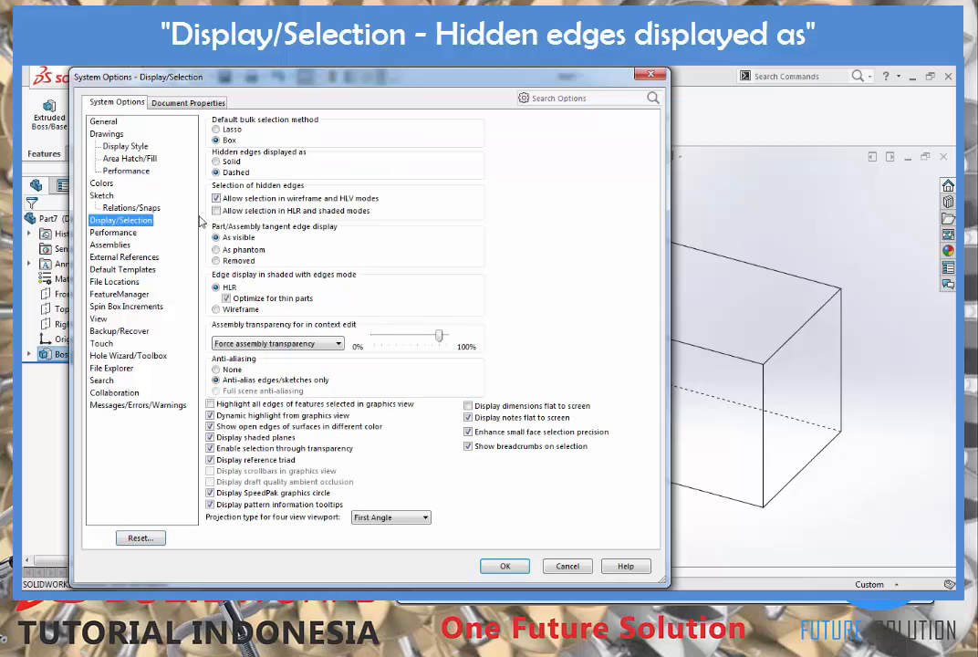
left_click(225, 162)
left_click(489, 565)
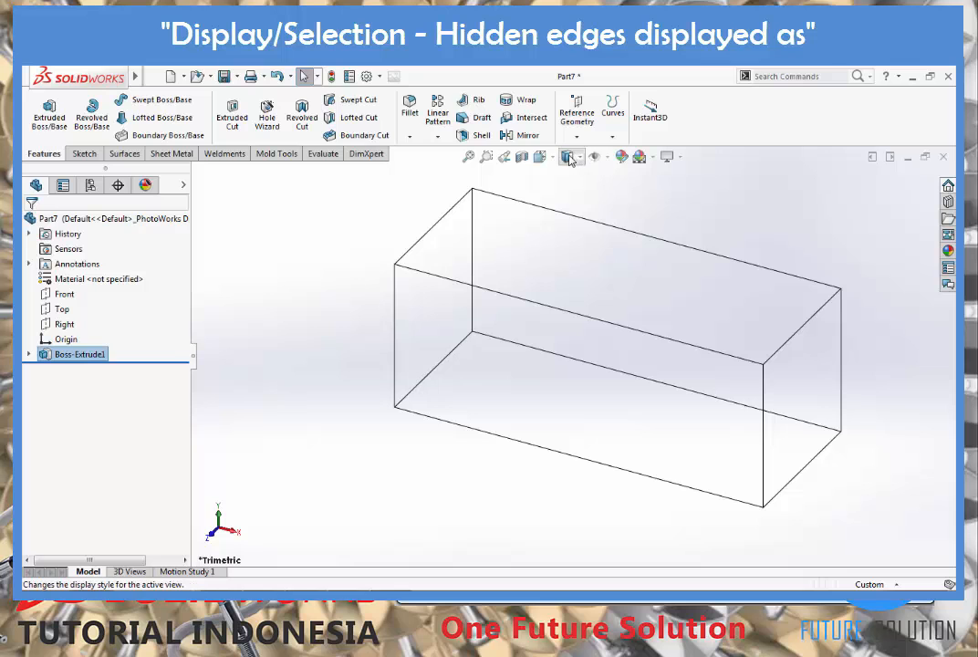
Set Hidden edges displayed as back to Dashed in the Display/Selection system options and apply it
left_click(366, 76)
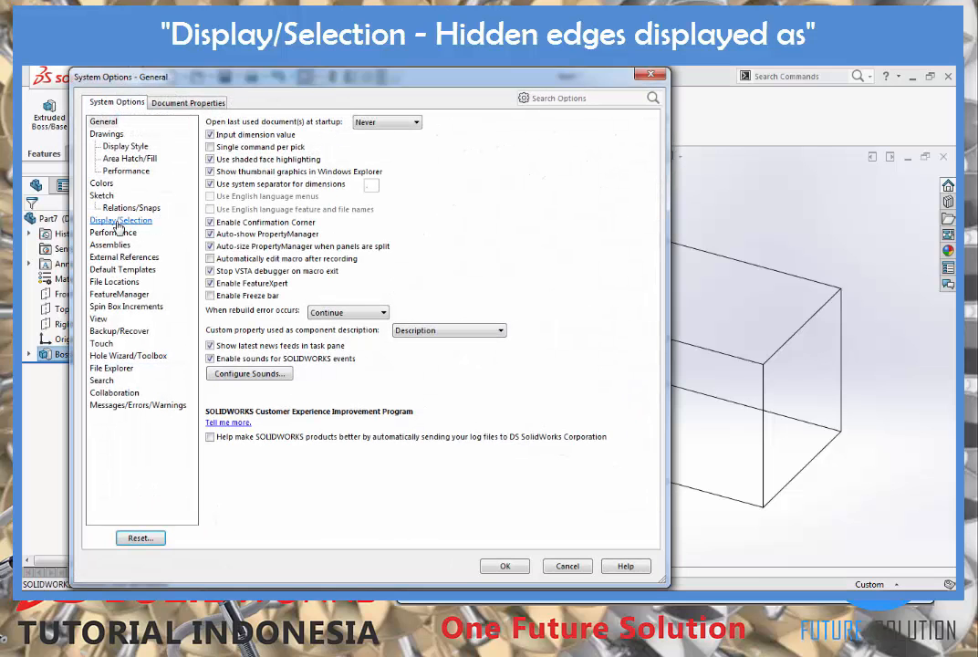
left_click(119, 221)
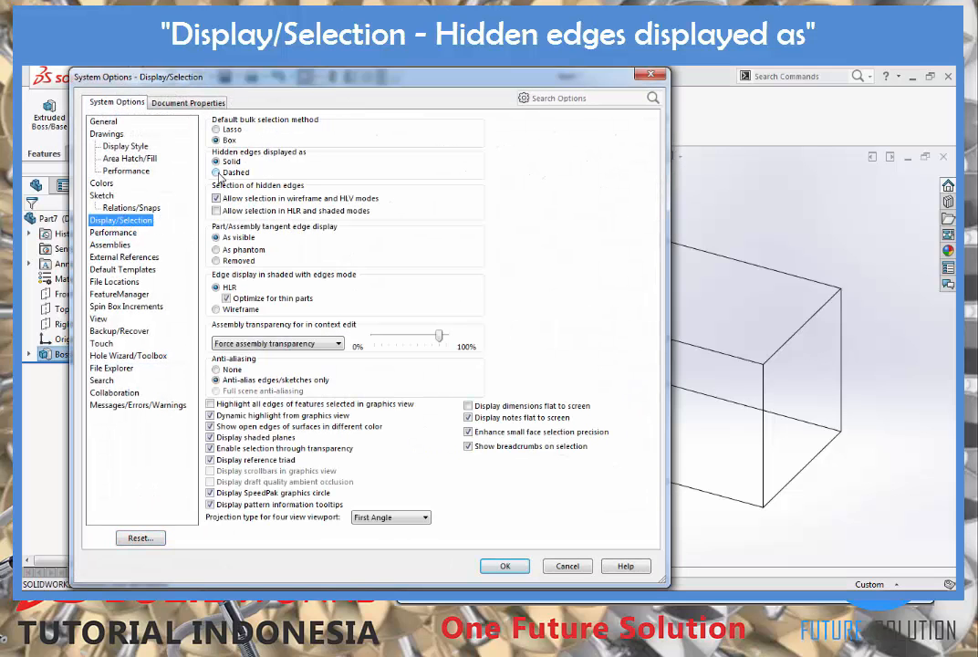
left_click(218, 173)
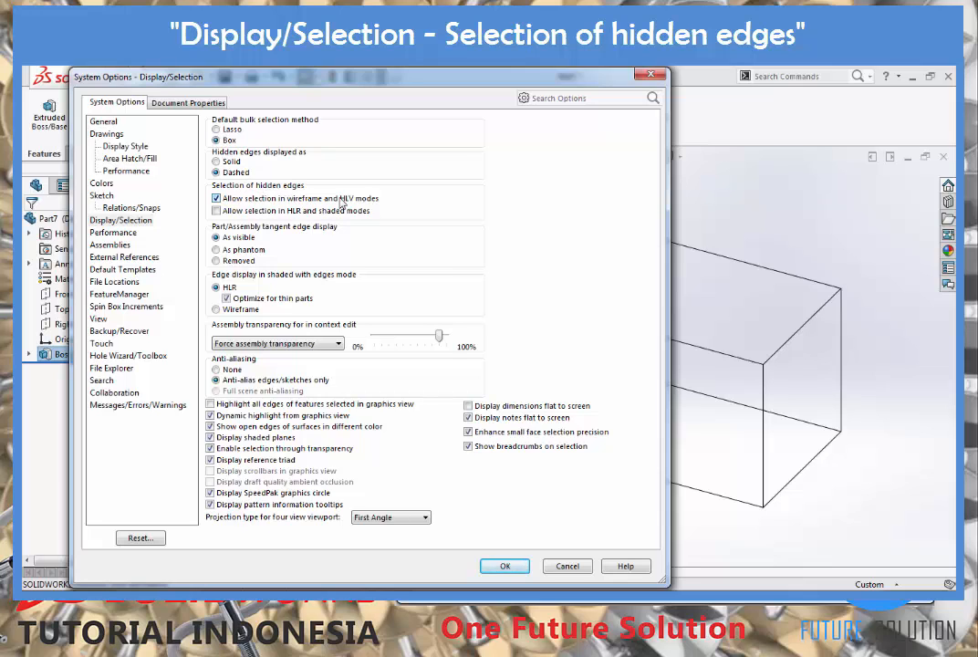
left_click(503, 567)
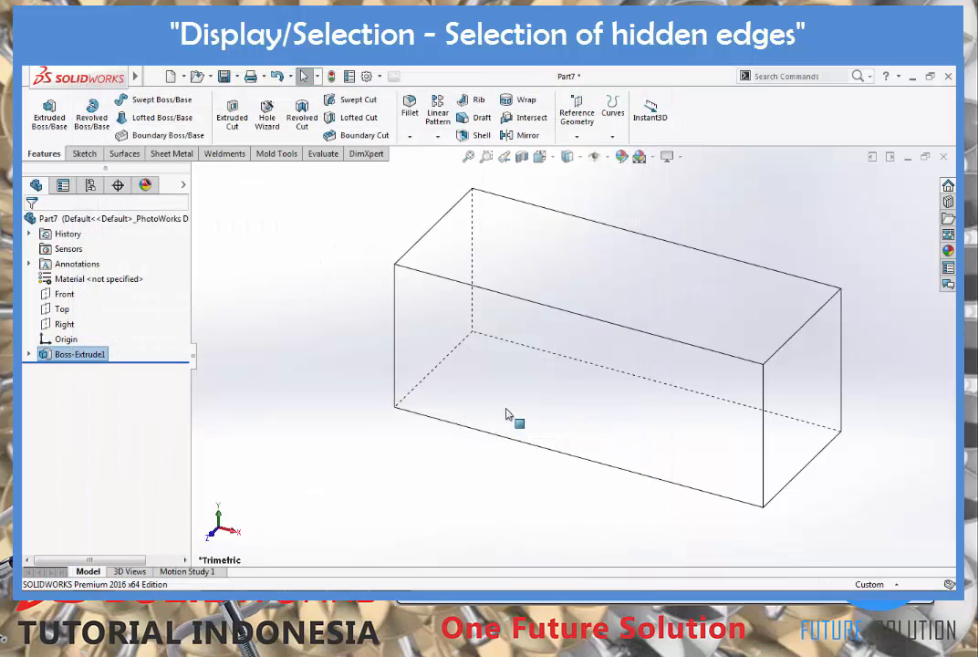
Show the block in Wireframe and change its display style back to Shaded With Edges
left_click(566, 157)
left_click(568, 254)
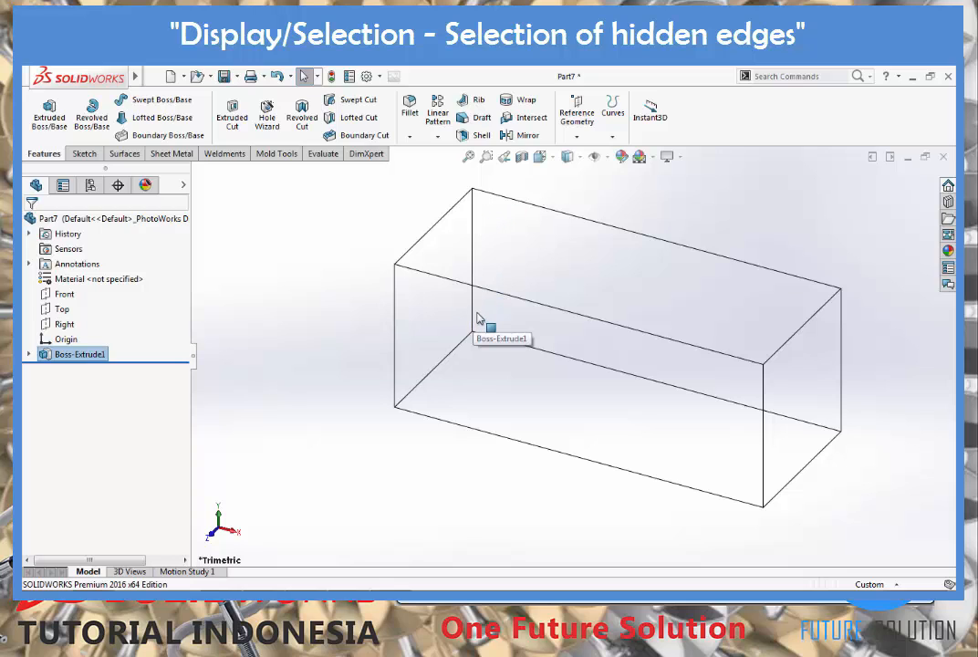
scroll(471, 269, "up", 3)
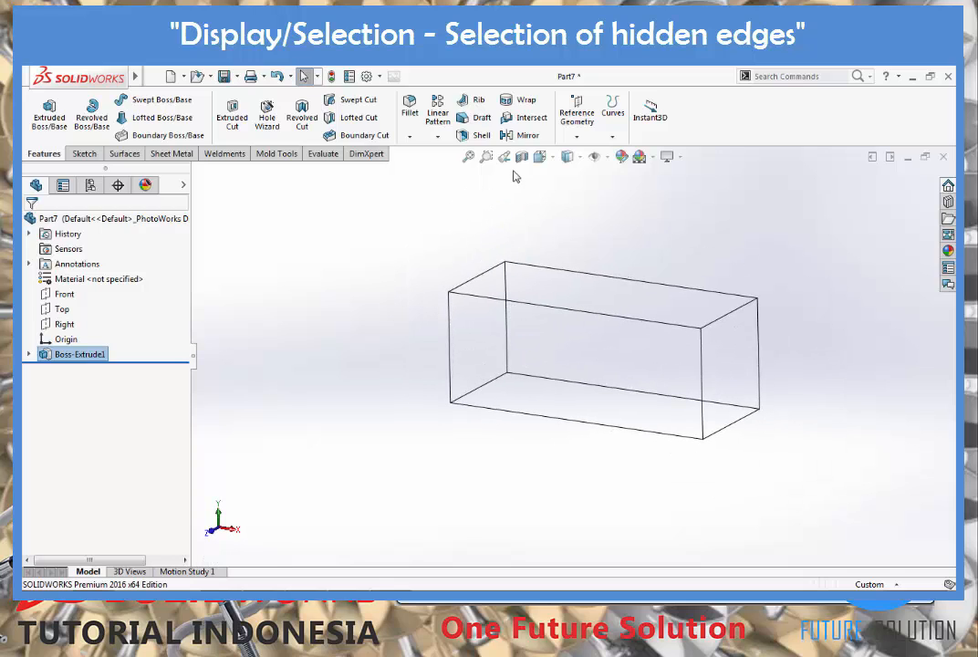
left_click(566, 157)
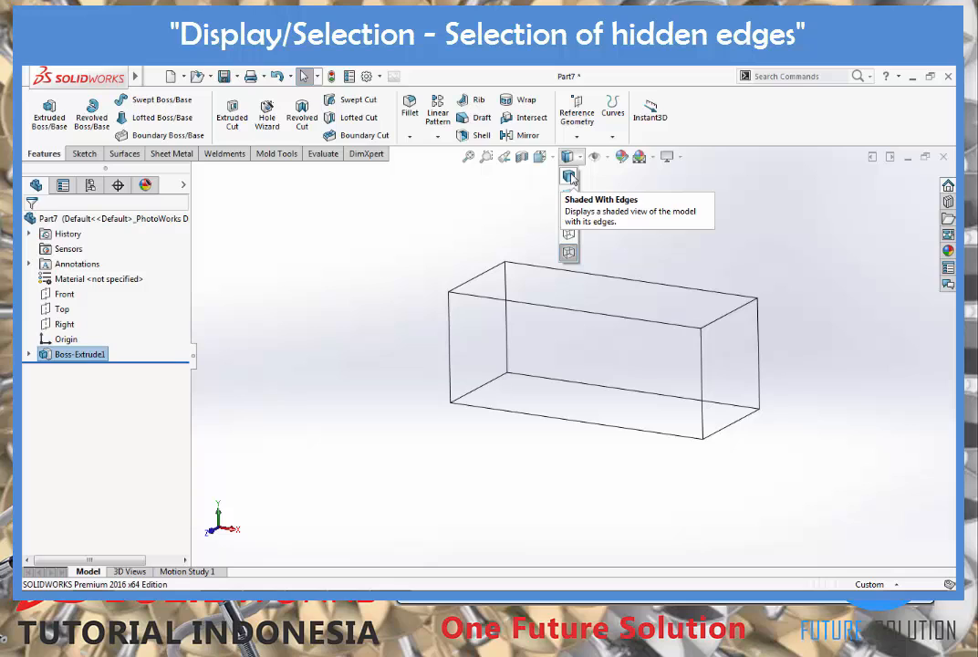
left_click(569, 177)
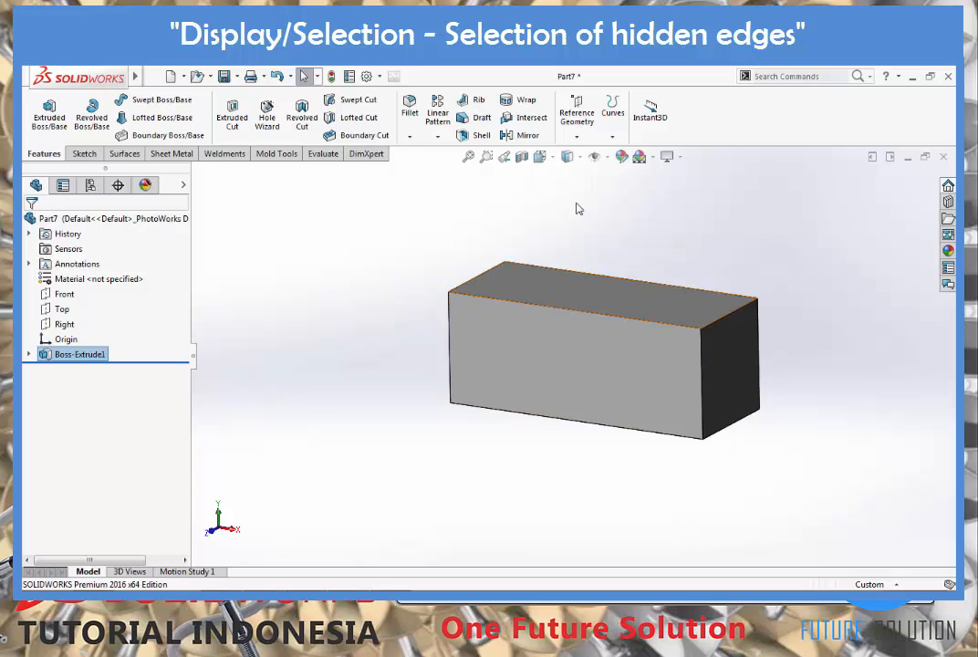
Switch the block to Wireframe, select the hidden vertical edge at its rear-left corner and clear the selection
left_click(570, 158)
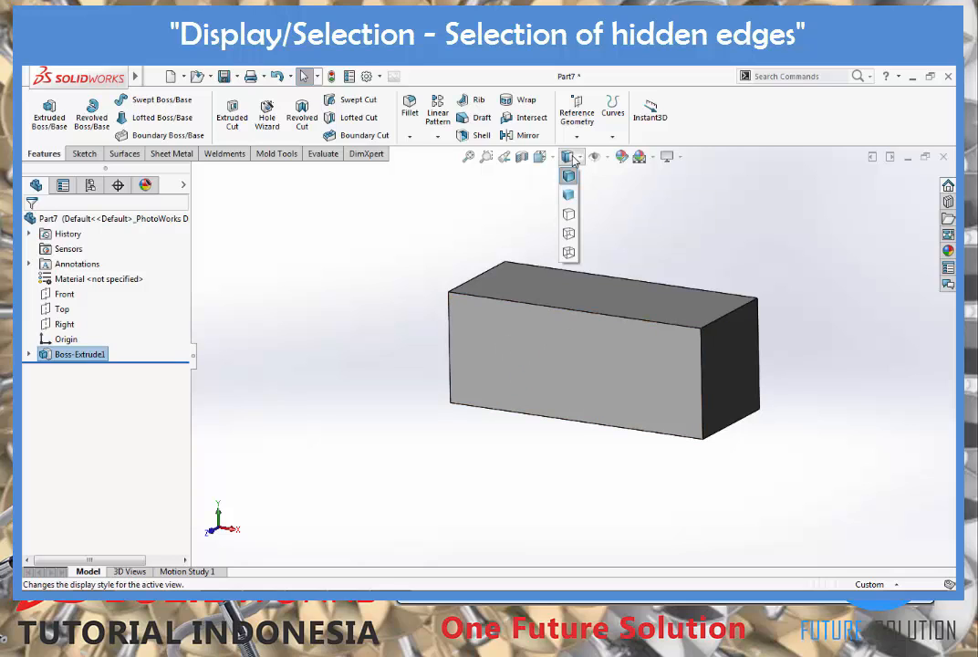
left_click(568, 252)
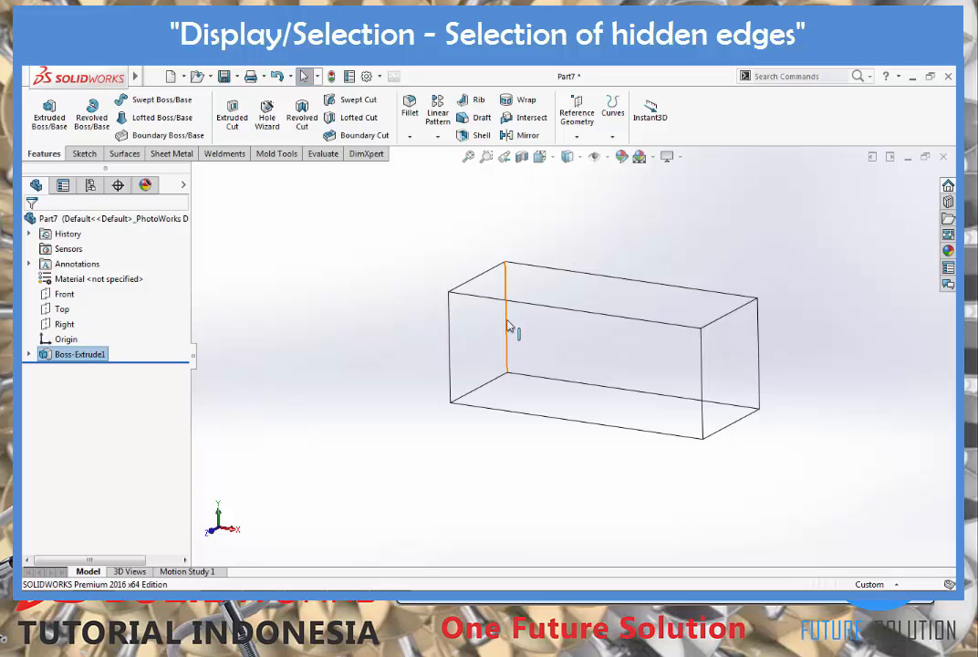
left_click(507, 334)
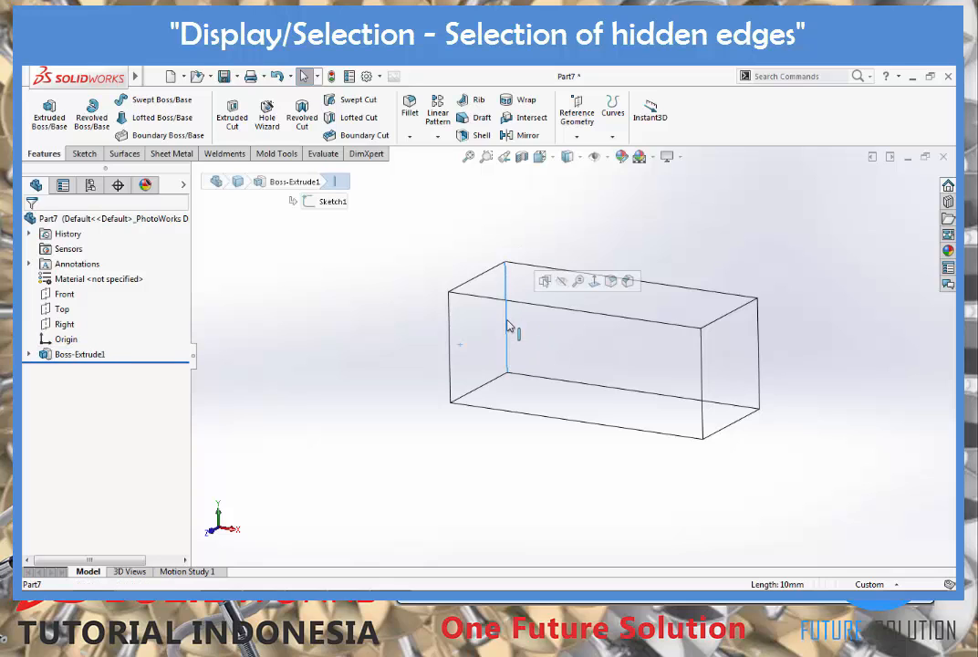
left_click(308, 297)
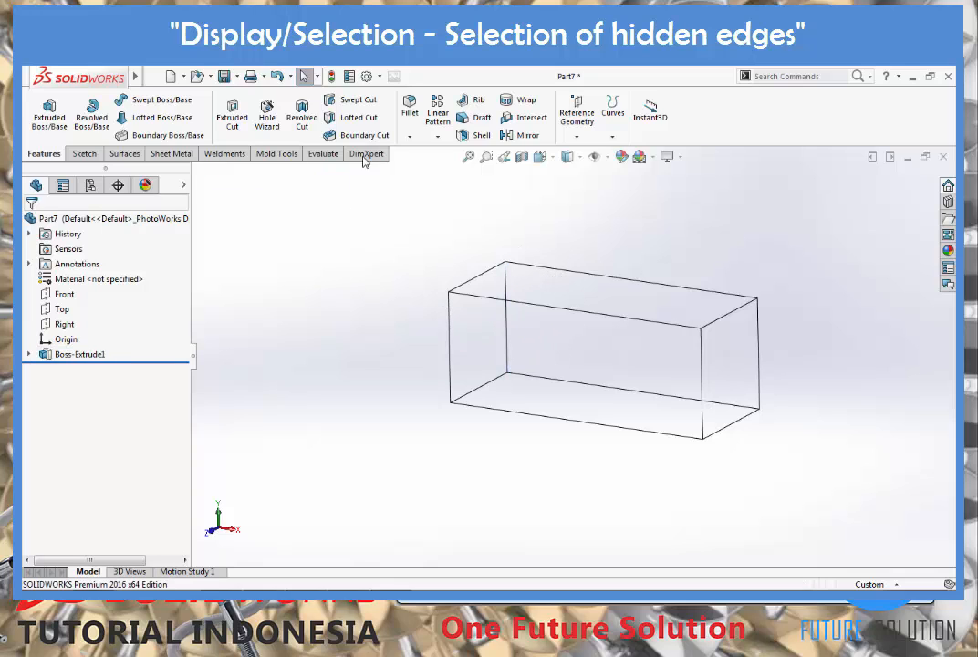
Turn off Allow selection in wireframe and HLV modes in the Display/Selection system options and apply it
left_click(367, 76)
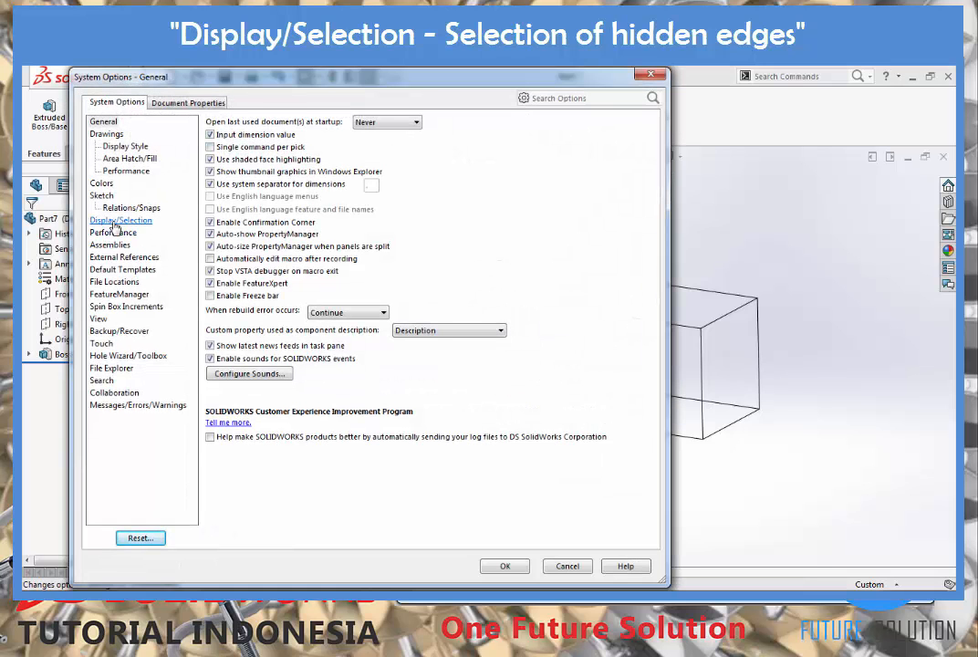
left_click(115, 221)
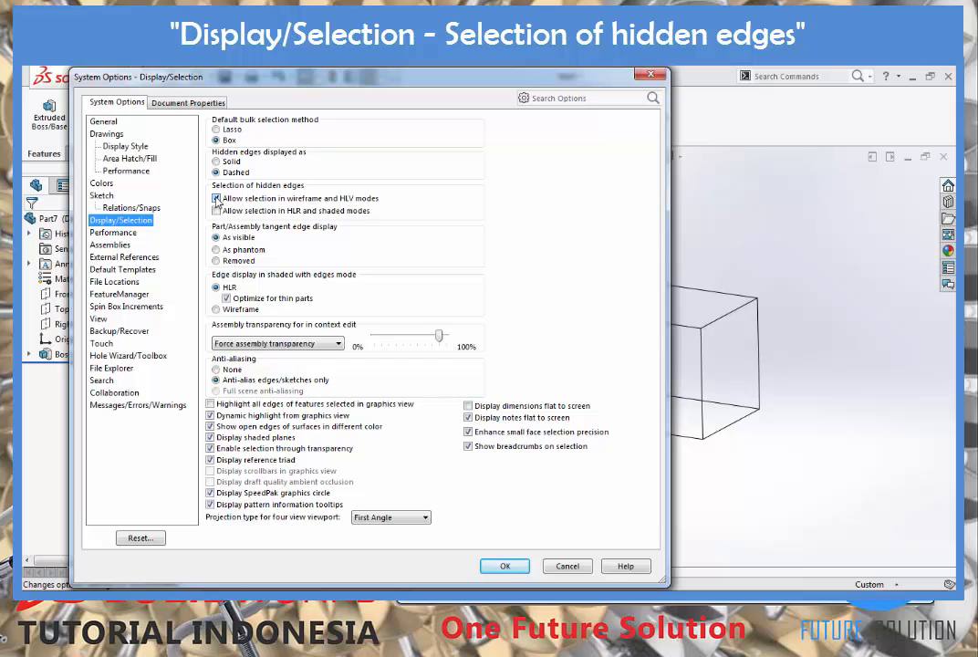
left_click(217, 198)
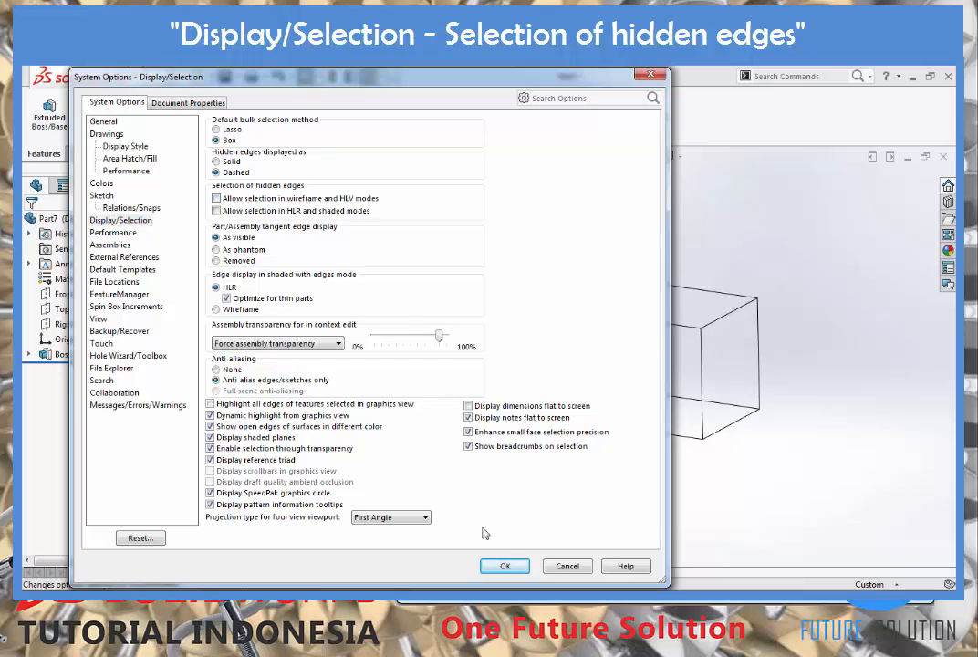
left_click(504, 566)
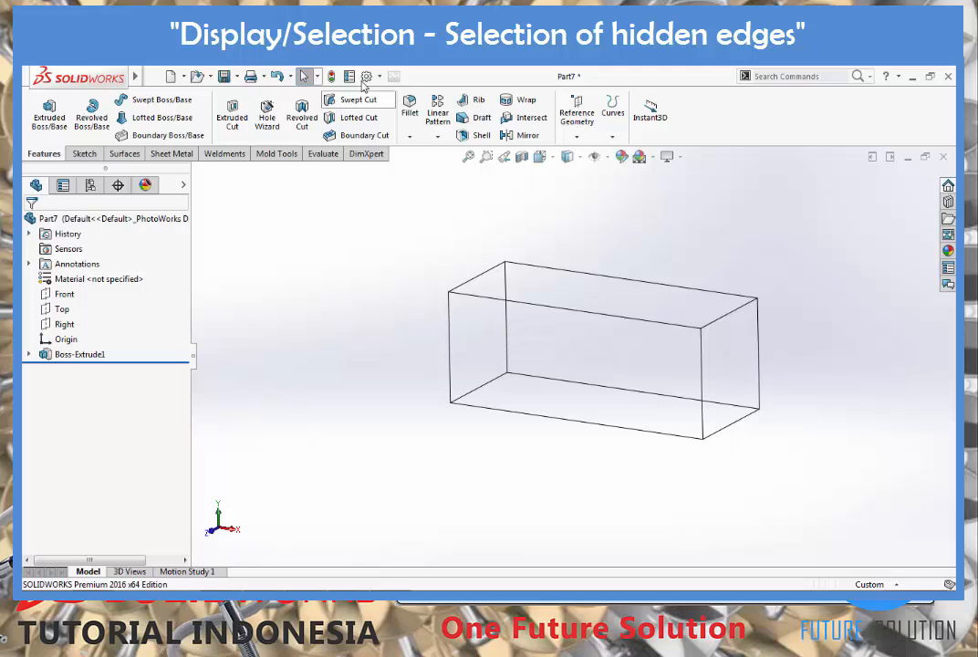
Turn on Allow selection in wireframe and HLV modes in the Display/Selection system options and apply it
left_click(366, 76)
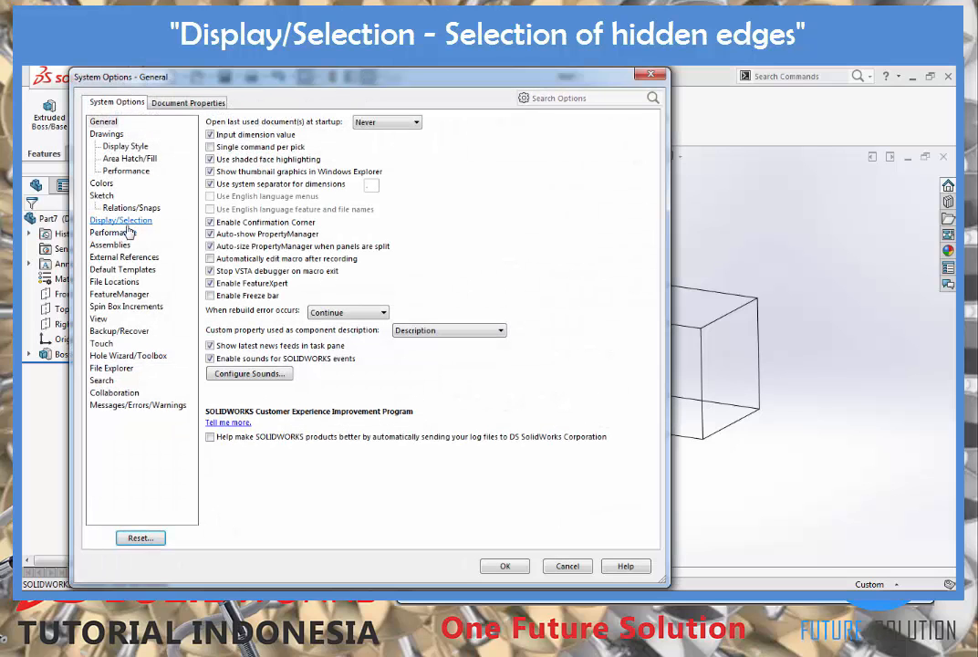
left_click(124, 223)
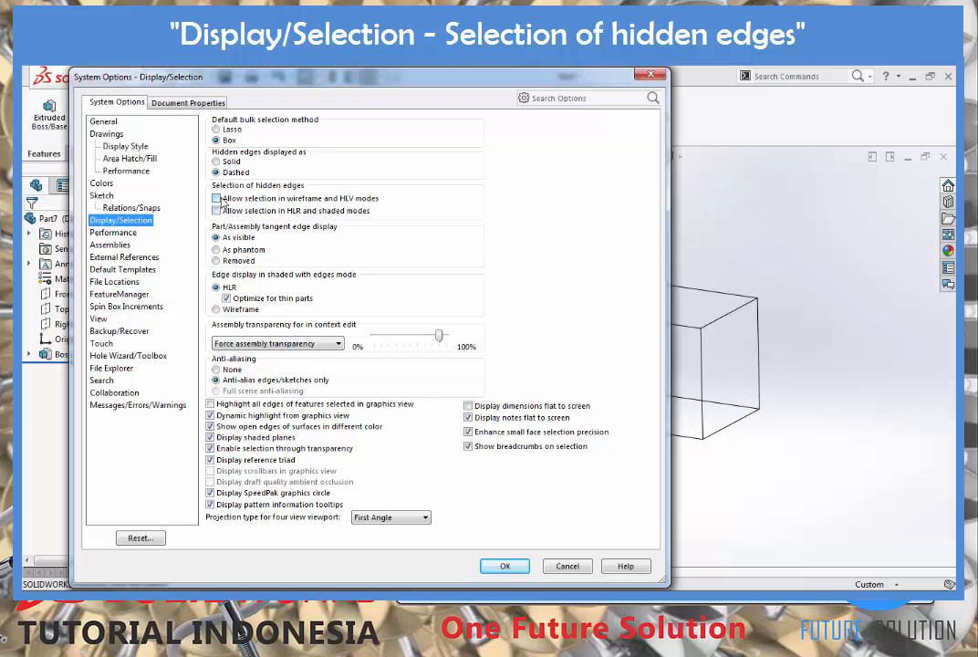
left_click(217, 199)
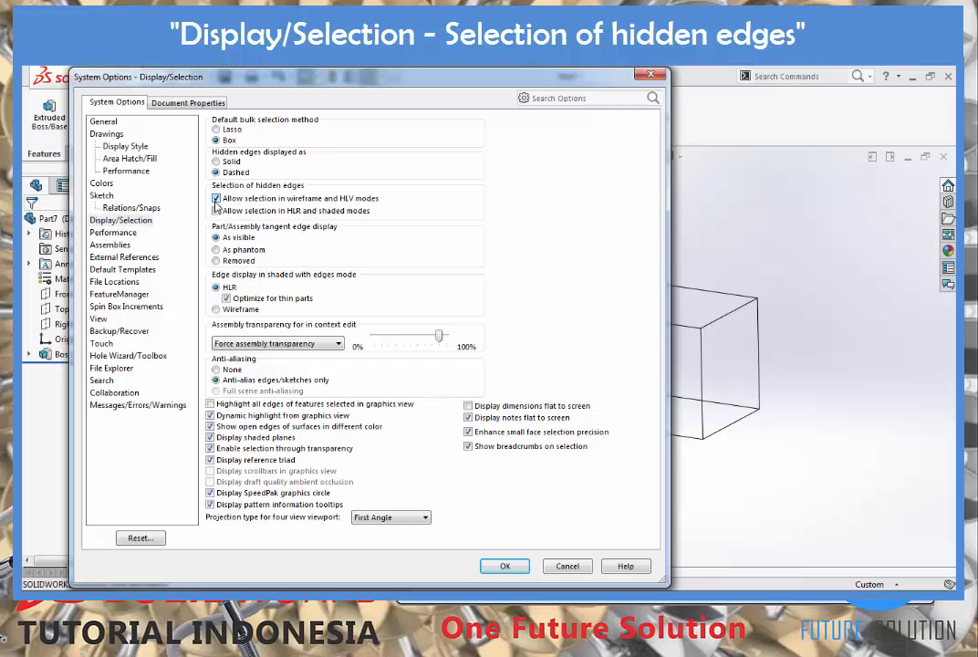
left_click(503, 565)
left_click(568, 157)
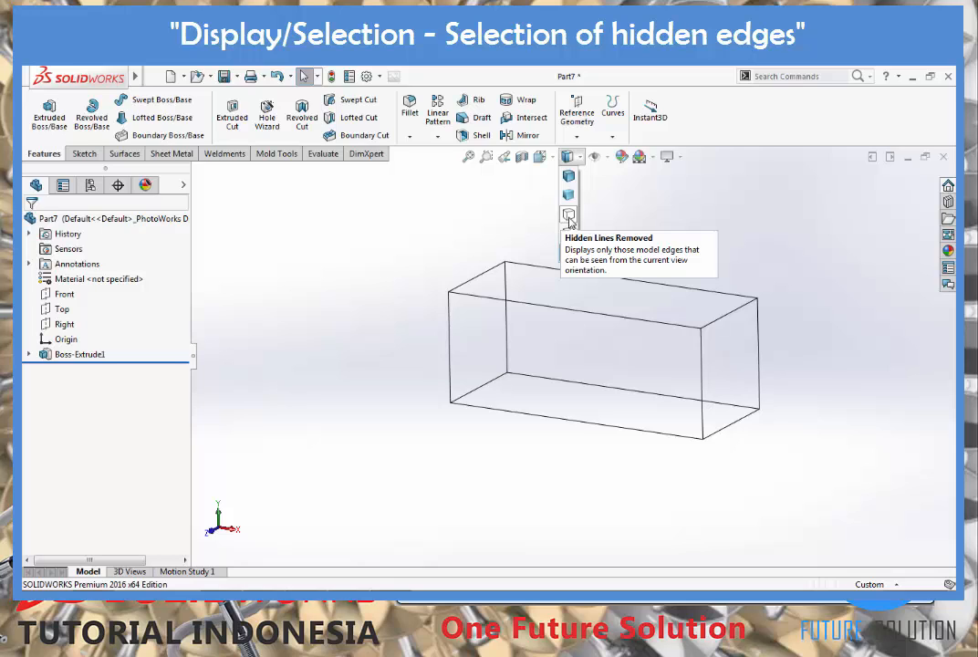
left_click(356, 219)
Review the Part/Assembly tangent edge display choices in the Display/Selection system options, and set the block's display style to Shaded With Edges
left_click(367, 77)
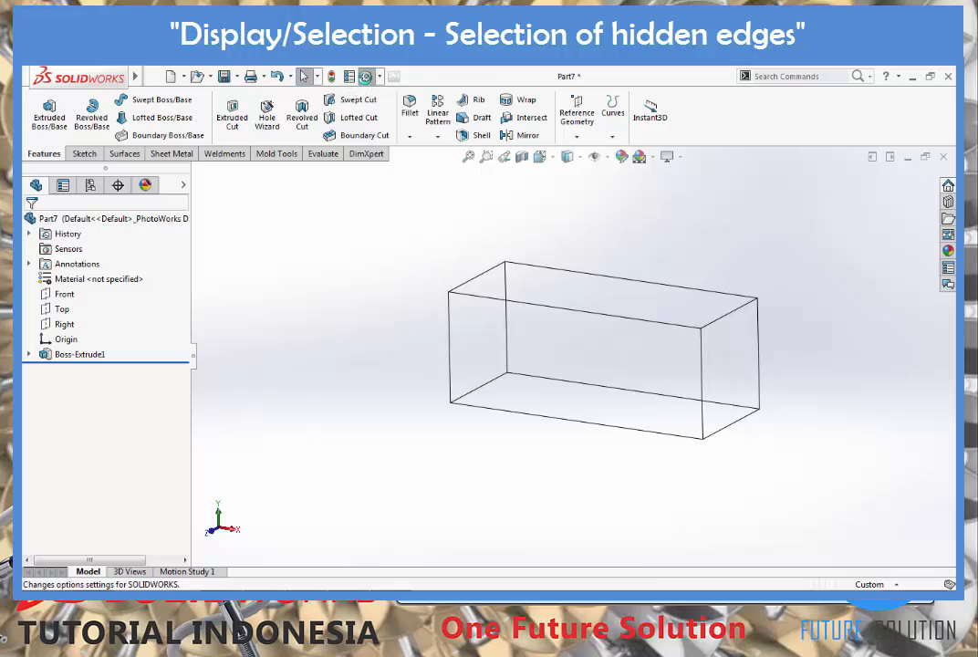
left_click(108, 221)
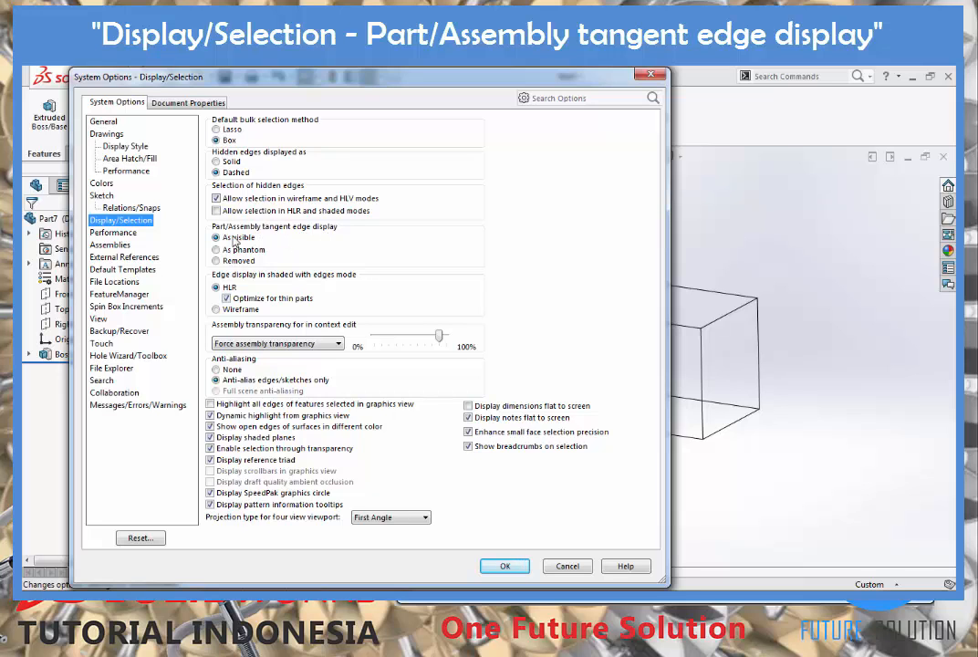
left_click(497, 565)
left_click(567, 160)
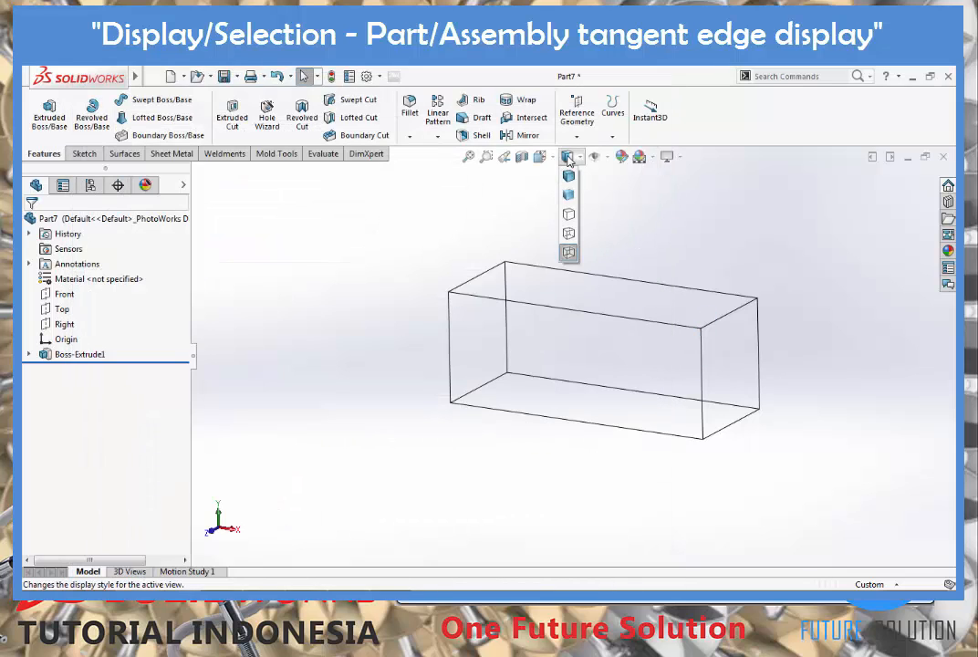
left_click(569, 176)
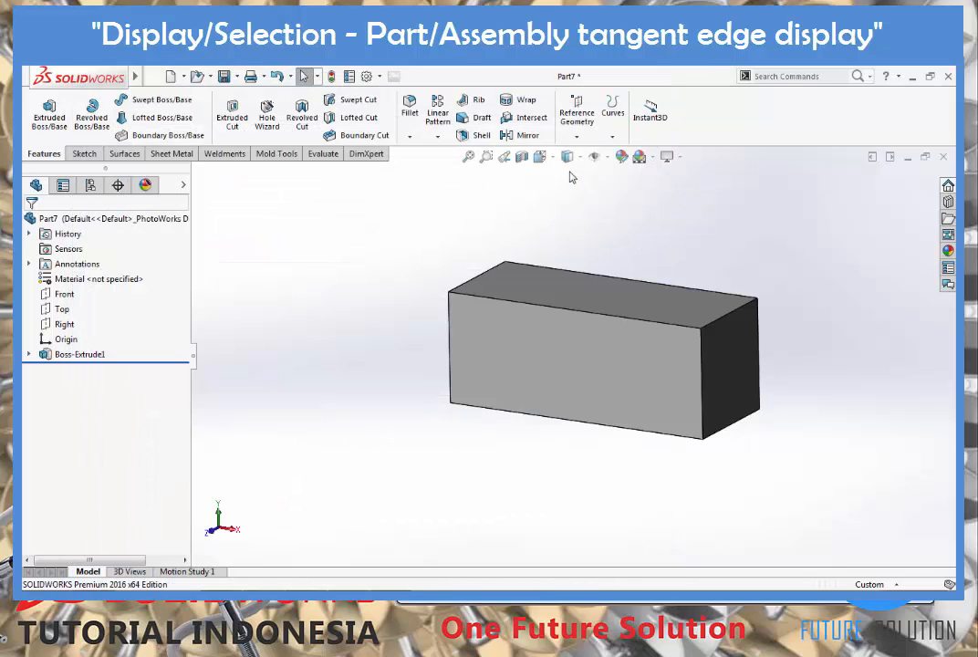
Fillet the block's front-right vertical edge with a symmetric 10 mm radius
scroll(836, 355, "down", 2)
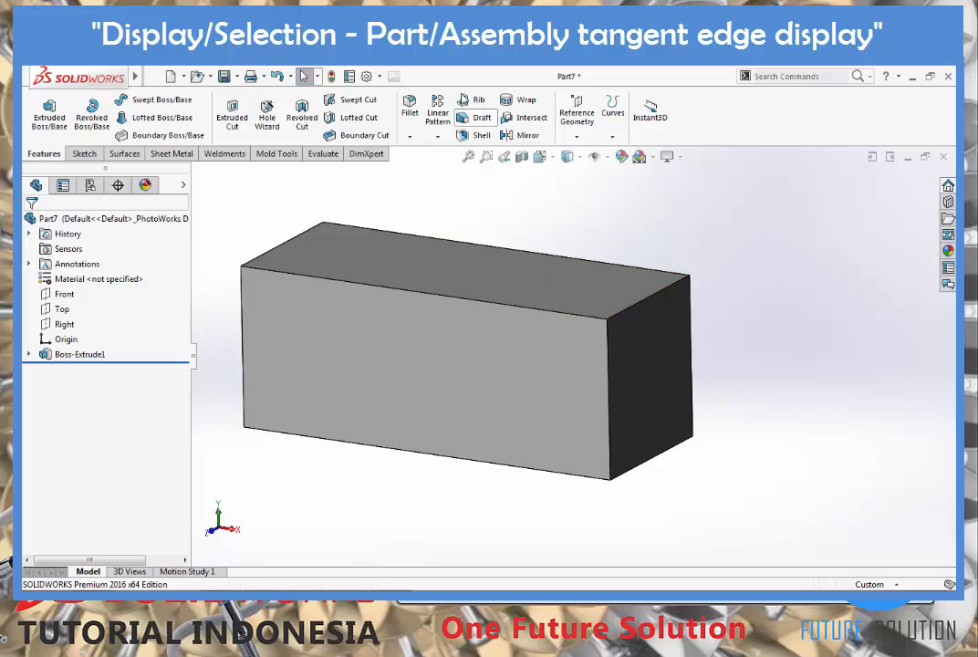
left_click(411, 105)
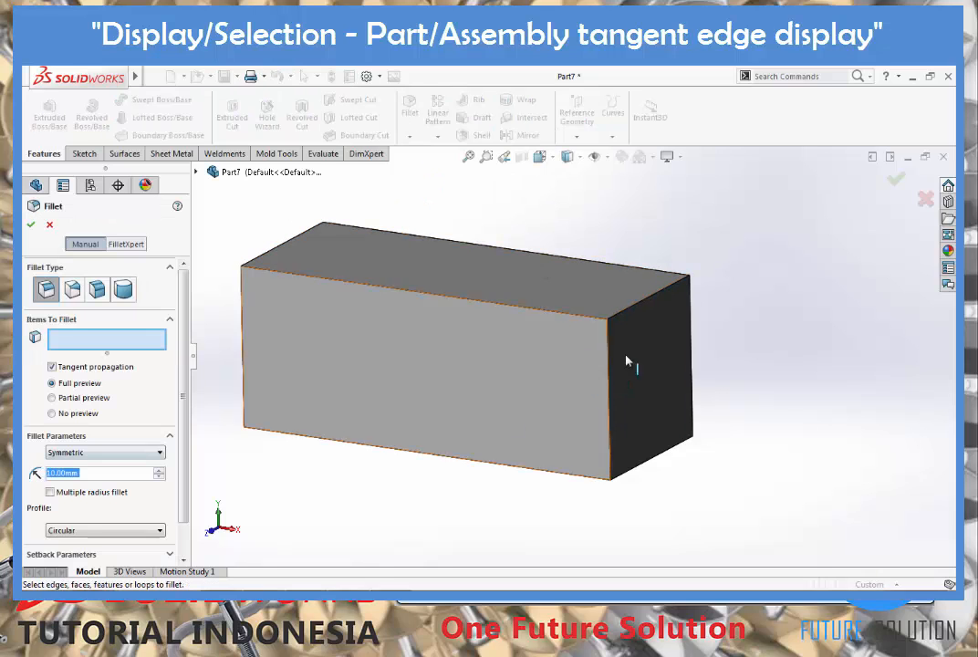
left_click(608, 341)
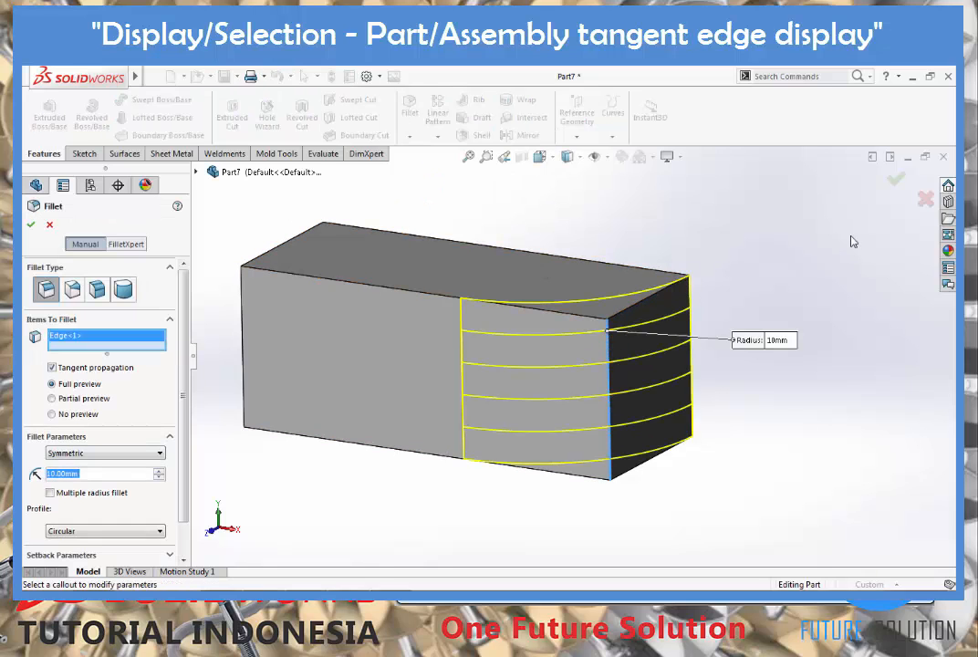
left_click(896, 182)
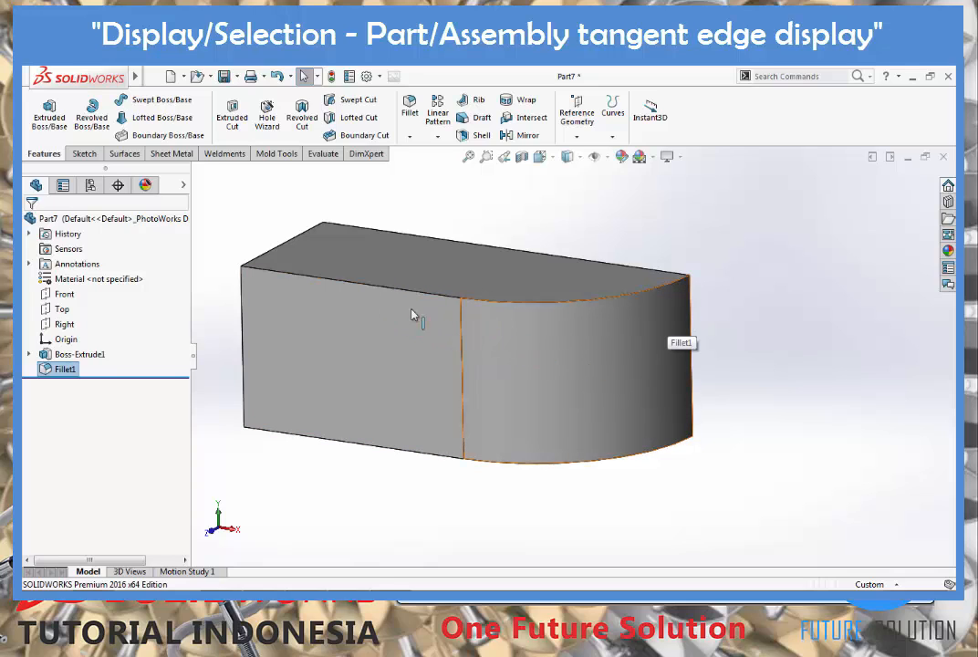
Set Part/Assembly tangent edge display to Removed in the Display/Selection system options and apply it
left_click(368, 80)
left_click(120, 219)
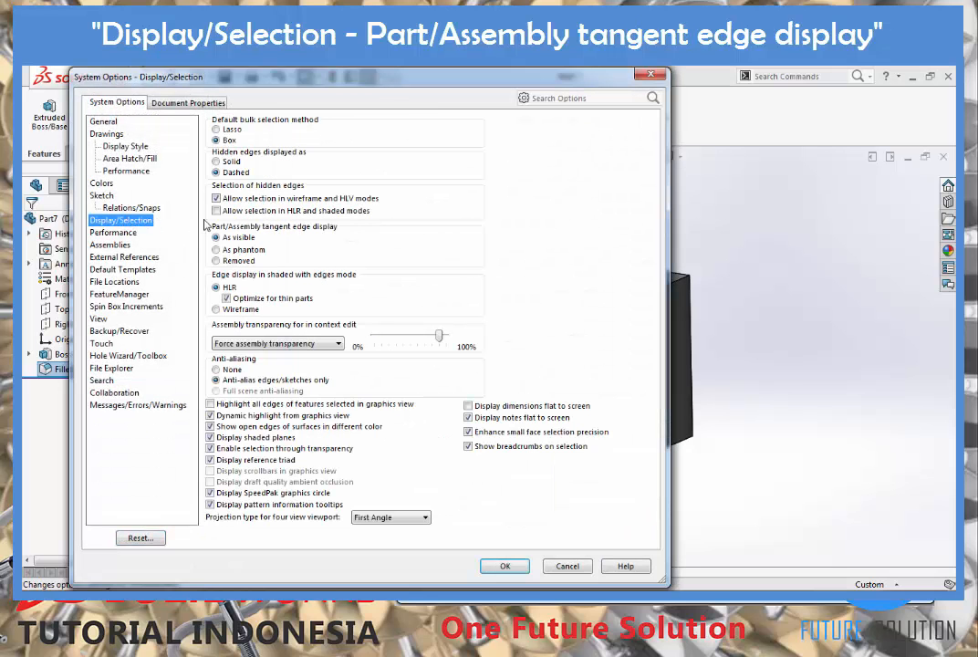
left_click(216, 261)
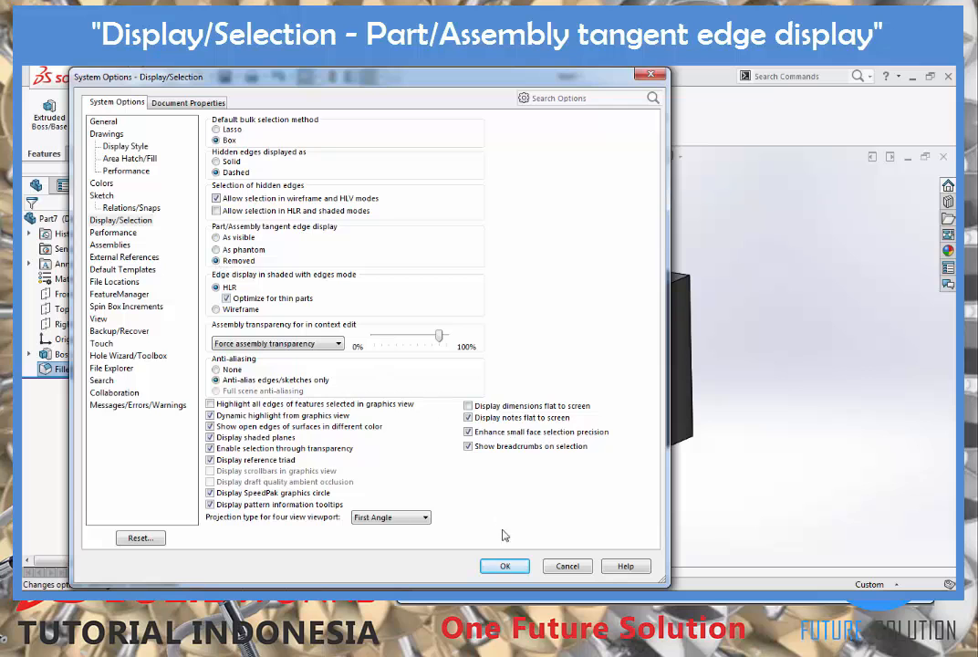
left_click(504, 566)
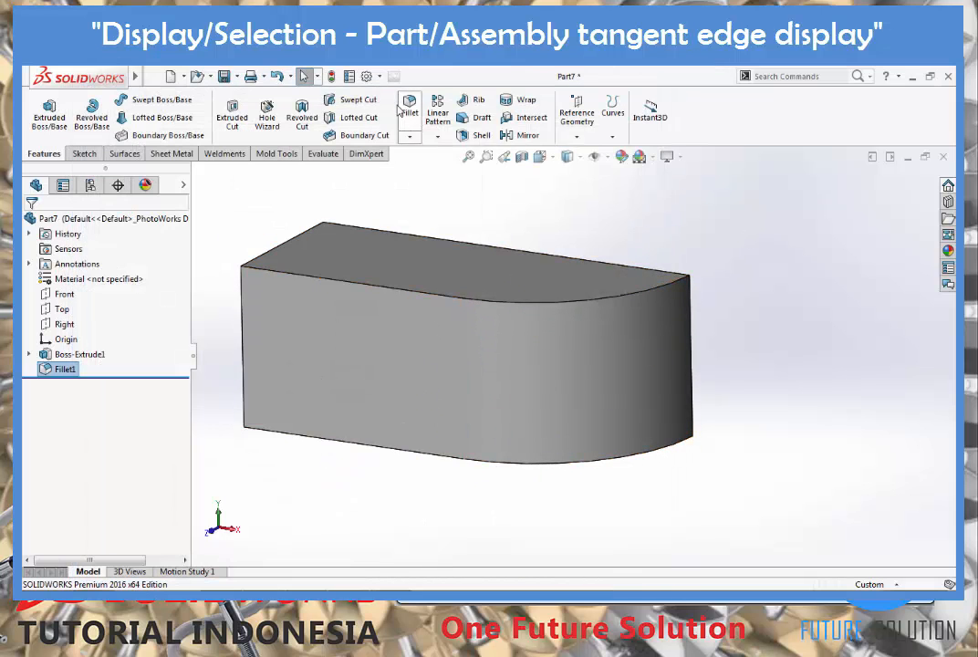
Set Part/Assembly tangent edge display back to As visible in the Display/Selection system options and apply it
left_click(366, 76)
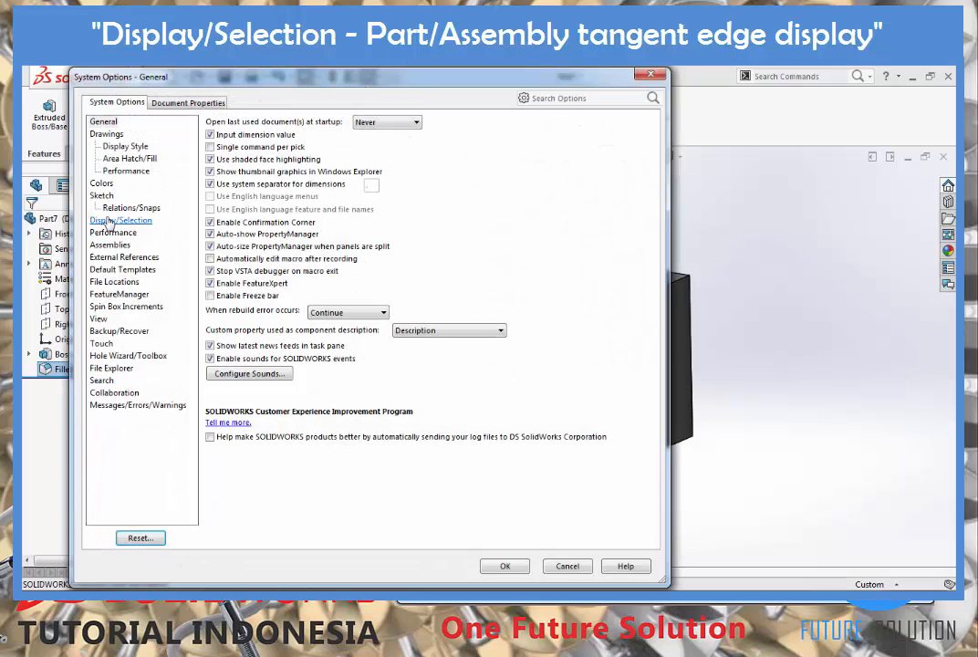
left_click(111, 220)
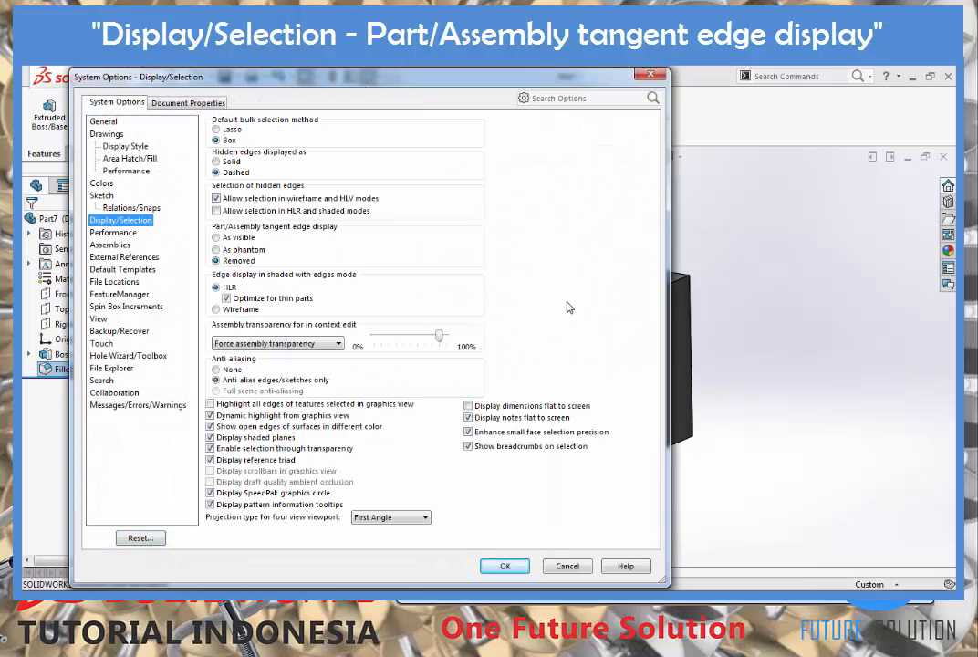
left_click(217, 237)
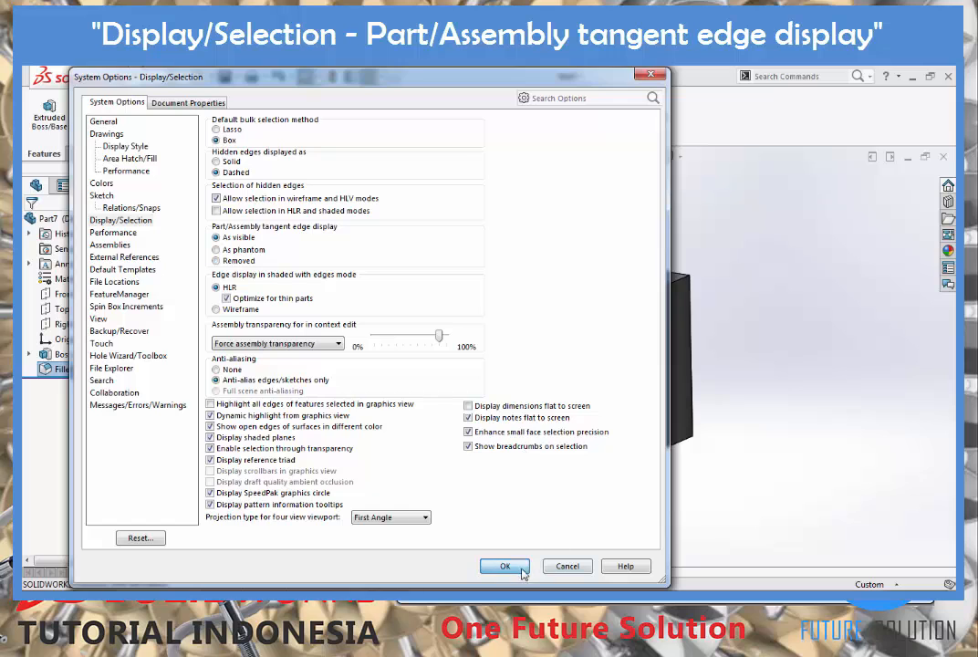
left_click(504, 565)
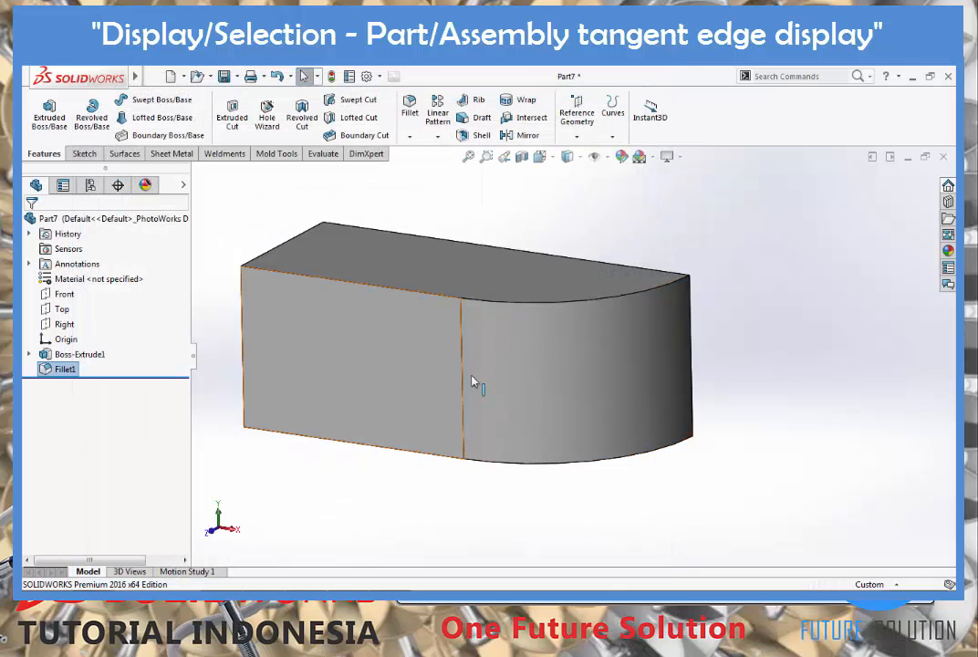
Set the Sensors tree item to Hide in the FeatureManager system options and apply it
left_click(366, 75)
left_click(118, 220)
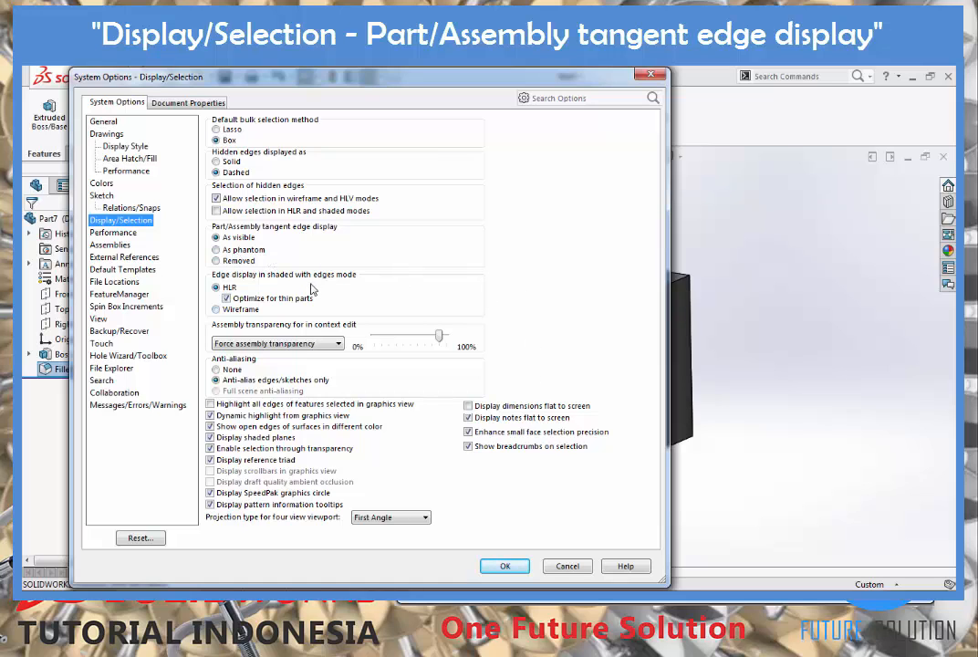
left_click(126, 296)
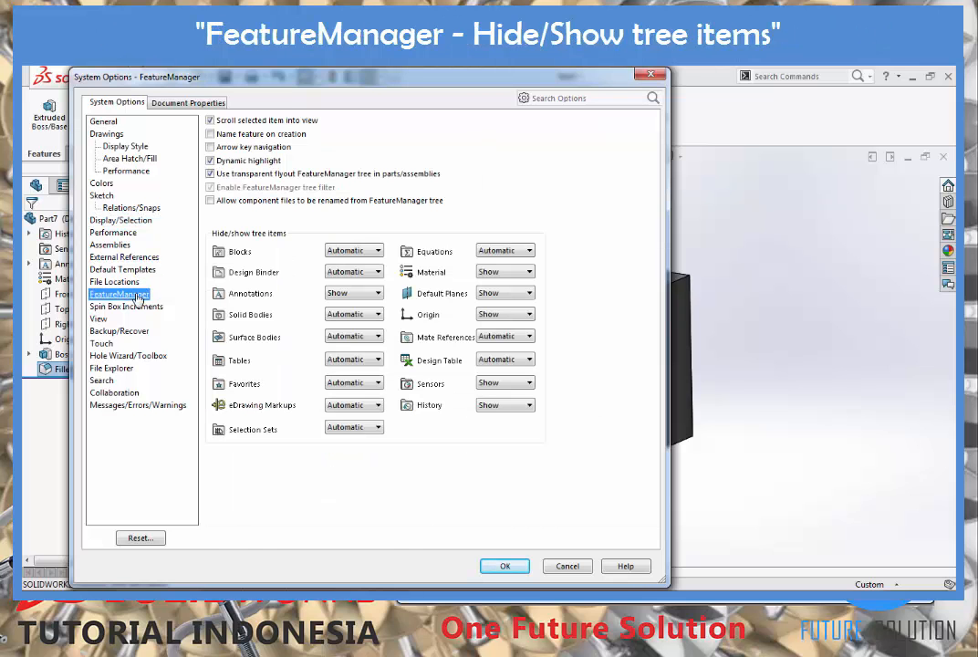
left_click_drag(288, 85, 519, 84)
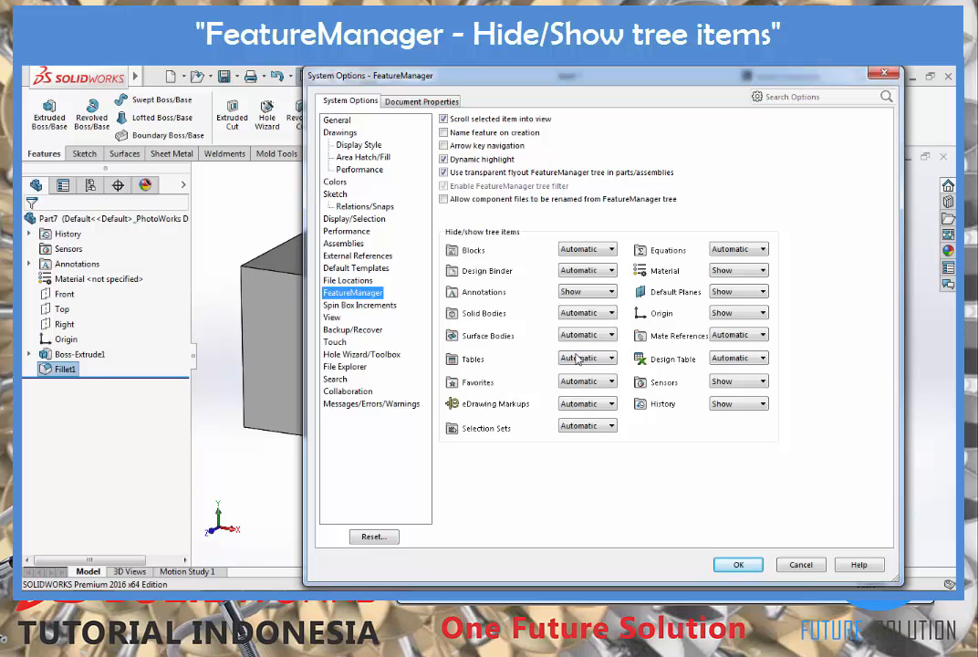
left_click(739, 381)
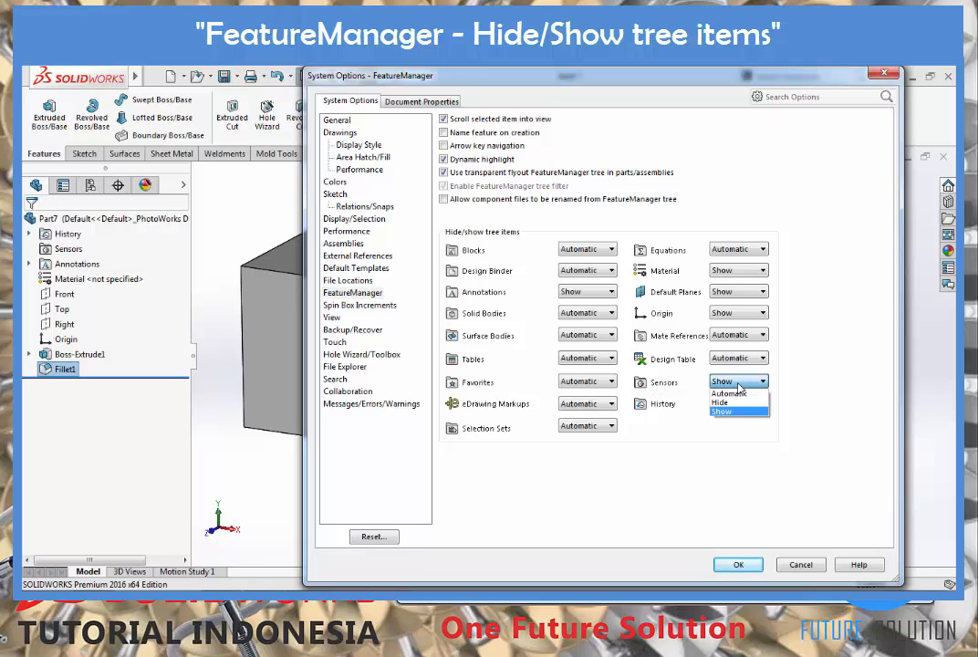
left_click(725, 402)
left_click(749, 567)
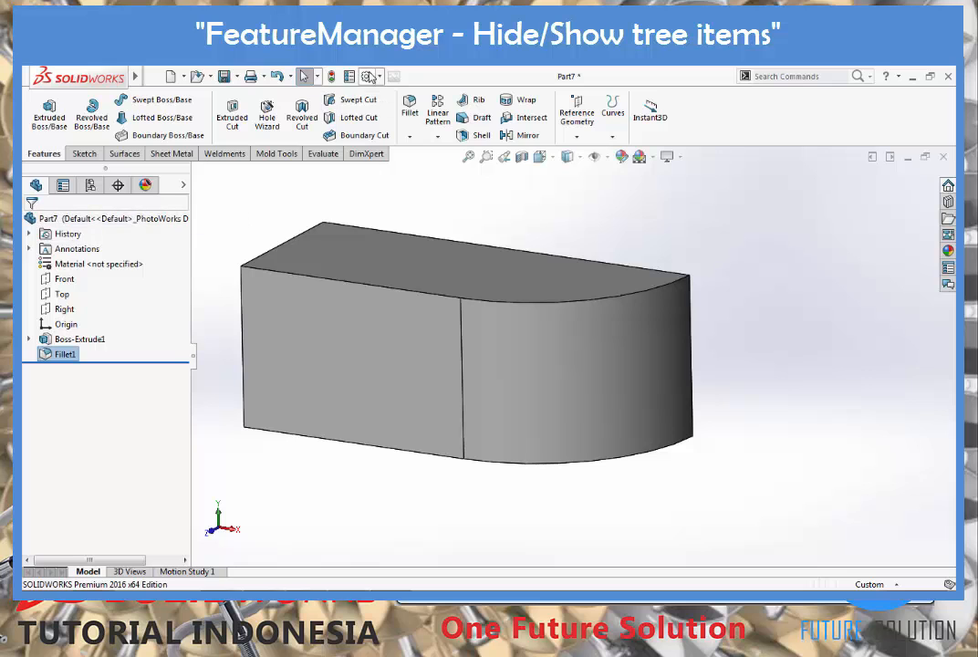
Review the hide/show tree item settings under FeatureManager and the length increments under Spin Box Increments in the system options
left_click(366, 75)
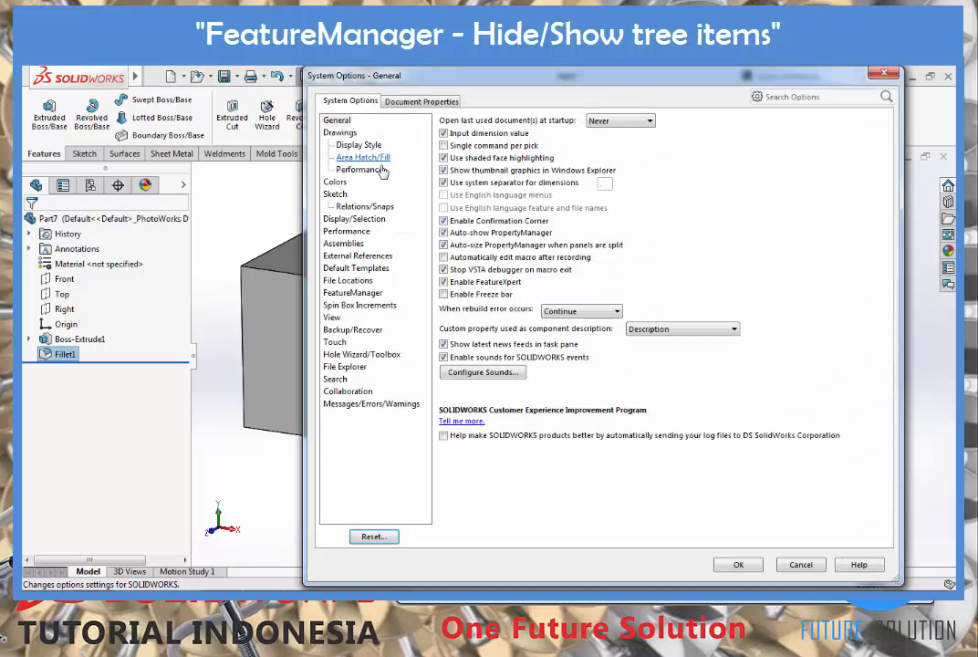
left_click(354, 293)
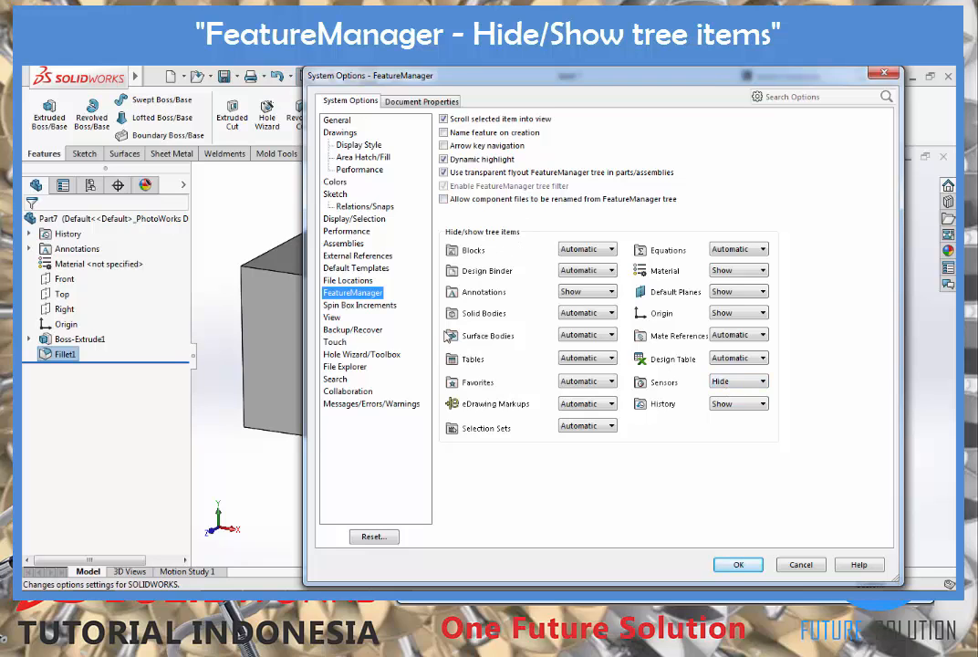
left_click(365, 306)
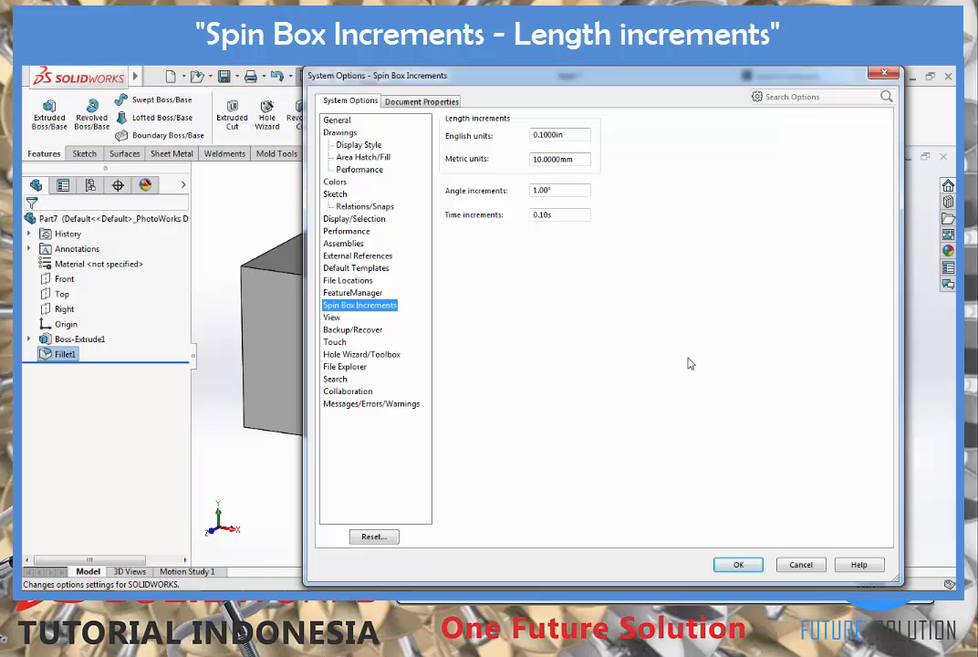
left_click(739, 565)
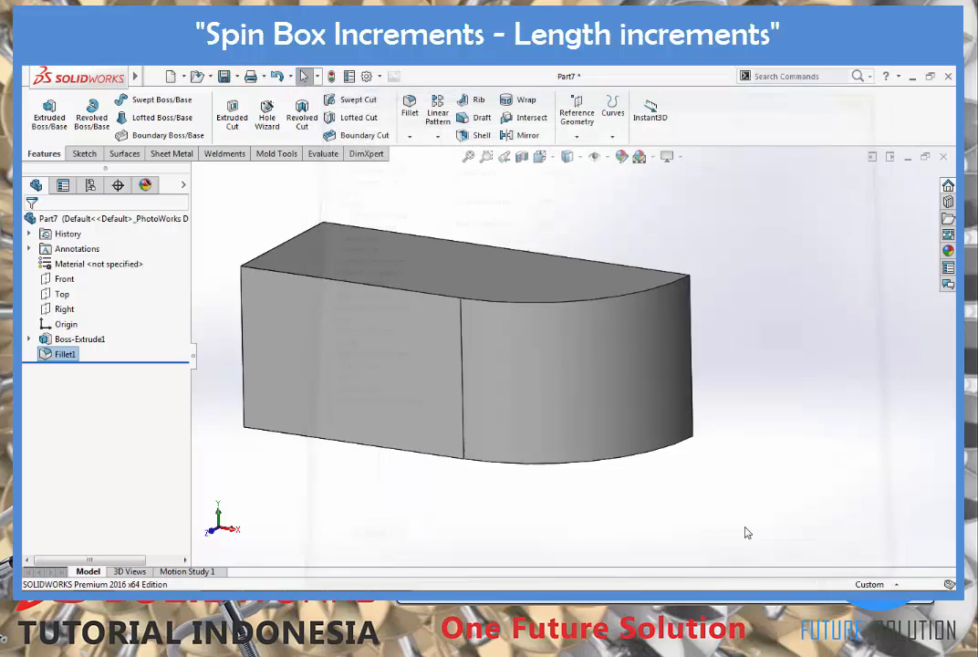
Start a sketch on the block's top face and draw a horizontal line about 9.49 mm long near the rear edge
right_click(383, 255)
left_click(410, 75)
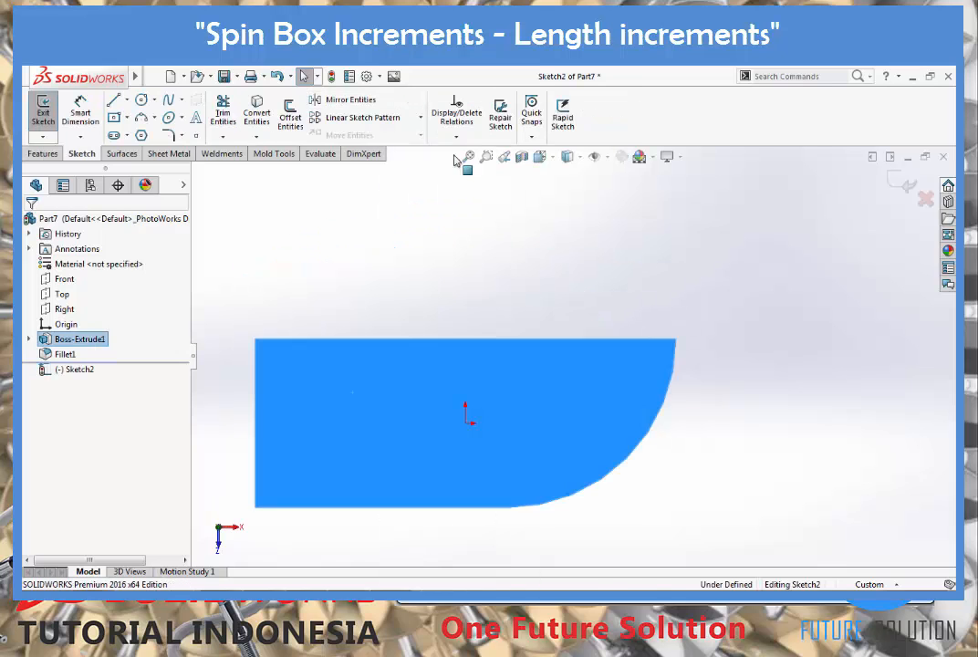
key("l")
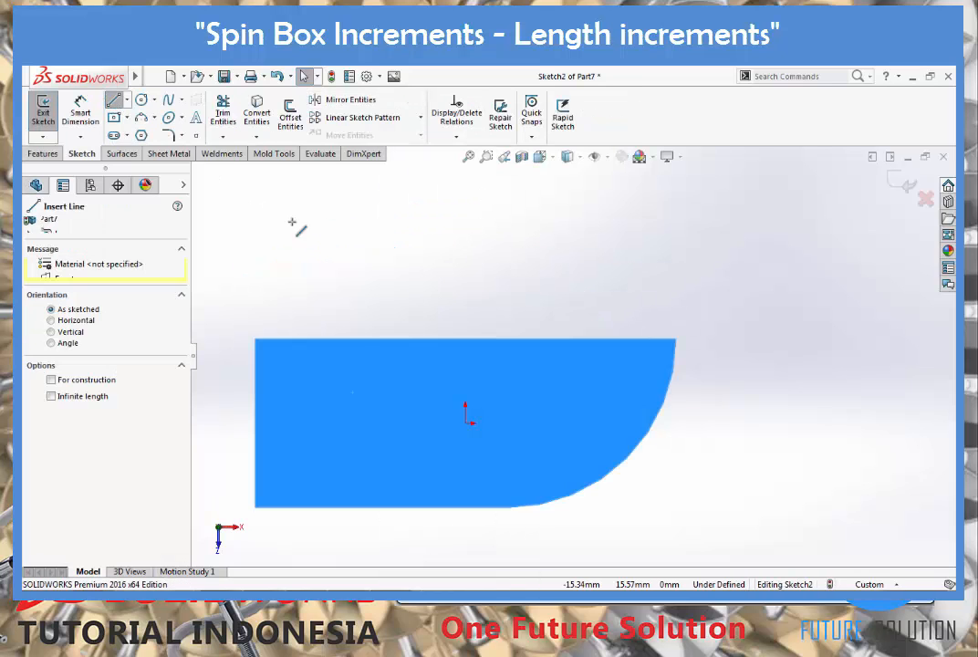
left_click(336, 368)
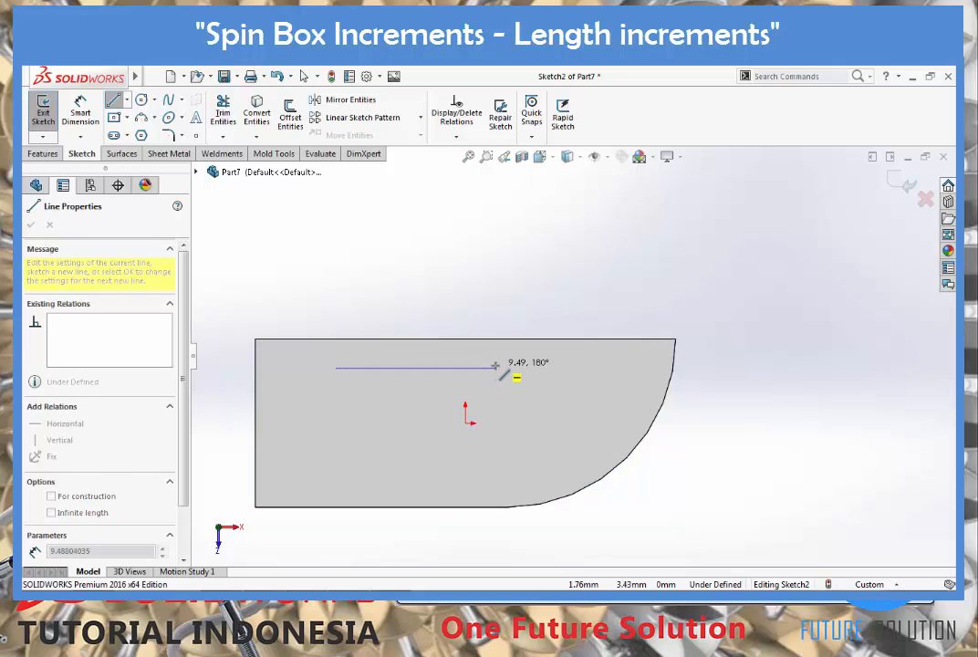
left_click(495, 367)
key("Escape")
Dimension the horizontal sketch line's length, placing the dimension below the line
left_click(80, 110)
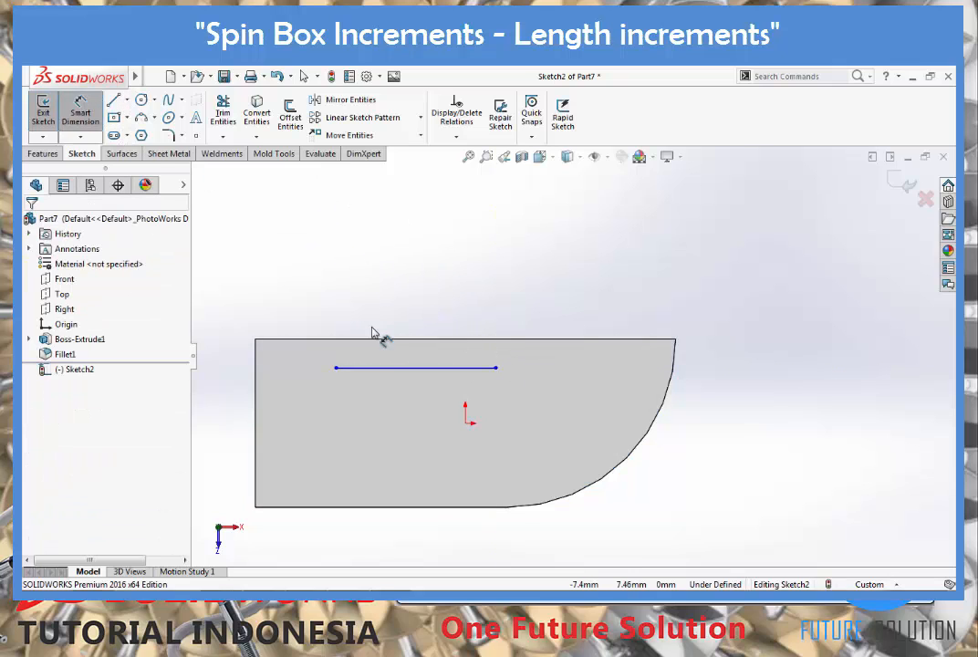
left_click(390, 368)
left_click(407, 422)
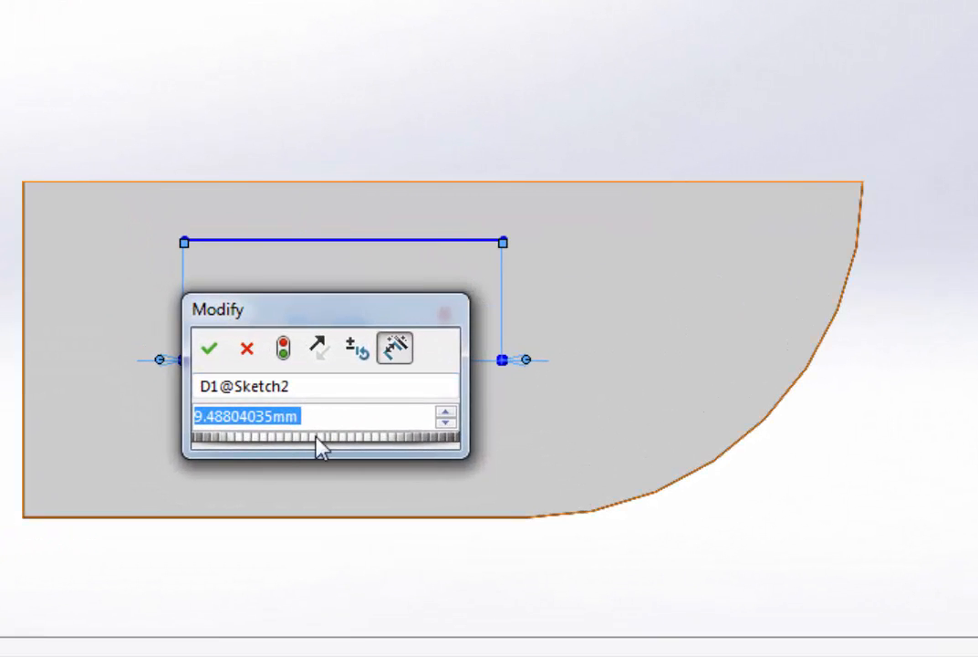
Try stepping the line's length dimension up and down in 10 mm increments, then cancel the value change
left_click(446, 411)
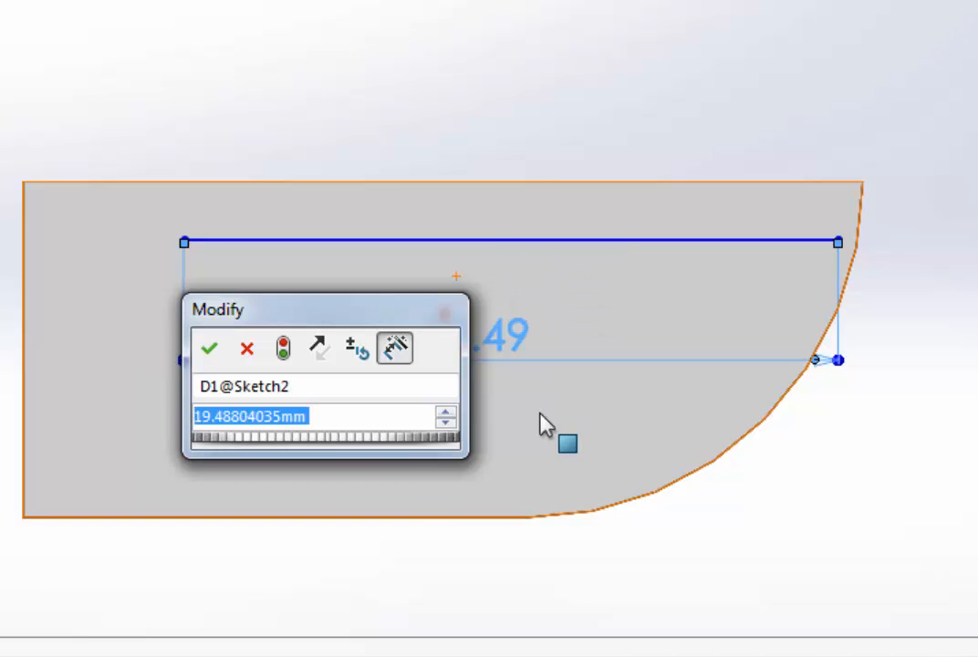
left_click(445, 422)
left_click(446, 411)
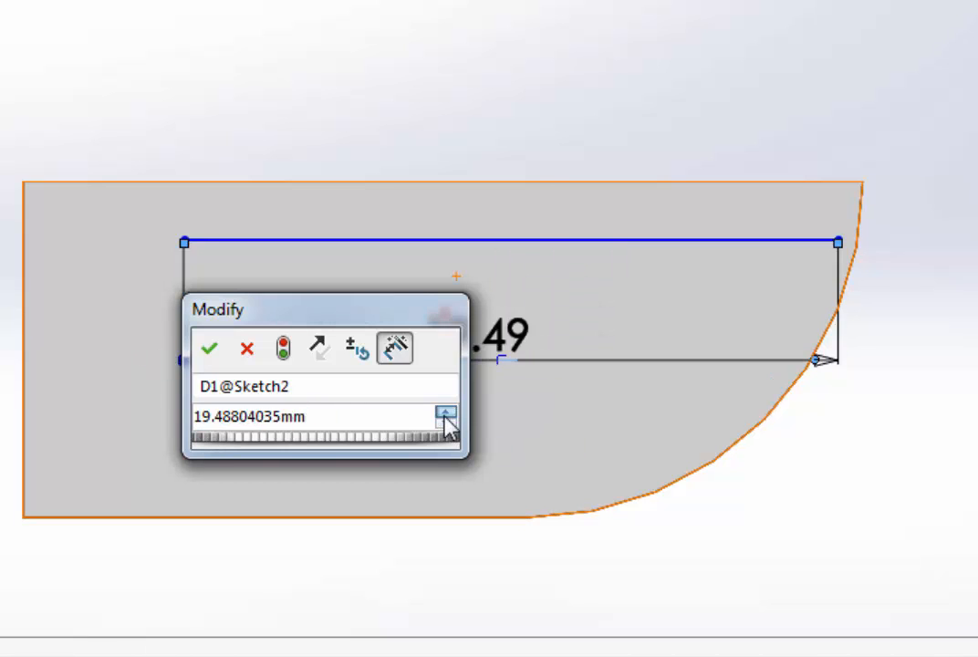
left_click_drag(273, 452, 324, 450)
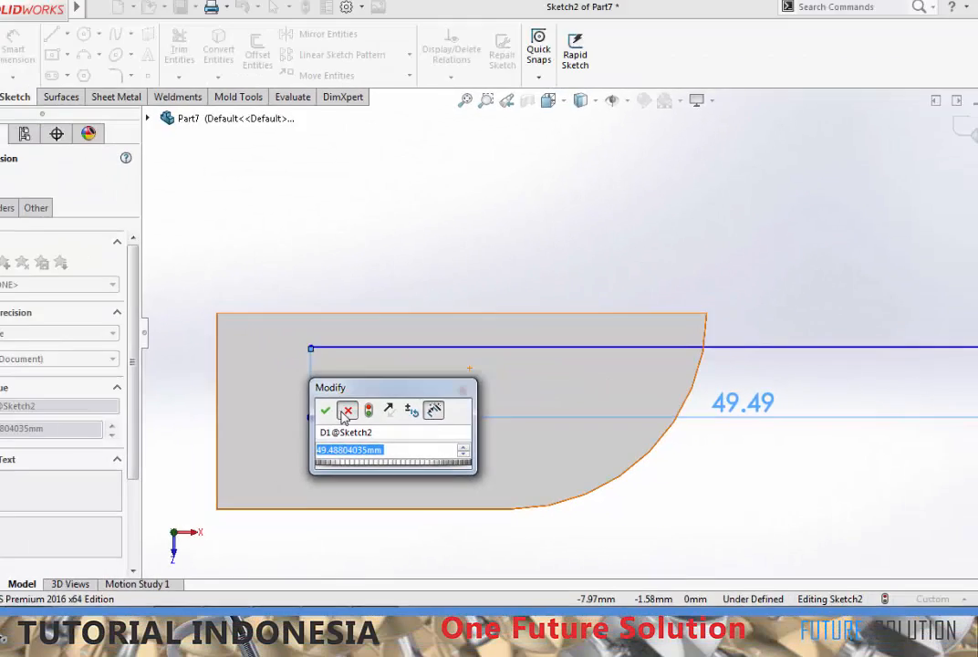
left_click(346, 412)
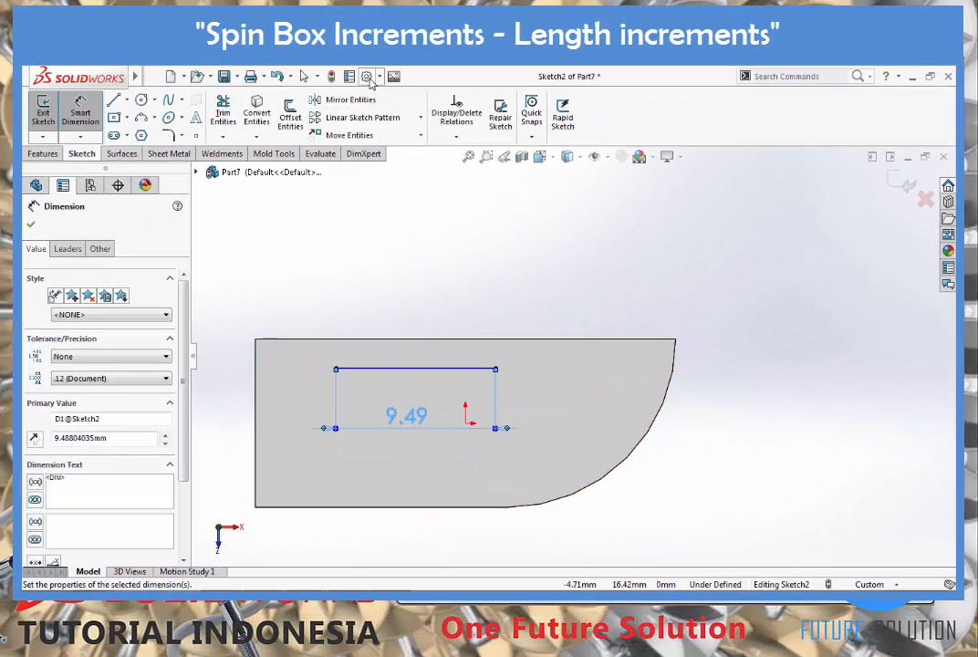
Enable Reverse mouse wheel zoom direction in the View system options and apply it
left_click(367, 77)
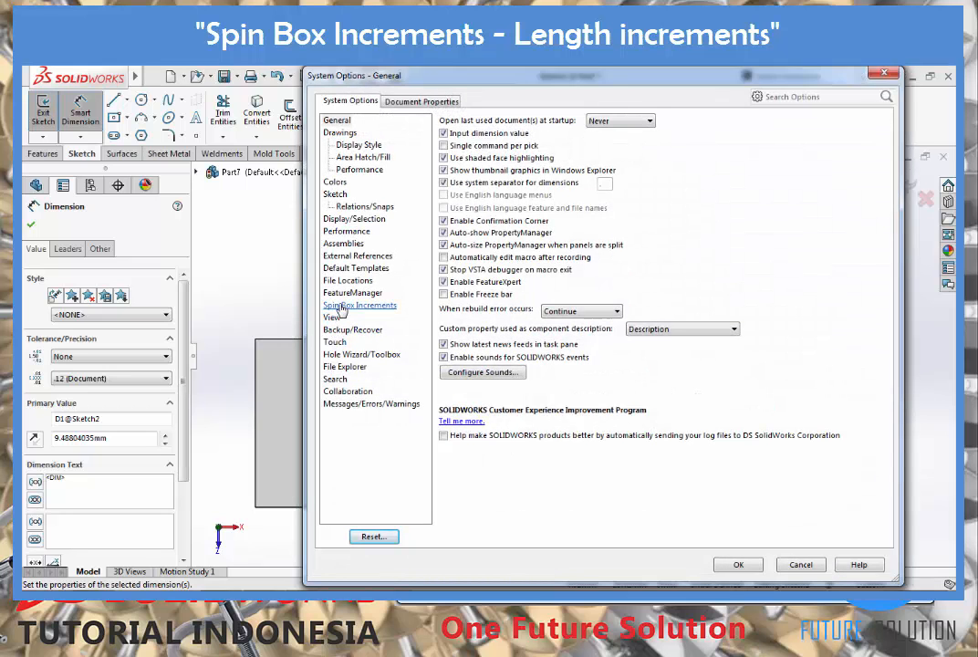
left_click(342, 306)
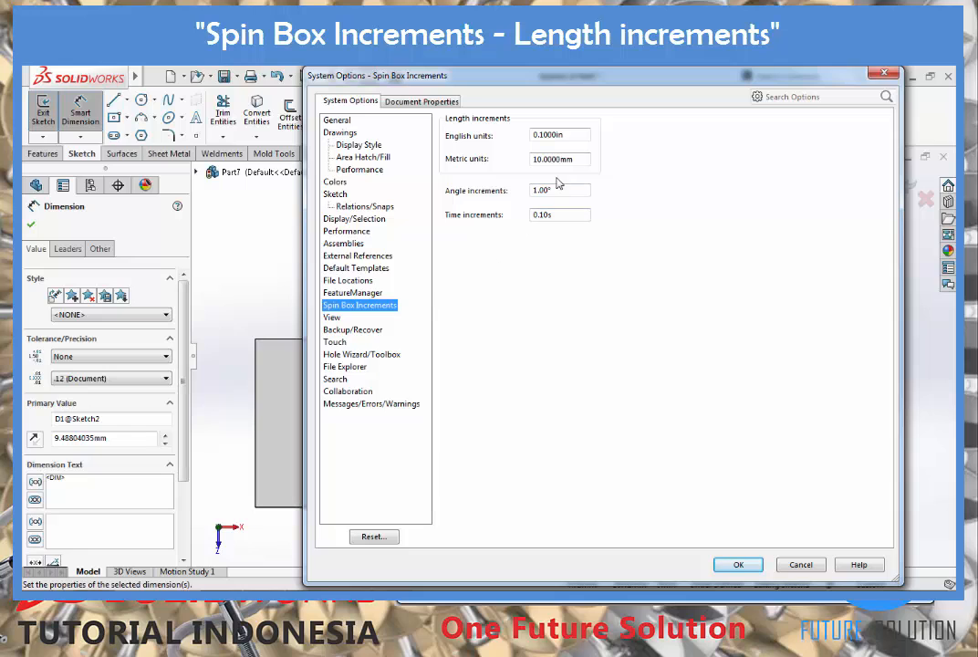
left_click(331, 317)
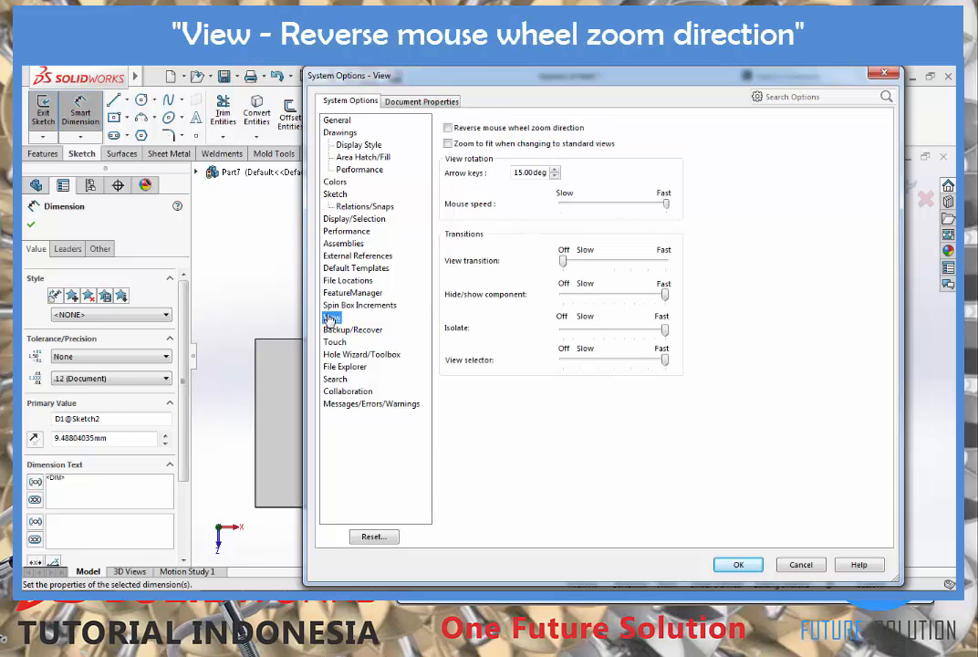
left_click(448, 128)
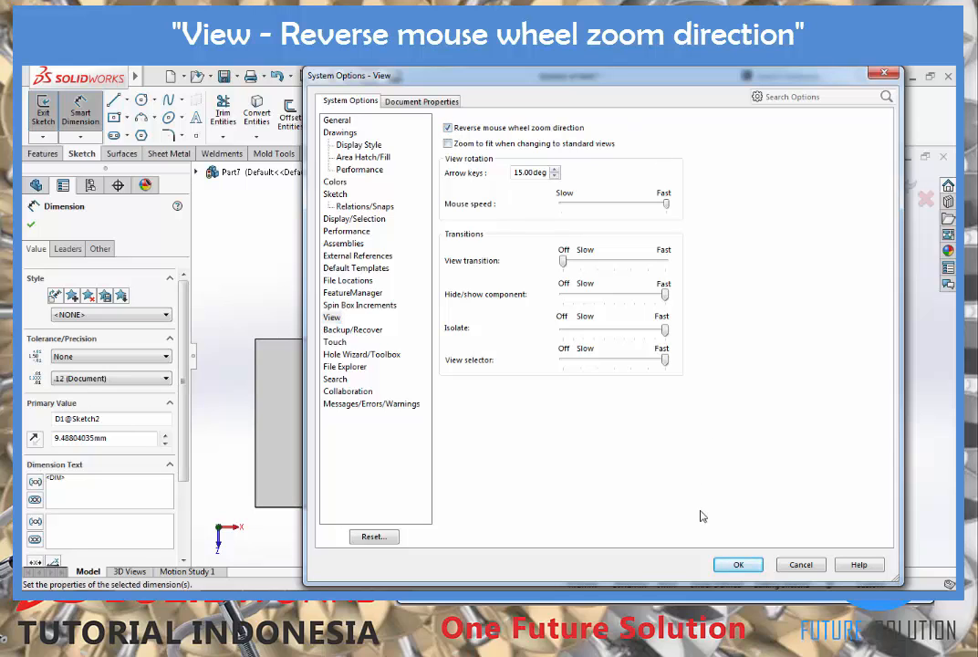
left_click(736, 564)
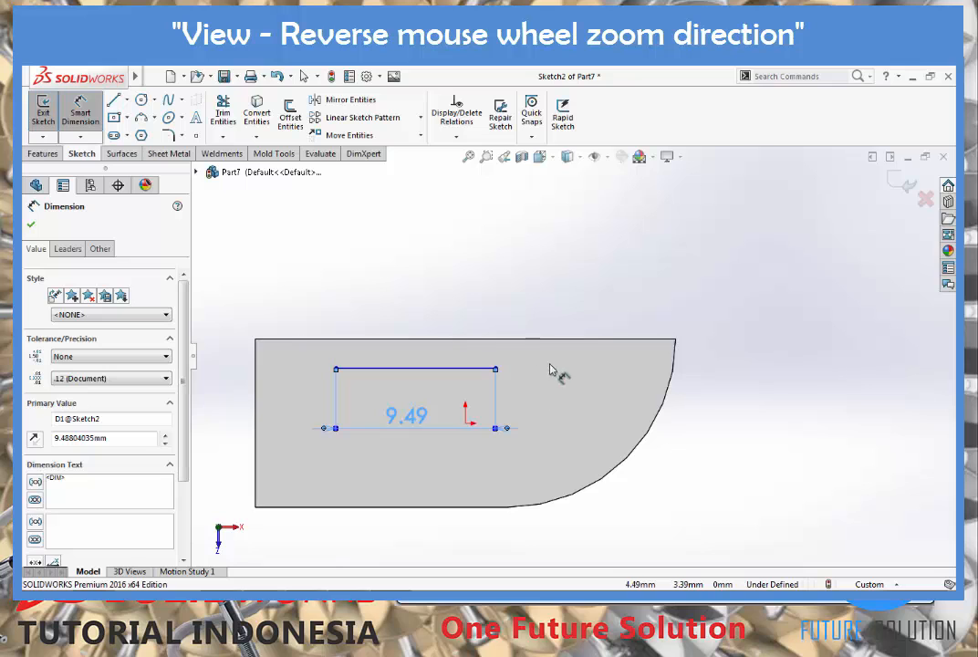
Zoom in and out over the sketched block face to test the reversed mouse wheel direction
scroll(593, 316, "up", 5)
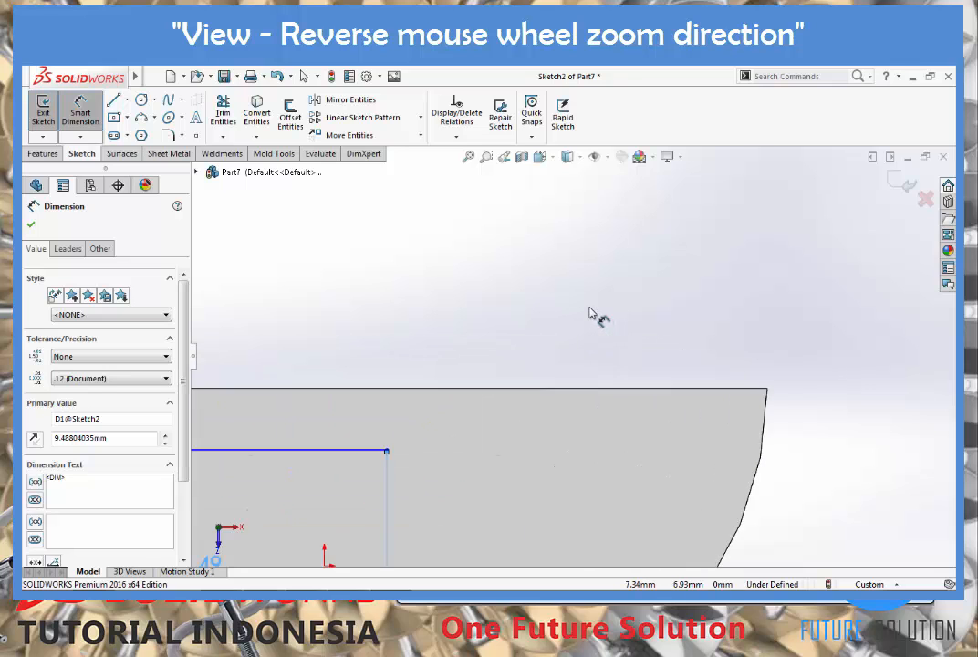
scroll(527, 416, "down", 4)
scroll(475, 429, "up", 2)
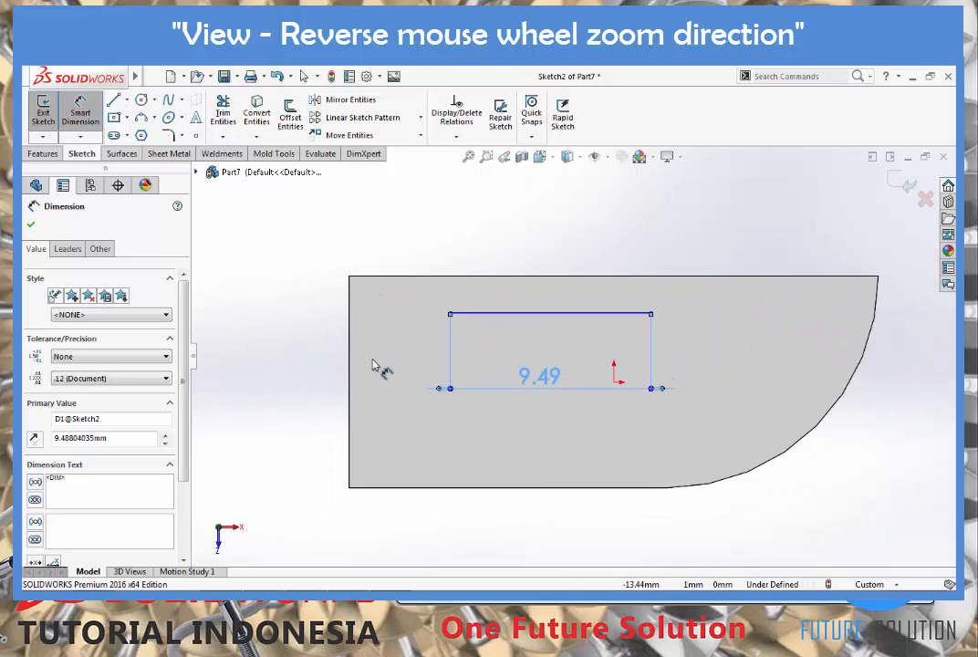
scroll(369, 369, "down", 3)
scroll(310, 340, "up", 5)
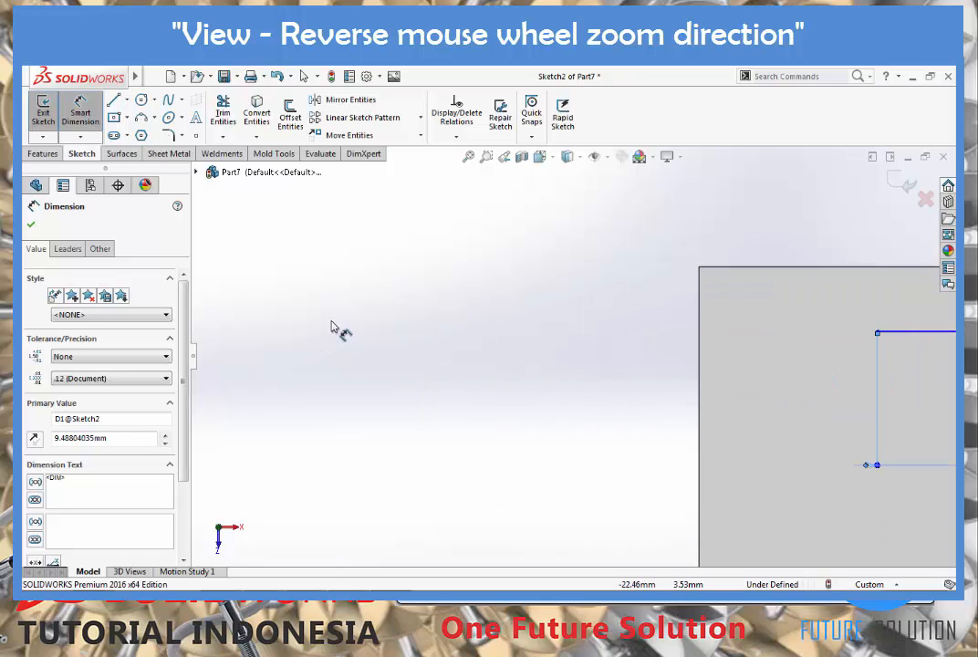
scroll(346, 327, "down", 2)
scroll(346, 326, "down", 1)
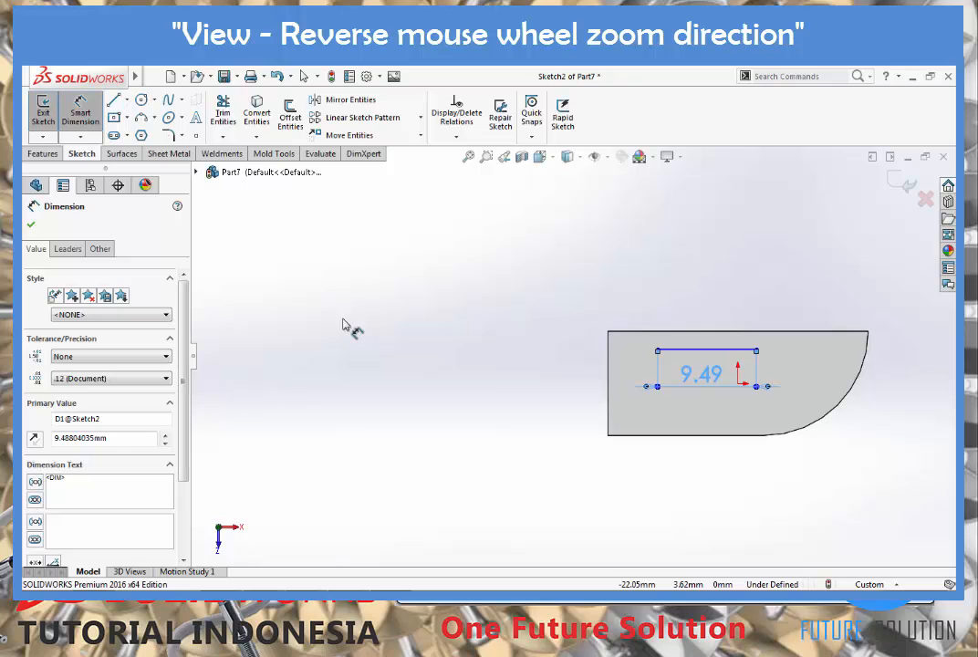
Disable Reverse mouse wheel zoom direction in the View system options and apply it
left_click(366, 76)
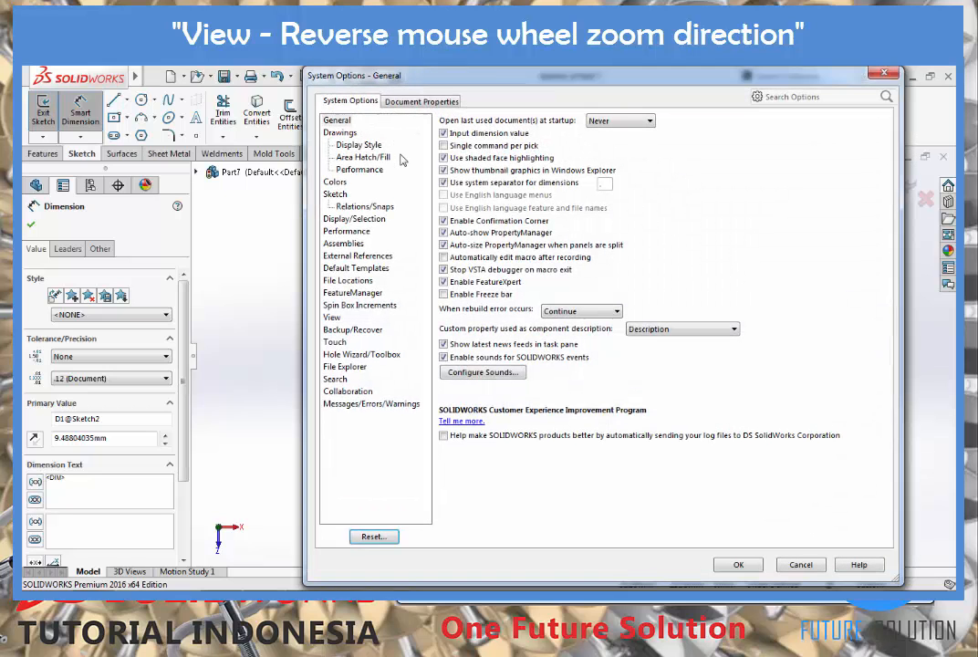
left_click(332, 316)
left_click(447, 128)
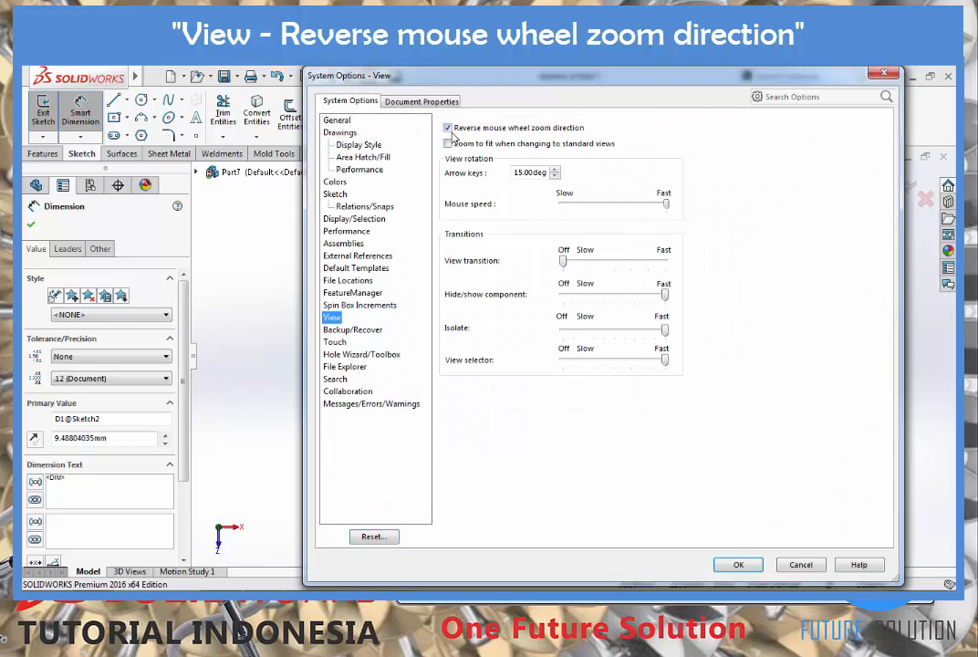
left_click(738, 564)
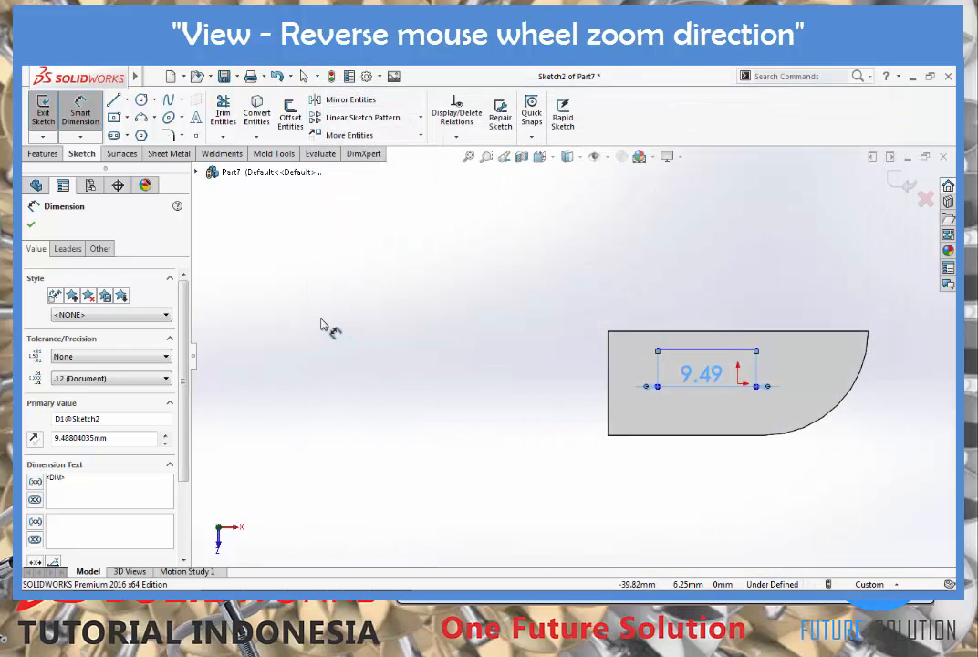
Zoom the block out and in to check the normal mouse wheel direction
scroll(321, 327, "down", 4)
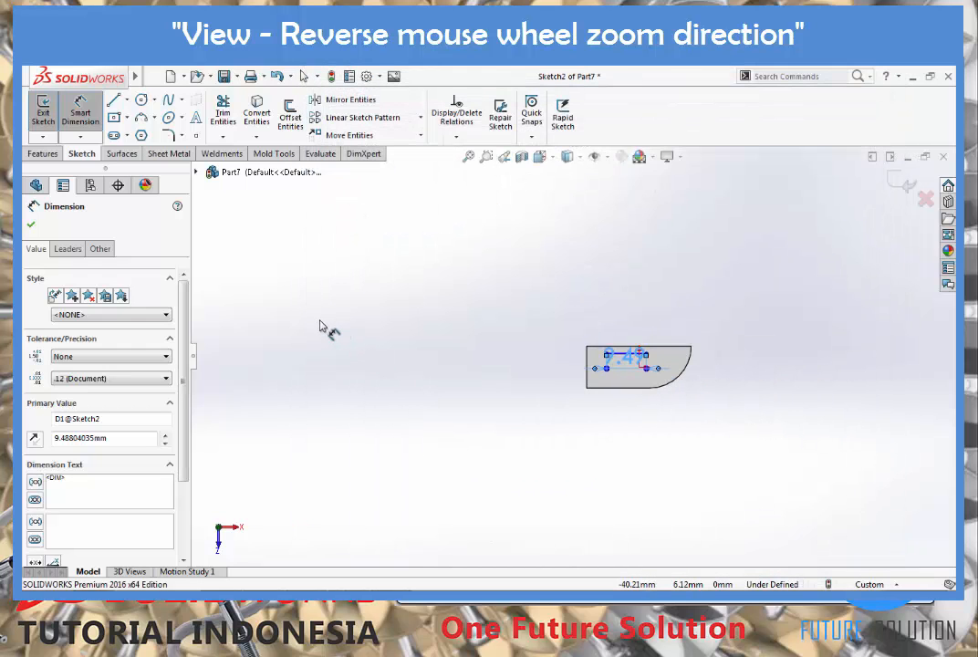
scroll(321, 326, "up", 4)
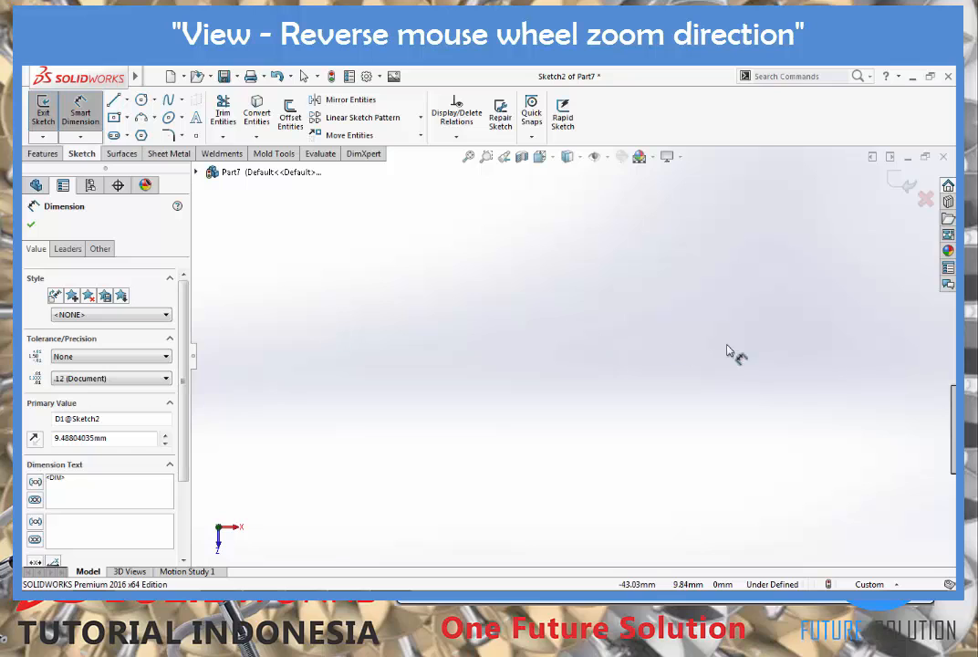
scroll(848, 378, "down", 4)
scroll(648, 371, "up", 7)
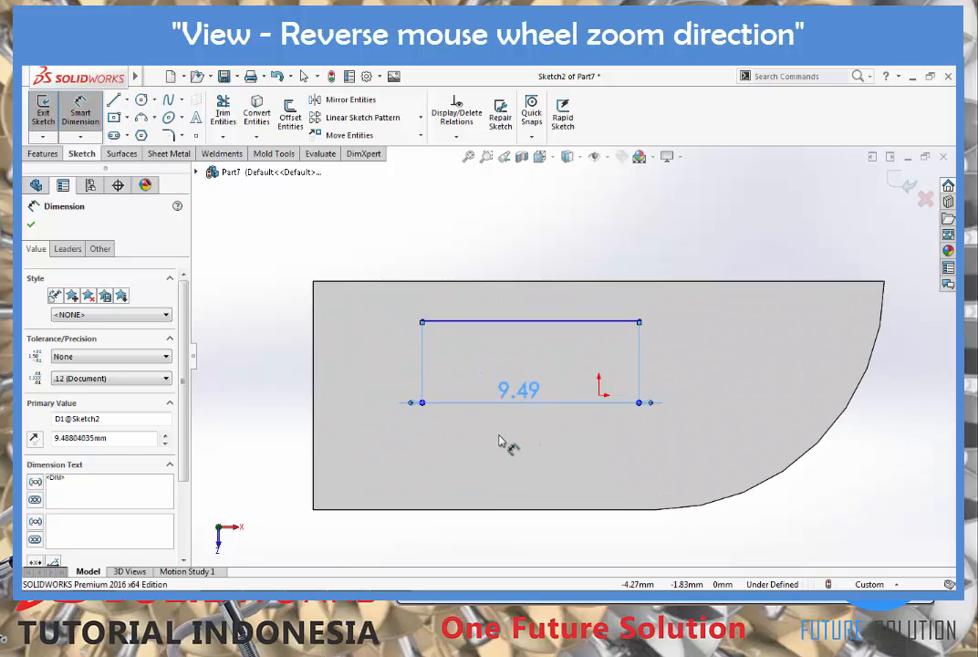
Enable Zoom to fit when changing to standard views in the View system options and apply it
left_click(366, 75)
left_click(335, 317)
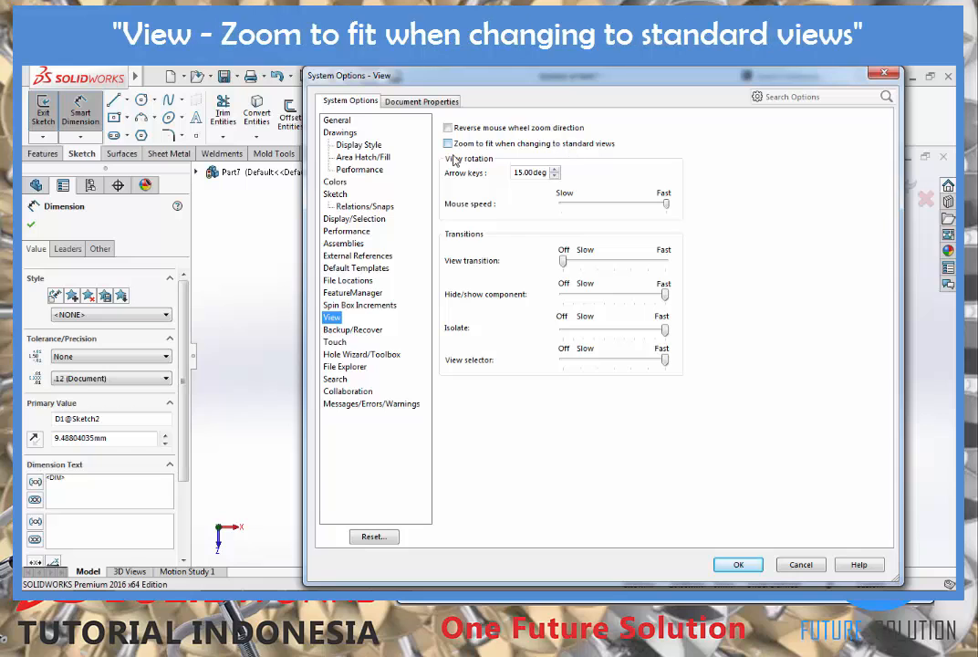
left_click(448, 144)
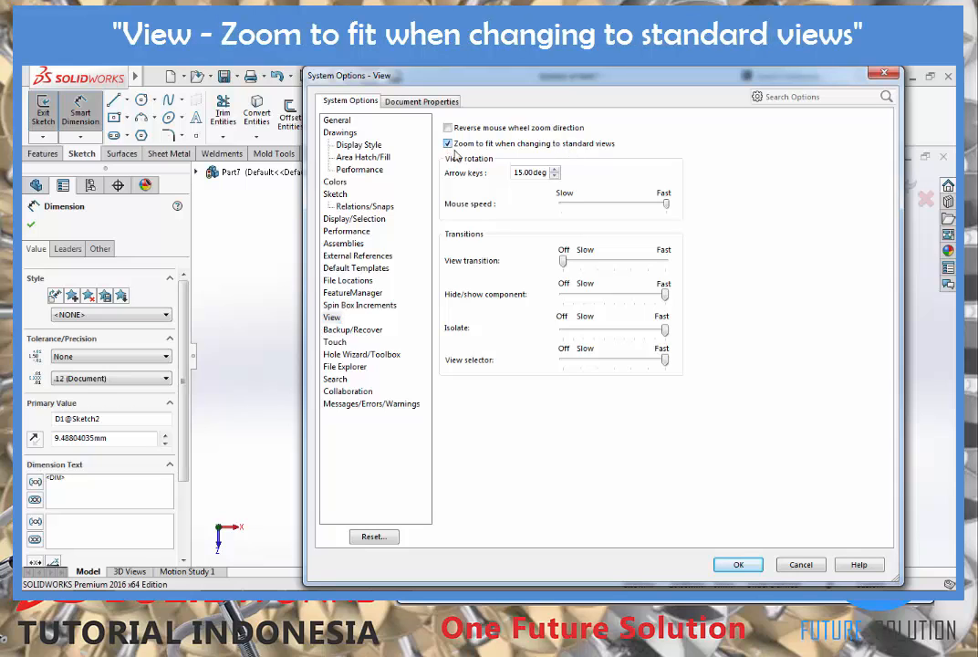
left_click(748, 566)
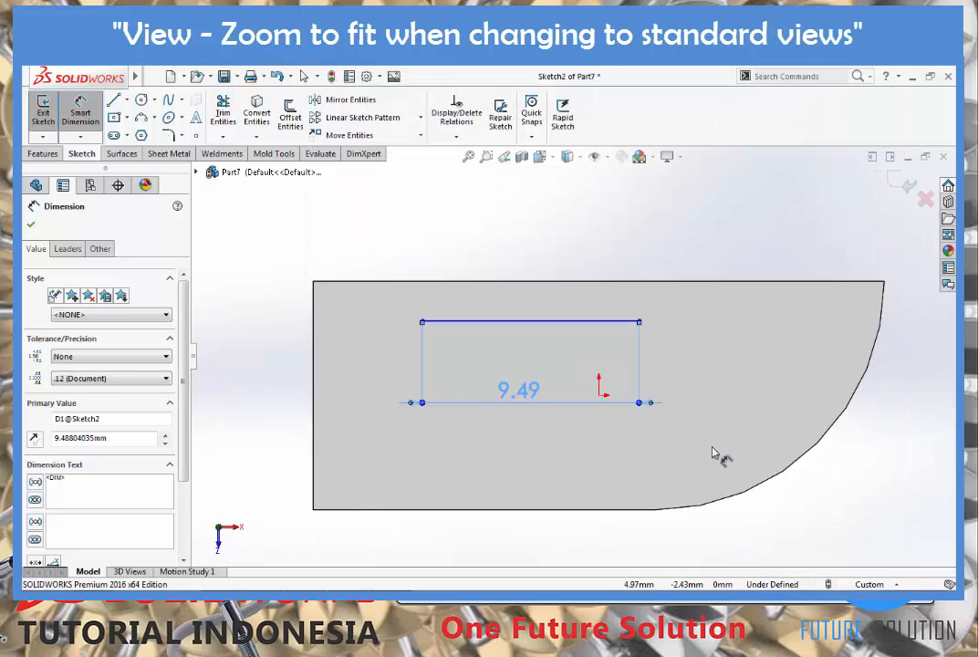
Exit the sketch on the block's top face and discard its changes
scroll(892, 197, "up", 2)
left_click(925, 199)
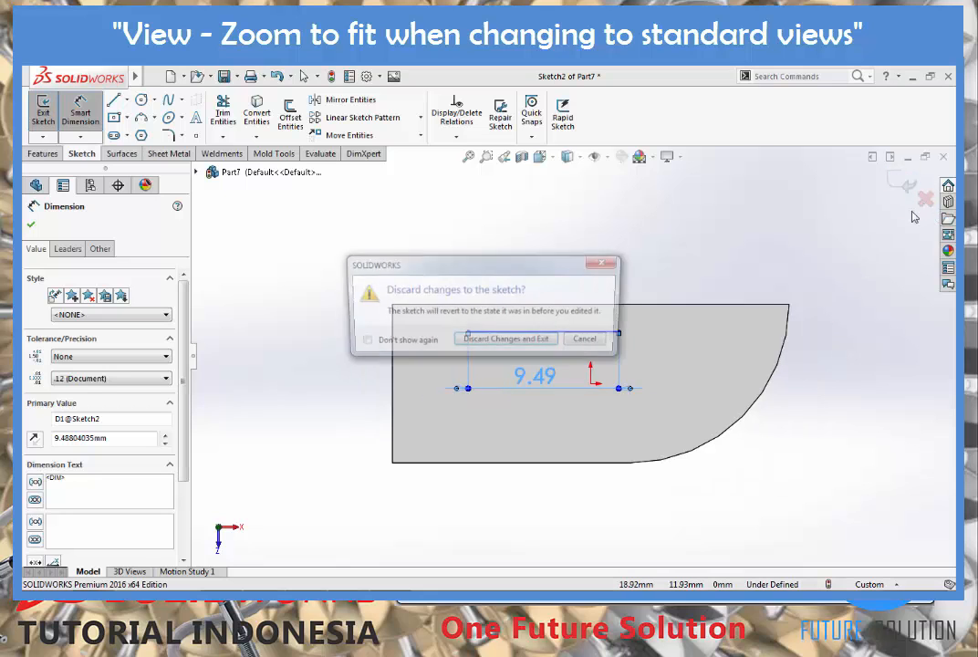
left_click(536, 347)
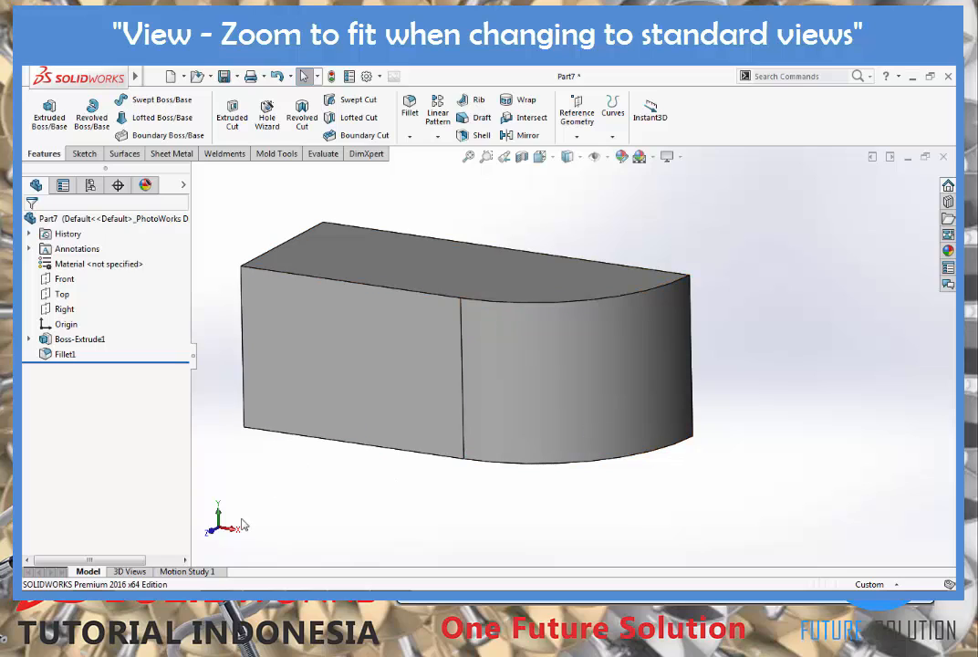
Switch the part between the Front and Back standard views to test zoom to fit
key("ctrl+1")
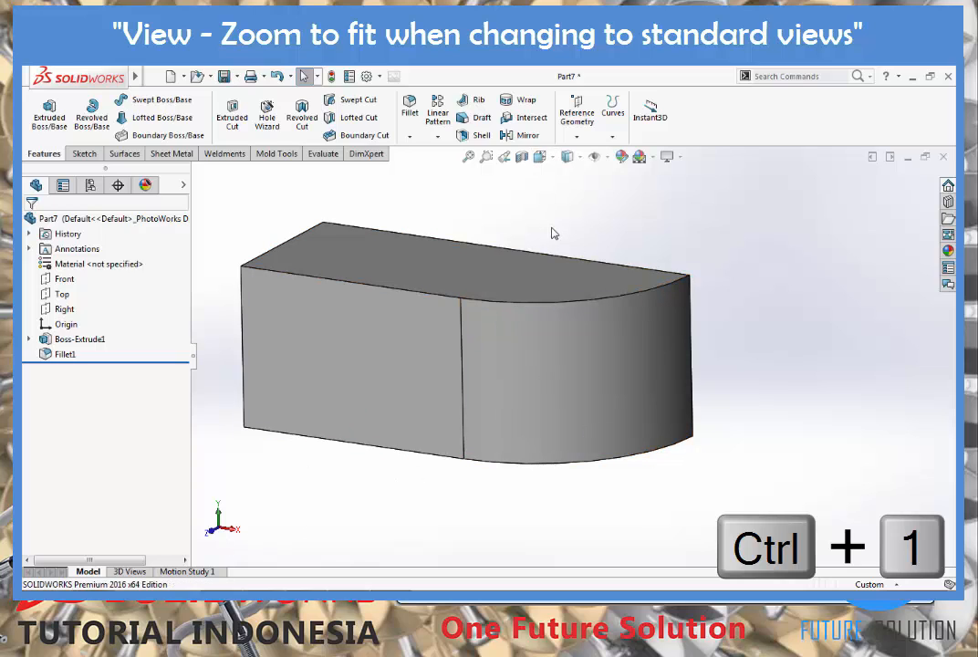
key("ctrl+2")
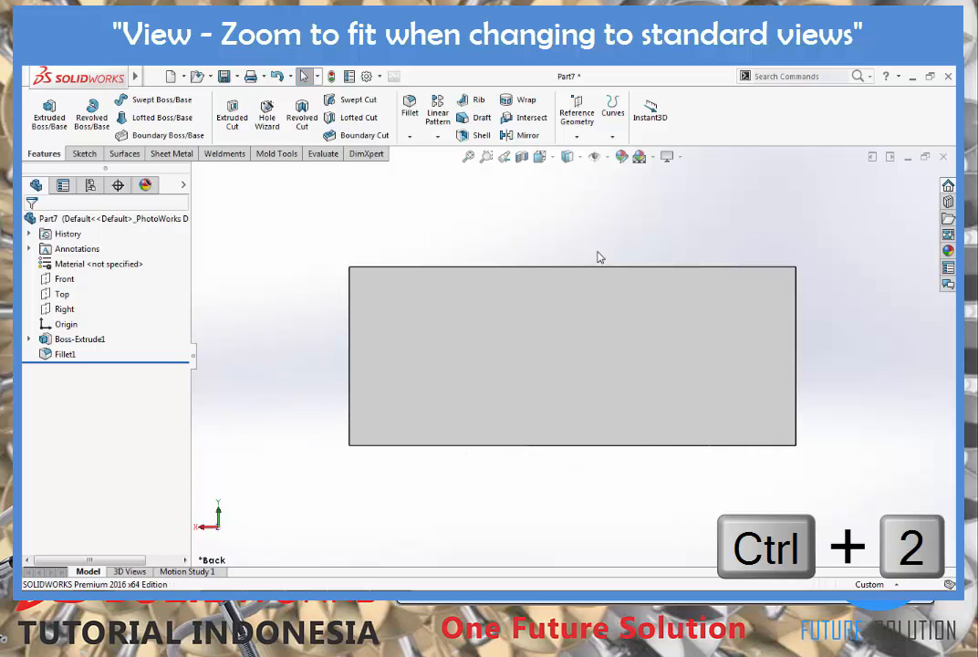
key("ctrl+1")
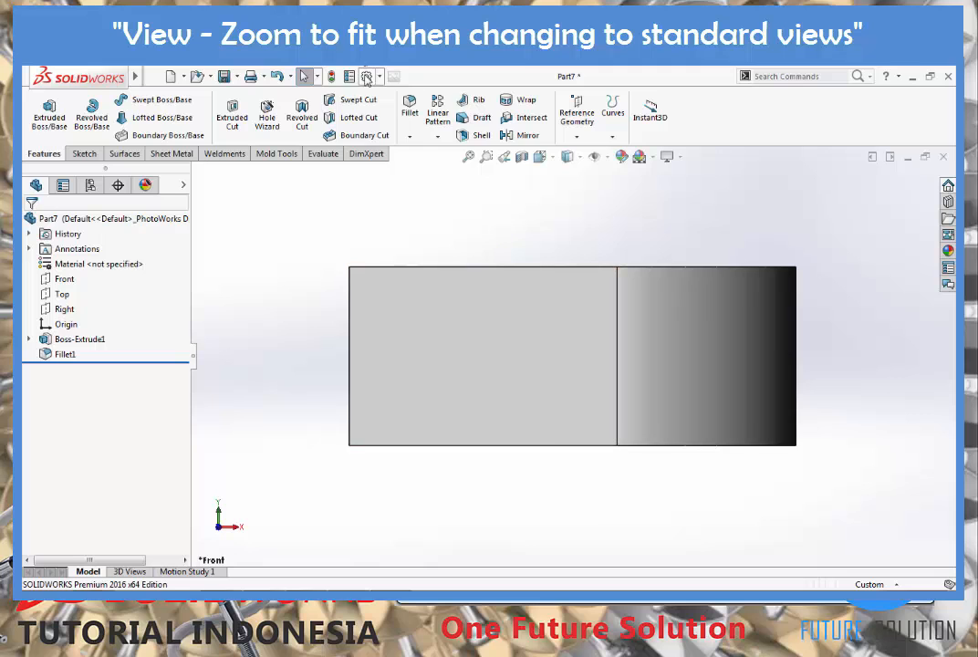
Disable Zoom to fit when changing to standard views in the View system options and apply it
left_click(365, 77)
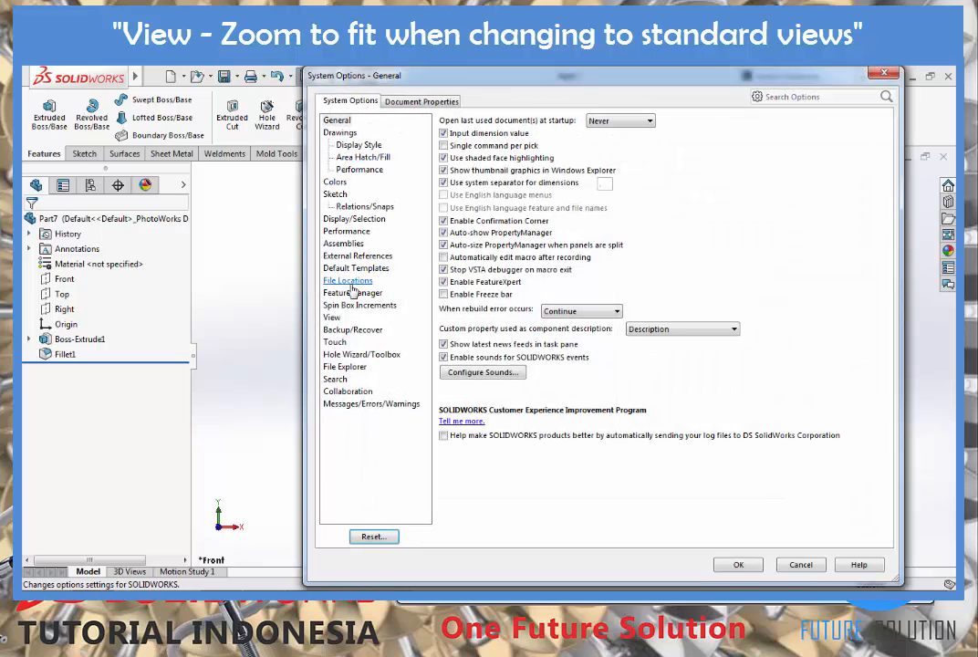
left_click(331, 317)
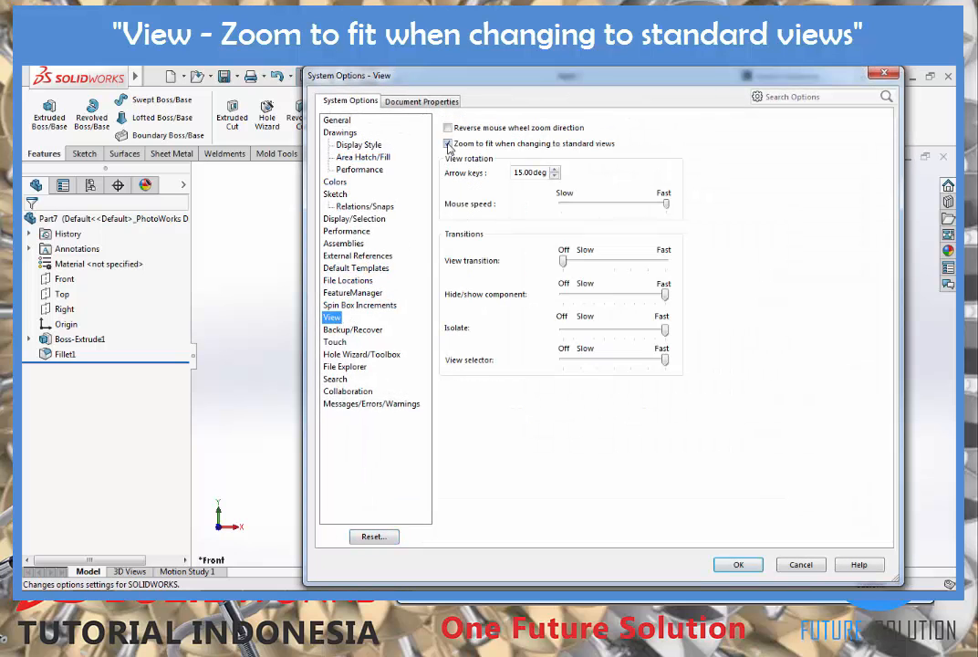
left_click(739, 564)
Zoom the part far out and switch between standard views, including Left, to test them without zoom to fit
scroll(661, 358, "up", 10)
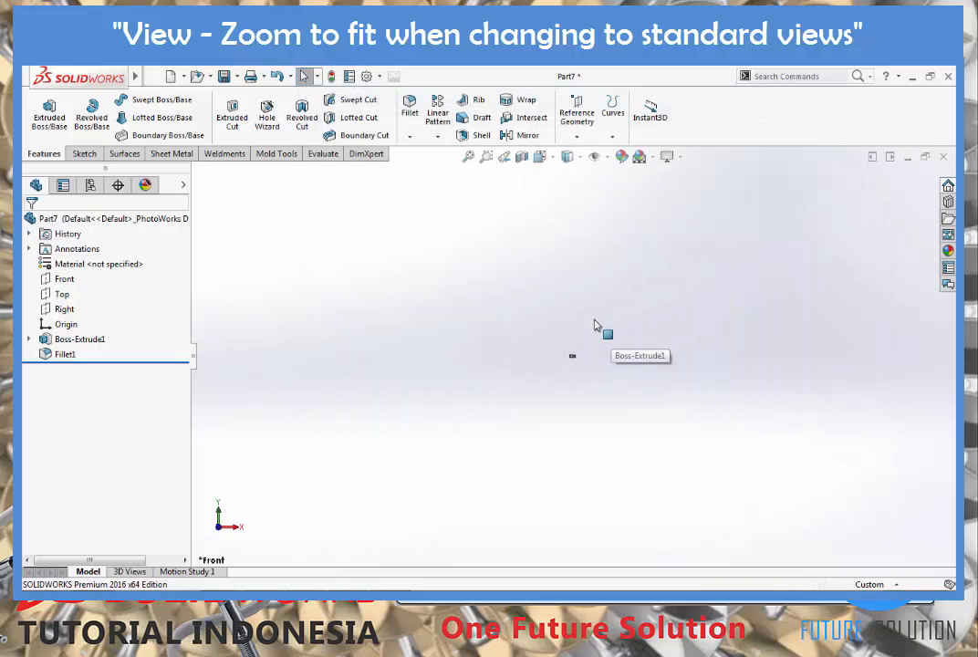
key("ctrl+3")
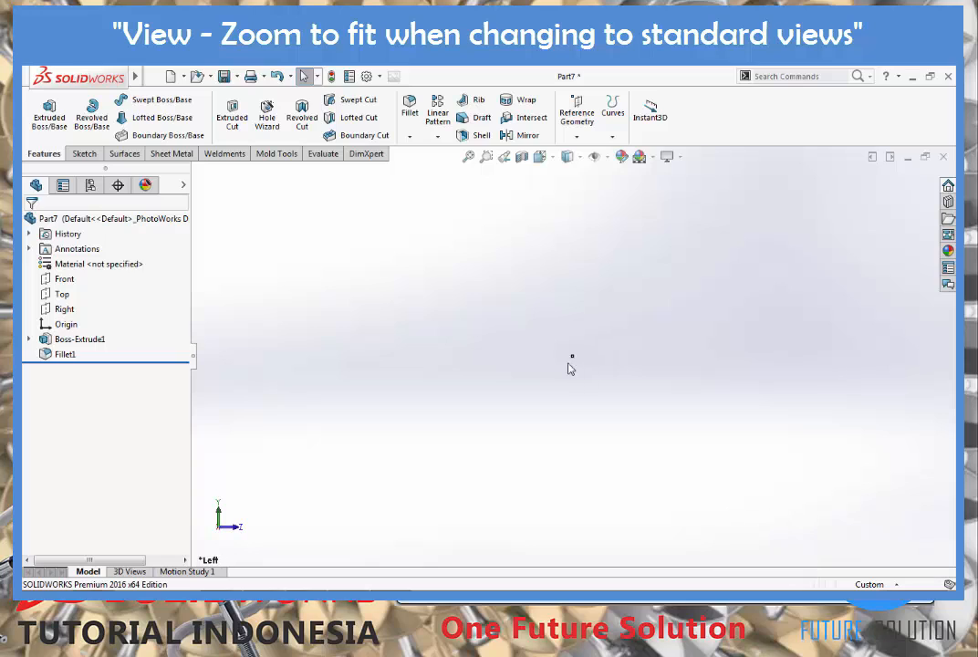
key("ctrl+4")
key("ctrl+5")
key("ctrl+6")
Turn Zoom to fit when changing to standard views back on in the View system options
left_click(365, 75)
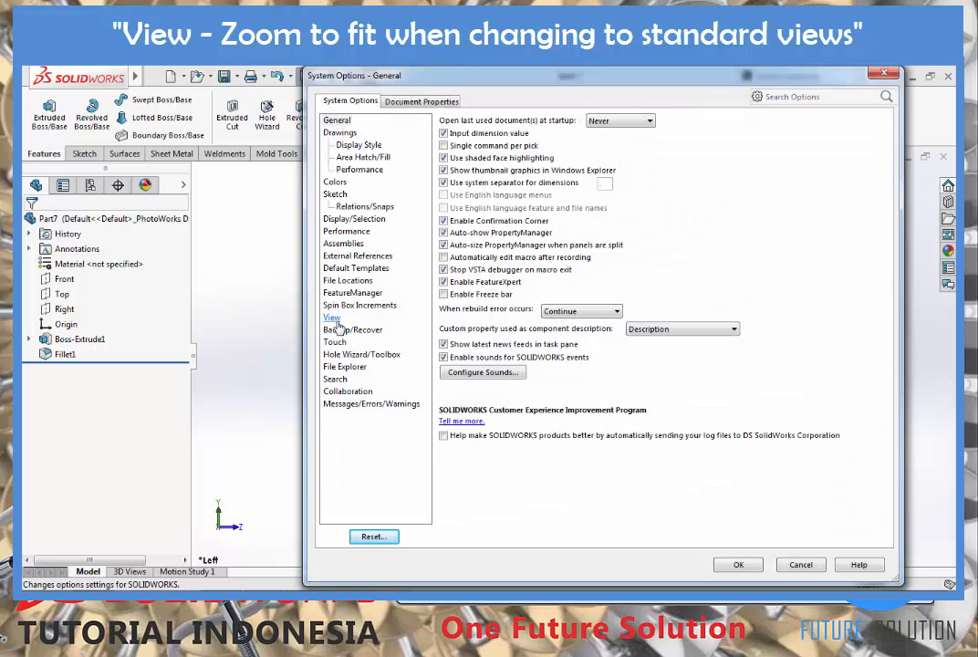
left_click(359, 305)
left_click(331, 317)
left_click(447, 144)
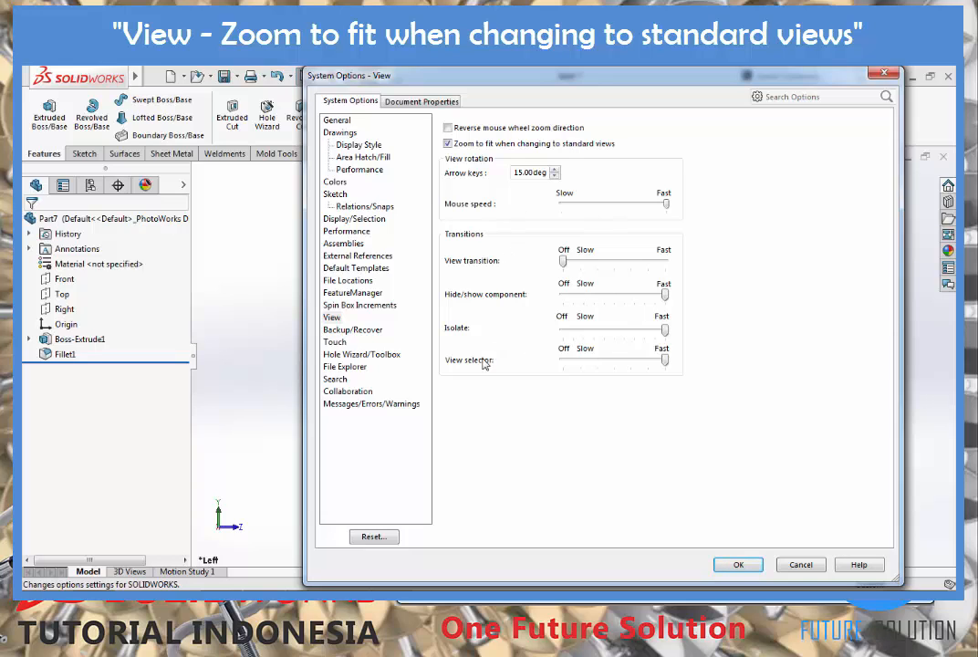
Review the Backup/Recover system options and apply the system options
left_click(352, 332)
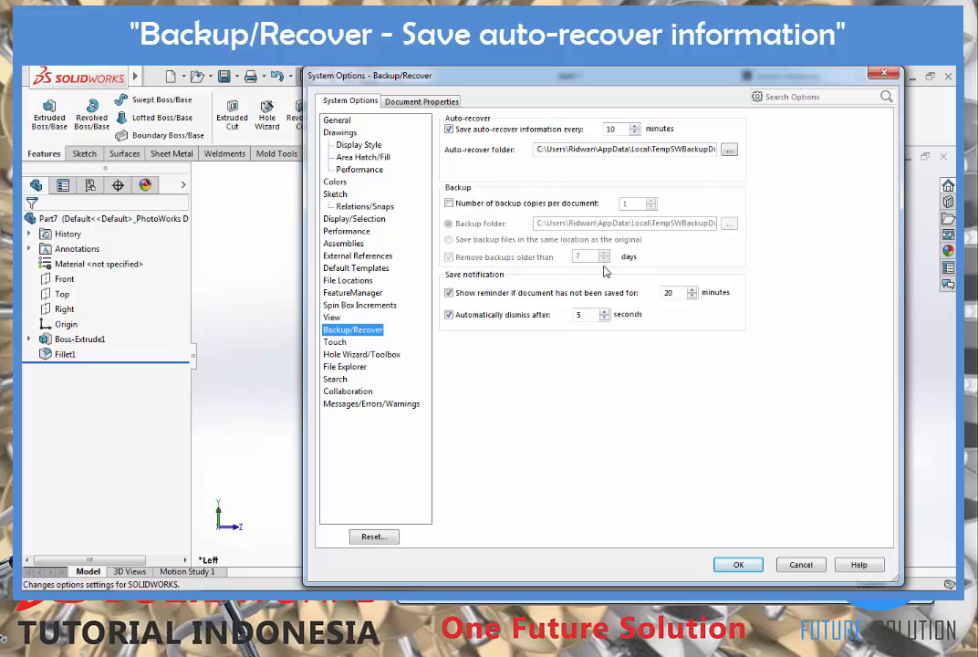
left_click(739, 563)
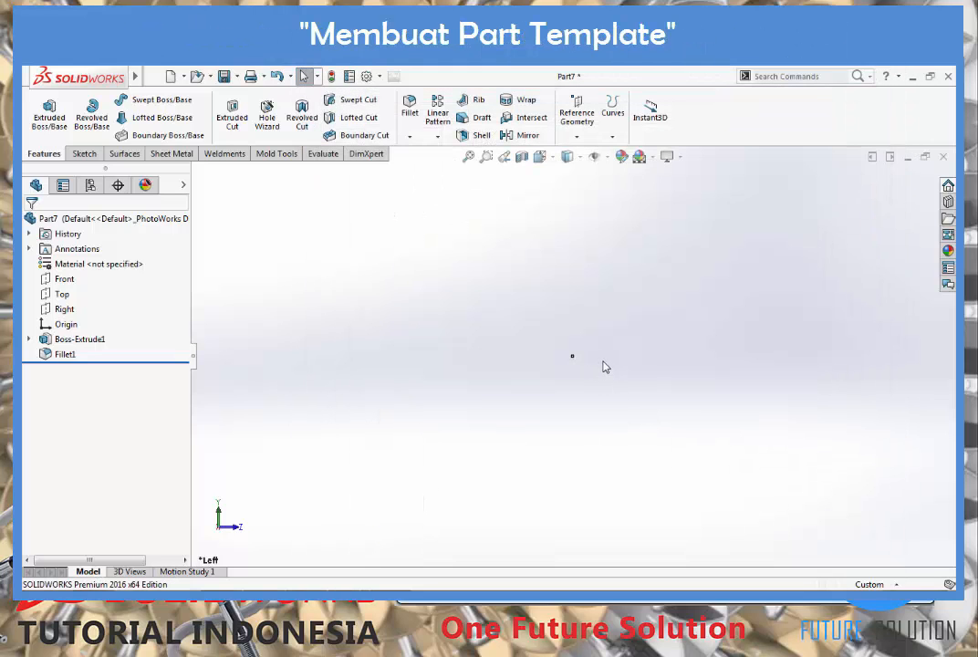
Delete the part's Boss-Extrude1 and Fillet1 features and set the document units to MMGS (millimeter, gram, second)
key("ctrl+7")
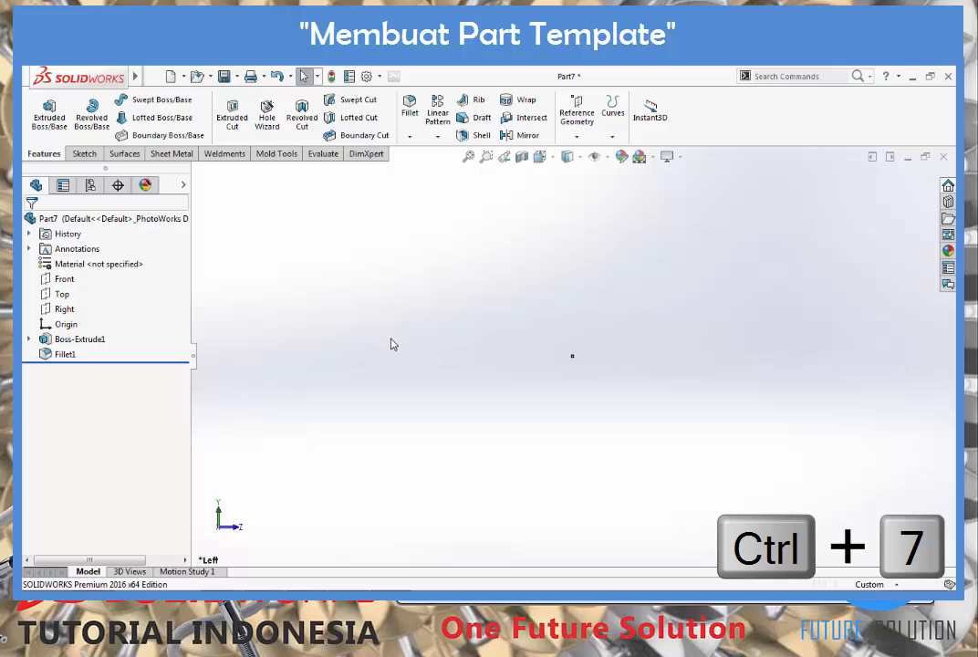
left_click(75, 340)
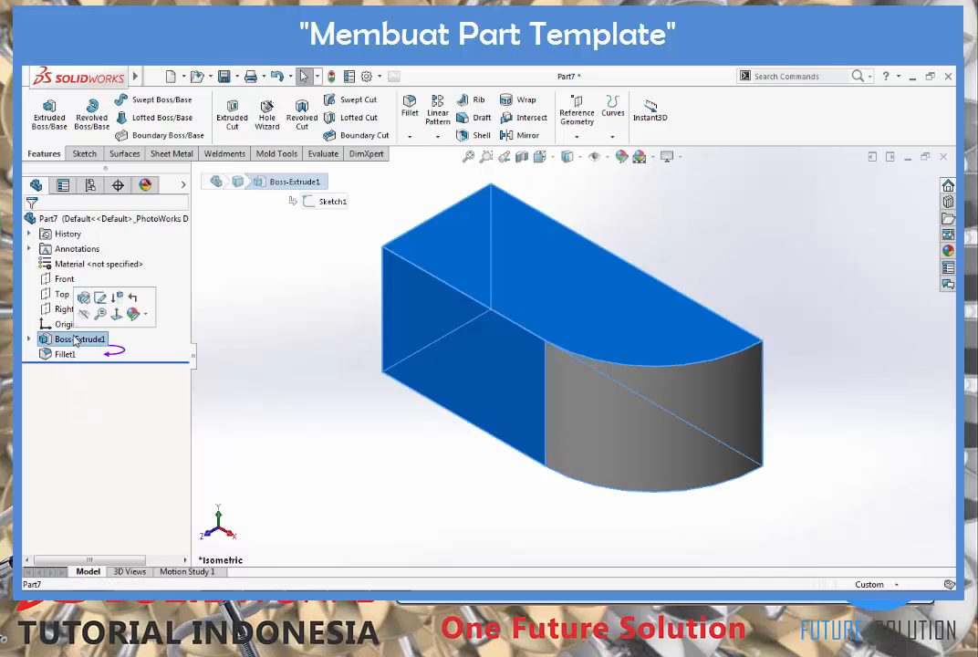
key("Delete")
left_click(69, 339)
key("Delete")
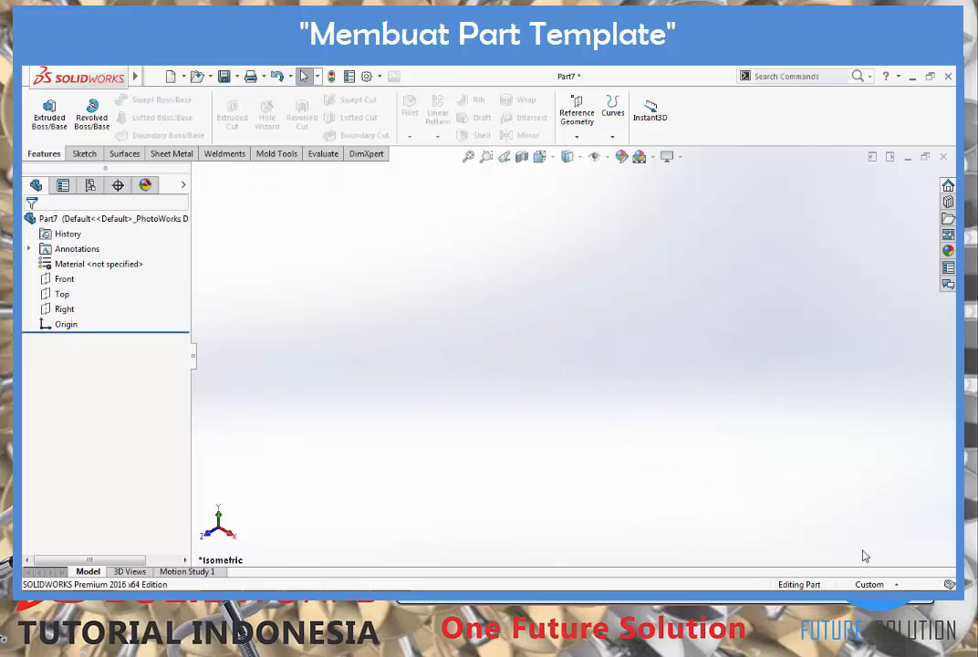
left_click(871, 584)
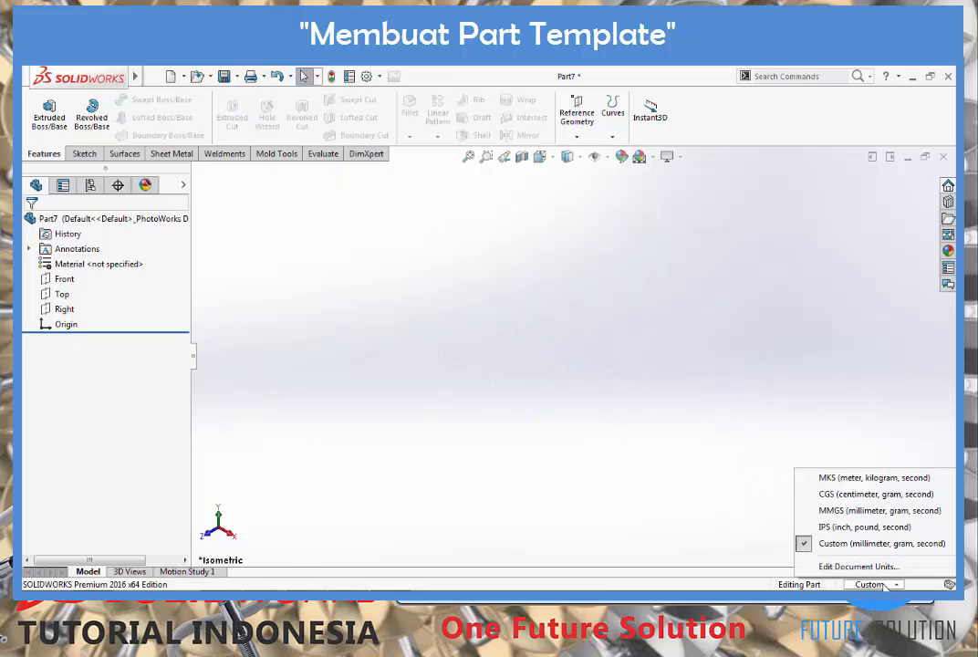
left_click(867, 511)
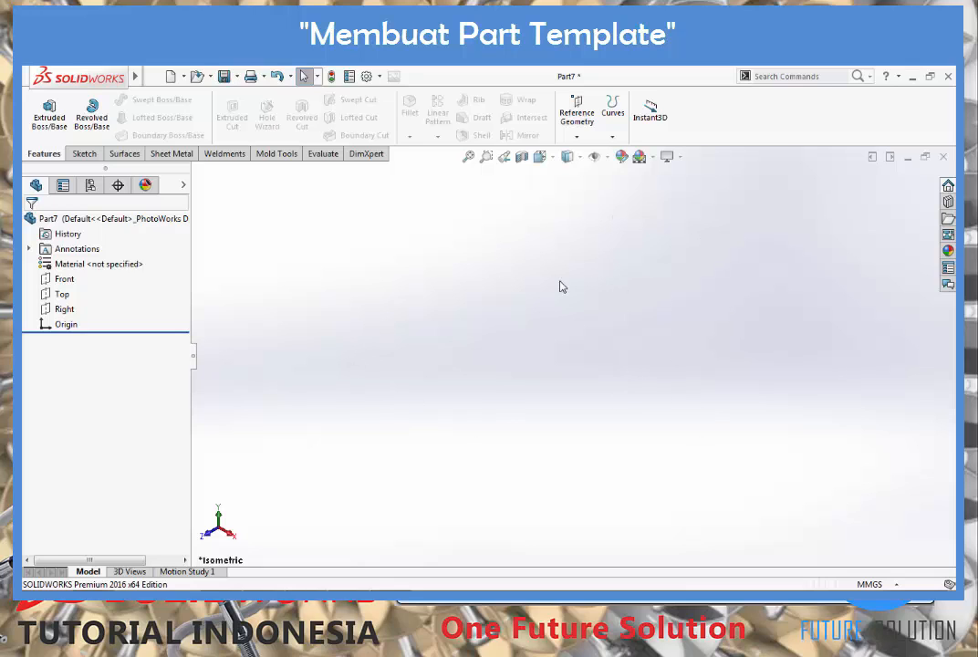
Start saving the empty part and create and open a folder named Template Custom inside 053 Tampilan & Properties - Template & Option
left_click(152, 76)
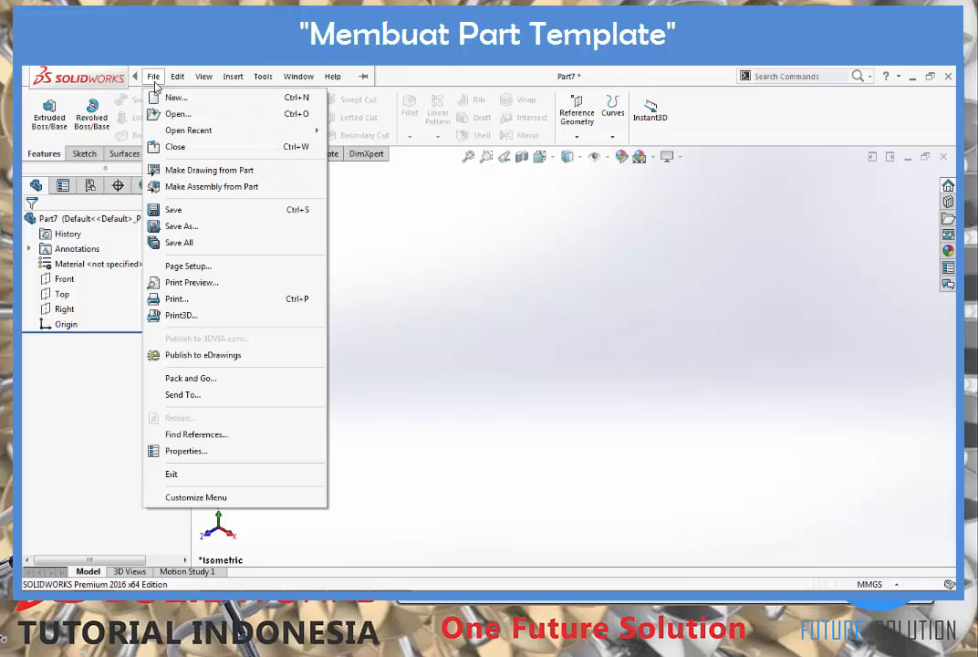
left_click(168, 211)
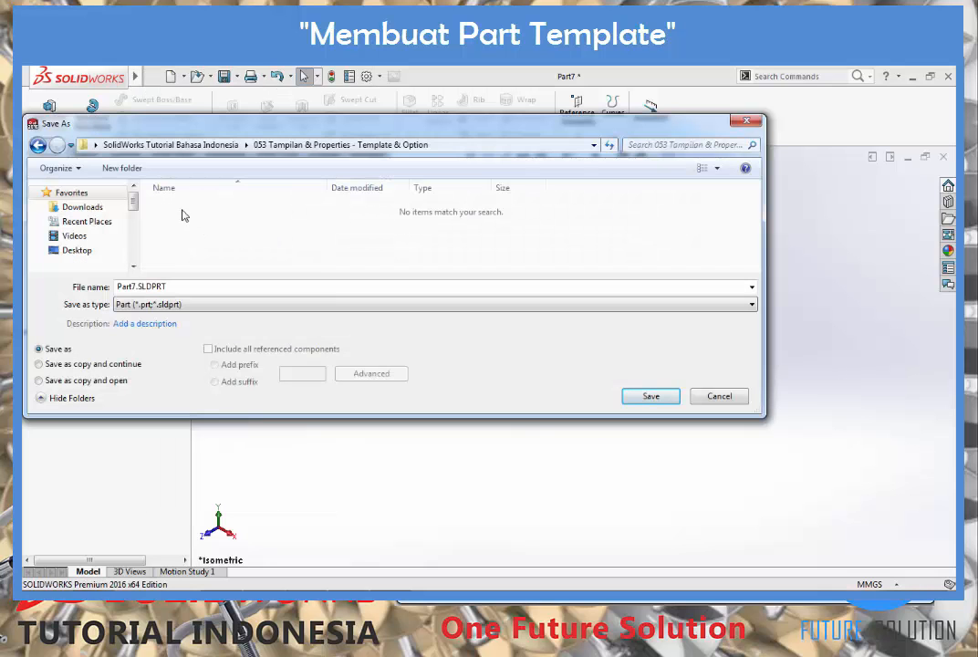
left_click(126, 169)
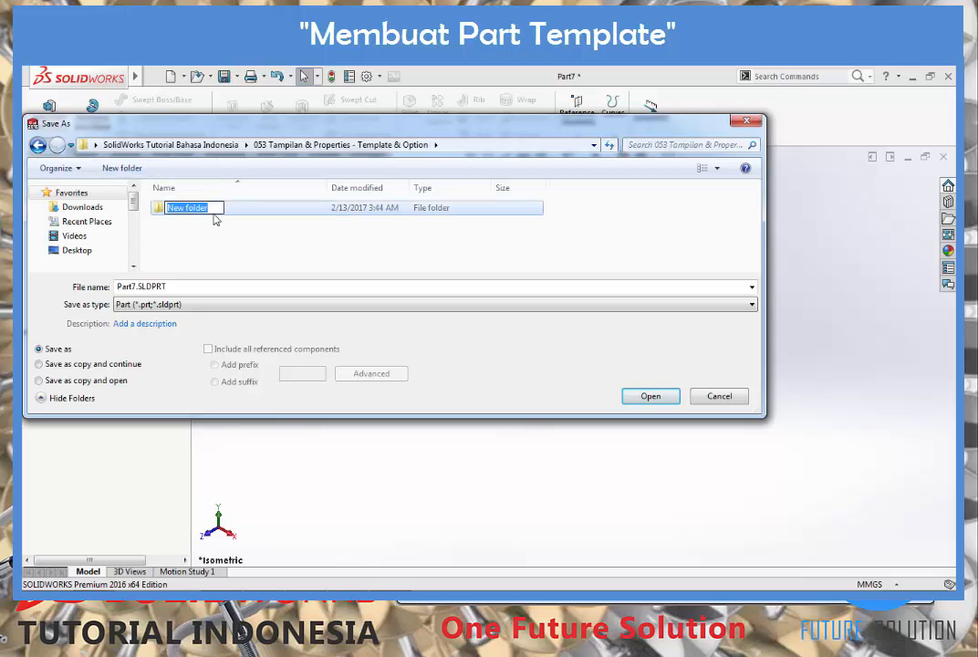
type("Template Custom")
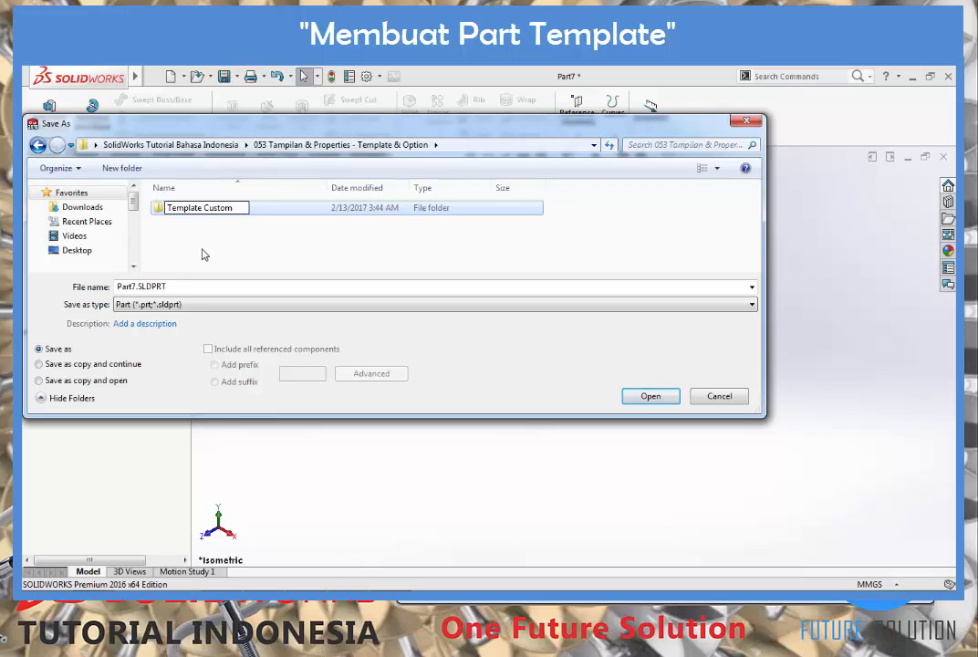
left_click(204, 255)
double_click(182, 217)
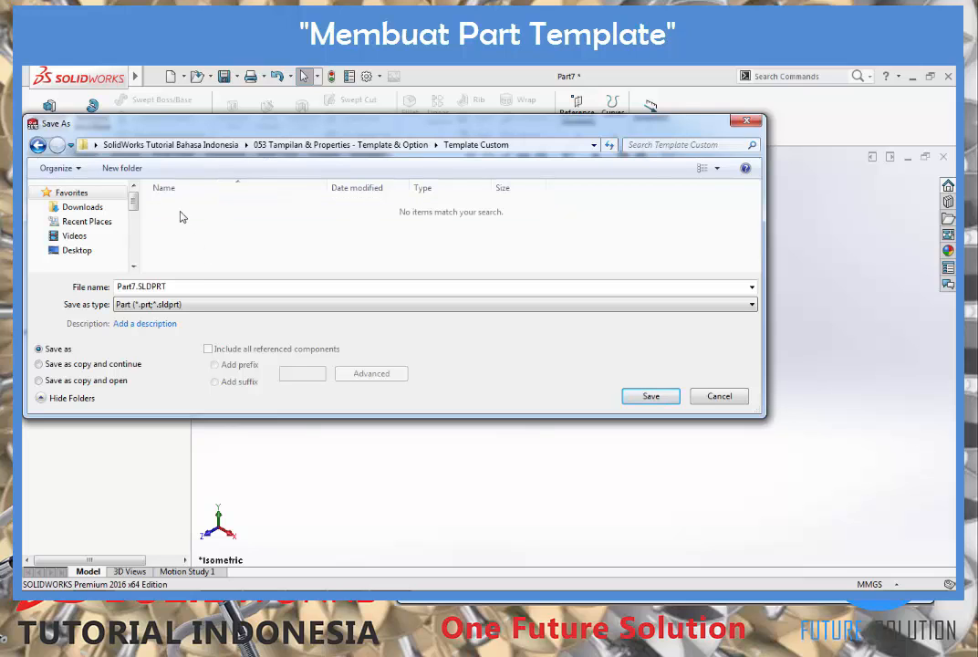
Save the part as a Part Templates (*.prtdot) file named Part Custom in the Template Custom folder and close it
double_click(182, 286)
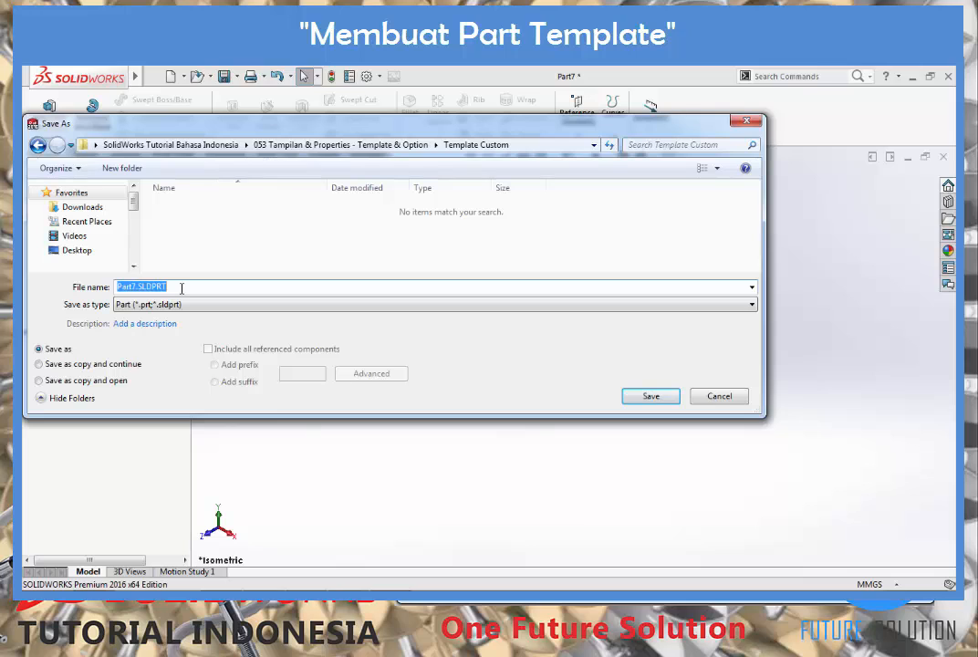
type("Part Custom")
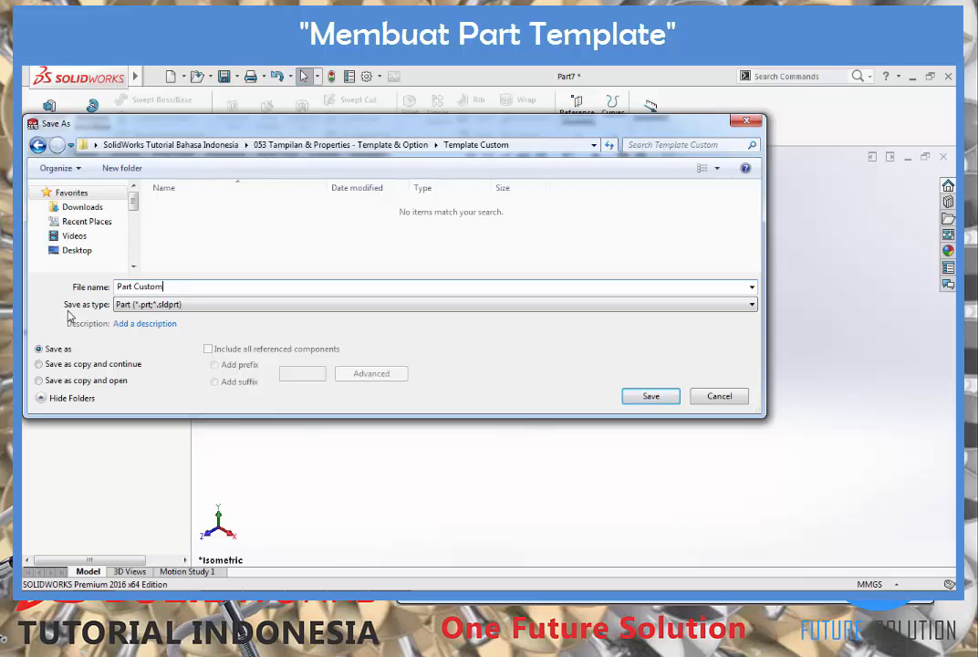
left_click(120, 308)
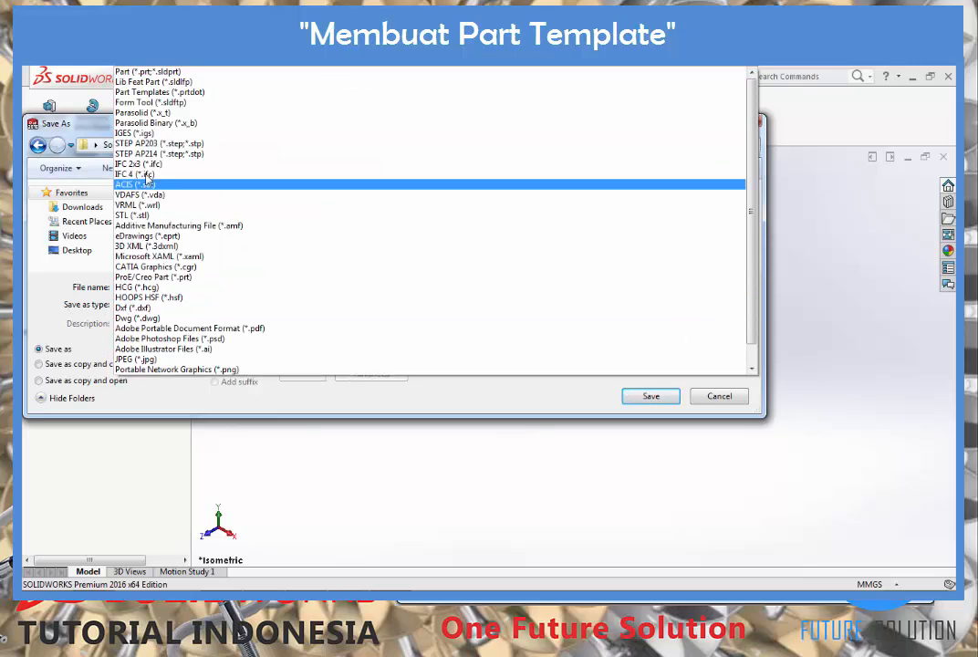
left_click(159, 92)
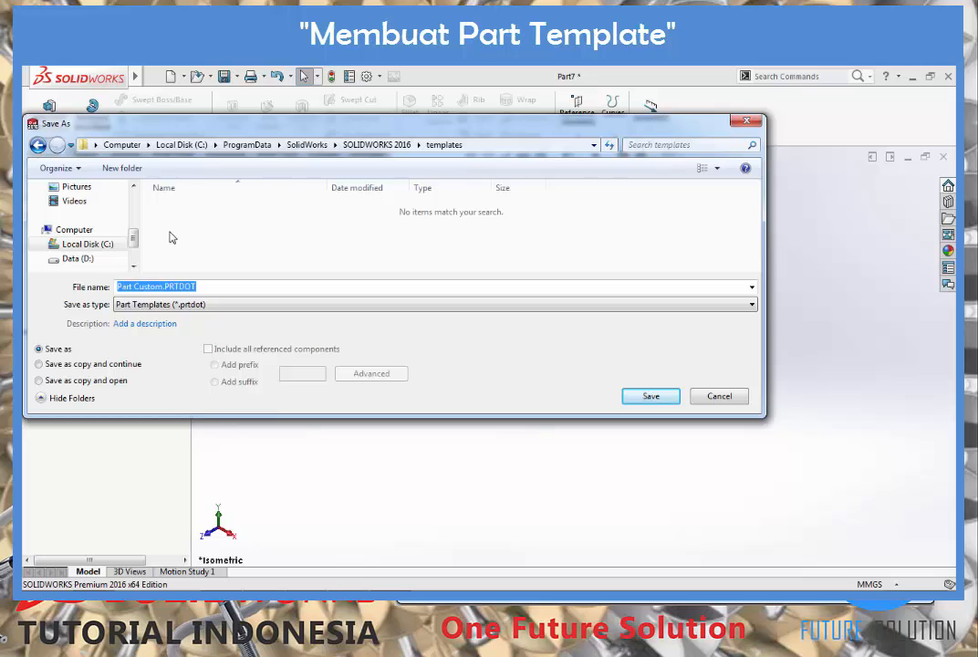
scroll(119, 196, "up", 3)
left_click(76, 216)
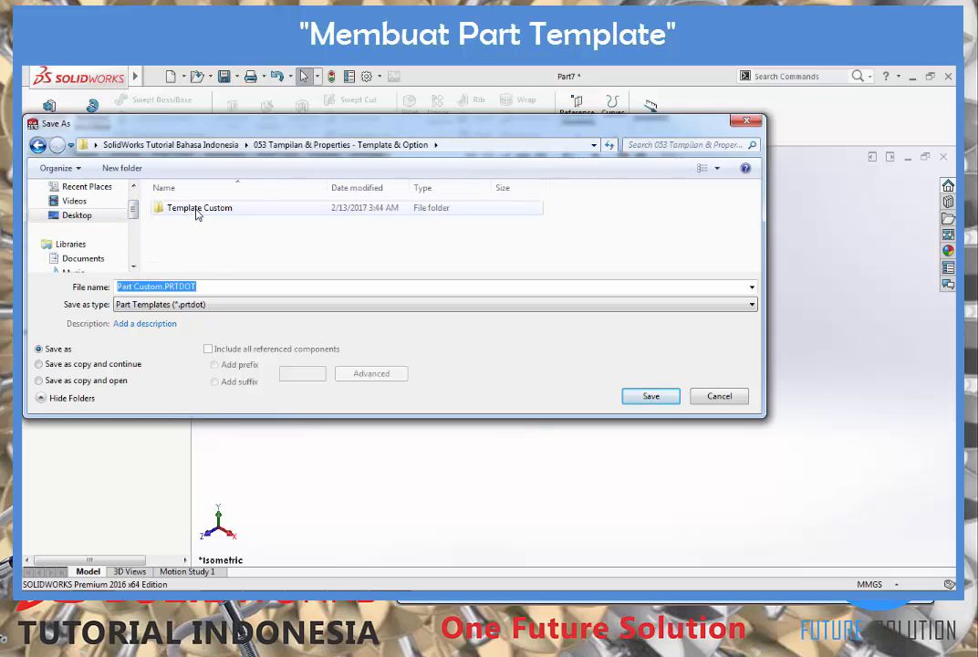
double_click(195, 210)
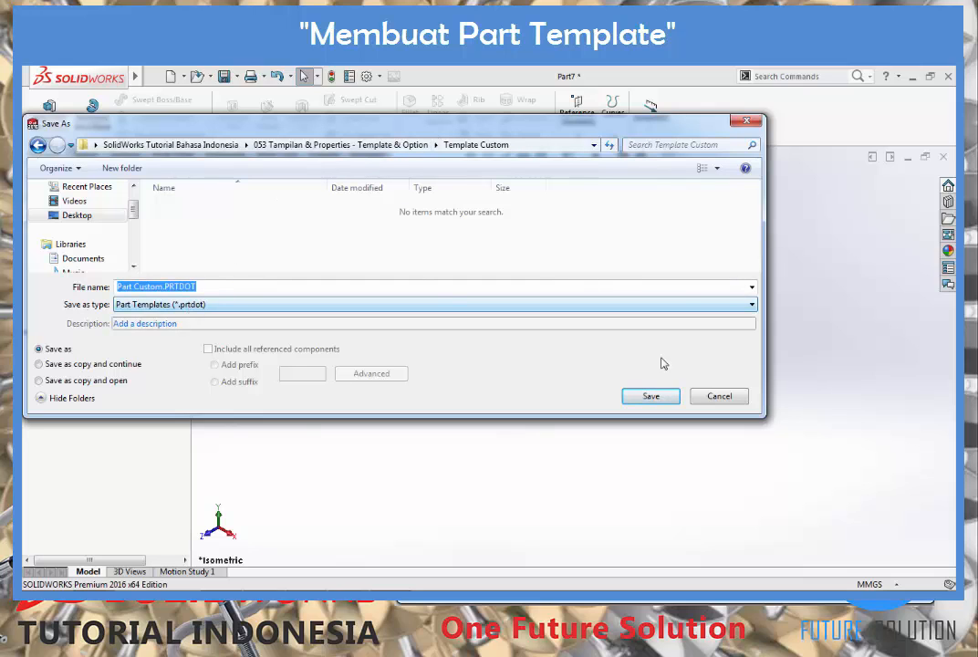
left_click(633, 399)
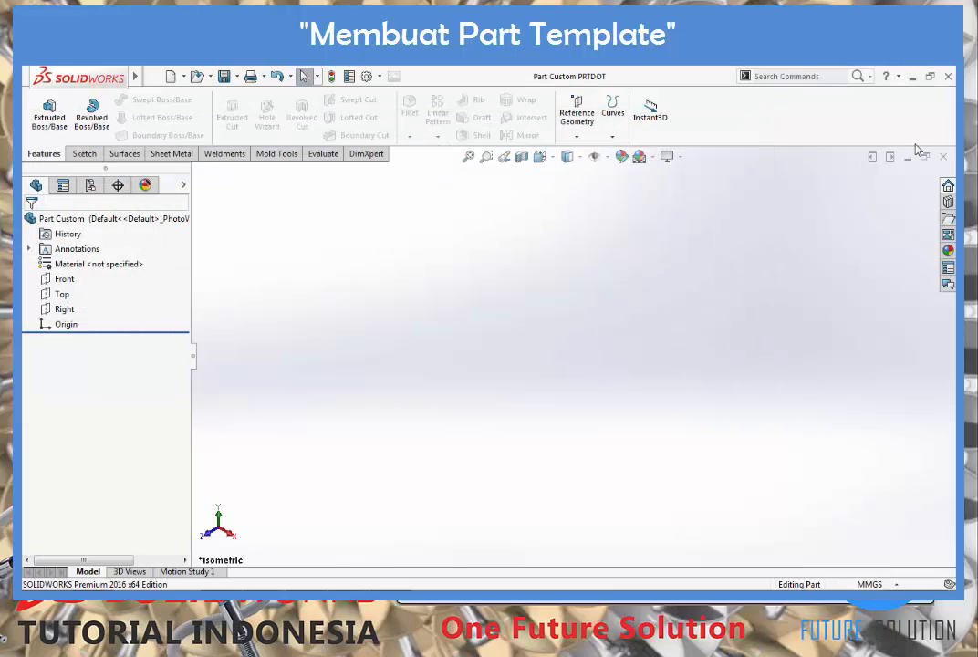
left_click(942, 156)
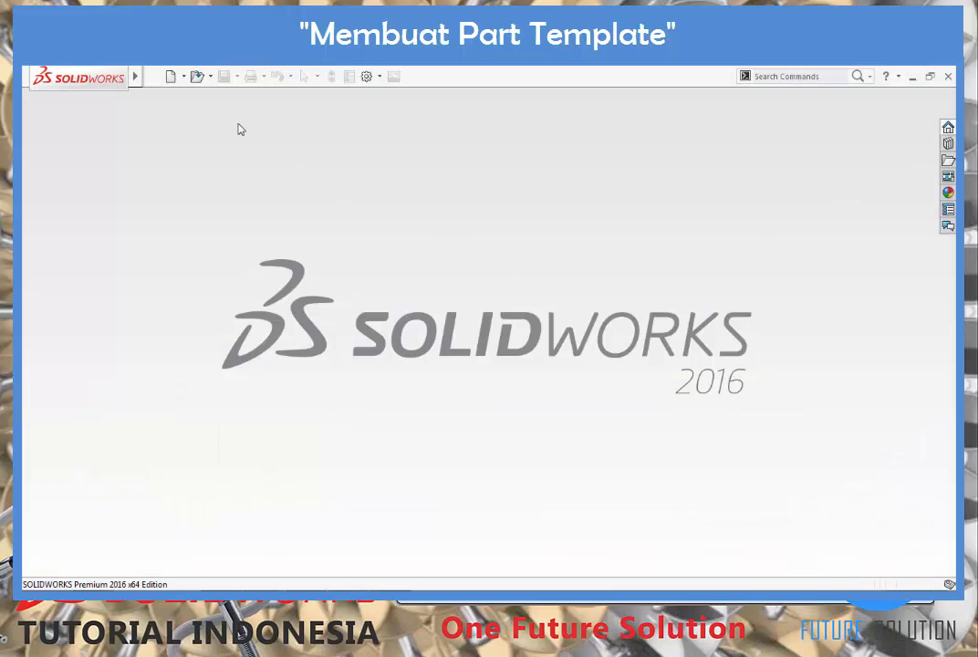
Check the templates offered for a new document, including part, assem and draw, without creating one
left_click(169, 76)
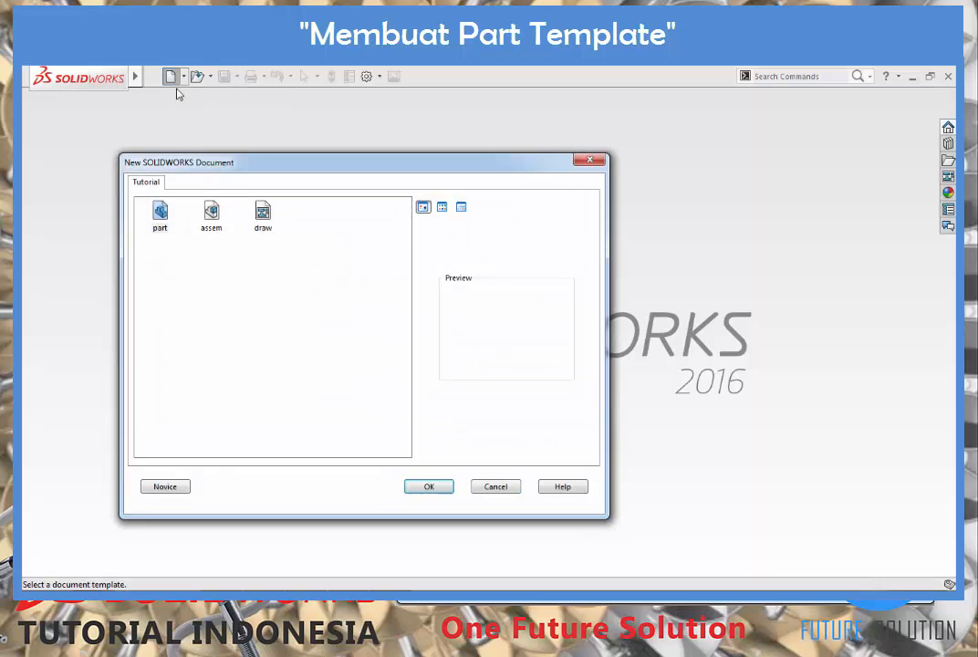
left_click(266, 213)
left_click(216, 219)
left_click(166, 219)
left_click(492, 488)
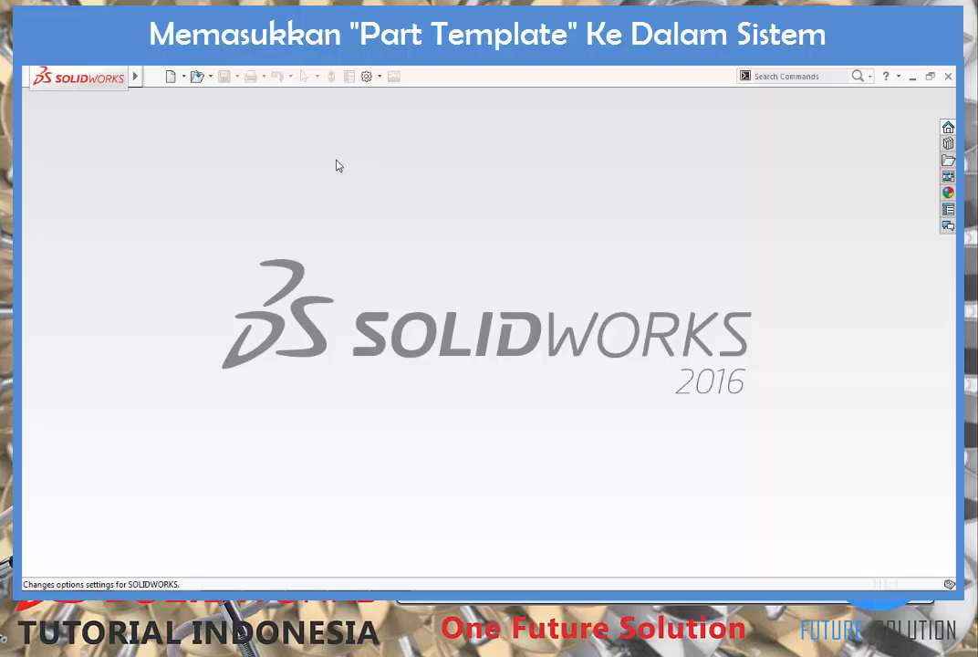
Add the Template Custom folder to the Document Templates file locations in the system options
left_click(366, 77)
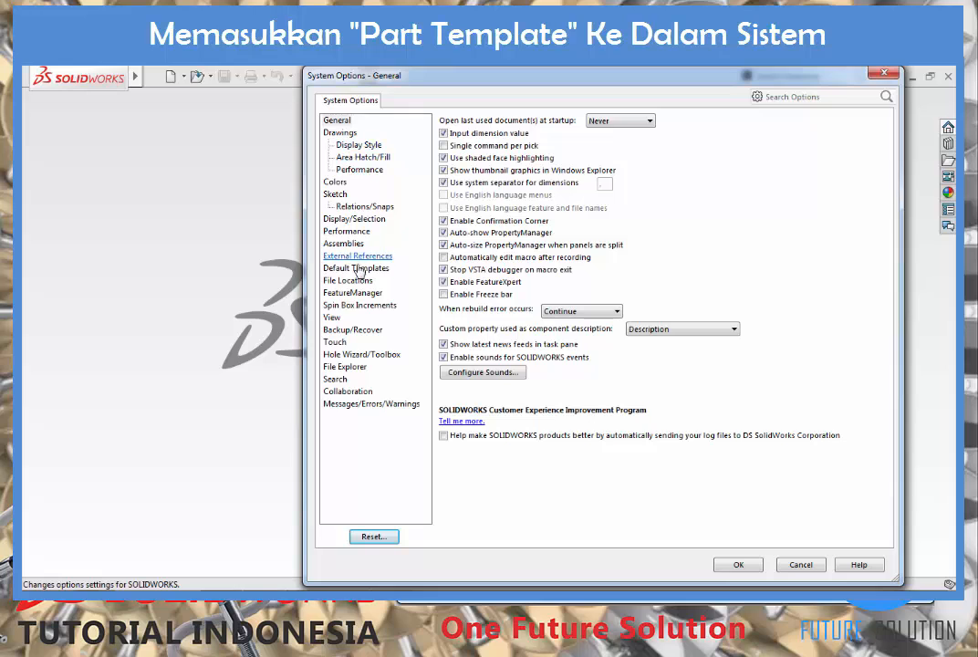
left_click(347, 280)
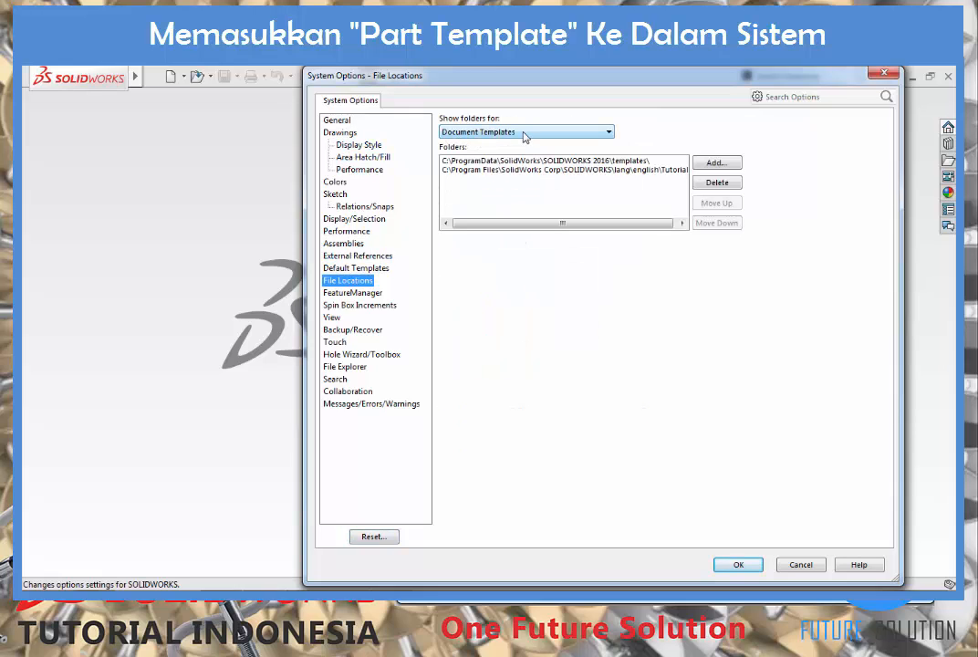
left_click(717, 164)
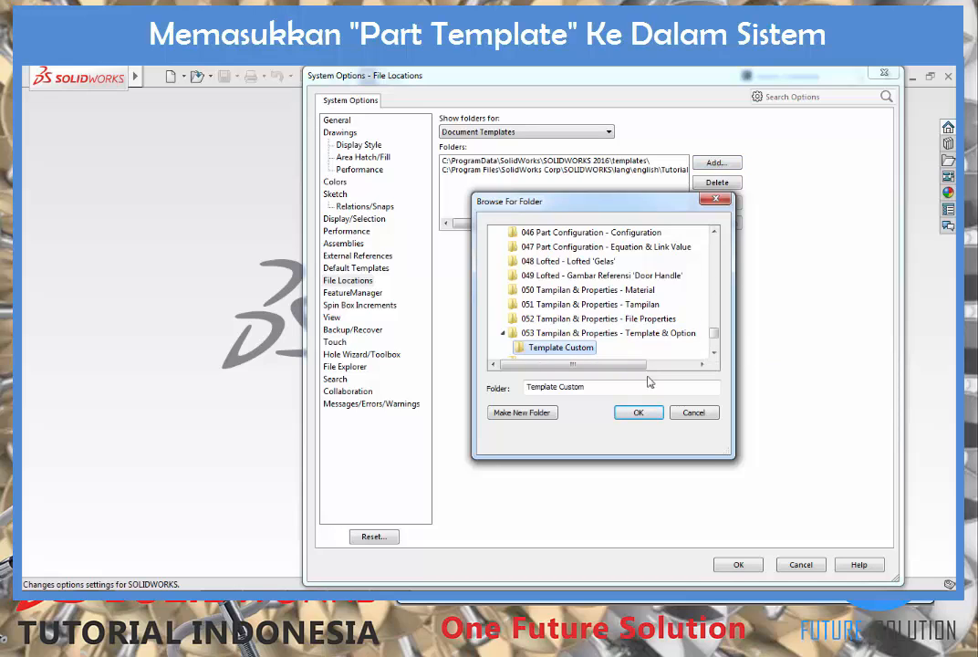
left_click(637, 412)
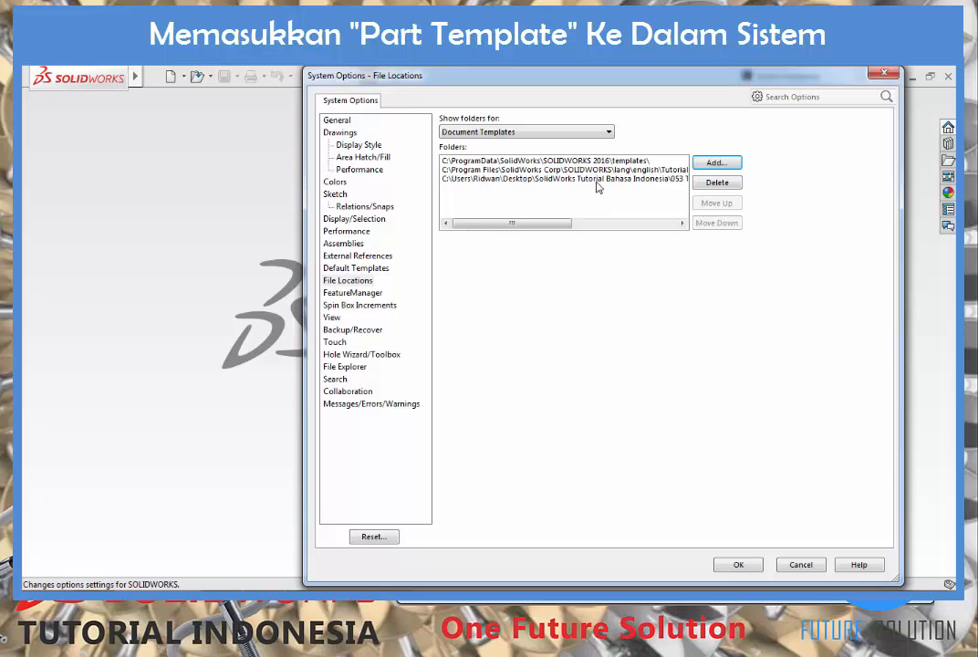
left_click(738, 564)
left_click(526, 368)
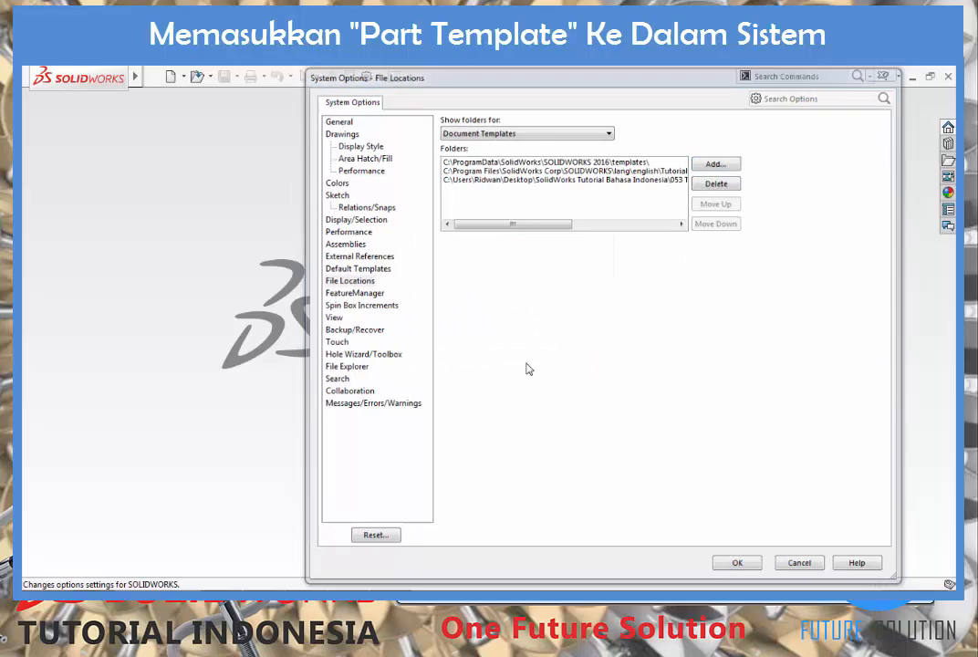
Create a new part from the Part Custom template in the Template Custom group
left_click(170, 78)
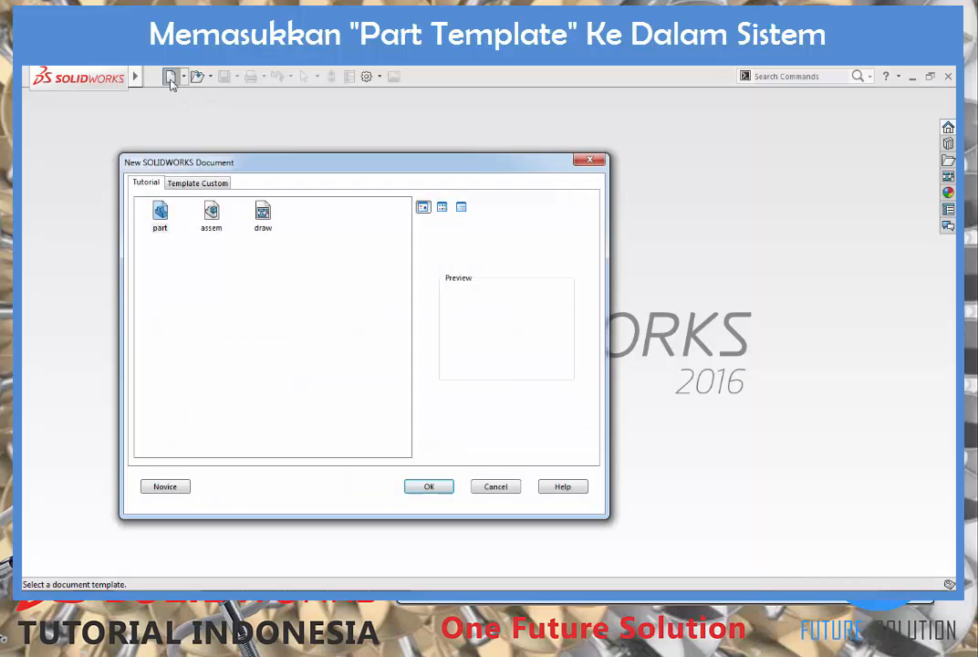
left_click(182, 186)
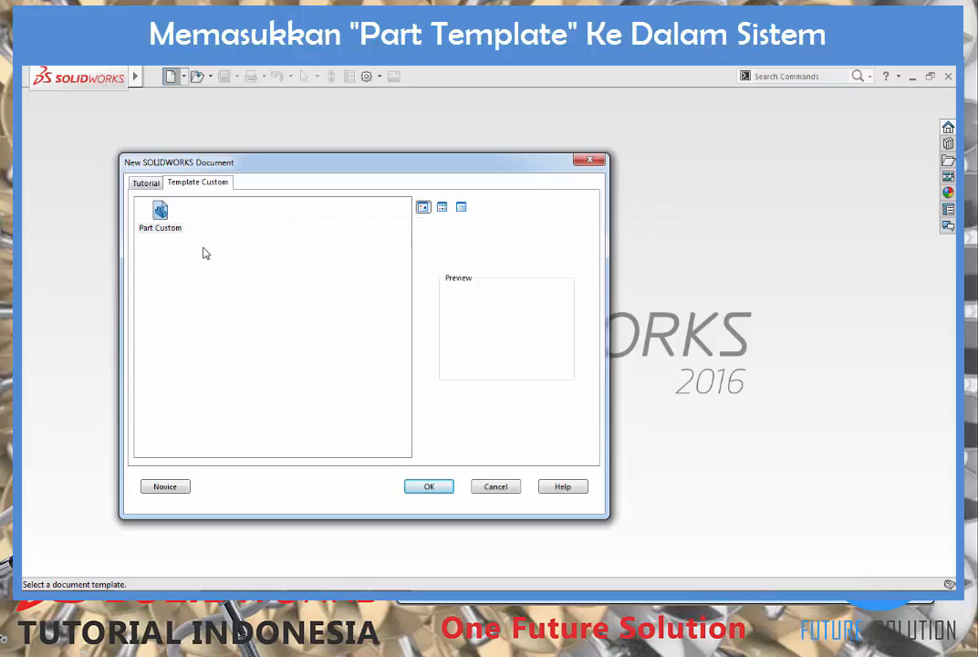
double_click(161, 212)
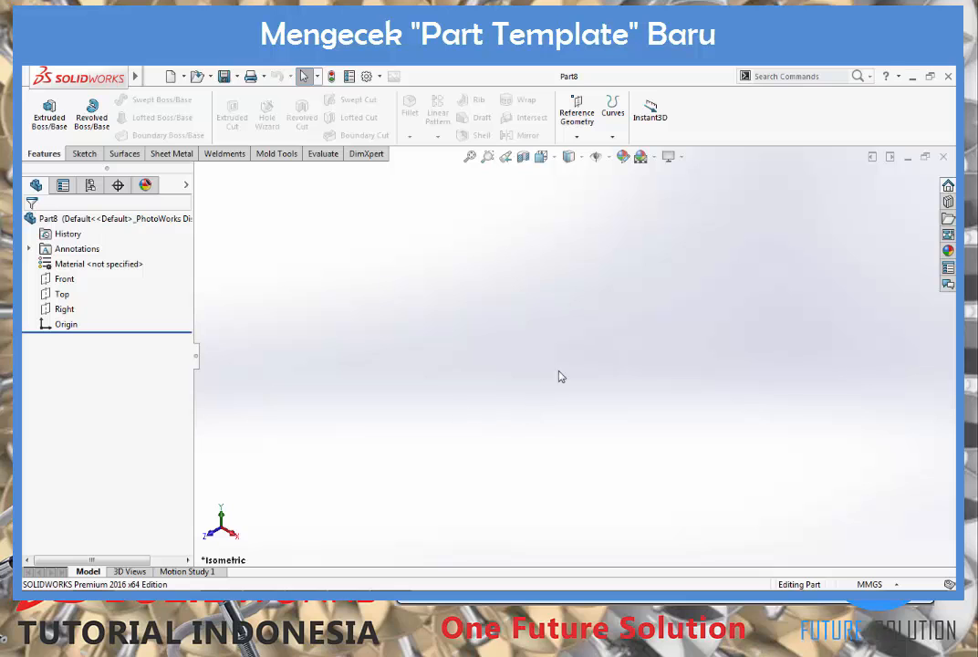
Set the new part's document units to IPS (inch, pound, second)
left_click(367, 77)
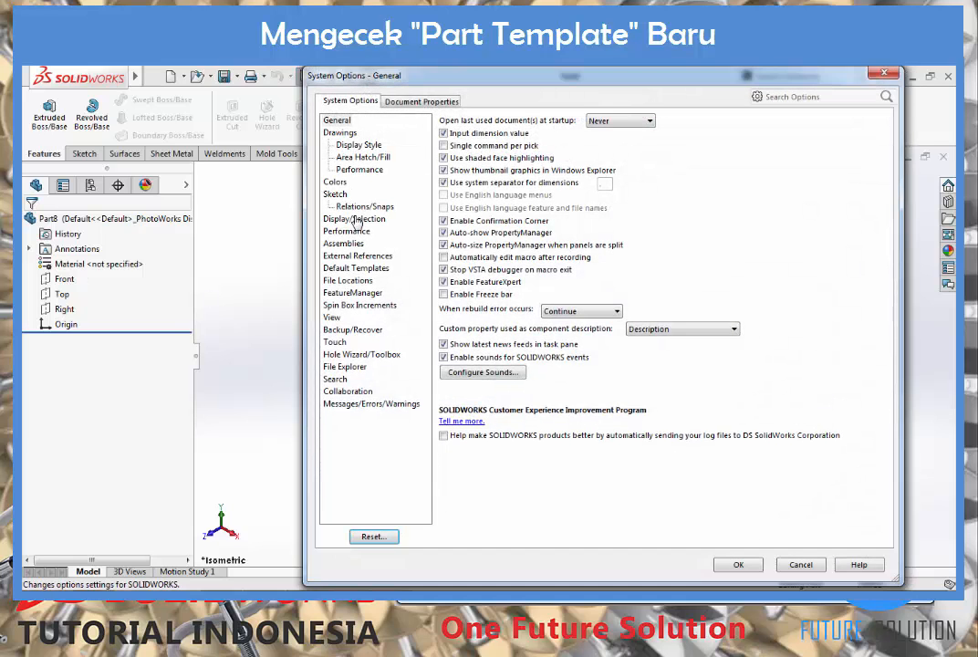
left_click(884, 74)
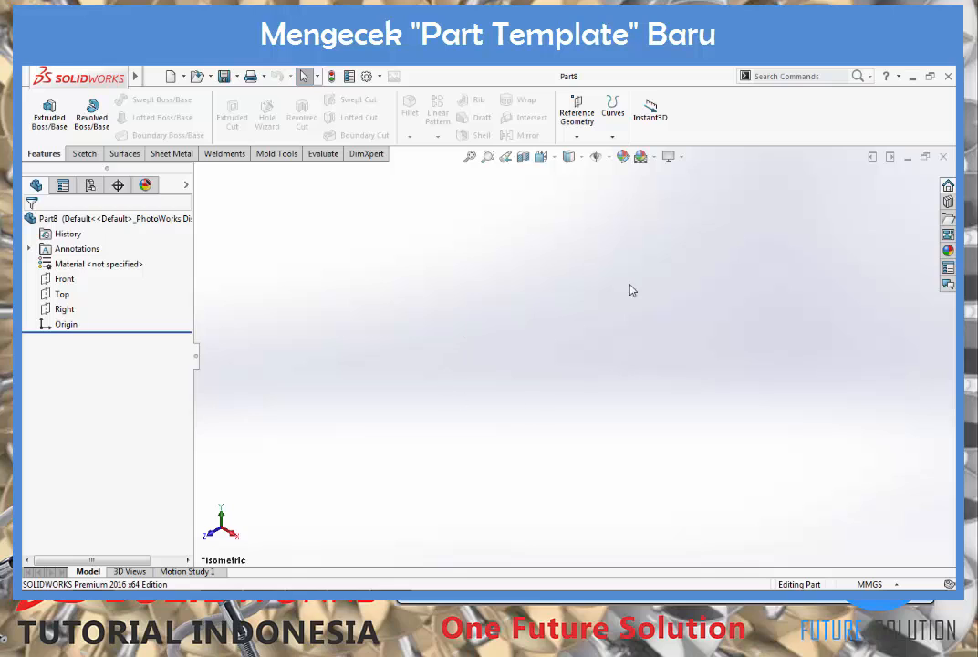
left_click(866, 585)
left_click(840, 545)
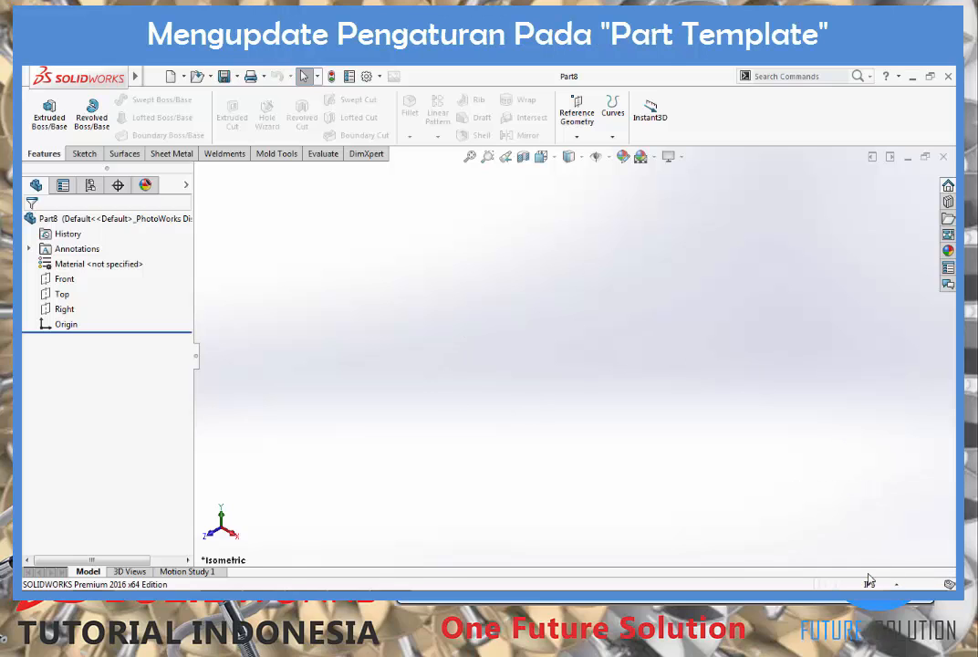
Save the part as a Part Templates (*.prtdot) file in the Template Custom folder, replacing the existing Part Custom.PRTDOT
left_click(236, 76)
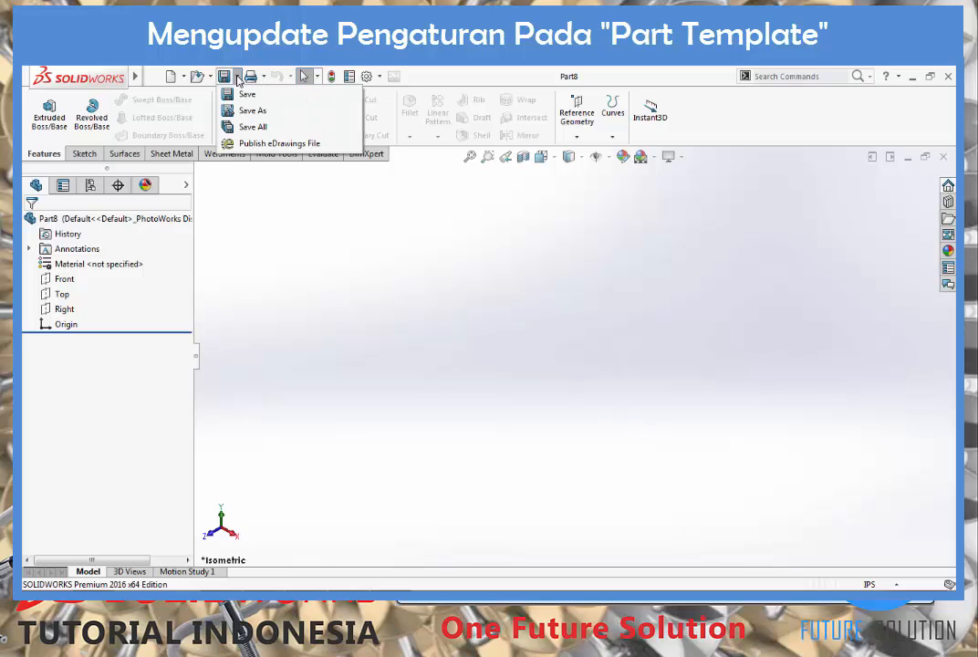
left_click(235, 110)
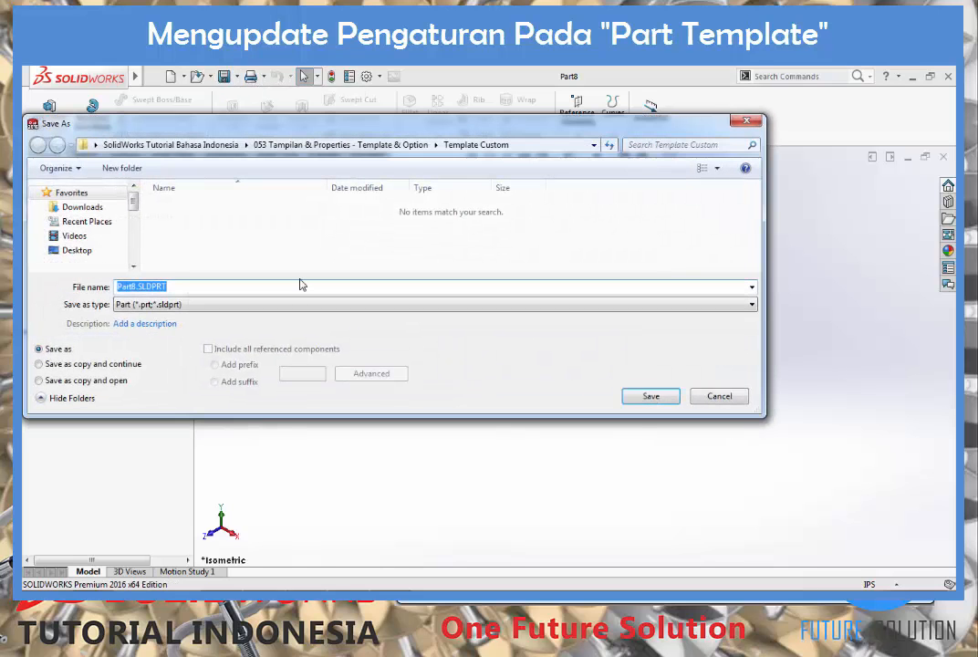
left_click(296, 304)
left_click(271, 95)
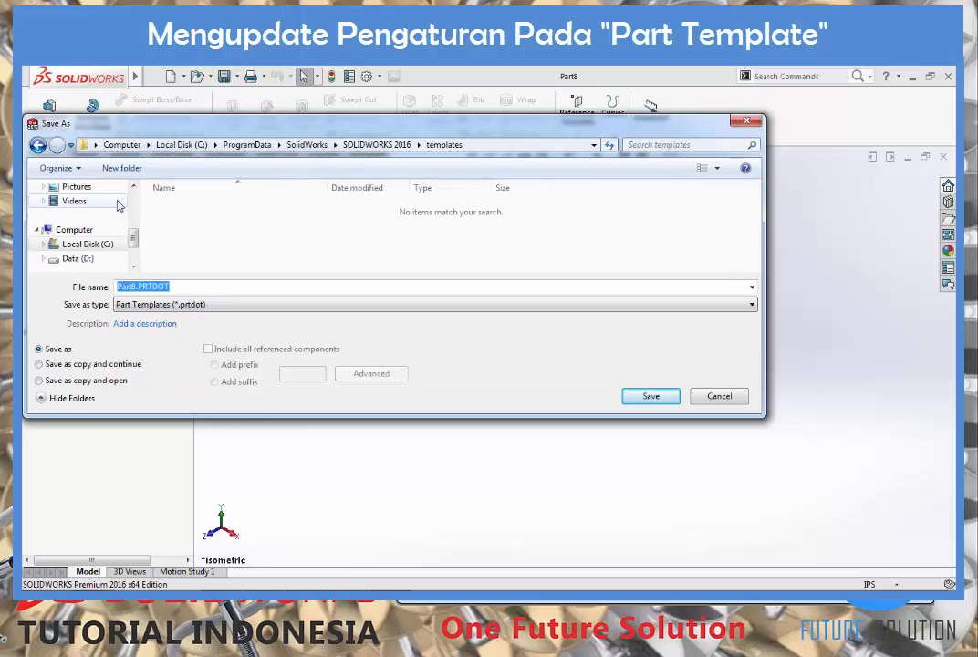
left_click_drag(135, 241, 135, 202)
left_click(76, 250)
scroll(236, 246, "down", 10)
double_click(239, 211)
scroll(239, 212, "down", 15)
double_click(240, 209)
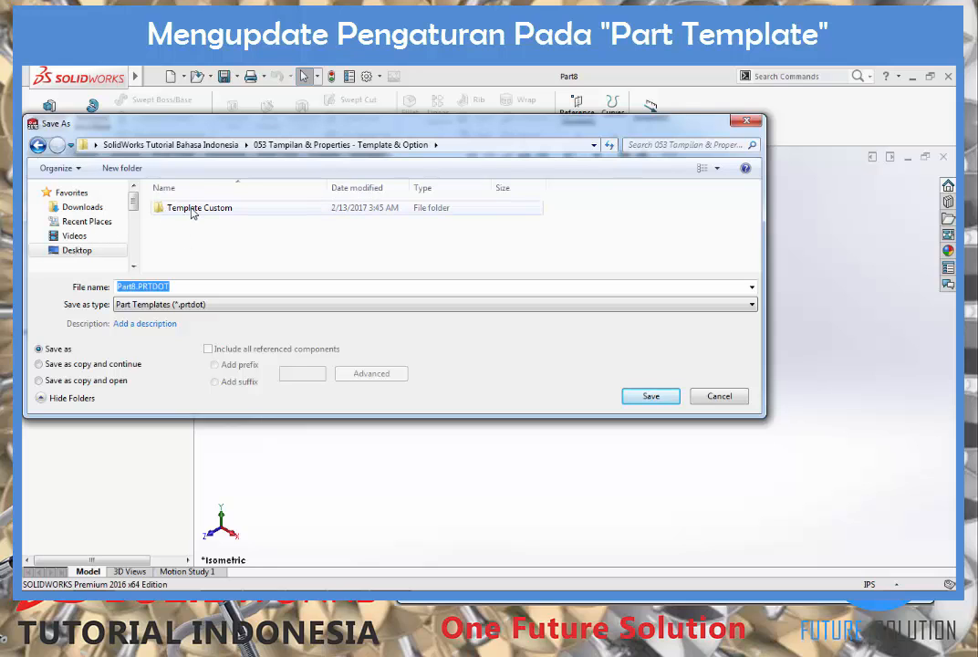
double_click(192, 210)
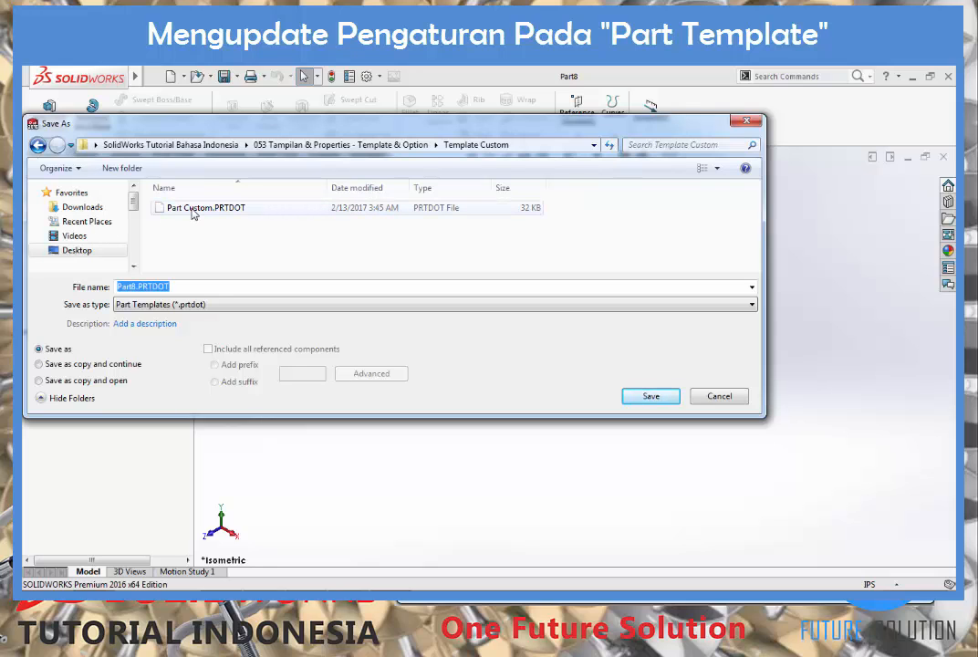
left_click(193, 210)
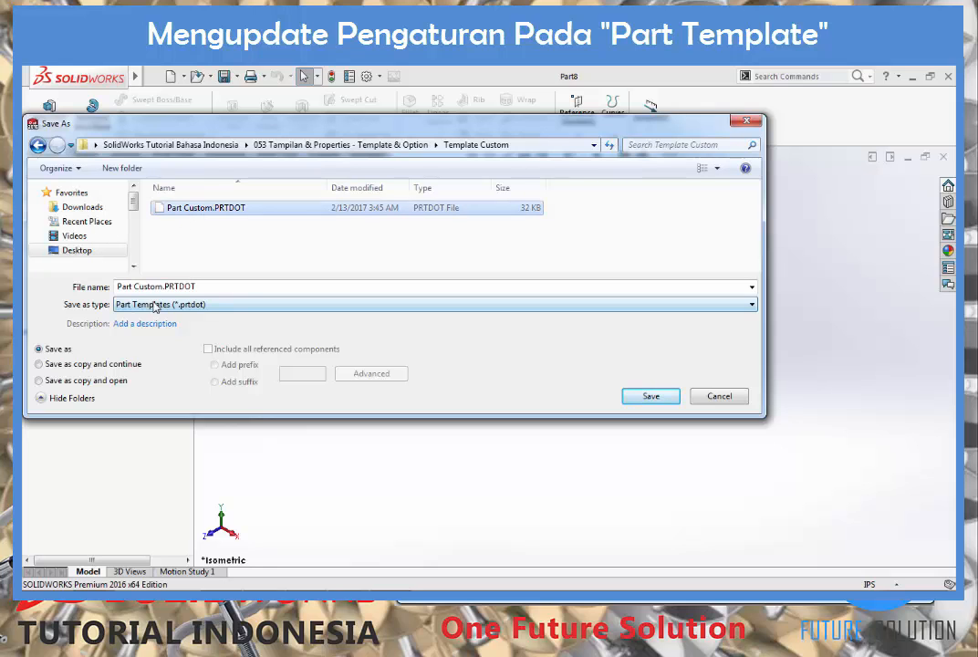
left_click(650, 398)
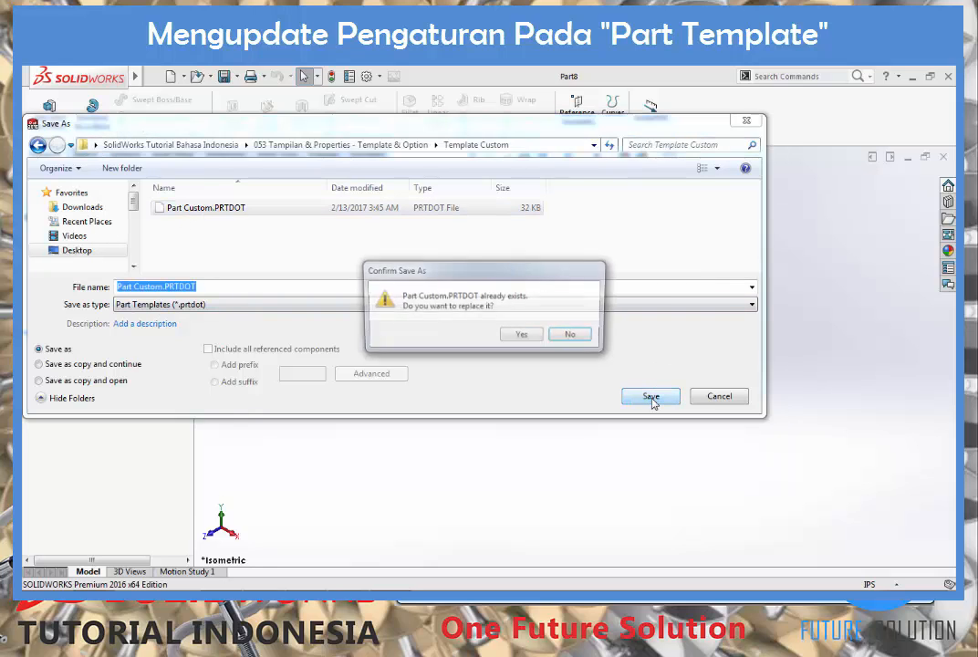
left_click(517, 340)
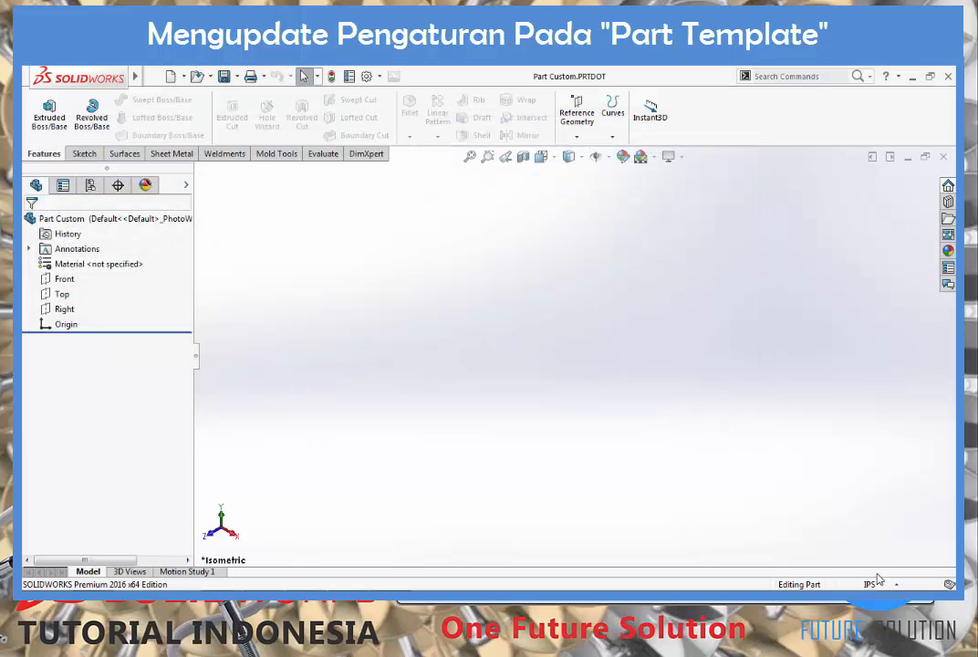
Close the saved template and create a new part from the Part Custom template in the Template Custom group
left_click(943, 157)
left_click(171, 77)
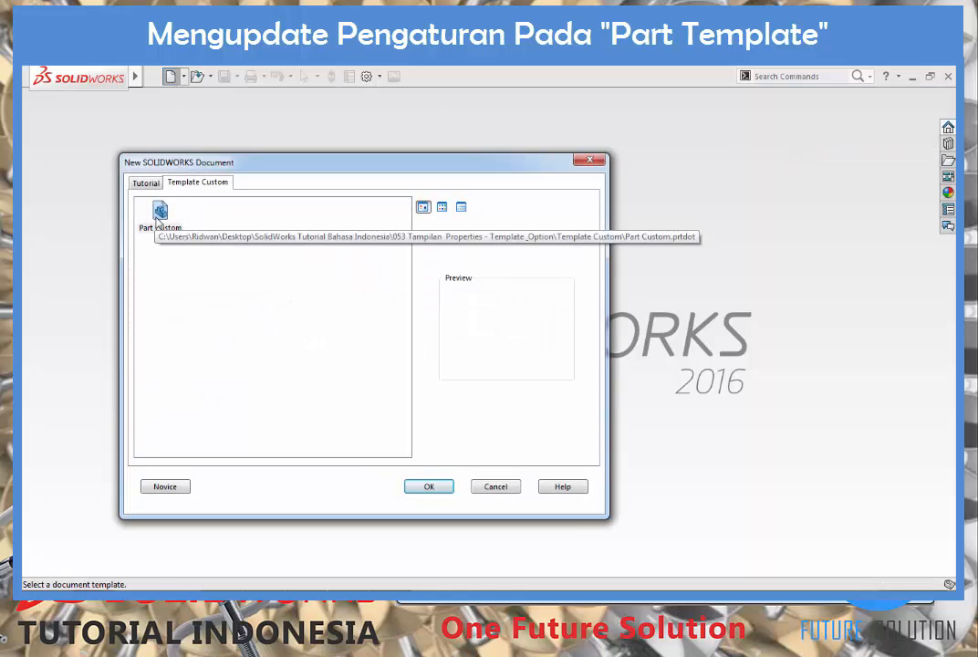
double_click(157, 217)
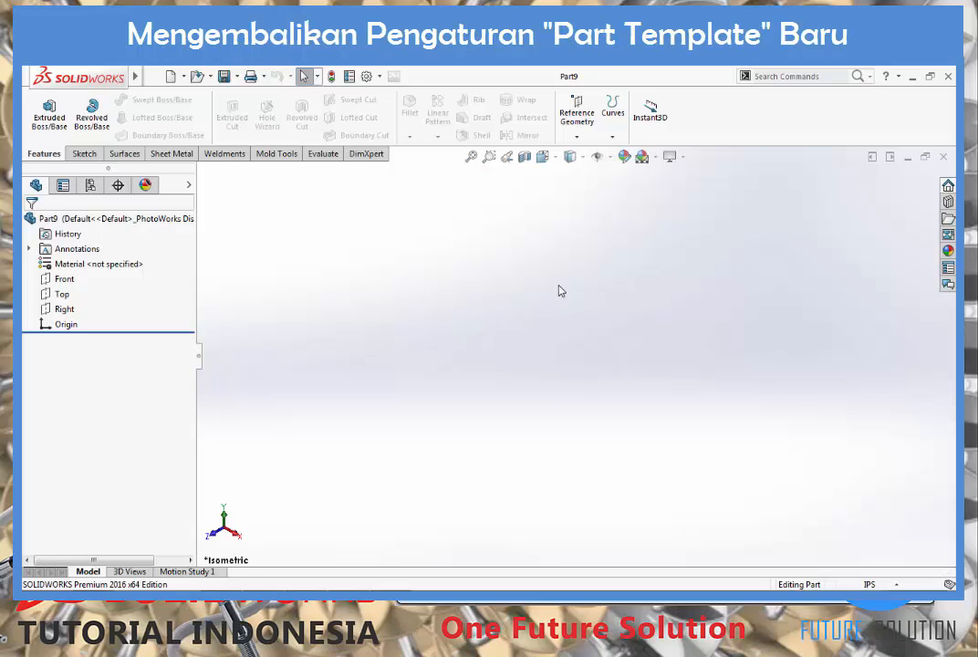
Set the document units to MMGS (millimeter, gram, second) and save the part as a part template over Part Custom.PRTDOT in Template Custom
left_click(869, 584)
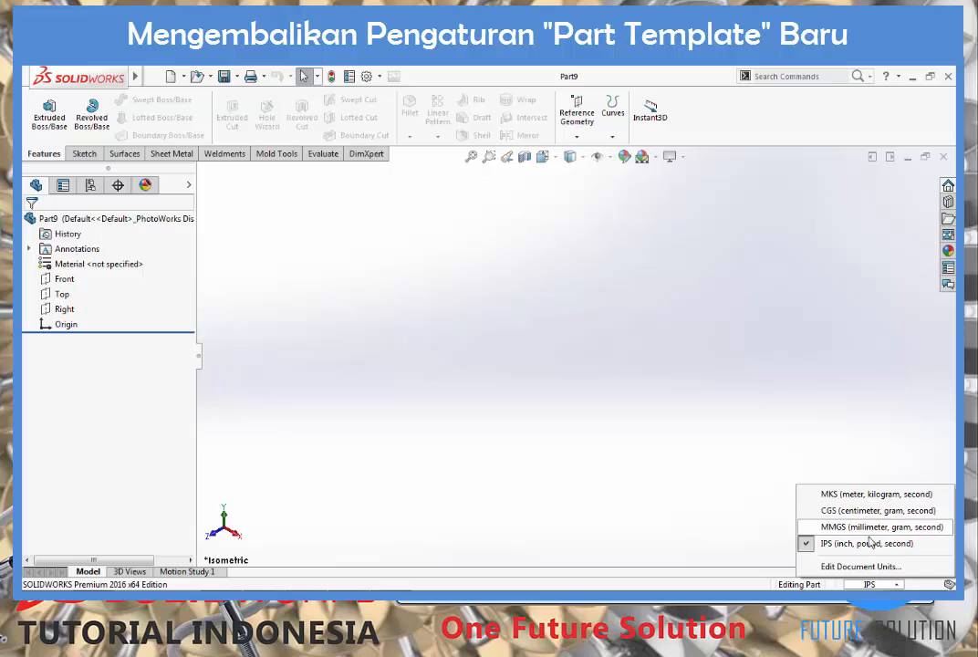
left_click(866, 527)
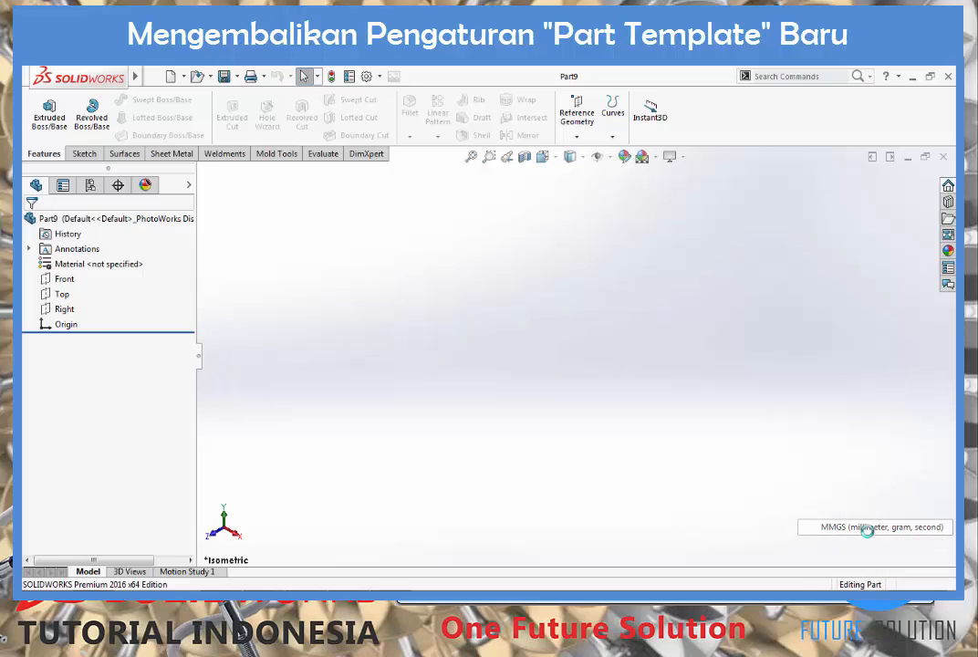
left_click(236, 78)
left_click(235, 110)
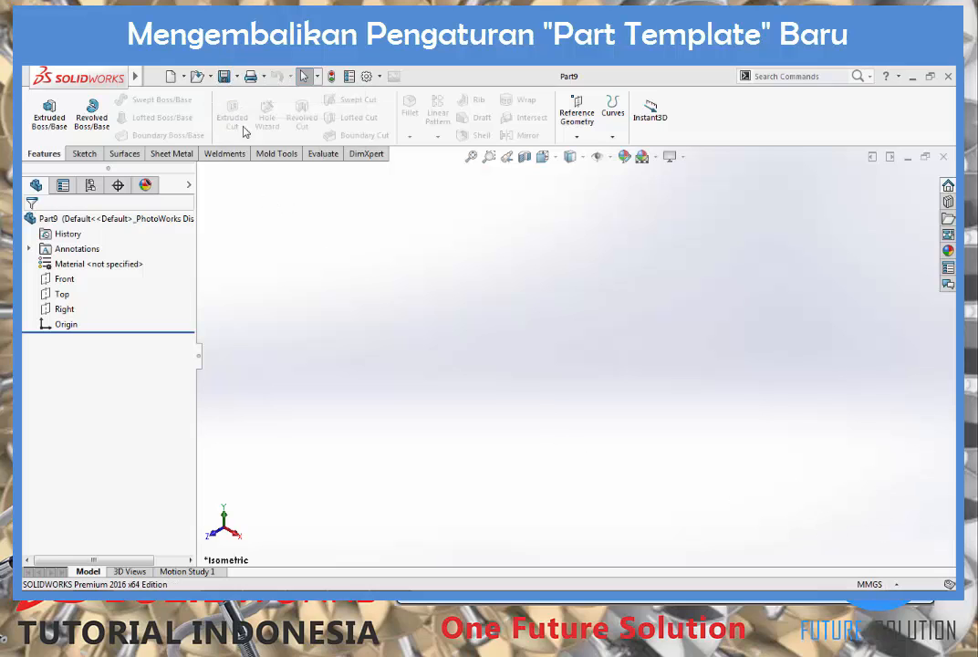
left_click(286, 306)
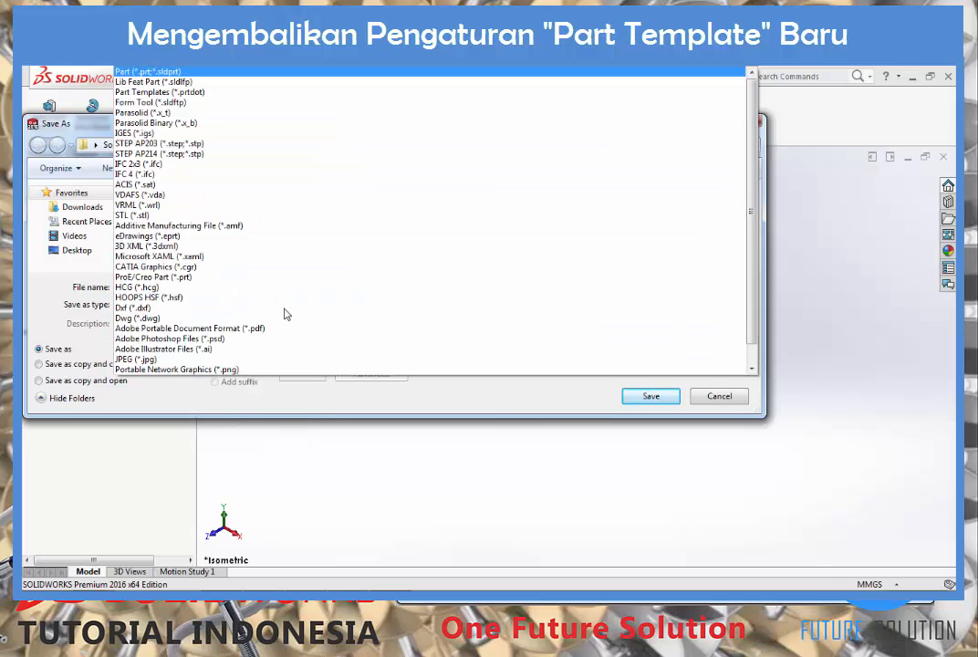
left_click(160, 92)
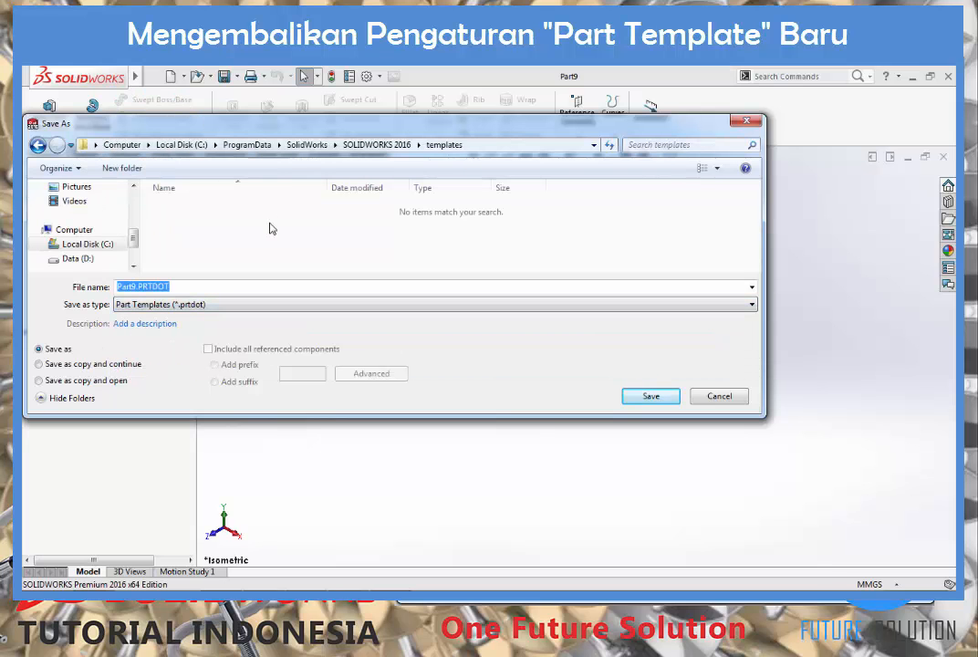
scroll(92, 234, "up", 3)
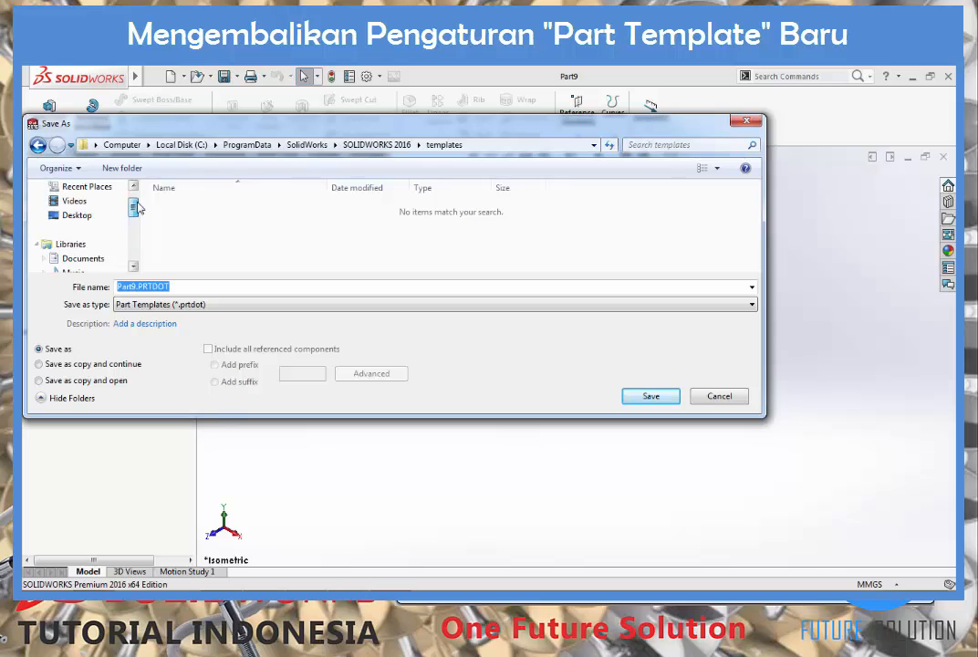
left_click(78, 229)
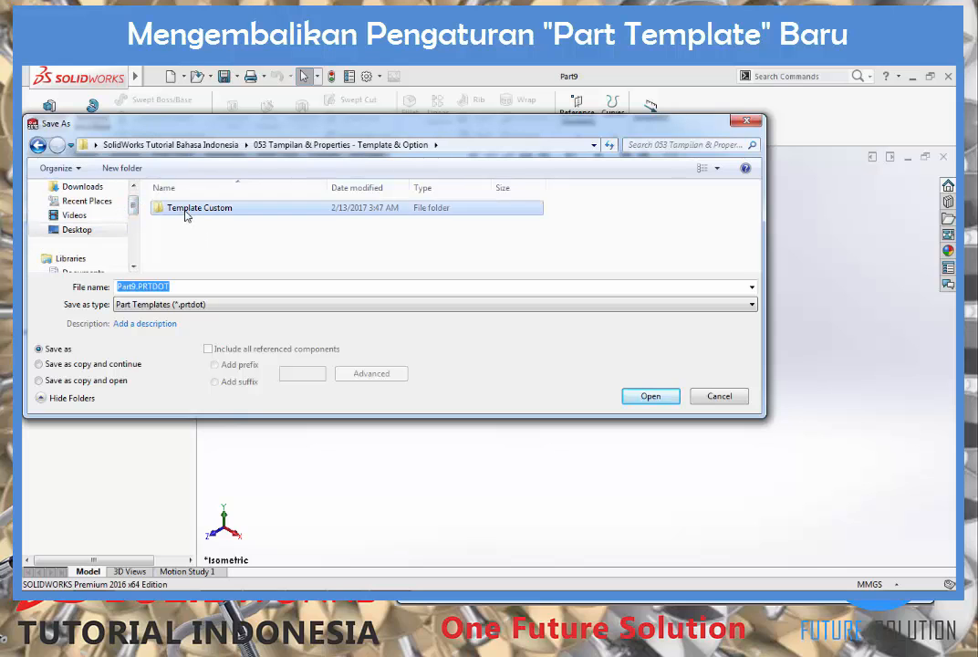
double_click(184, 211)
left_click(181, 210)
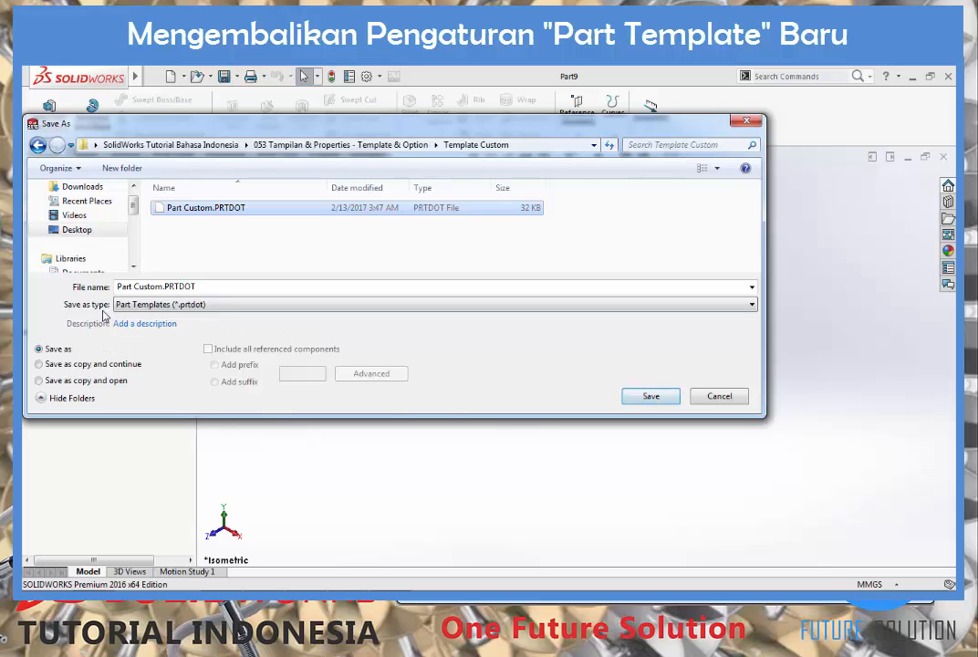
left_click(638, 399)
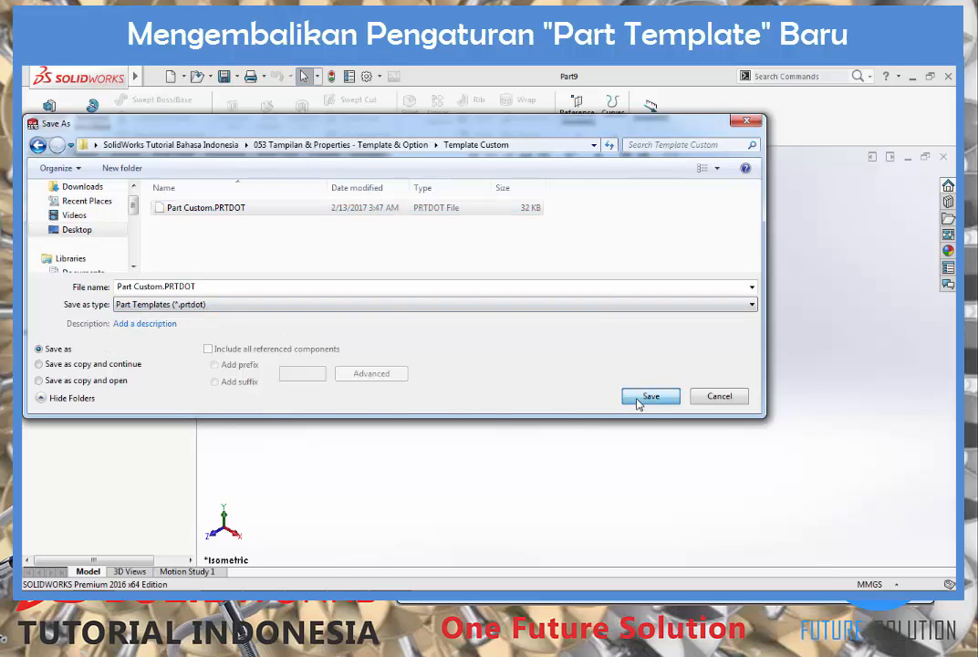
left_click(521, 337)
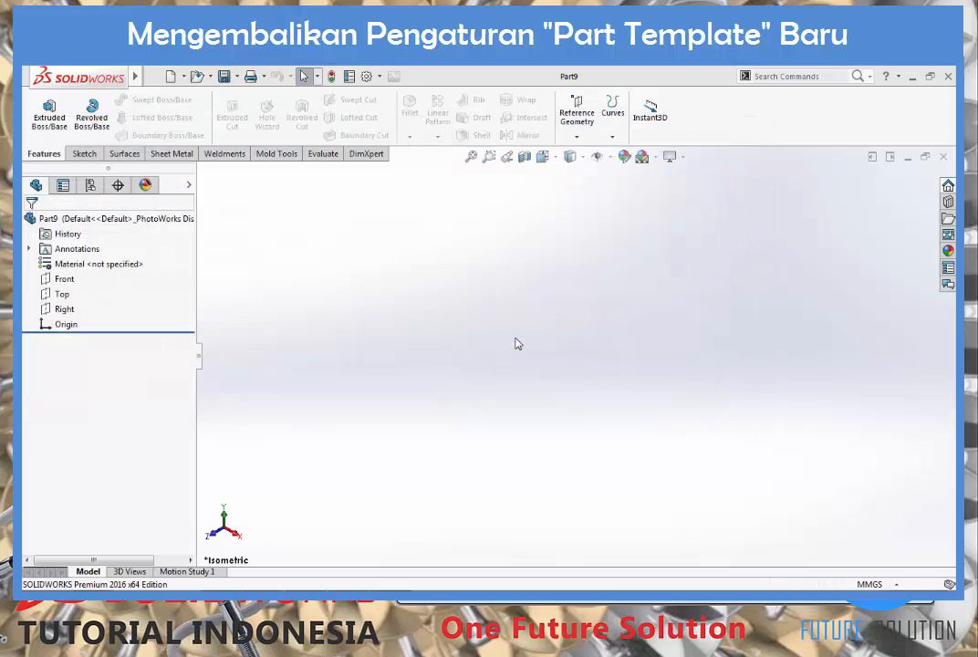